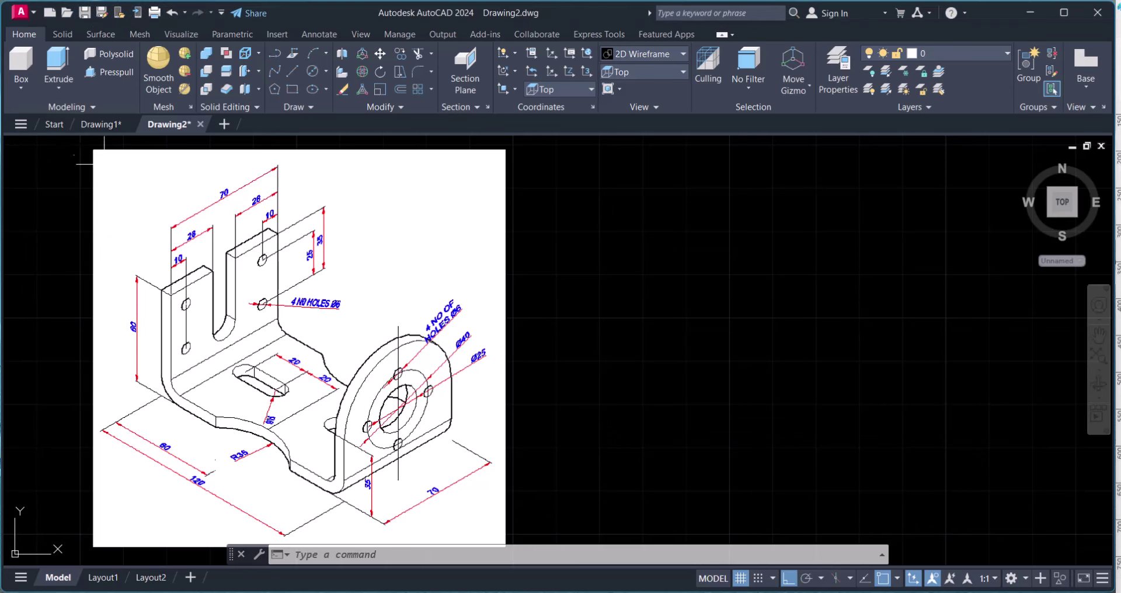
Step: Examine the finished bracket model in Drawing1 from another angle, then return to Drawing2
left_click(102, 122)
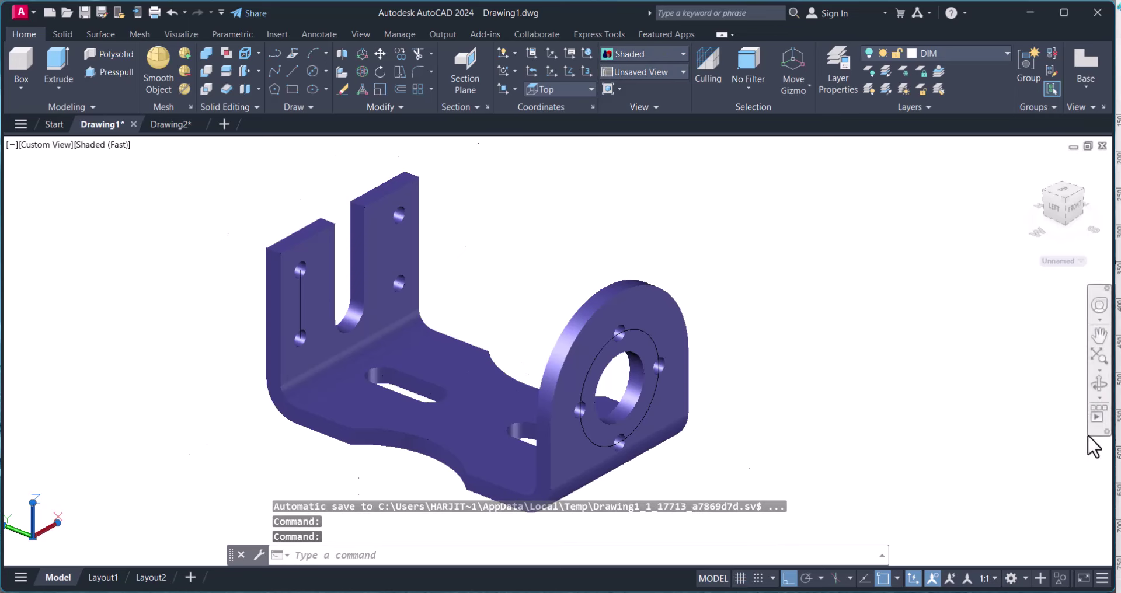
left_click(1099, 384)
left_click_drag(642, 374, 470, 275)
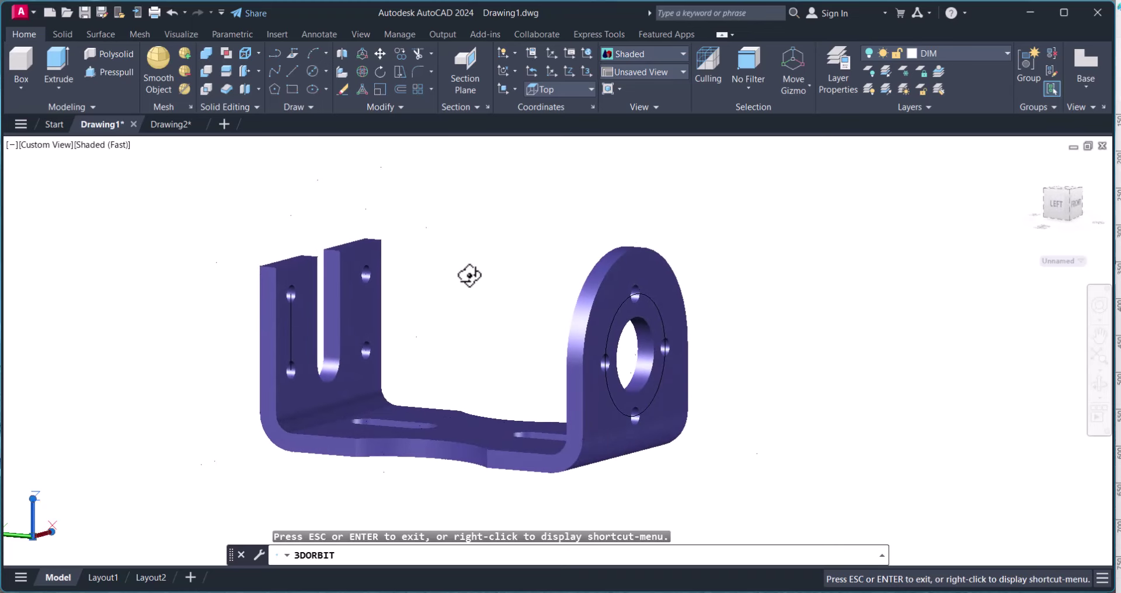
left_click(170, 124)
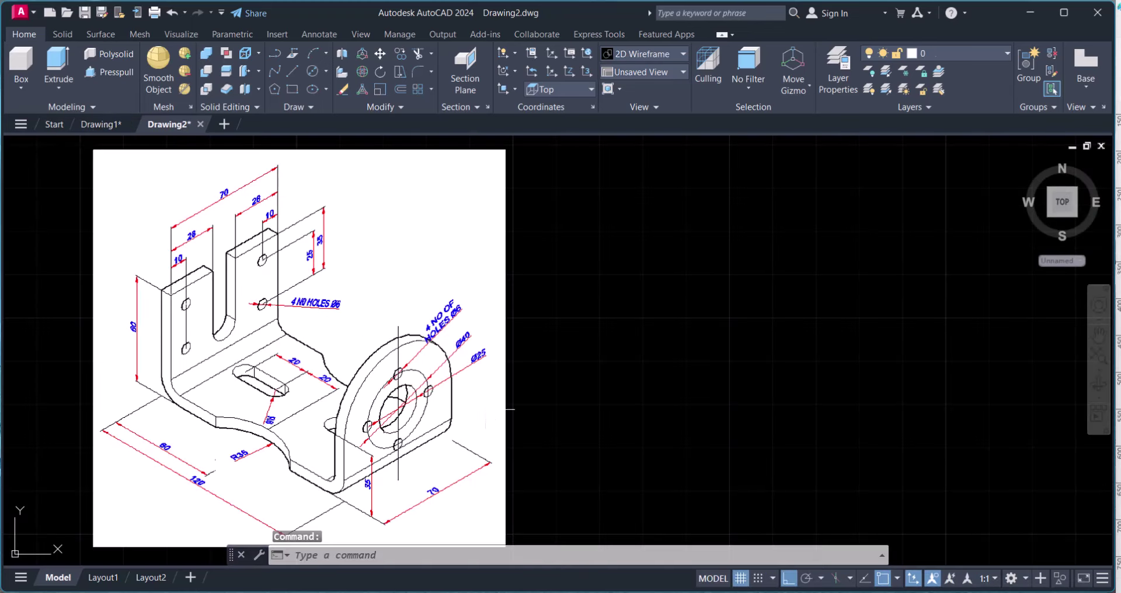
Step: Examine the dimensioned isometric reference image of the bracket in Drawing2
scroll(657, 394, "down", 2)
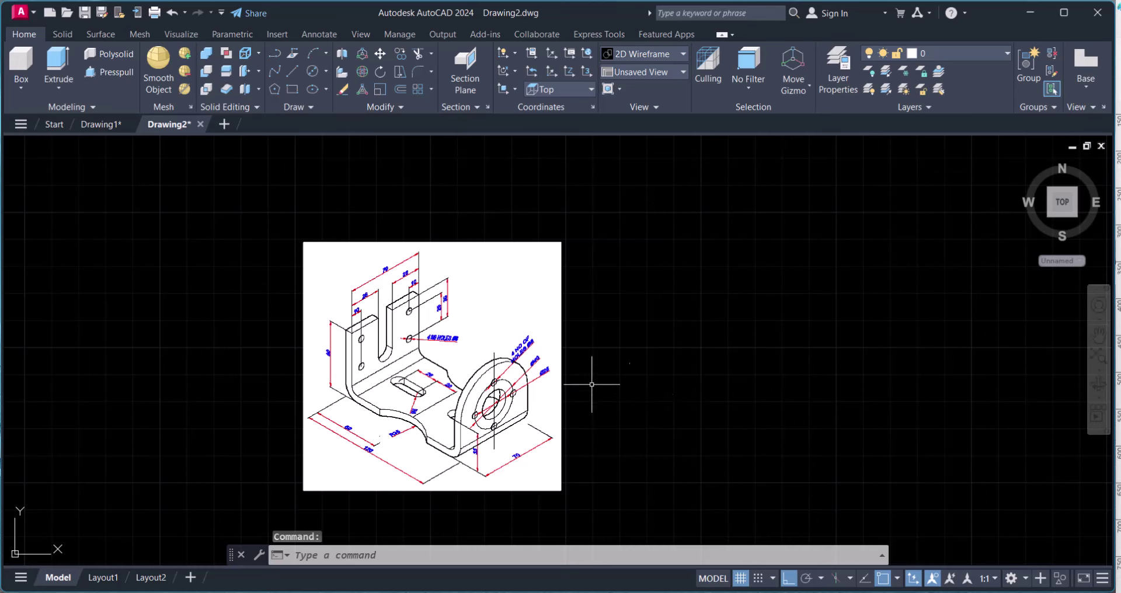
scroll(575, 376, "up", 2)
scroll(571, 376, "down", 2)
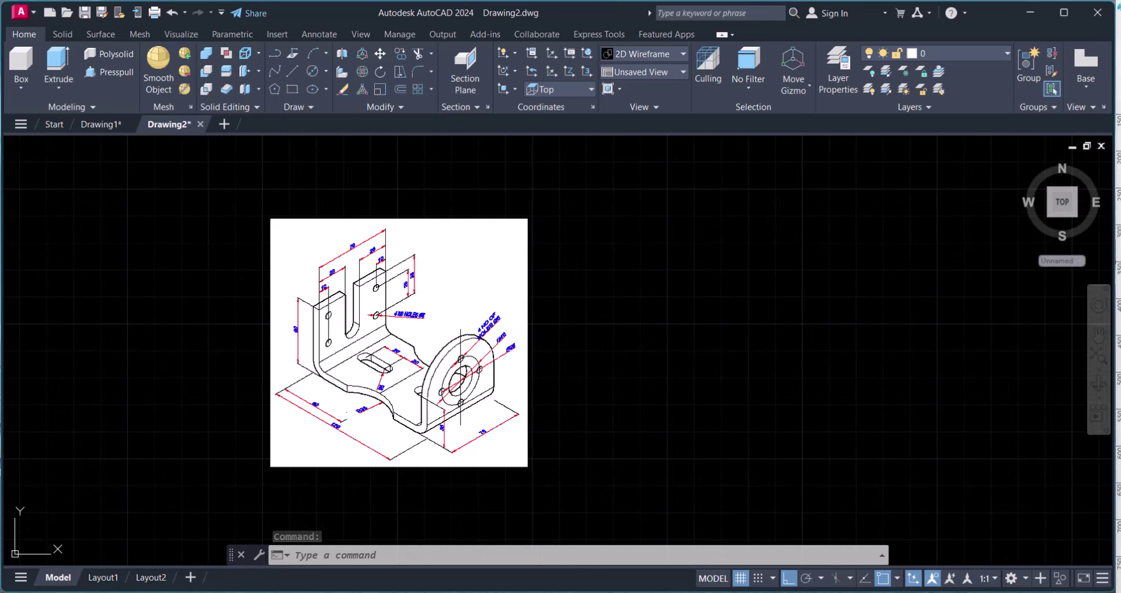
scroll(466, 373, "up", 2)
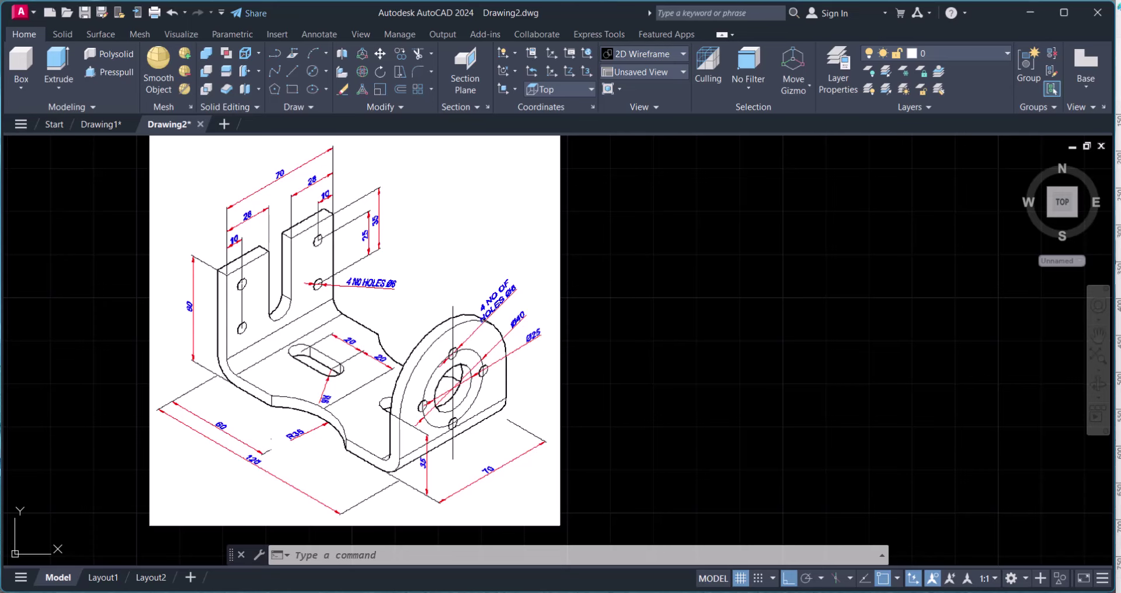
scroll(733, 351, "down", 2)
middle_click_drag(717, 351, 583, 340)
scroll(564, 345, "up", 2)
key("Escape")
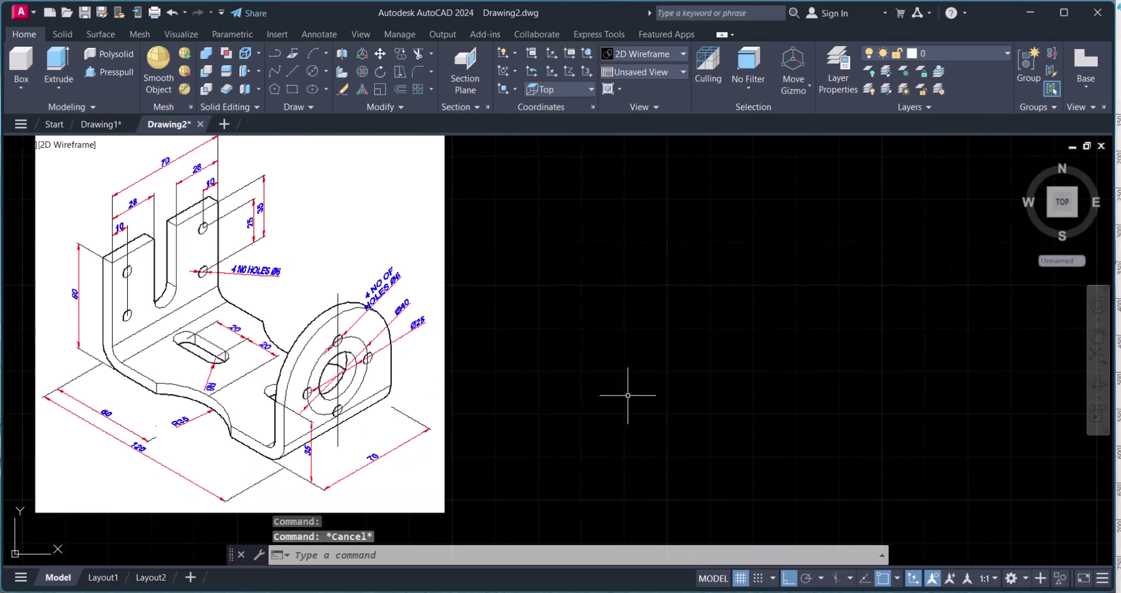
type("l")
key("Return")
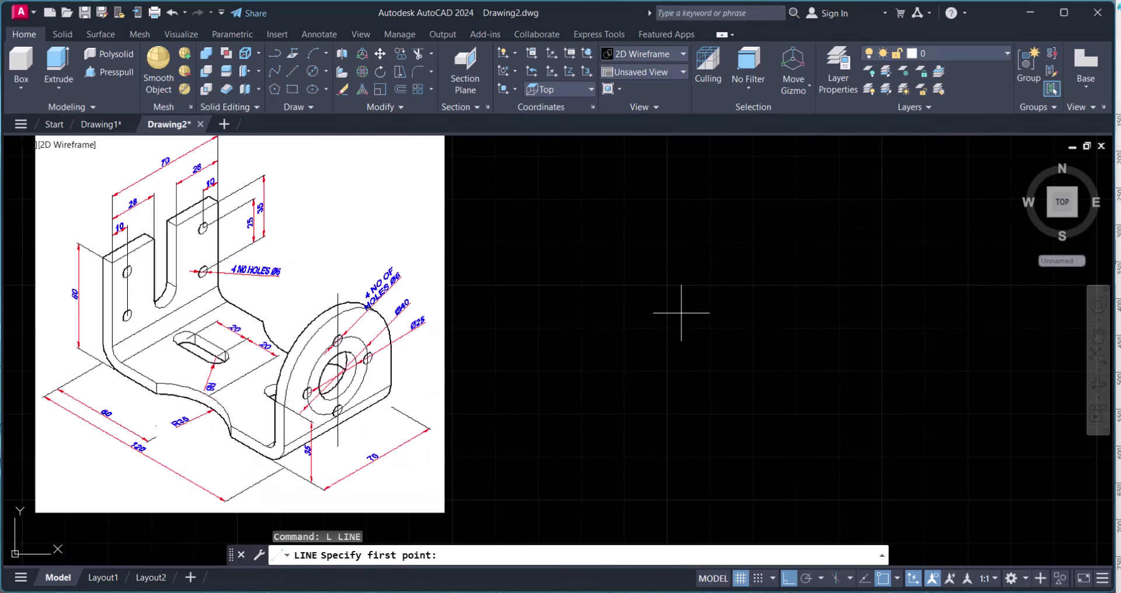
key("Escape")
Step: Set the Top view and draw a 60-unit line vertically downward beside the reference image for the bracket profile
left_click(642, 72)
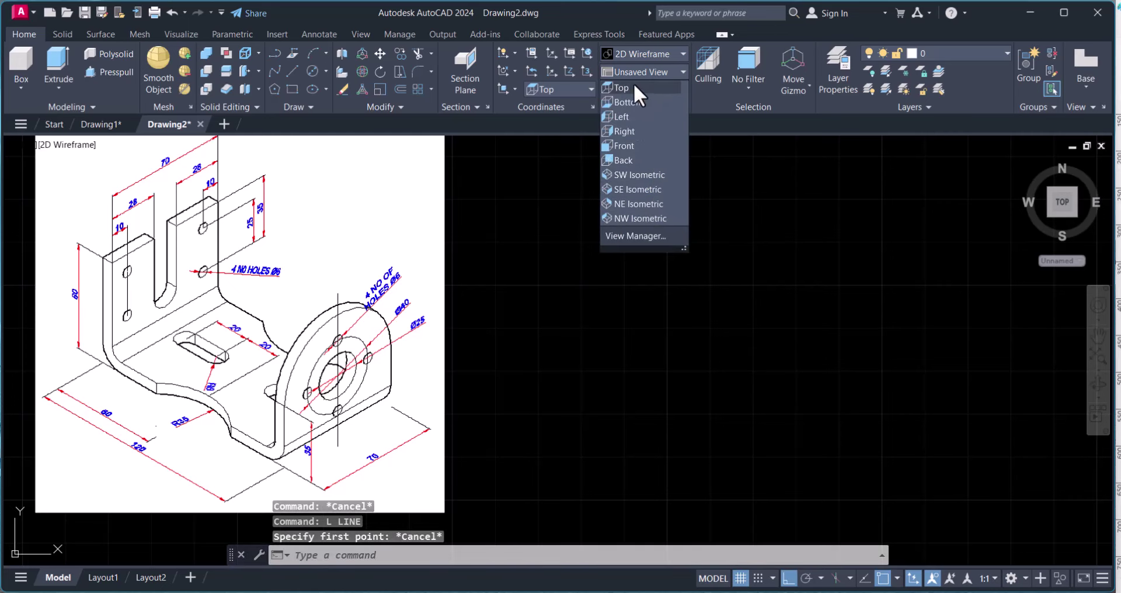
left_click(621, 87)
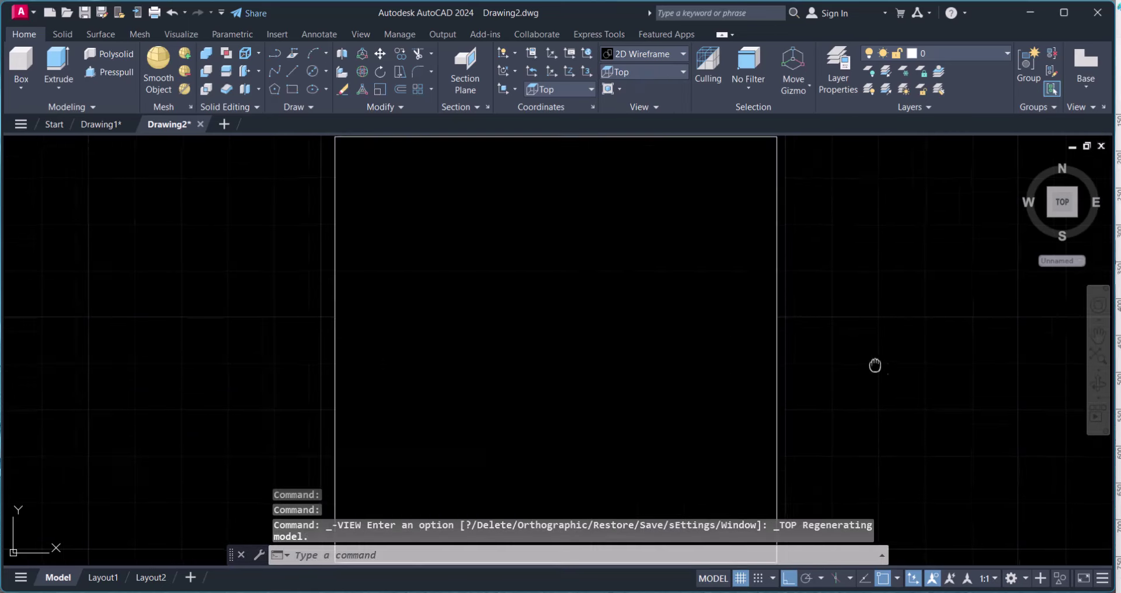
scroll(646, 331, "down", 2)
type("L")
key("Return")
left_click(827, 254)
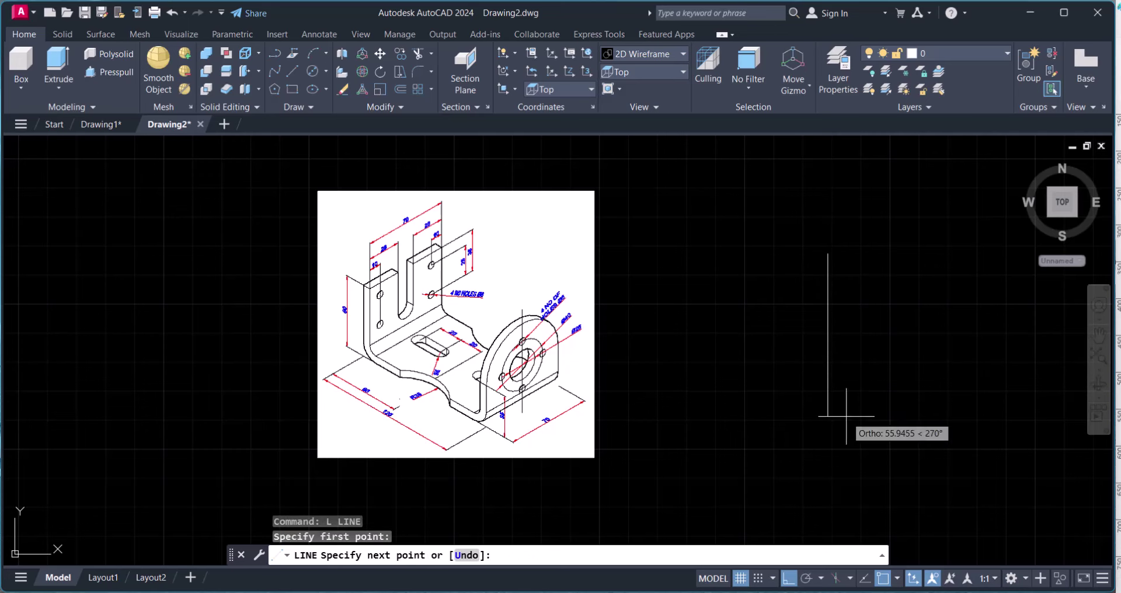
scroll(805, 413, "up", 2)
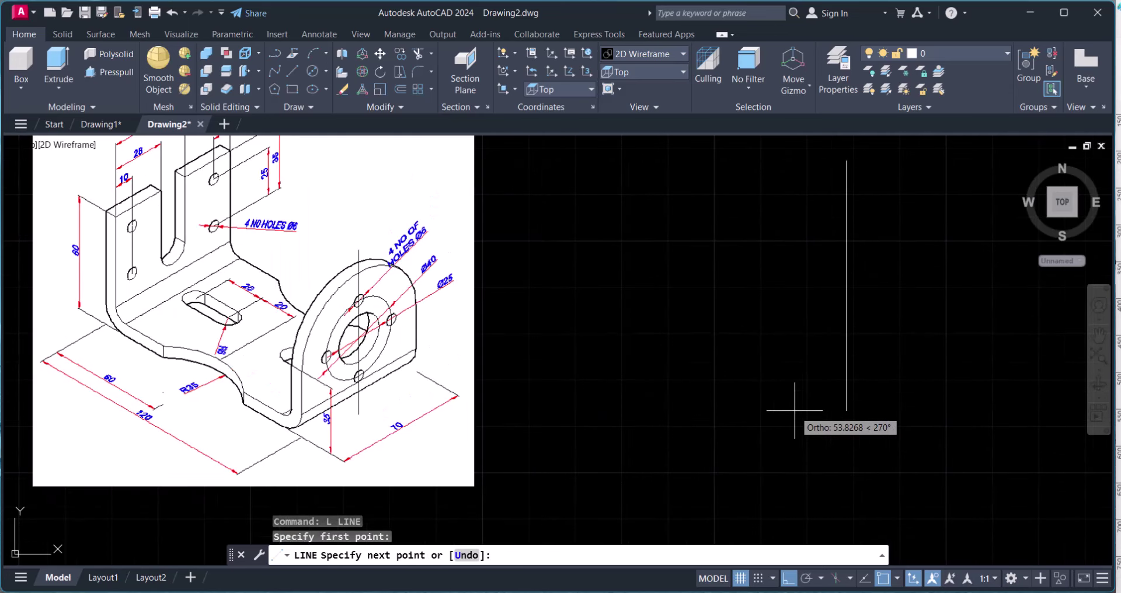
type("60")
key("Return")
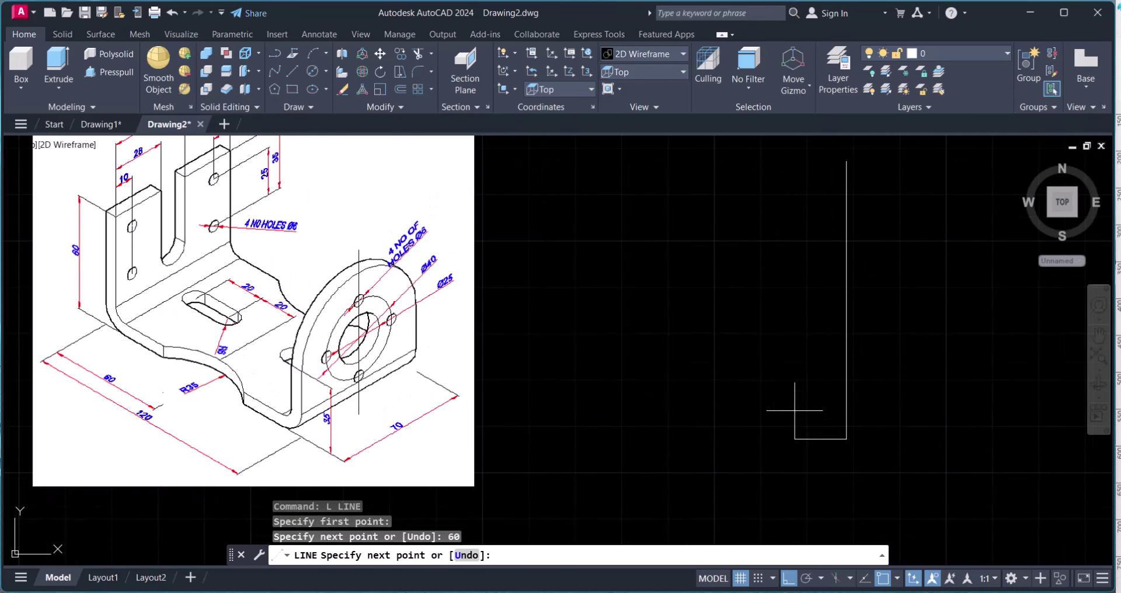
Step: Continue the profile from the lower end with a 120-unit horizontal line to the right
scroll(793, 411, "down", 2)
scroll(727, 415, "up", 2)
middle_click_drag(911, 435, 489, 414)
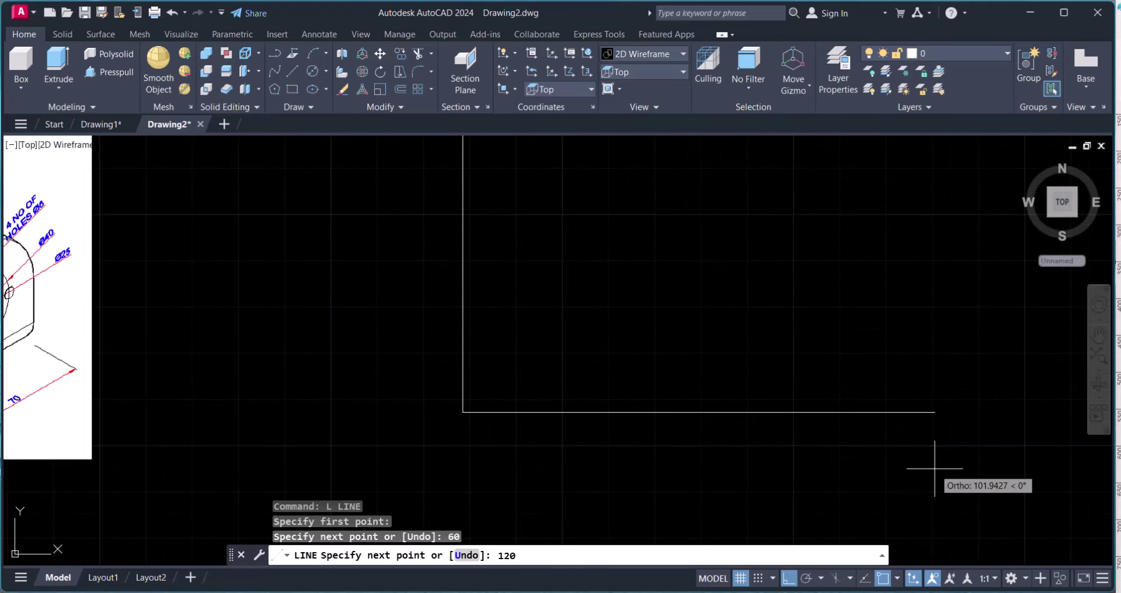
type("120")
key("Return")
Step: Draw the profile's last segment 70 units vertically upward from the base line's right end and finish the line
scroll(934, 467, "down", 2)
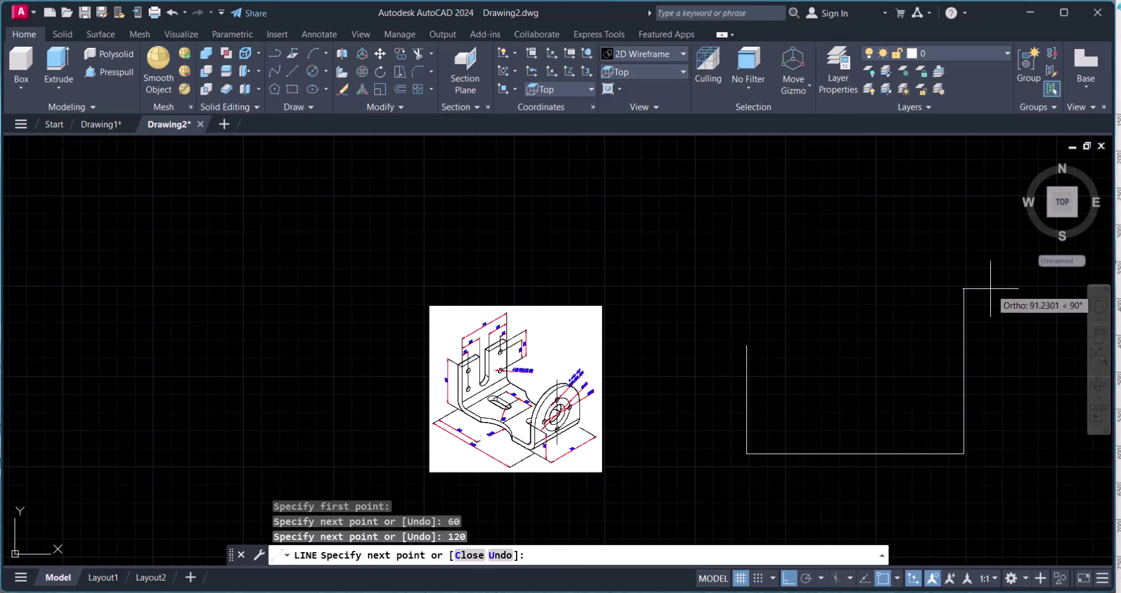
scroll(552, 432, "up", 5)
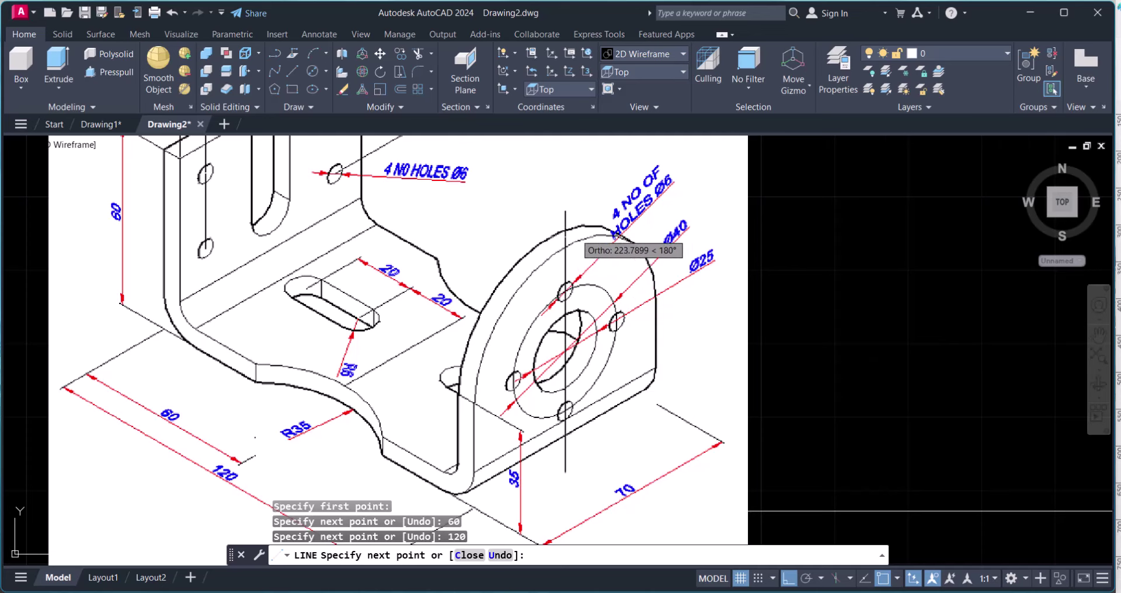
scroll(642, 326, "down", 8)
scroll(934, 324, "up", 3)
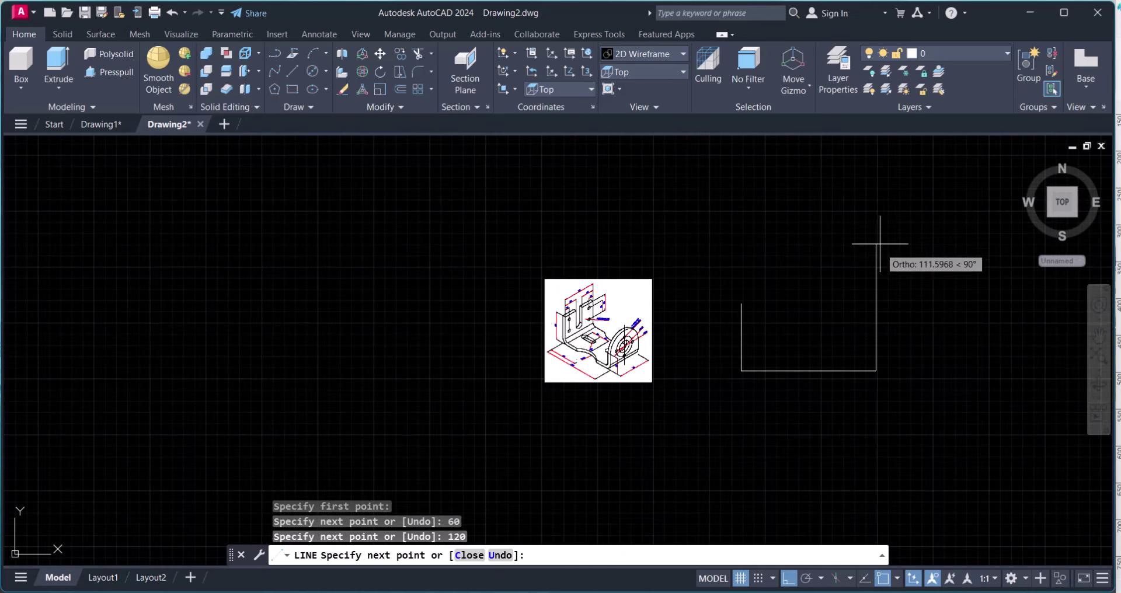
key("Return")
key("Escape")
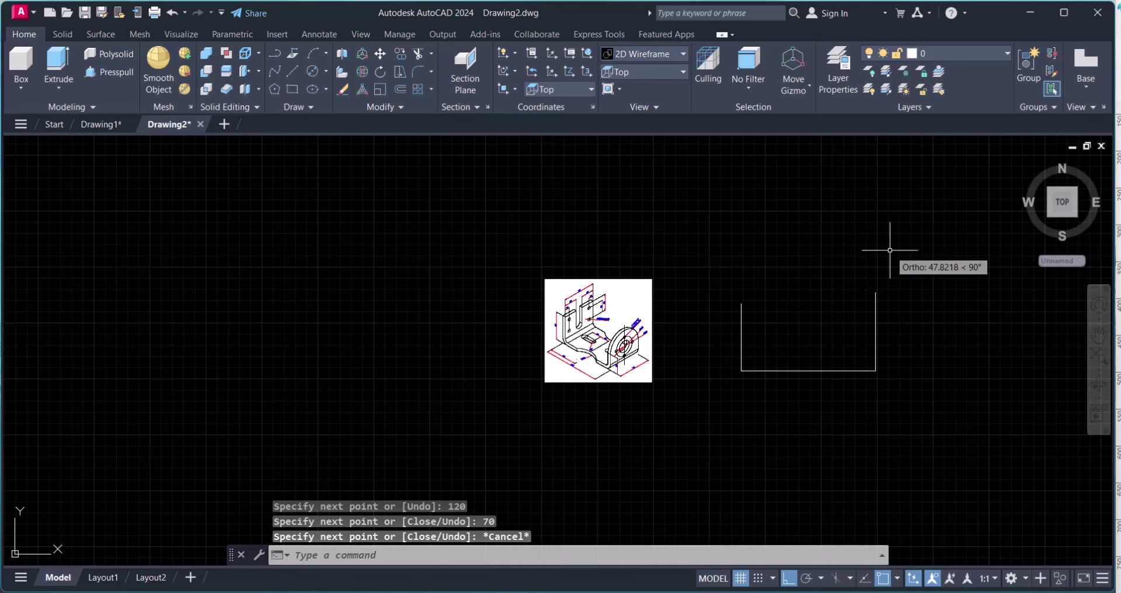
Step: Offset the profile's left vertical line 6 units inward
scroll(875, 304, "up", 4)
type("o")
key("Return")
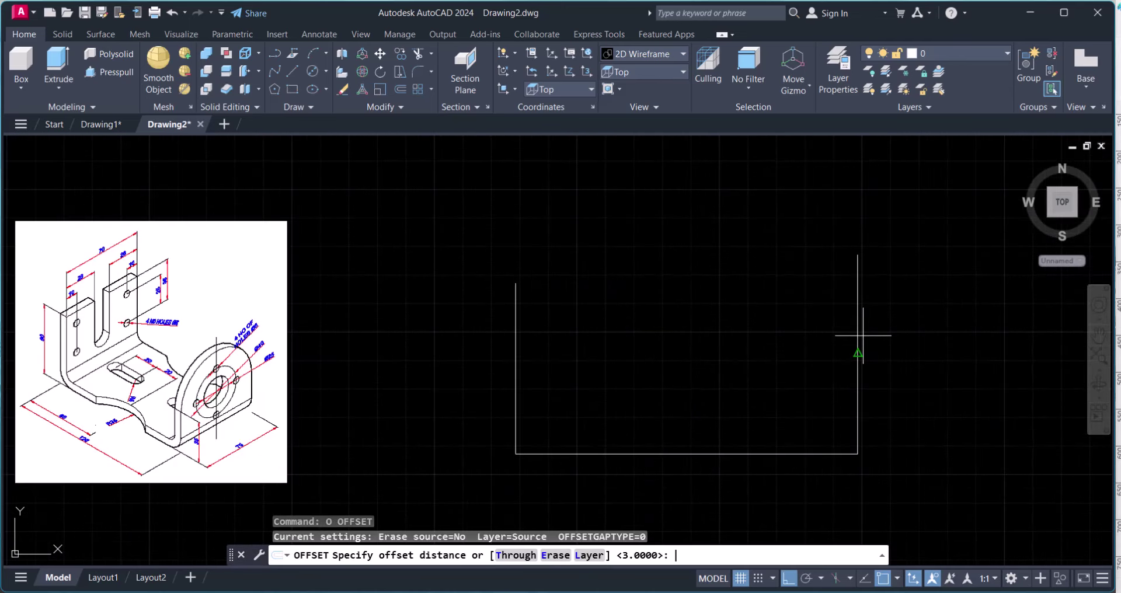
type("6")
key("Return")
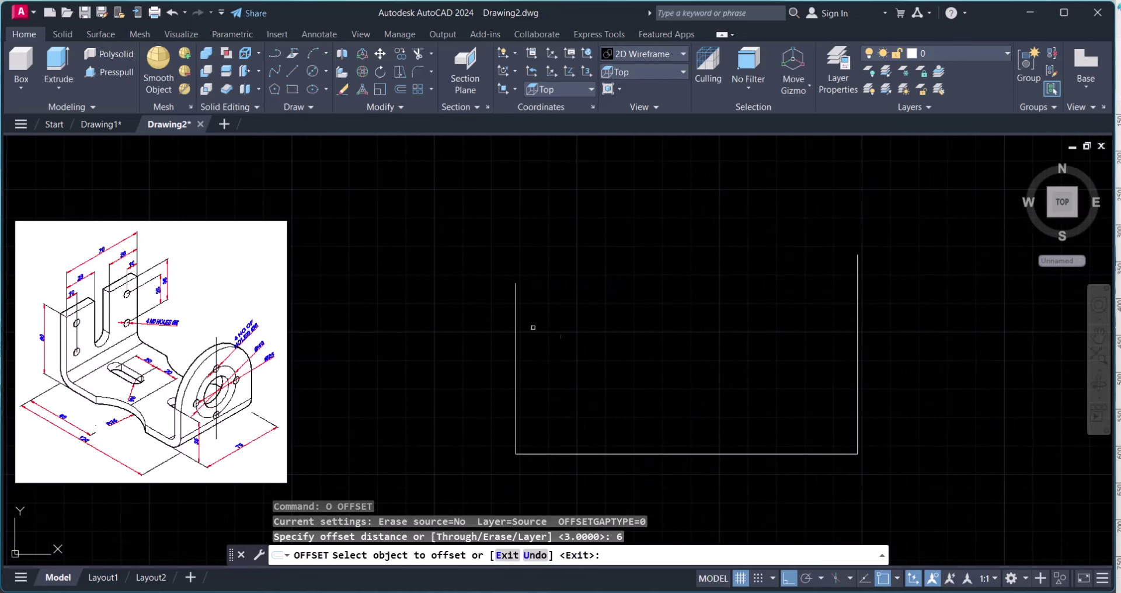
left_click(517, 321)
left_click(543, 354)
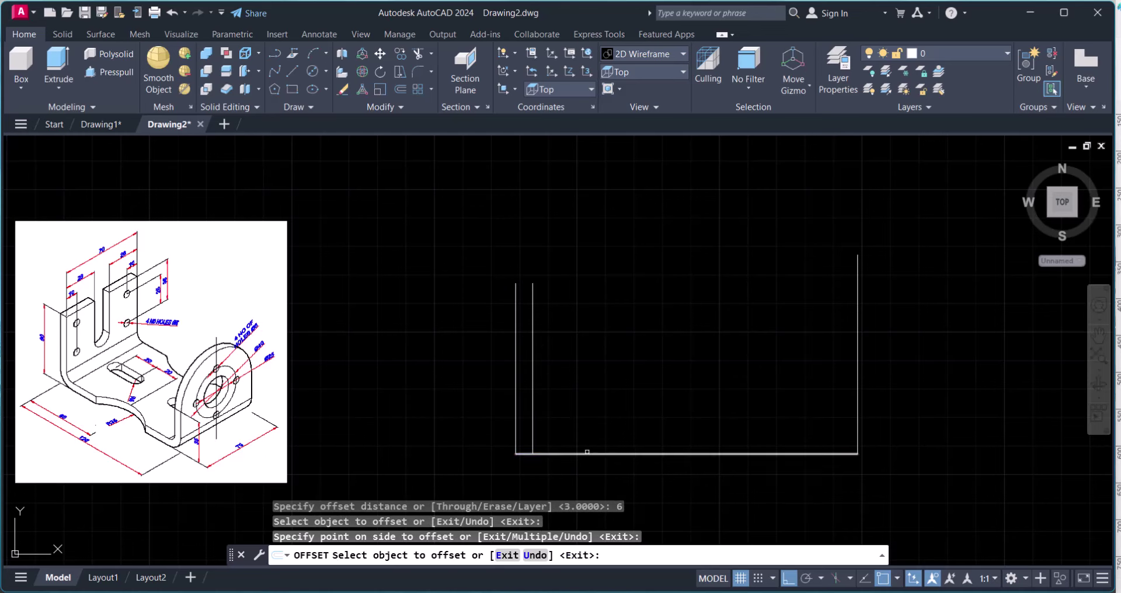
Step: Offset the profile's base line and right vertical line inward by the same 6 units
left_click(587, 451)
left_click(580, 407)
left_click(855, 407)
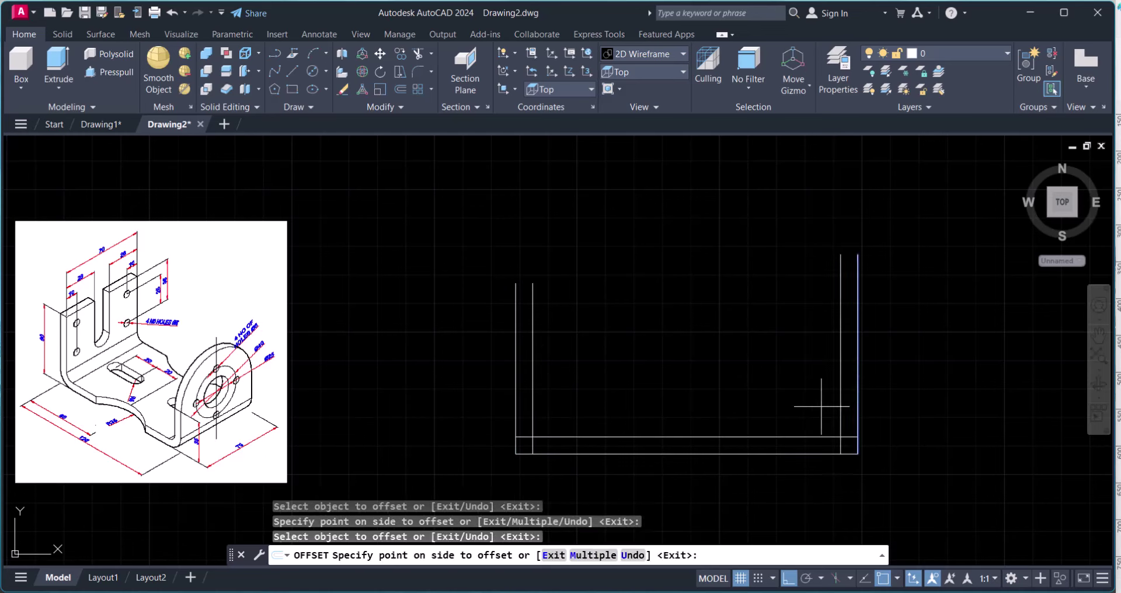
left_click(820, 407)
scroll(524, 424, "up", 2)
key("Escape")
key("Escape")
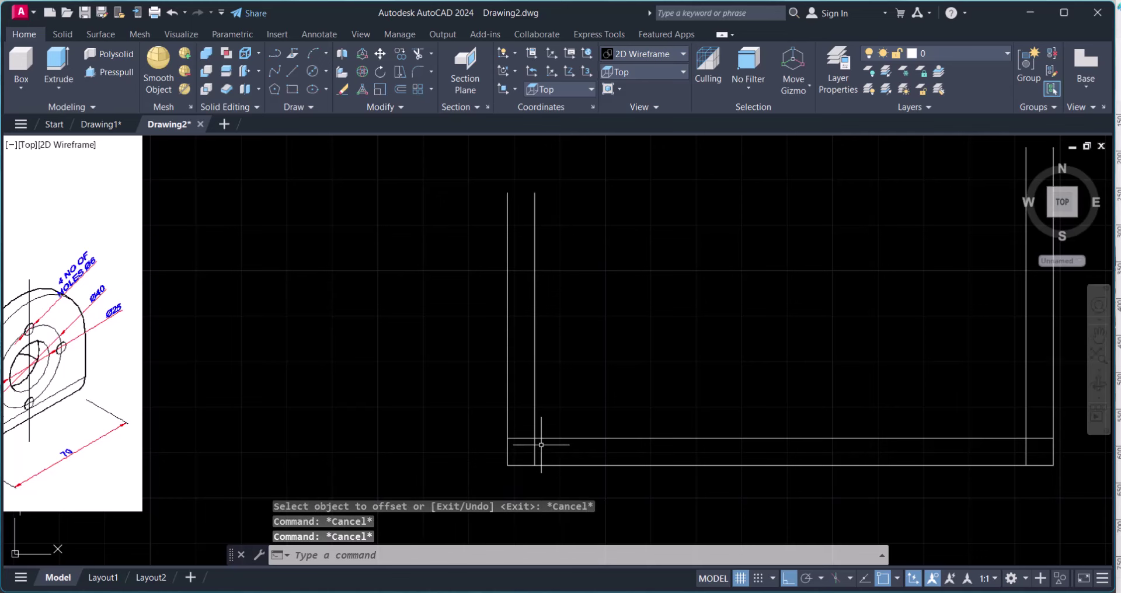
Step: Fillet the lower-left inner corner of the profile with a radius of 6
type("f")
key("Return")
key("Return")
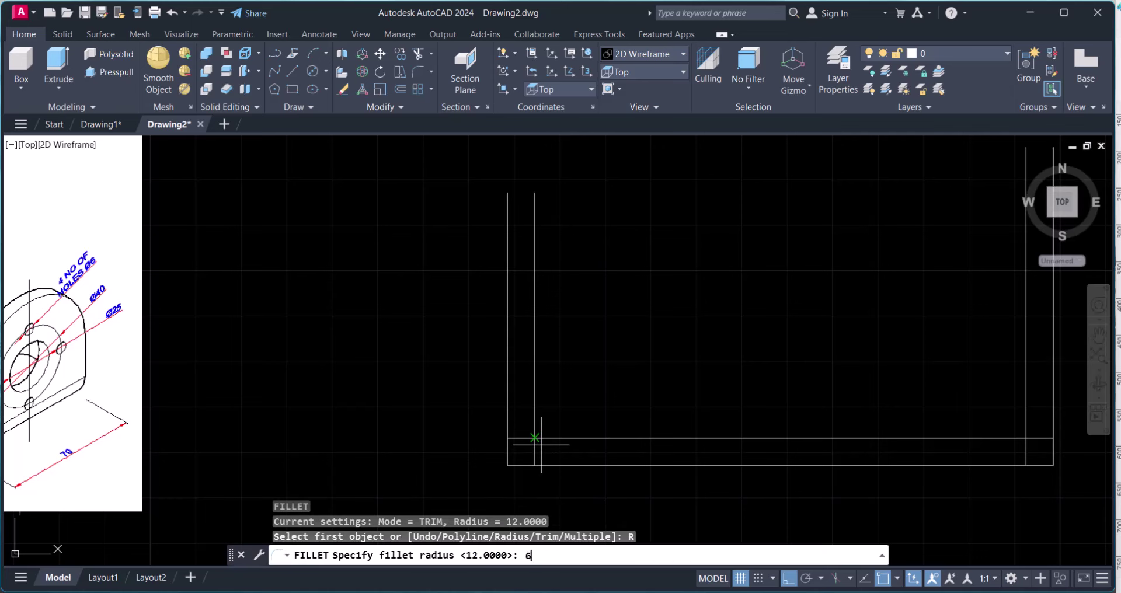
type("6")
key("Return")
left_click(534, 421)
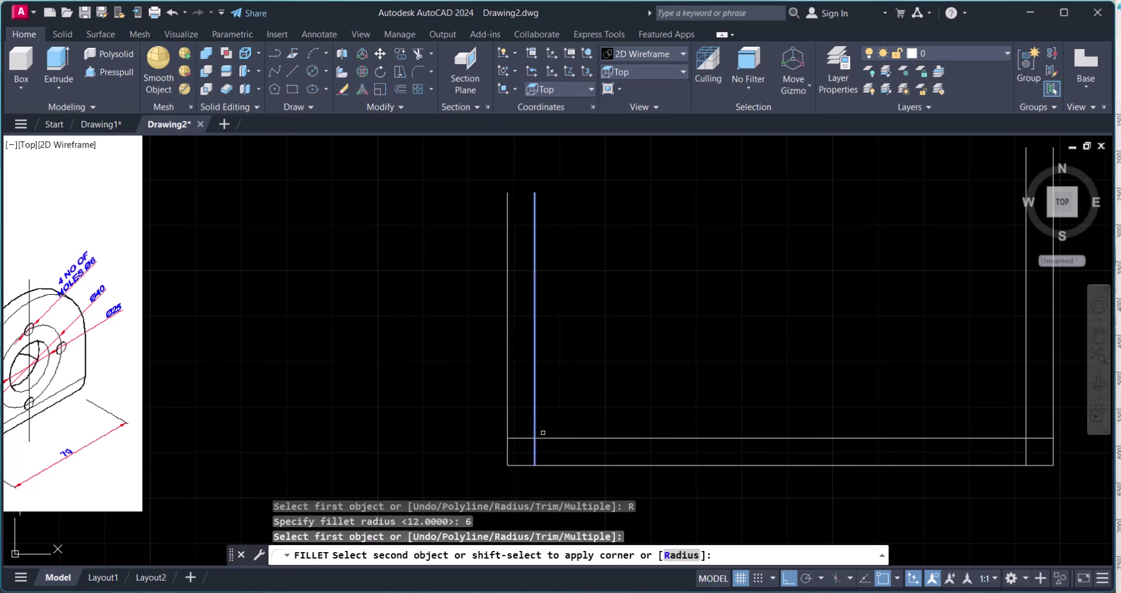
left_click(544, 434)
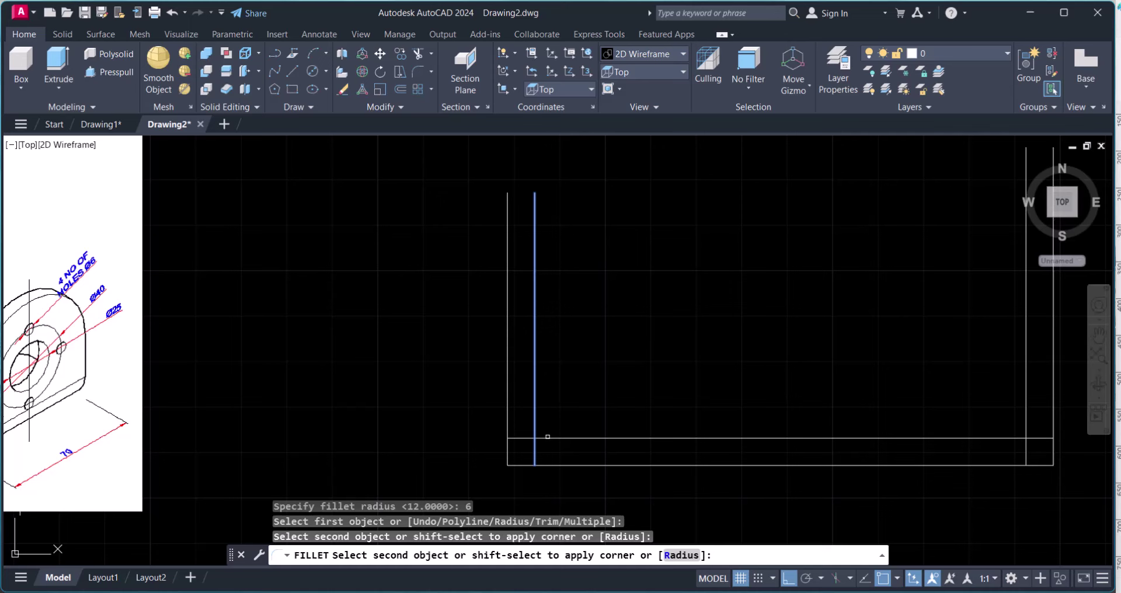
left_click(1018, 438)
Step: Fillet the lower-right inner corner of the profile with the same radius of 6
key("Return")
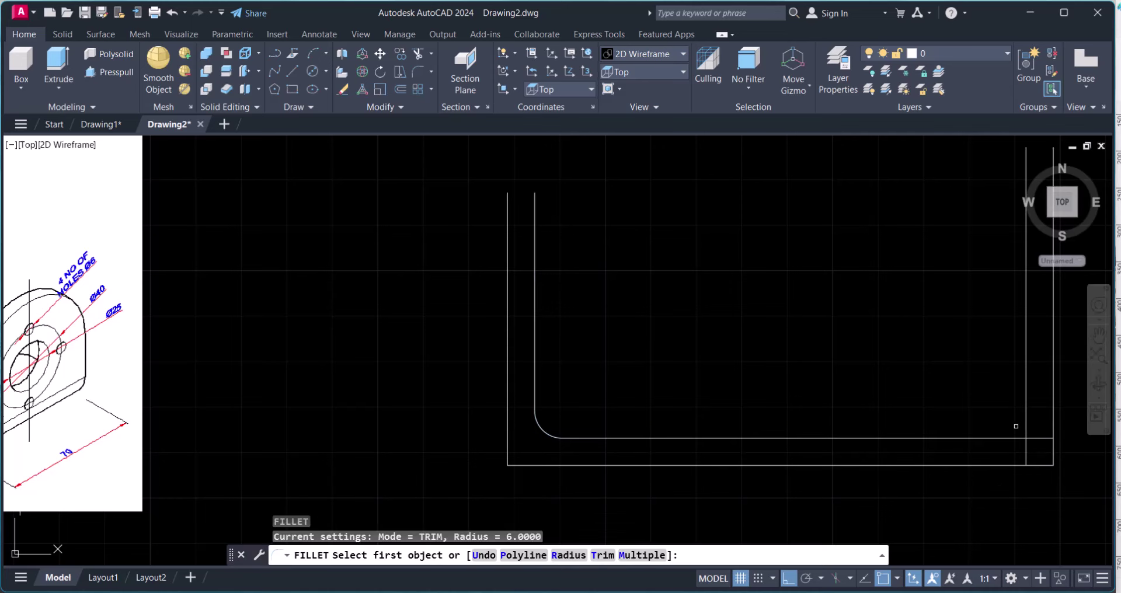
left_click(1015, 437)
left_click(1025, 425)
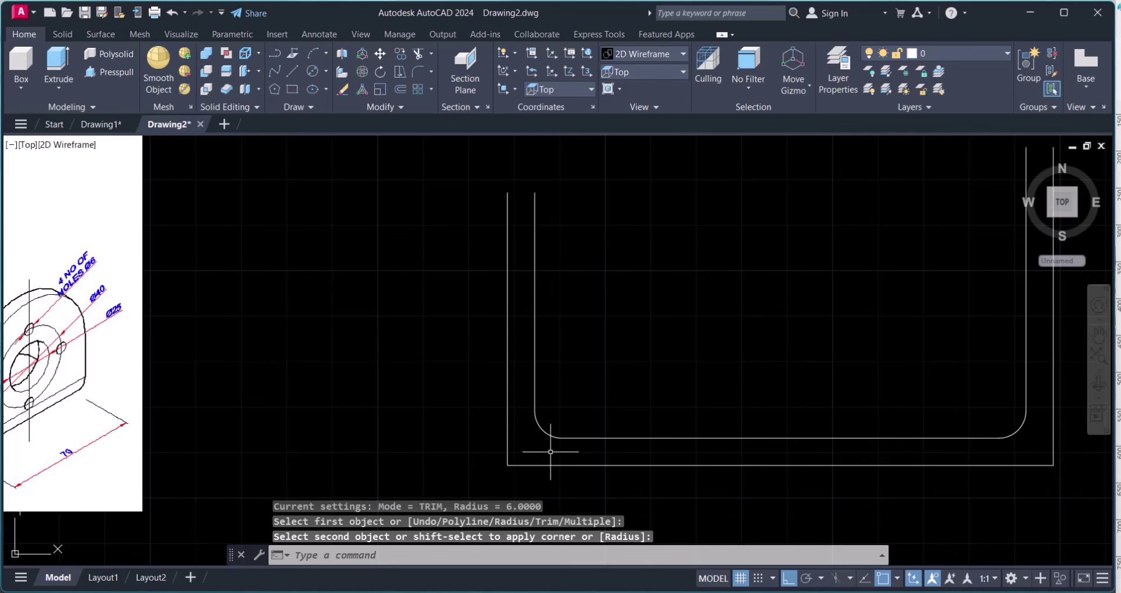
key("Escape")
type("o6")
key("Return")
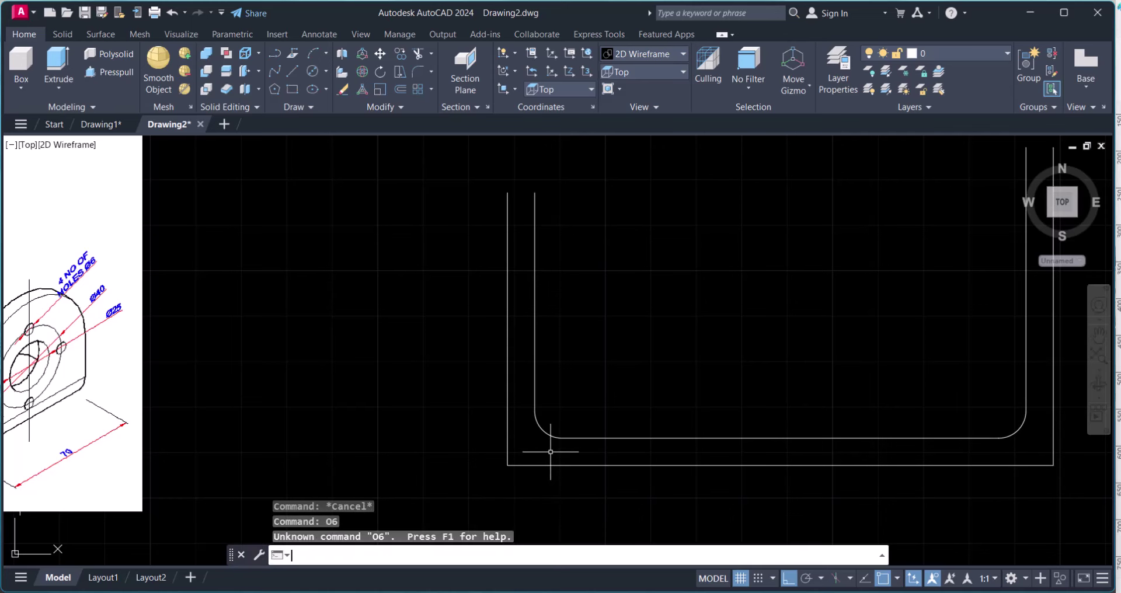
key("Return")
left_click(541, 430)
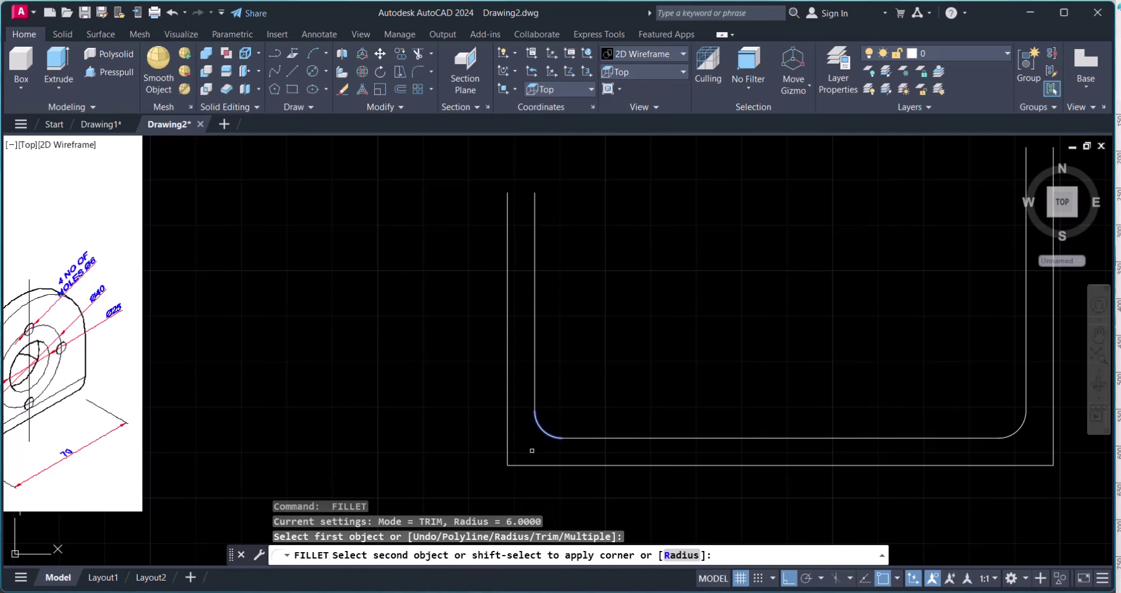
left_click(544, 432)
left_click(524, 451)
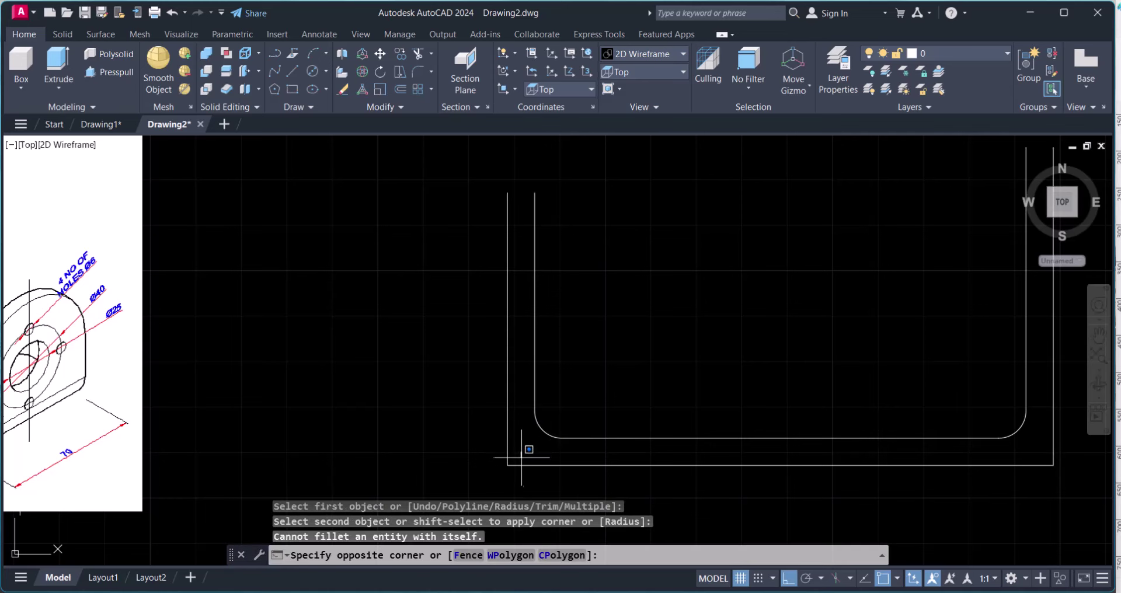
key("Escape")
key("Escape")
key("Escape")
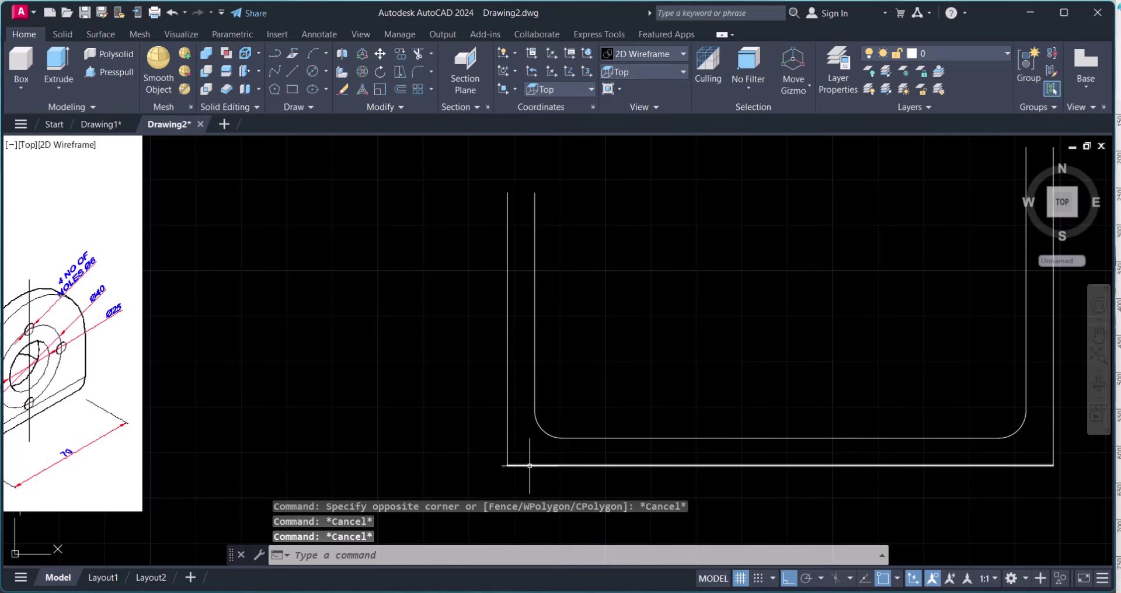
Step: Offset the profile's two inner corner arcs outward by 6 units to form the outer bends
type("o")
key("Return")
key("Return")
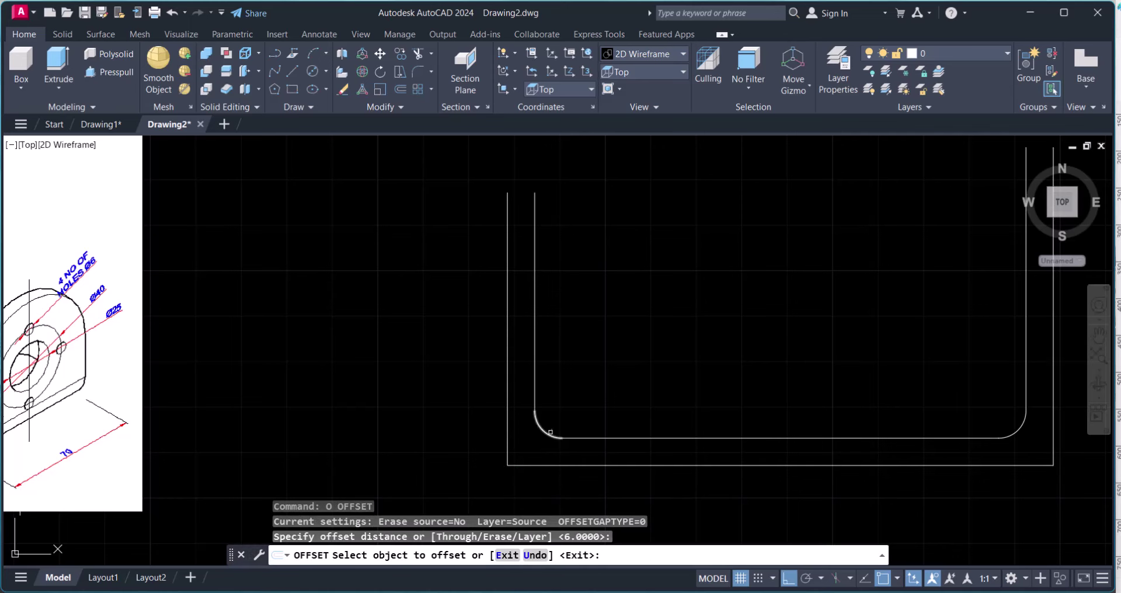
left_click(547, 433)
left_click(530, 458)
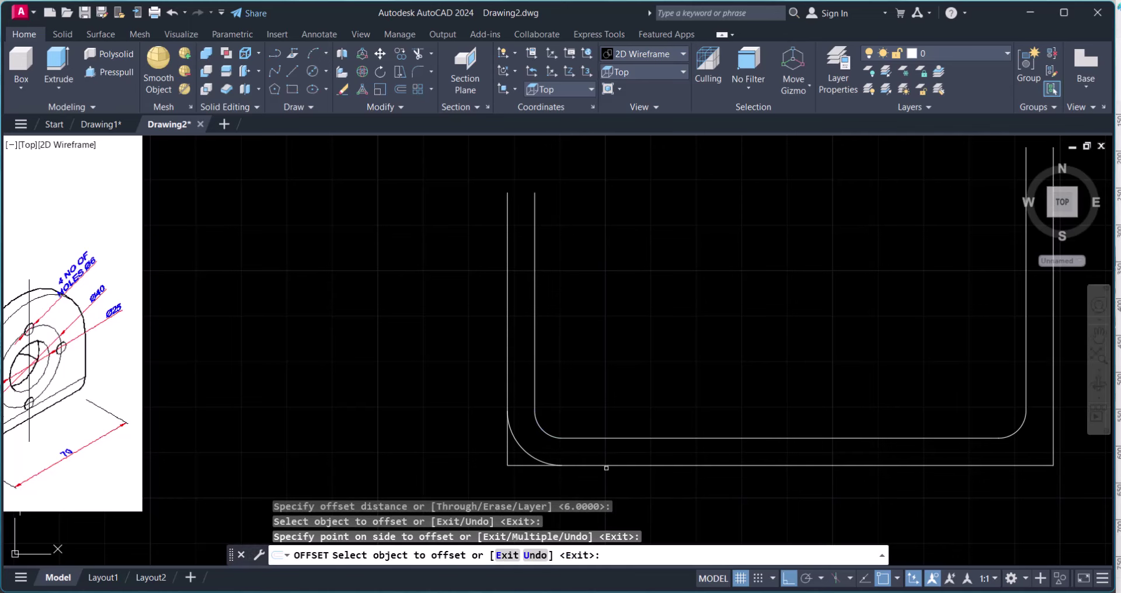
left_click(1018, 430)
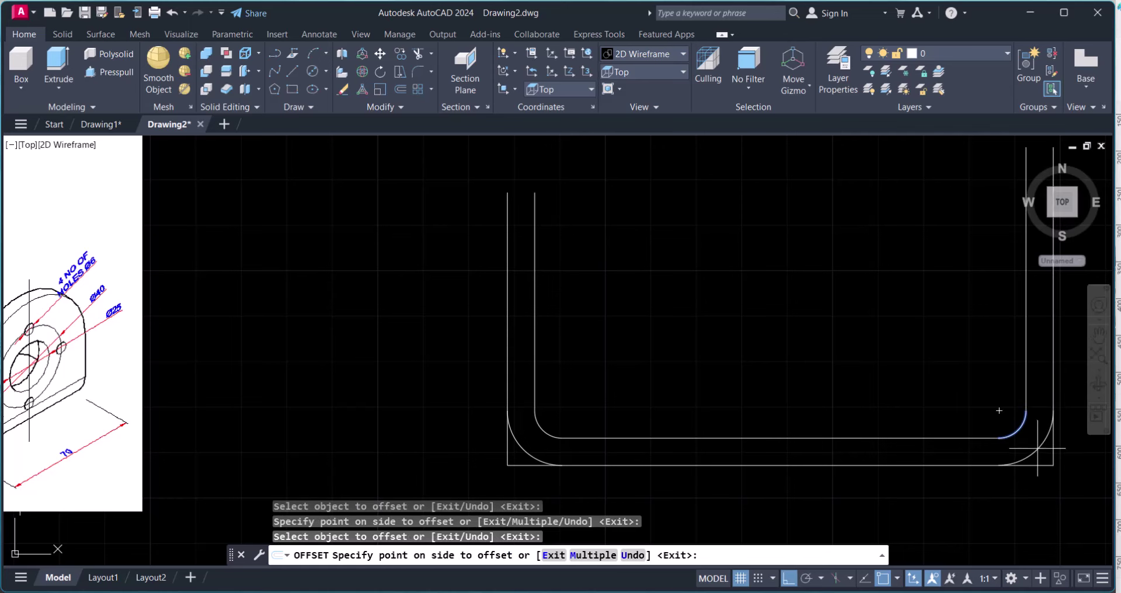
left_click(998, 410)
key("Escape")
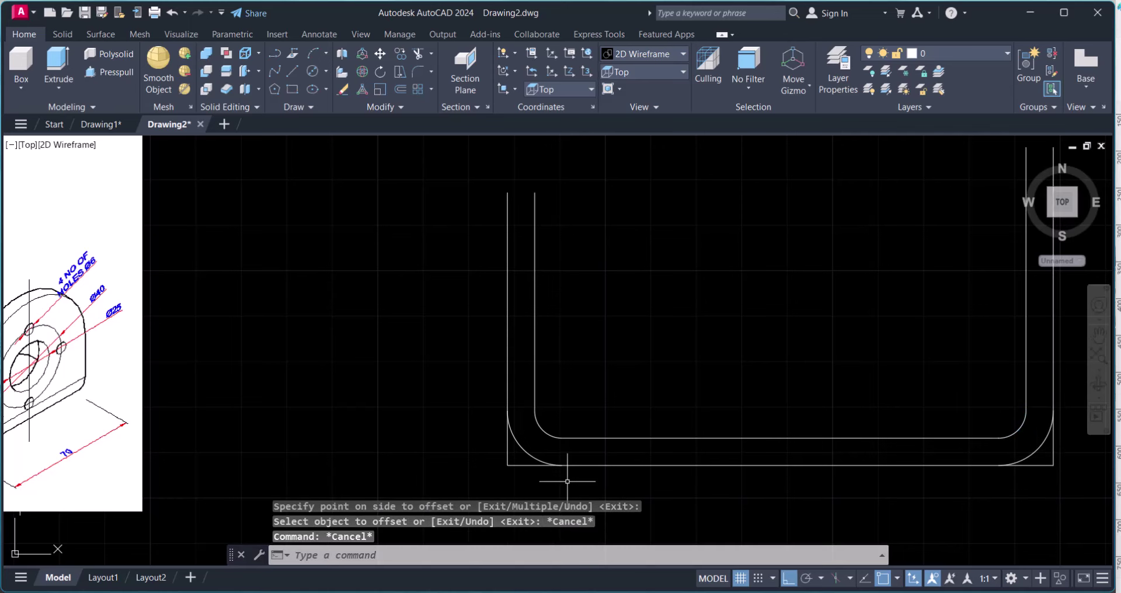
Step: Trim the leftover square corners outside the two outer bend arcs
type("tr")
key("Return")
left_click(528, 464)
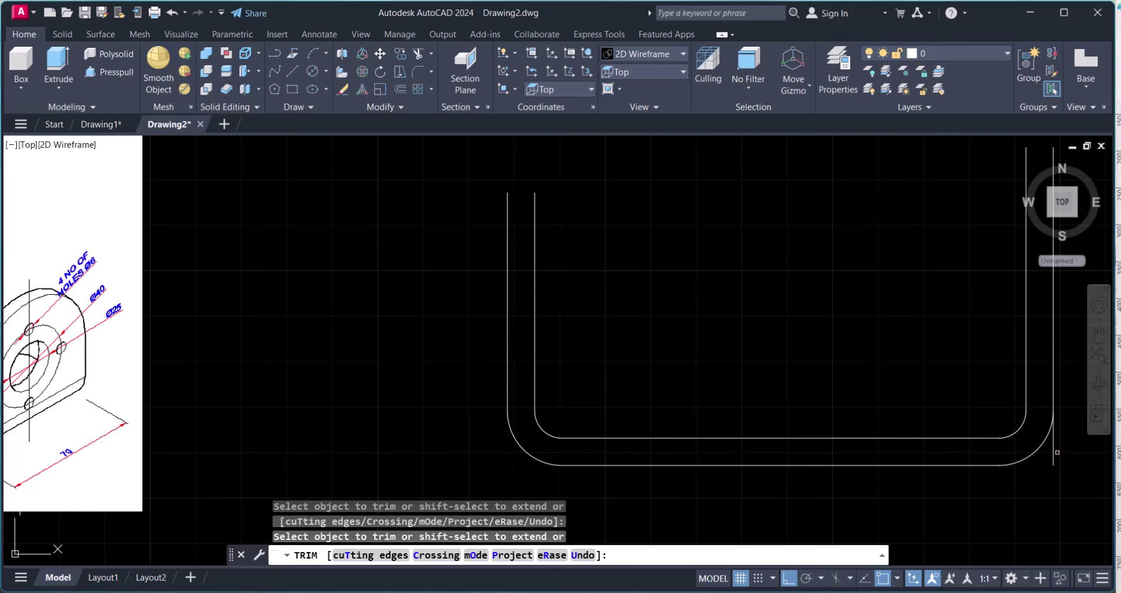
left_click_drag(1056, 453, 1047, 453)
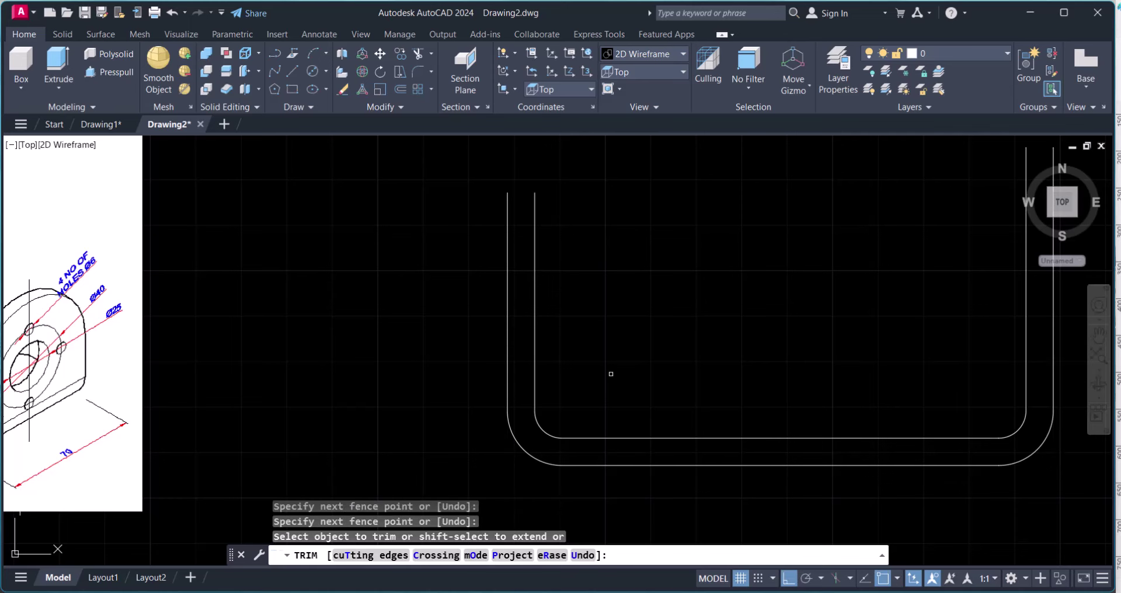
scroll(549, 377, "down", 3)
key("Escape")
Step: Close the open upper ends of both profile legs with short lines
type("l")
key("Return")
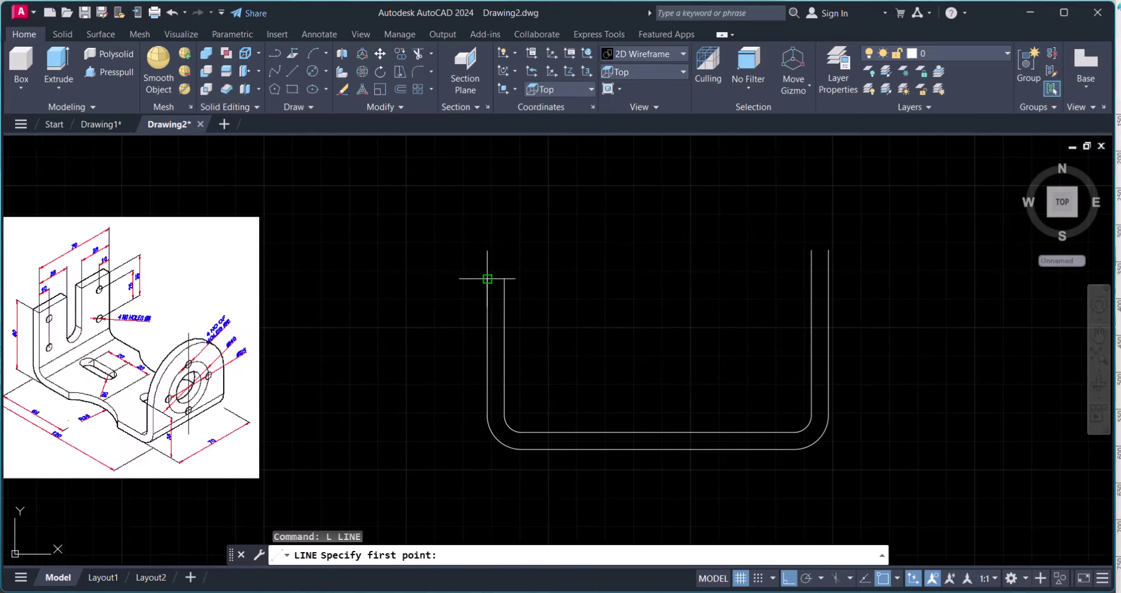
left_click(487, 279)
left_click(504, 279)
key("Escape")
type("l")
key("Return")
left_click(811, 251)
left_click(828, 250)
key("Escape")
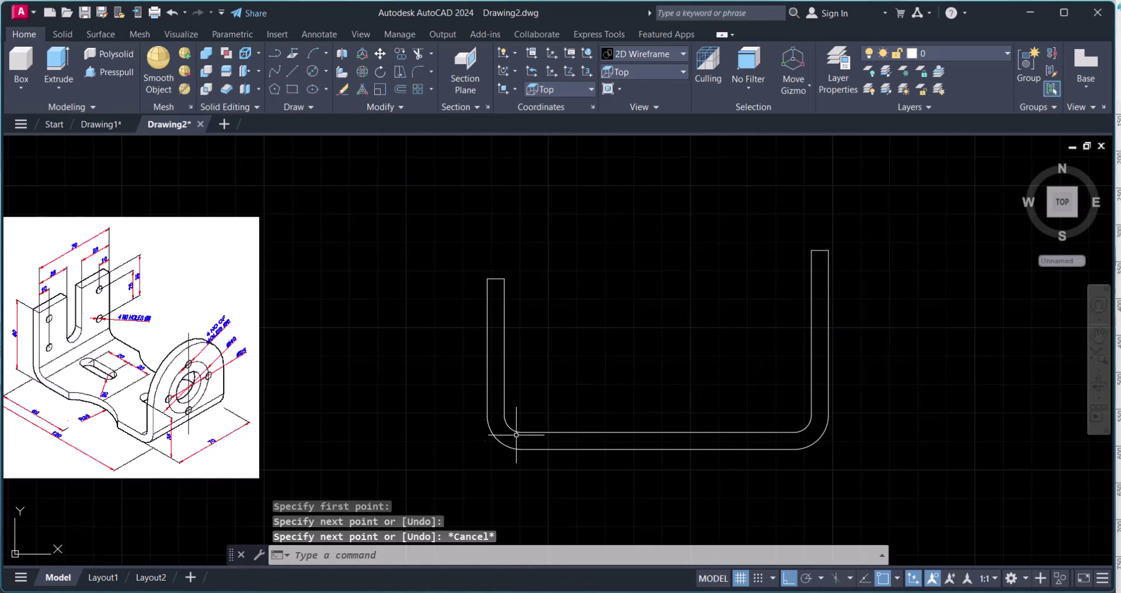
Step: Offset the left leg's outer vertical line 3 units inward to start the mid-thickness centreline
scroll(516, 435, "up", 2)
key("Escape")
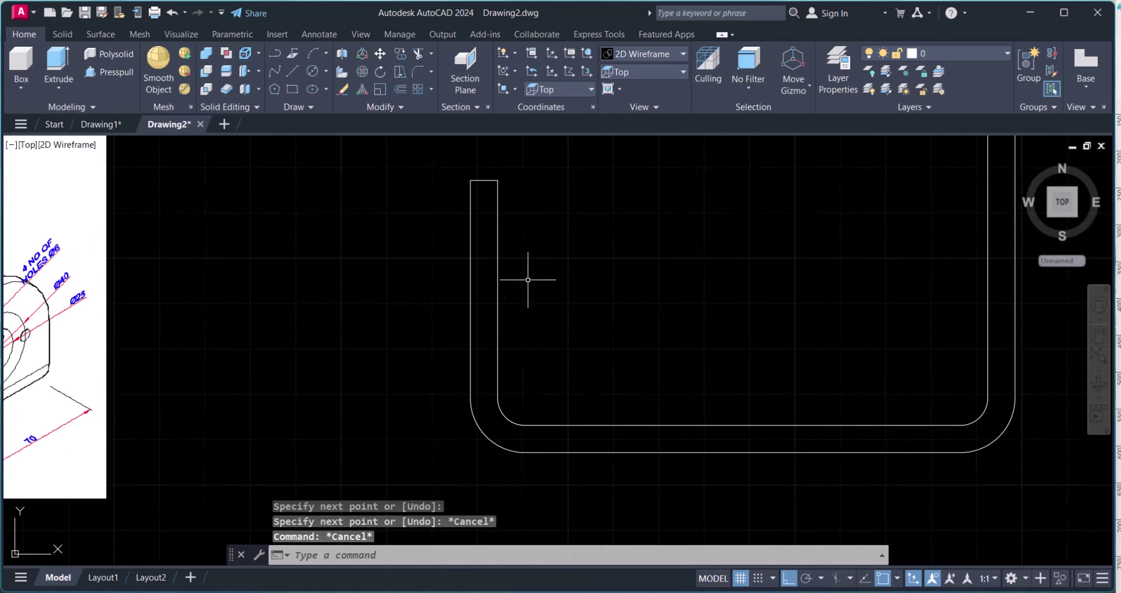
scroll(770, 444, "down", 2)
key("Escape")
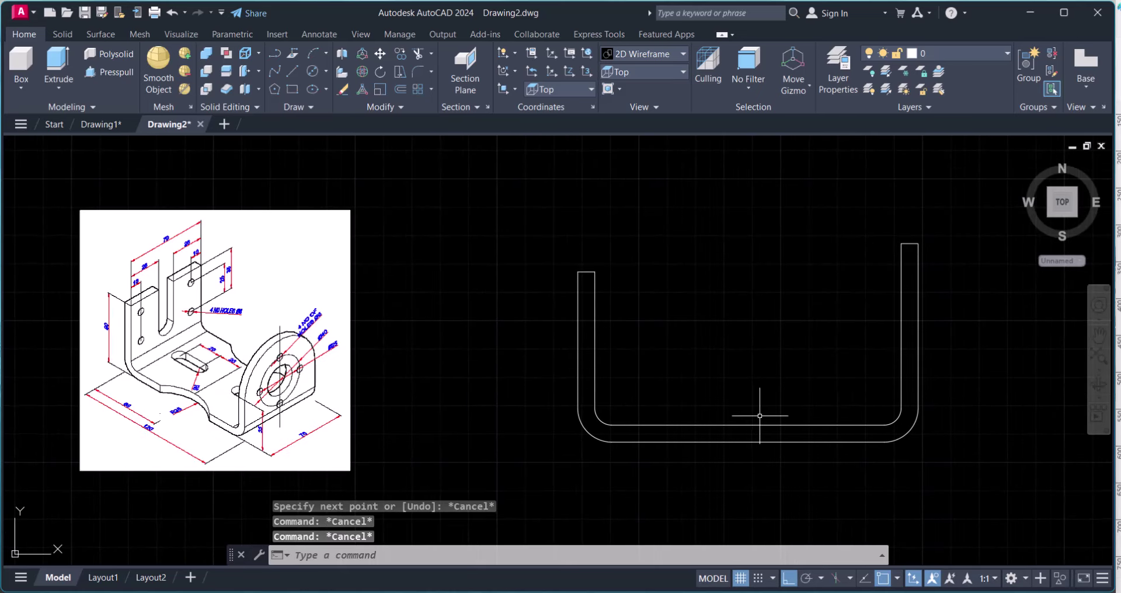
type("o")
key("Return")
type("3")
key("Return")
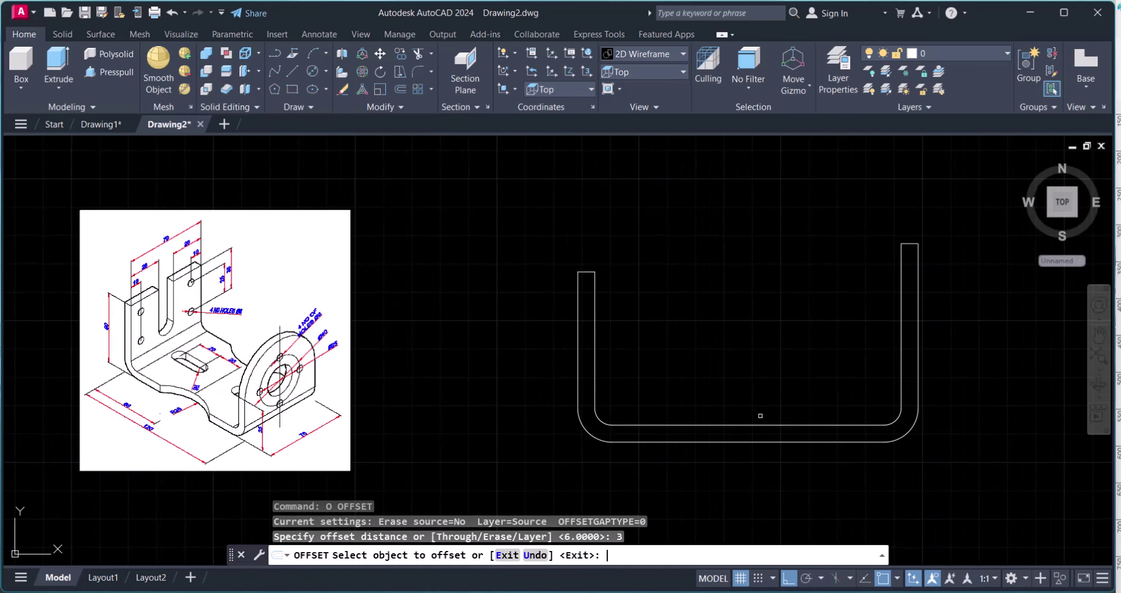
scroll(634, 327, "up", 6)
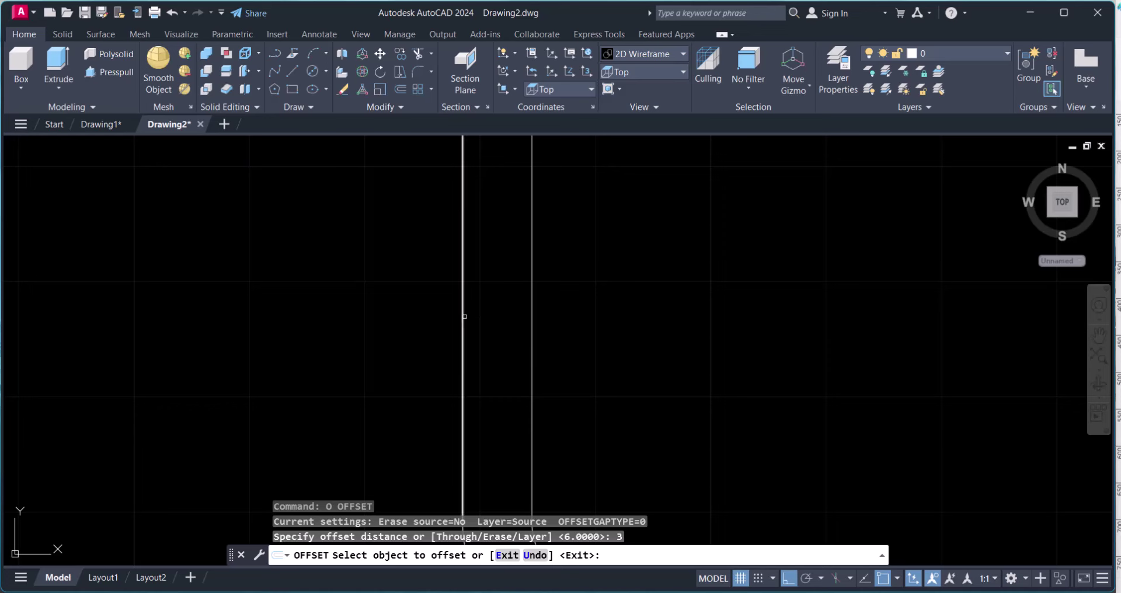
left_click(464, 321)
left_click(500, 378)
Step: Offset the lower-left outer bend arc and the outer base line inward by the same 3 units
scroll(502, 385, "down", 6)
scroll(507, 396, "up", 4)
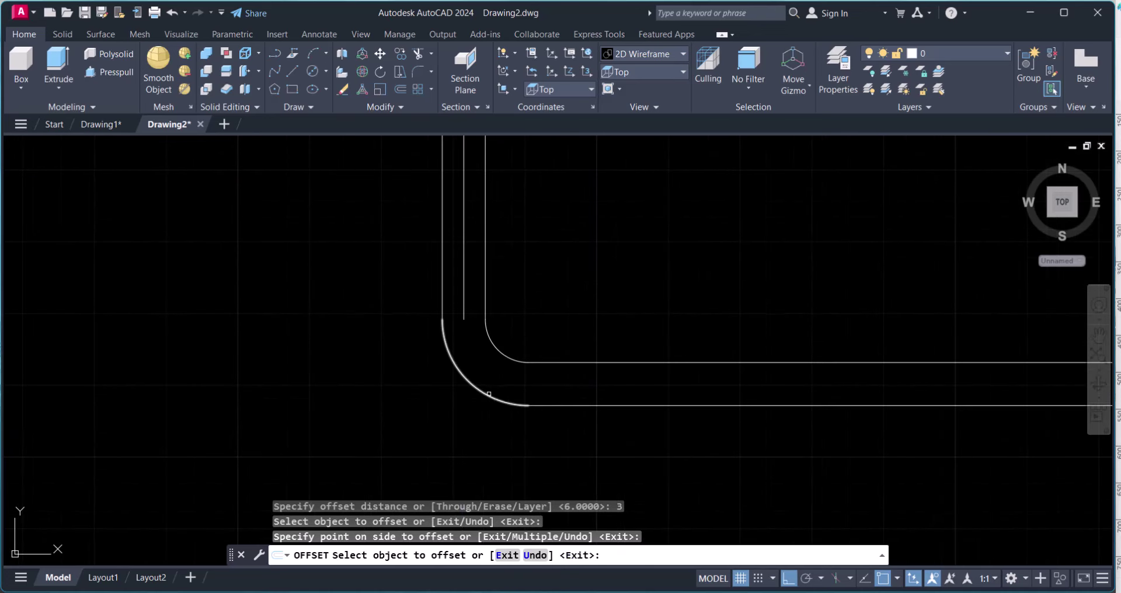
left_click(485, 394)
left_click(494, 379)
left_click(573, 405)
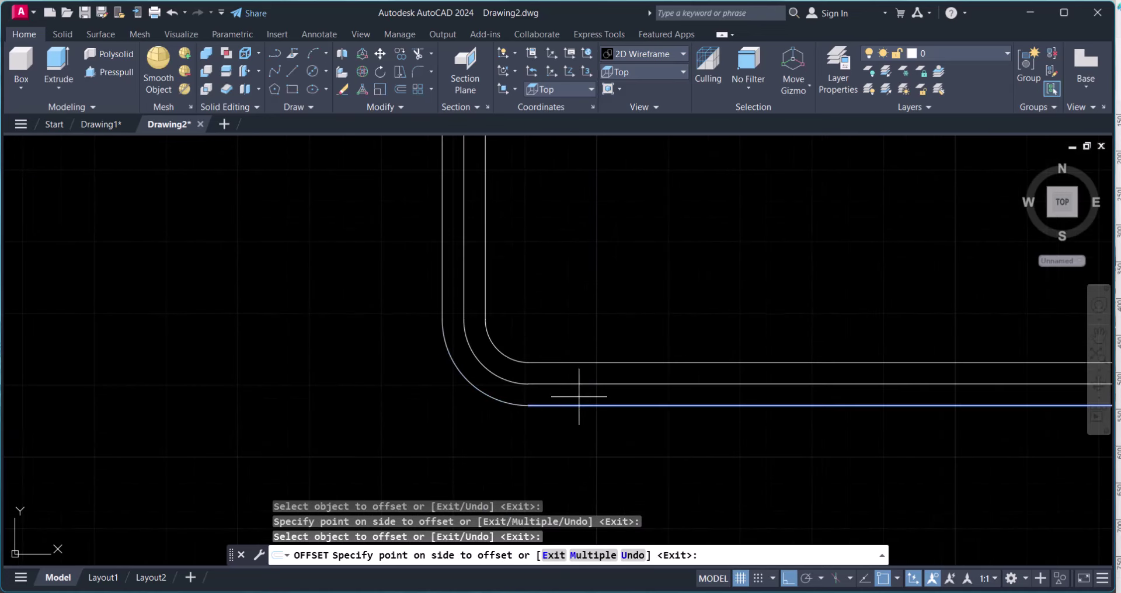
left_click(579, 392)
Step: Offset the lower-right outer bend arc and the right leg's outer line 3 units inward
scroll(590, 411, "down", 5)
scroll(885, 425, "up", 3)
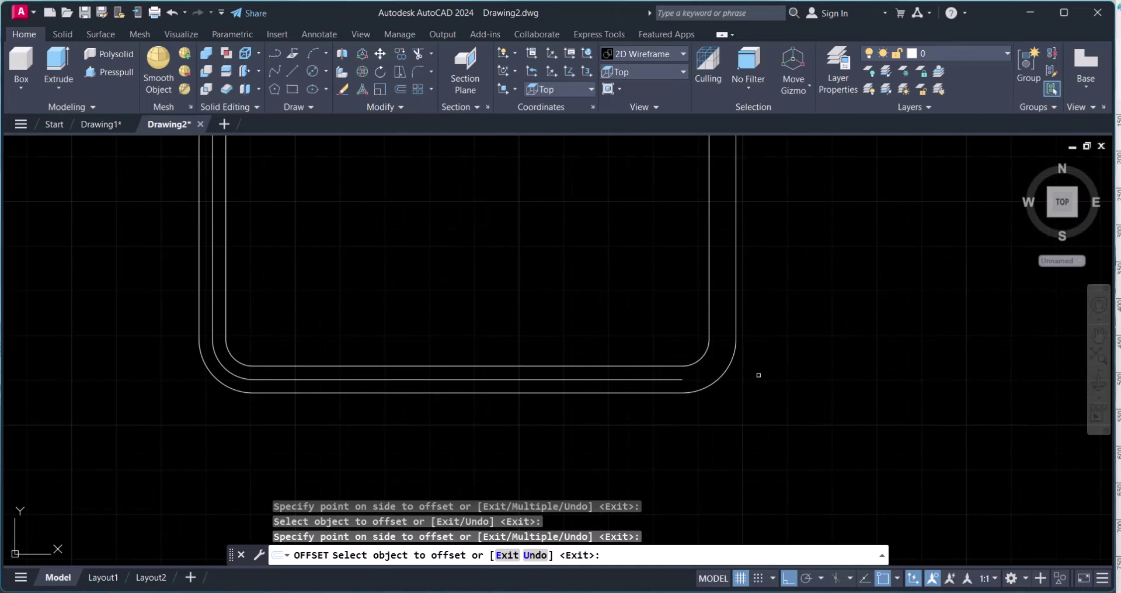
left_click(726, 373)
left_click(724, 339)
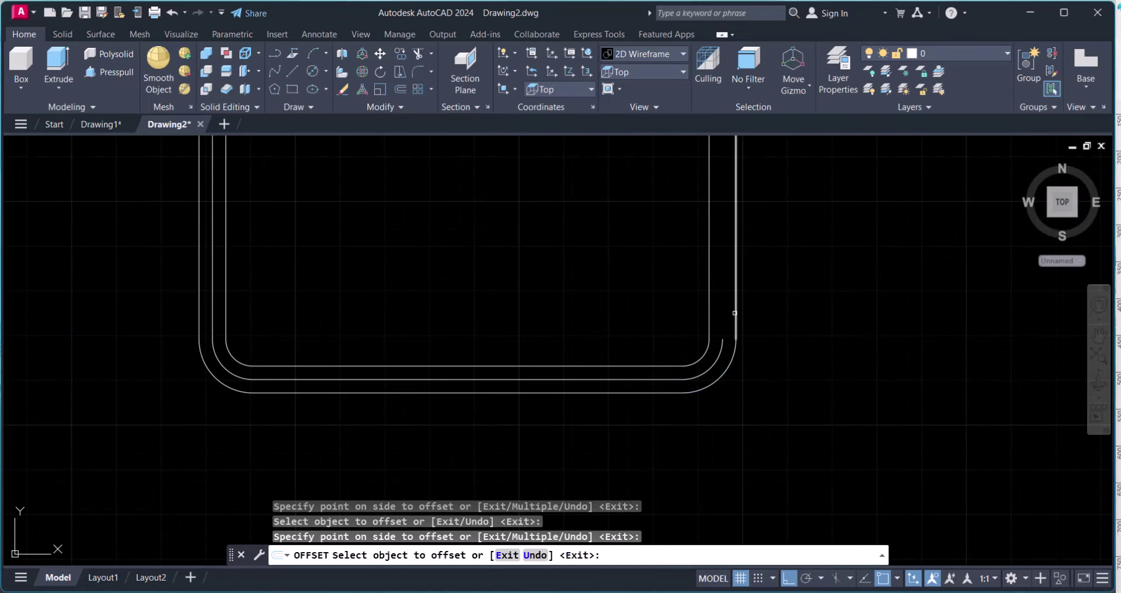
left_click(735, 338)
left_click(722, 308)
scroll(722, 326, "down", 3)
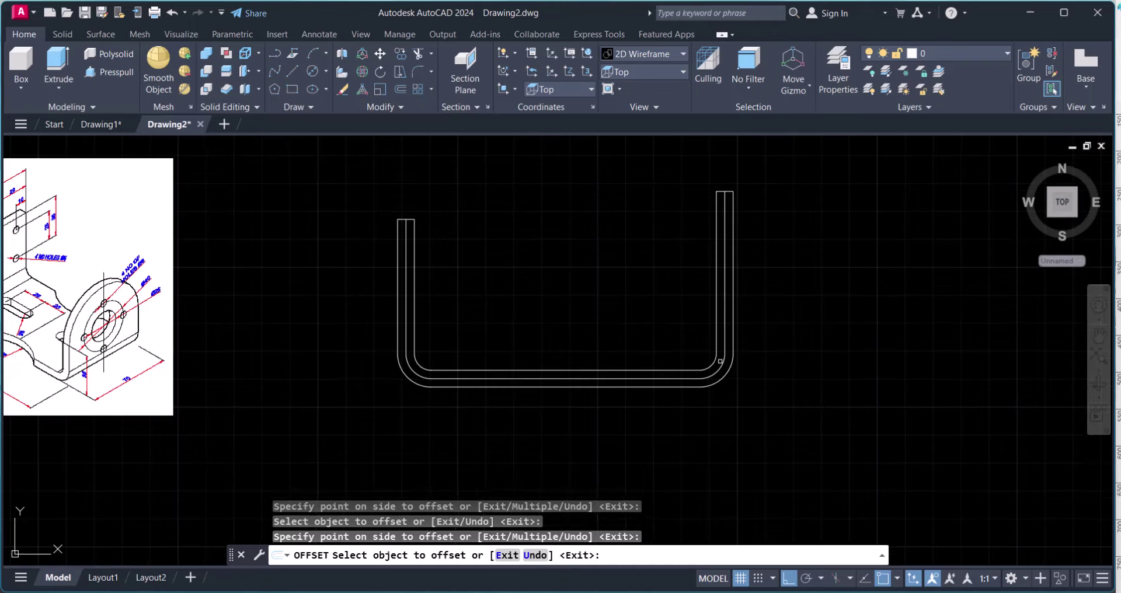
key("Escape")
key("Escape")
type("m")
key("Return")
scroll(721, 374, "up", 3)
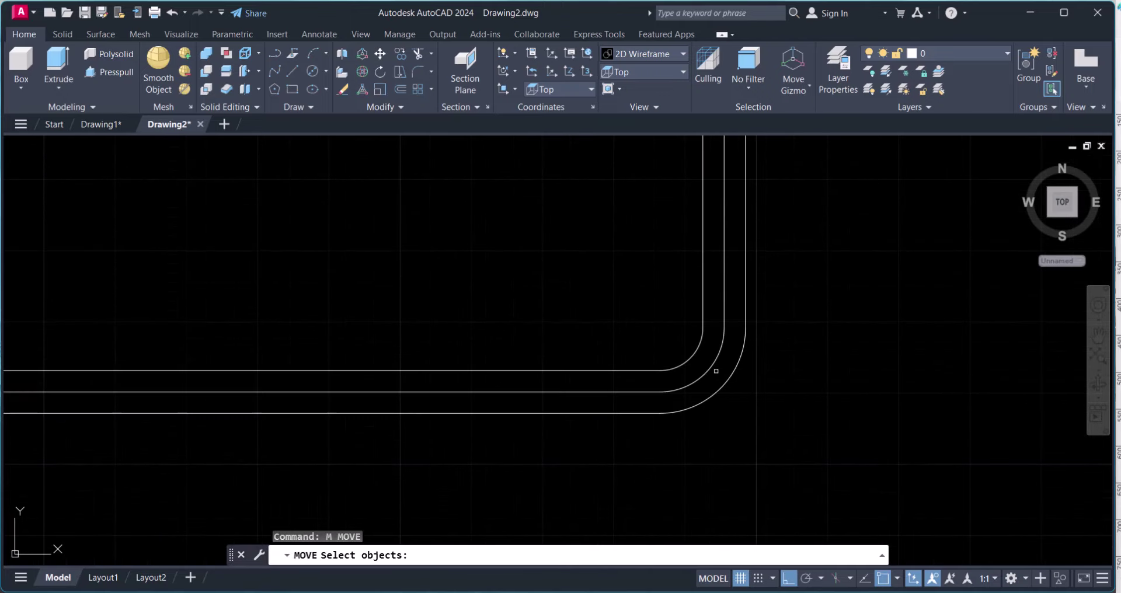
left_click(712, 370)
left_click(731, 319)
left_click(724, 303)
key("Escape")
key("Escape")
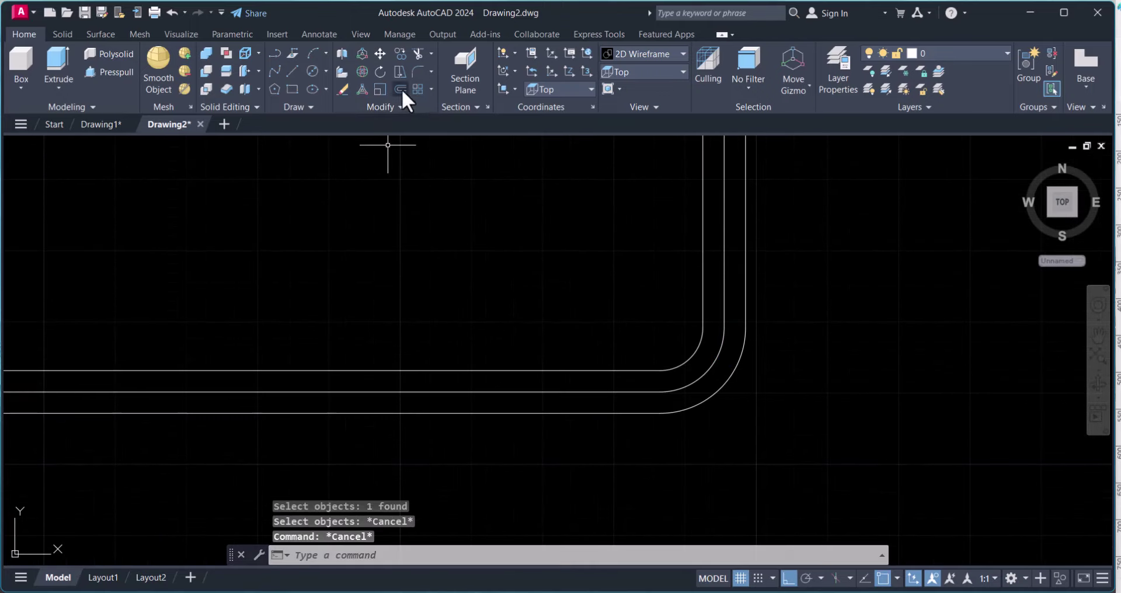
Step: Join the three lines and two arcs of the mid-thickness centreline into one polyline
left_click(391, 107)
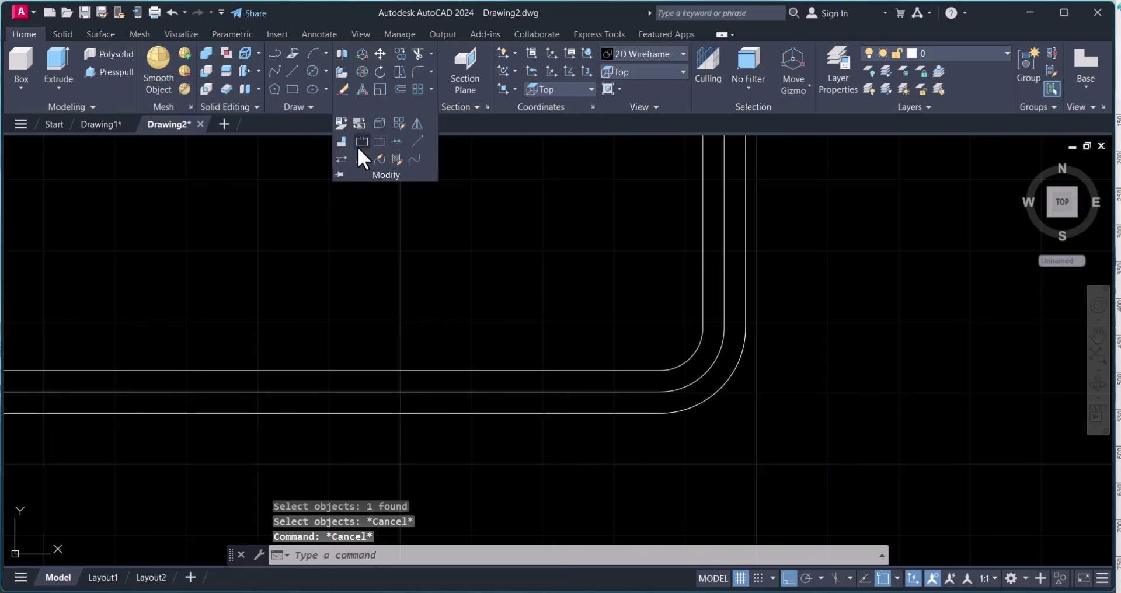
left_click(393, 139)
left_click(724, 292)
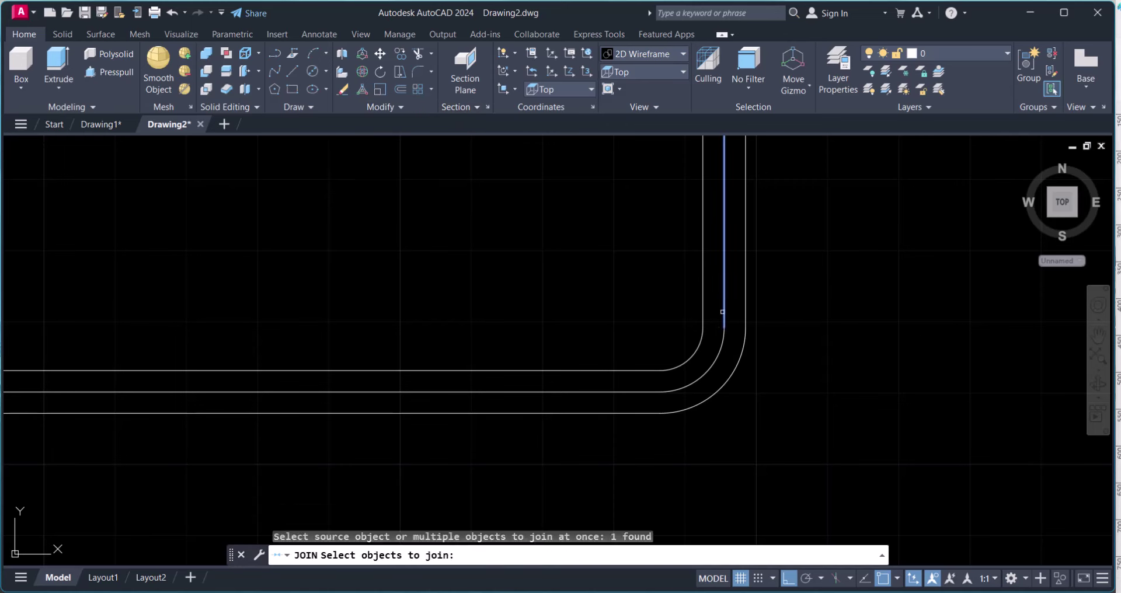
left_click(715, 359)
left_click(645, 391)
scroll(525, 376, "down", 2)
middle_click_drag(432, 361, 634, 380)
scroll(409, 379, "up", 4)
left_click(269, 379)
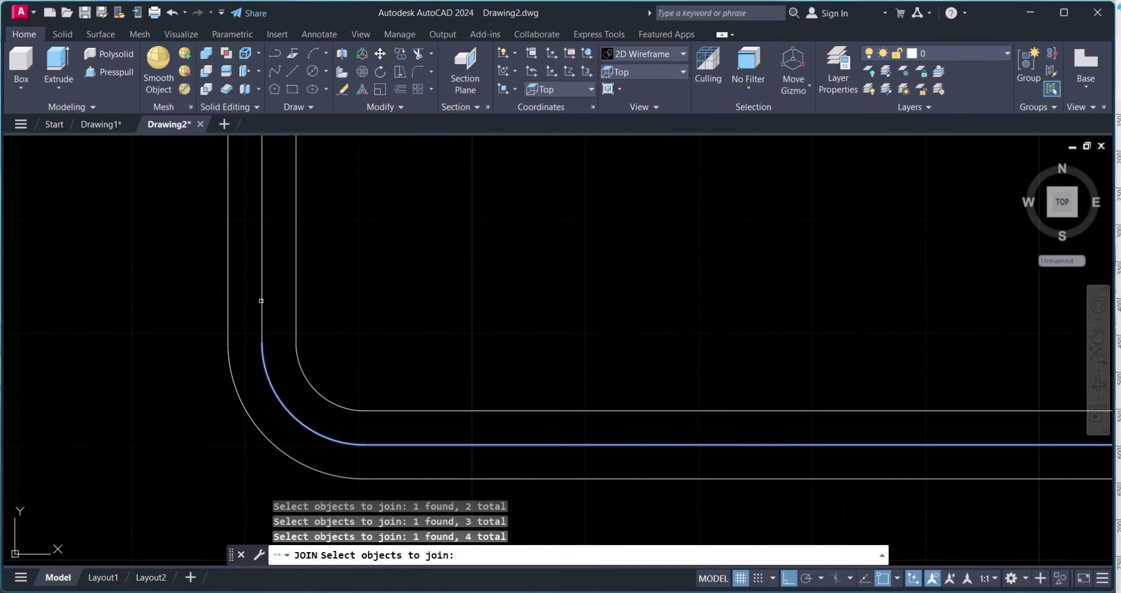
left_click(260, 300)
scroll(261, 300, "down", 3)
key("Return")
left_click(448, 245)
key("Escape")
key("Escape")
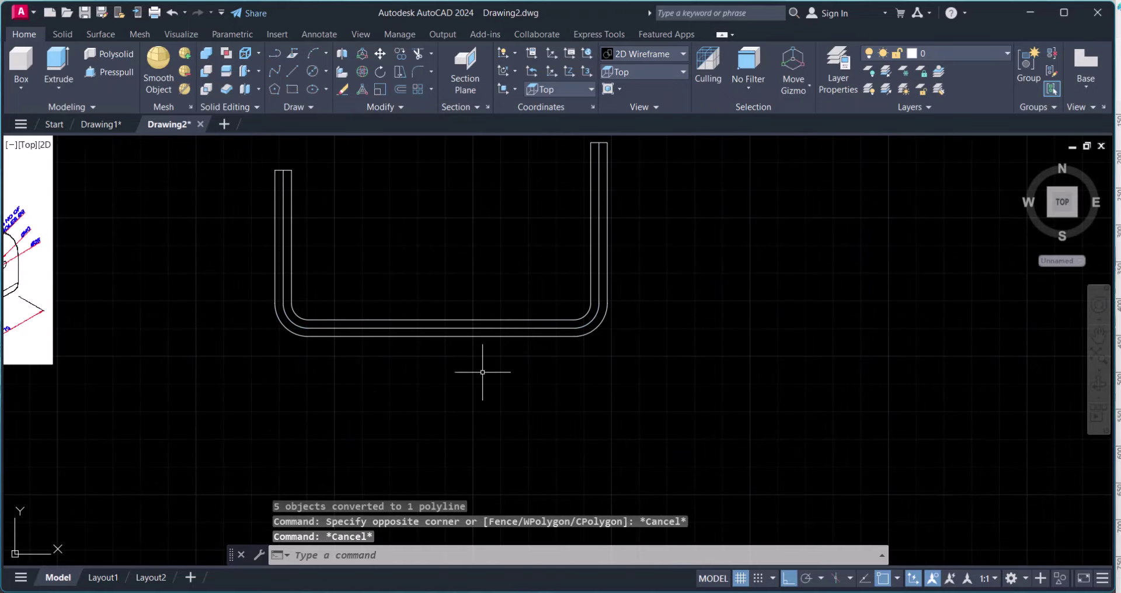
Step: Move the joined centreline polyline out of the profile to the empty area below it
type("m")
key("Return")
left_click(519, 329)
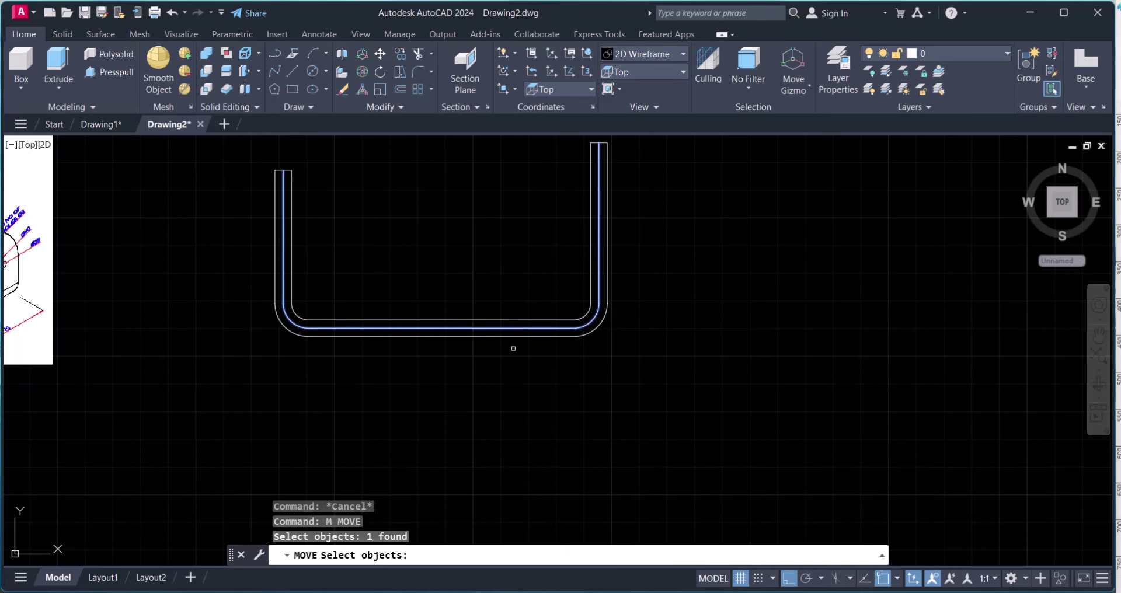
key("Return")
left_click(513, 349)
scroll(512, 438, "down", 2)
middle_click_drag(509, 477, 493, 332)
left_click(484, 404)
key("Escape")
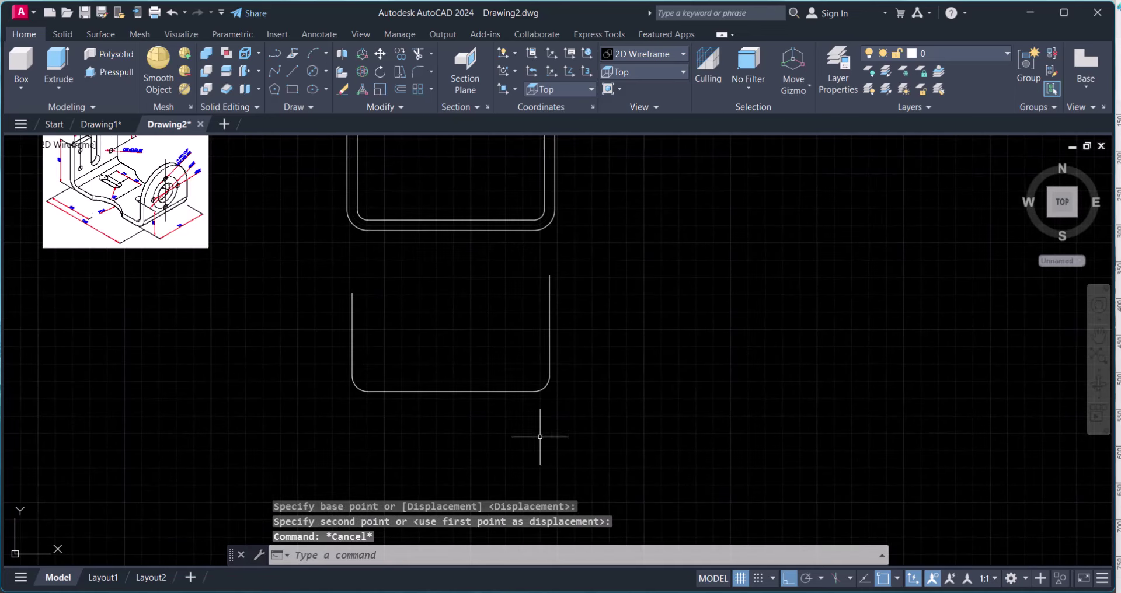
Step: Move the centreline polyline slightly farther down from the profile
type("m")
key("Return")
left_click(538, 403)
left_click(504, 366)
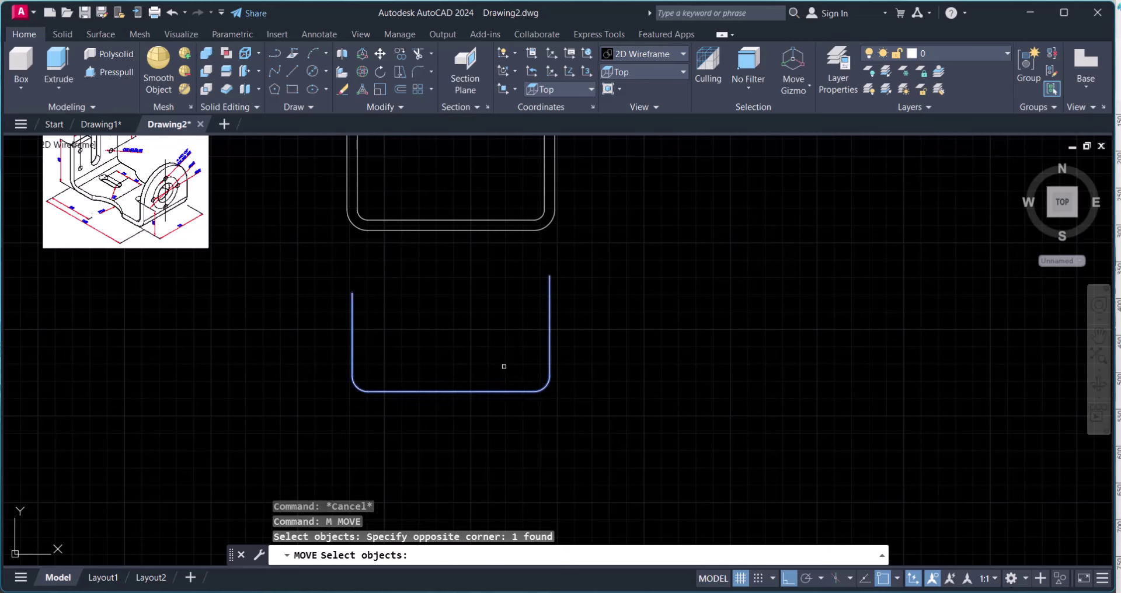
key("Return")
left_click(513, 358)
left_click(508, 383)
key("Escape")
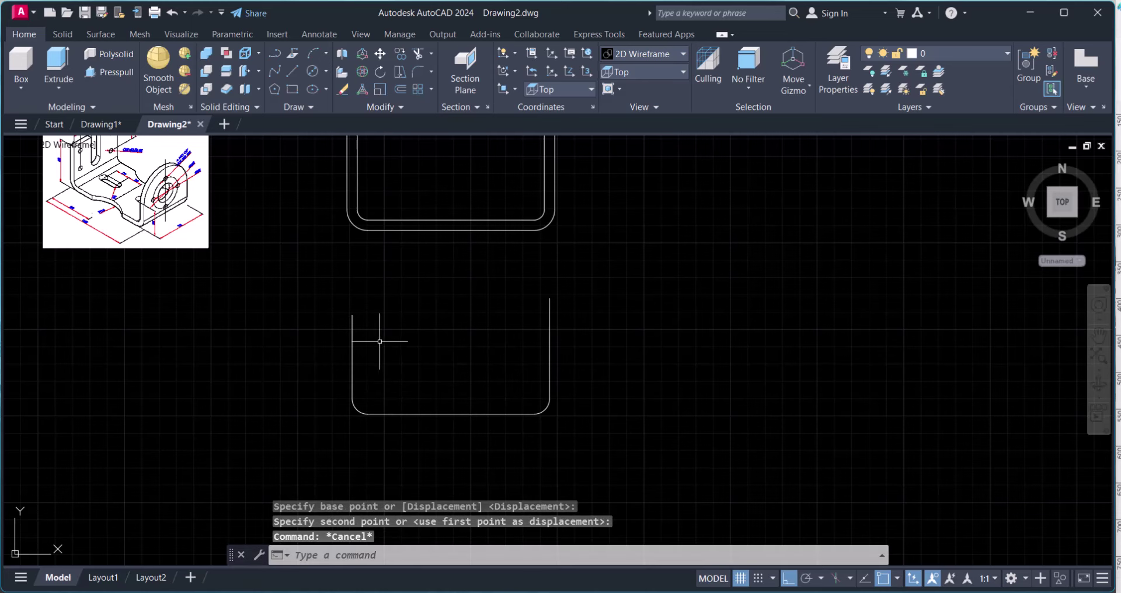
left_click(375, 313)
left_click(323, 338)
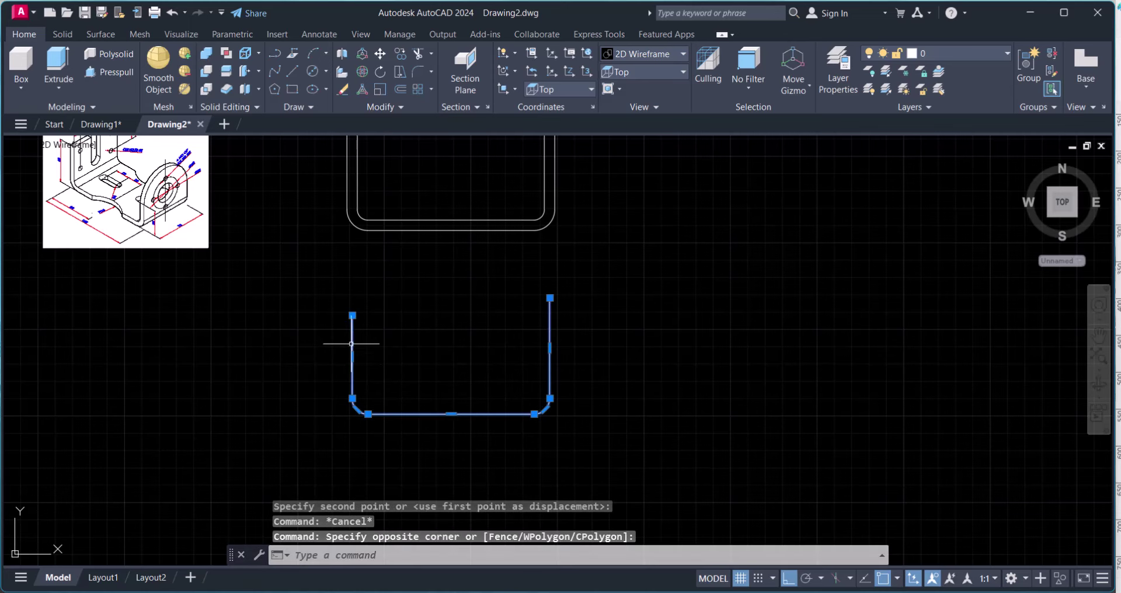
key("Escape")
Step: List the centreline polyline's properties with the LIST command and read its total length
key("Escape")
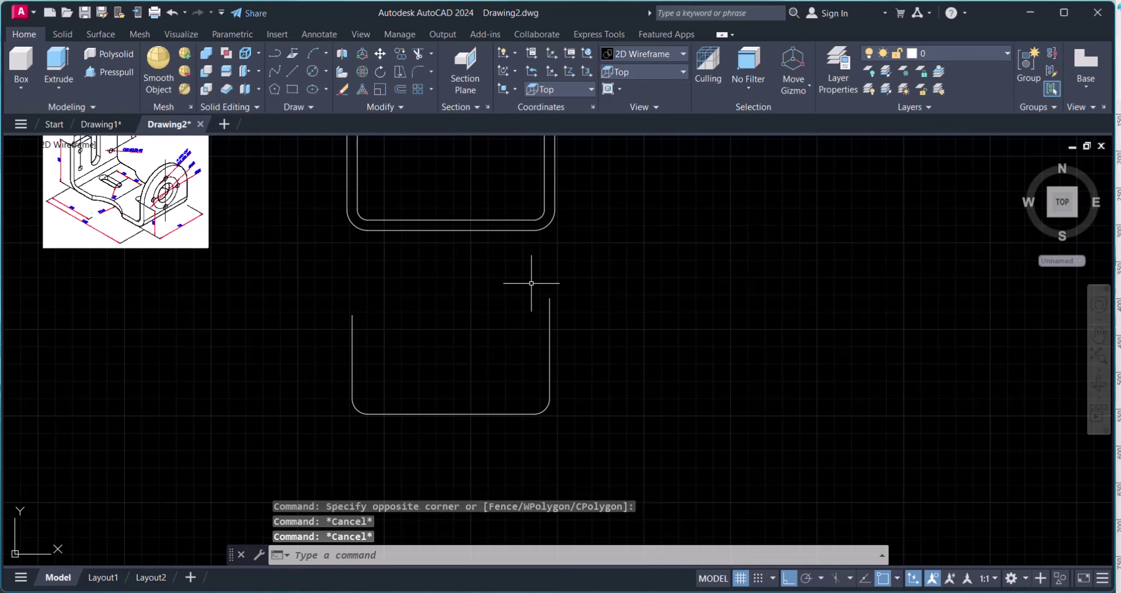
key("Escape")
type("LI")
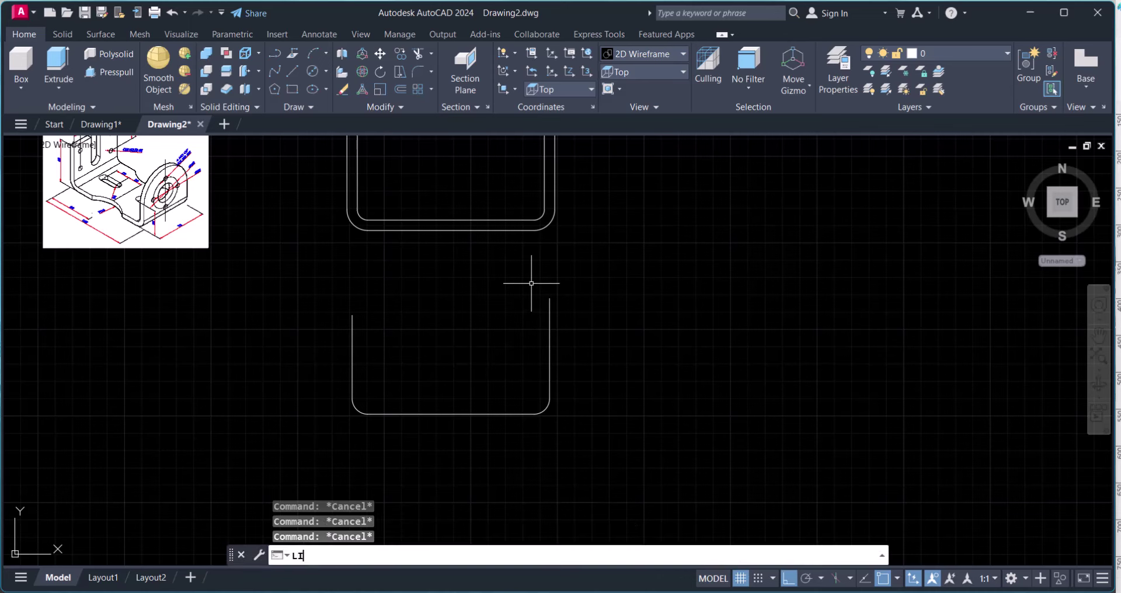
type("ST")
key("Return")
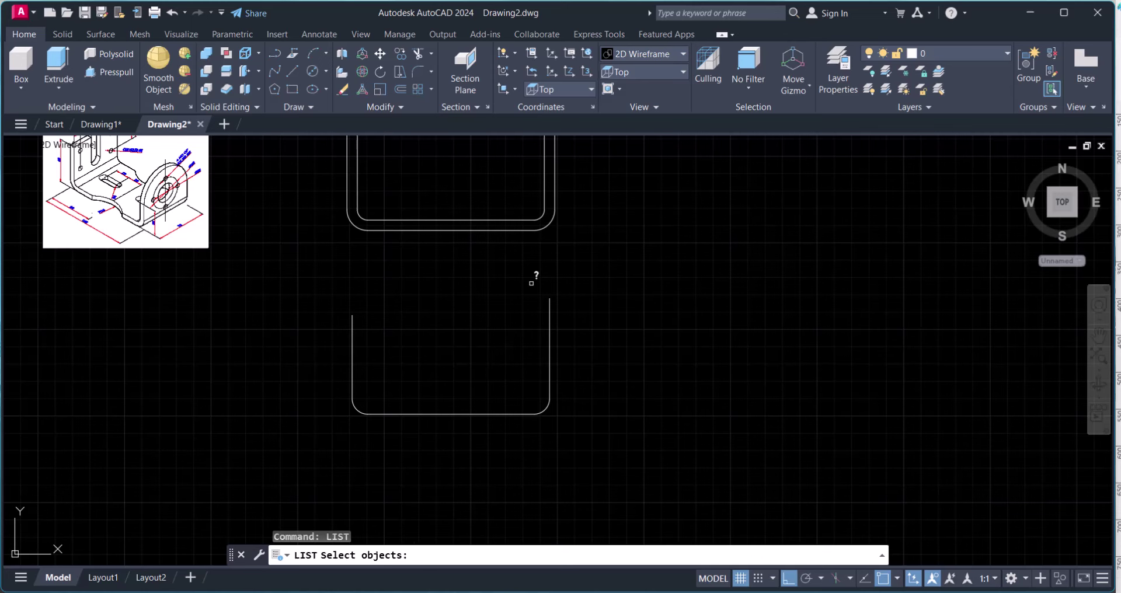
left_click(476, 413)
key("Return")
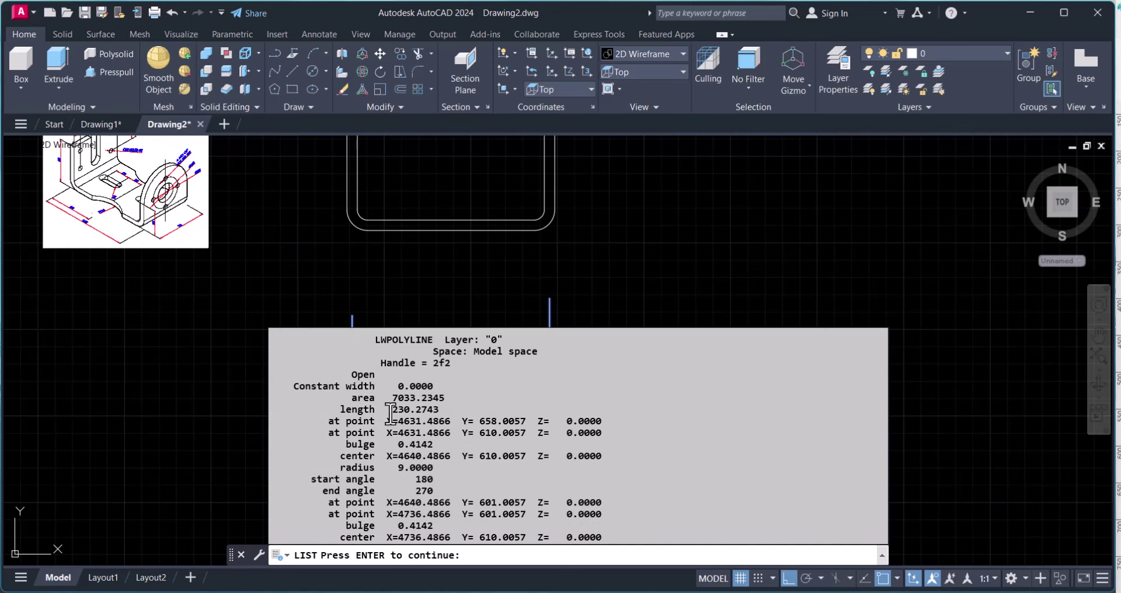
key("Return")
left_click_drag(390, 409, 442, 404)
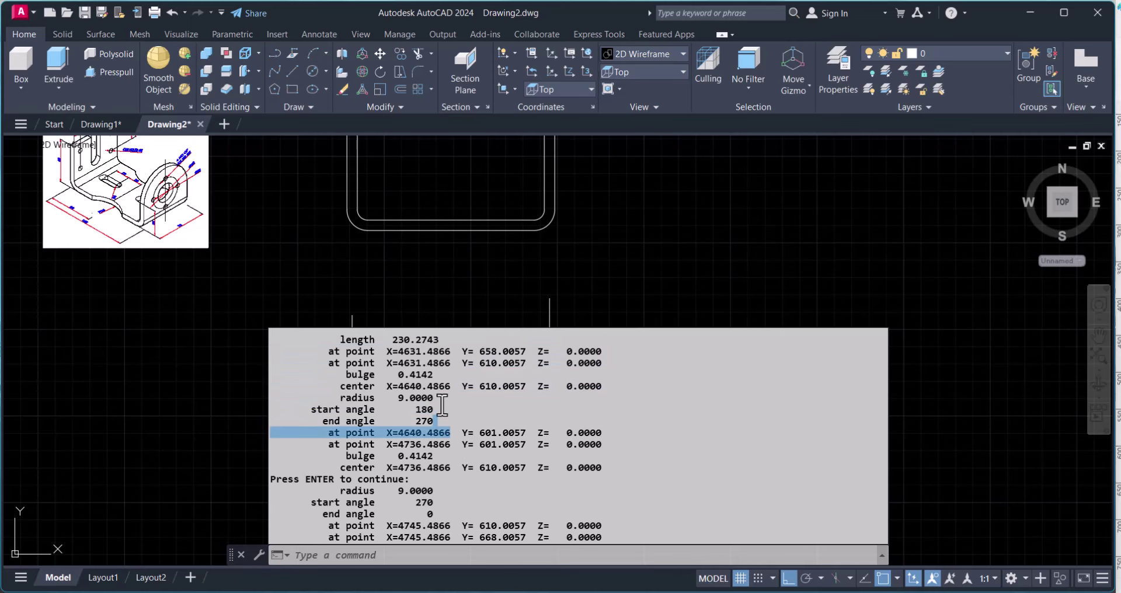
left_click_drag(391, 339, 444, 341)
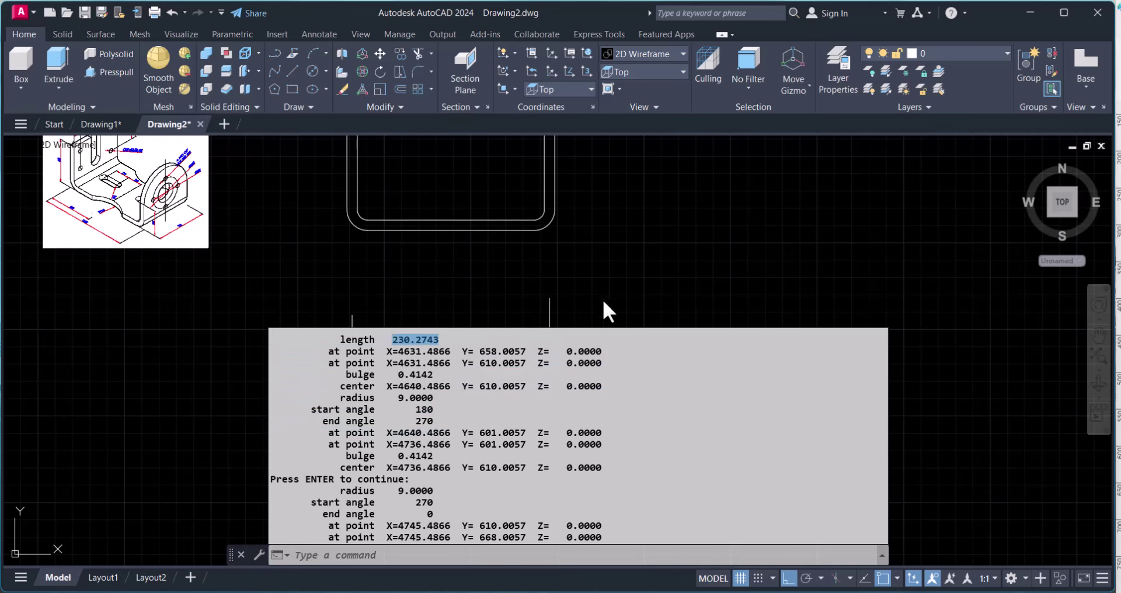
key("Escape")
scroll(590, 365, "down", 2)
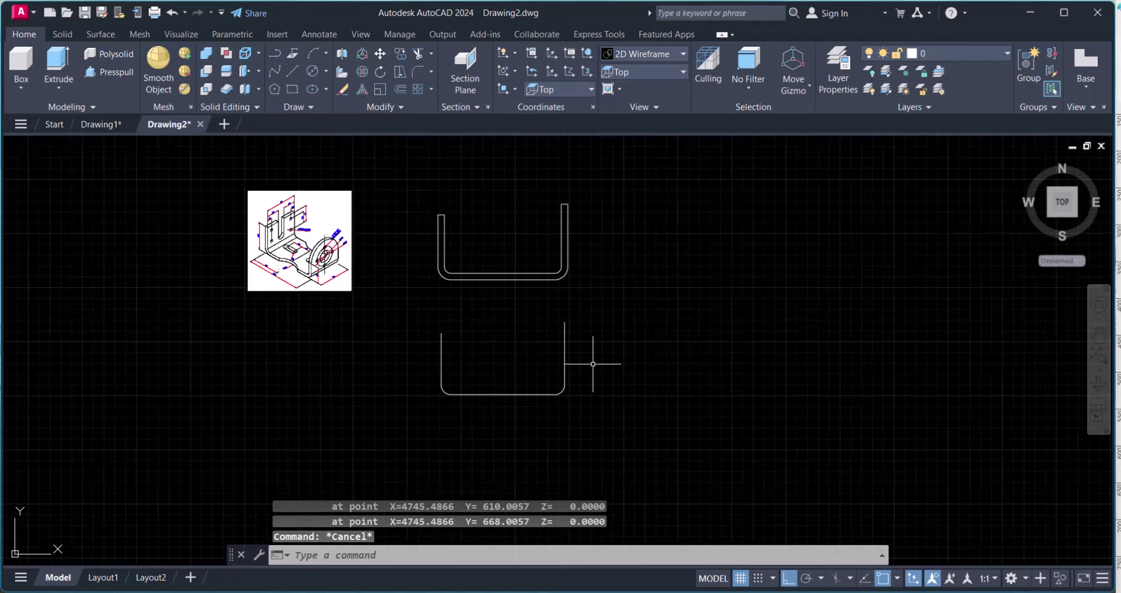
Step: Draw a closed 230 by 70 rectangle from four lines in the empty area beside the centreline polyline
middle_click_drag(628, 374, 558, 380)
type("l")
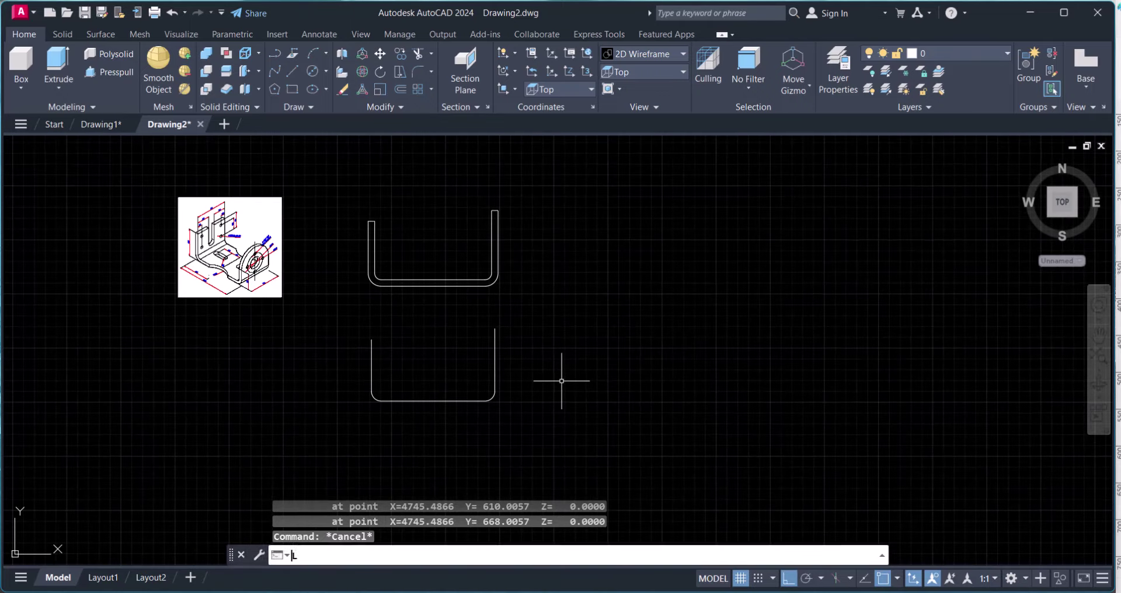
key("Return")
left_click(575, 426)
type("23")
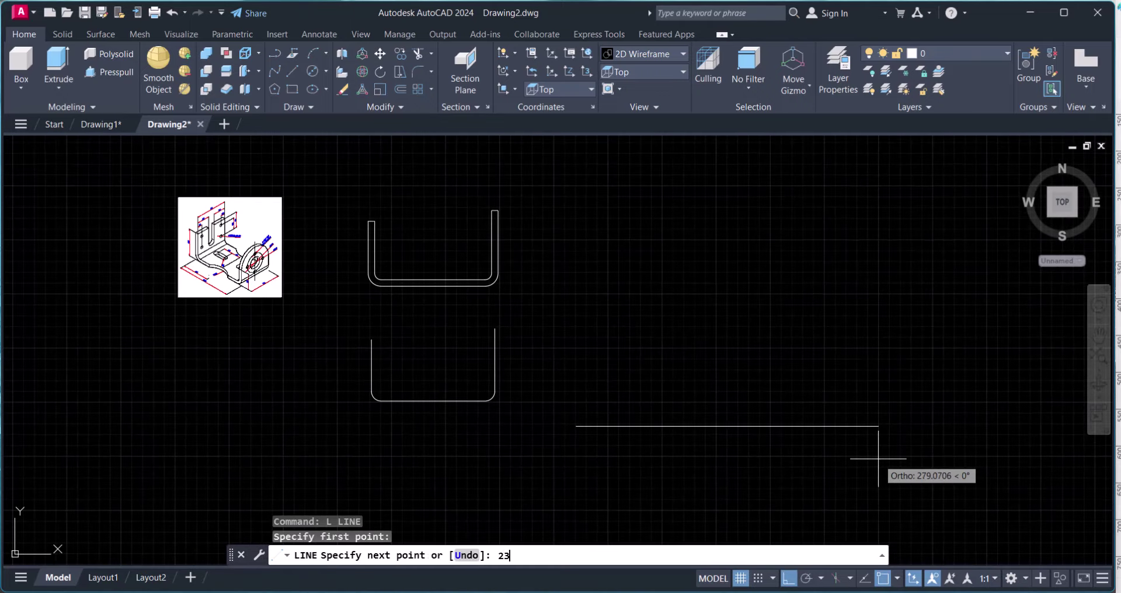
type("0")
key("Return")
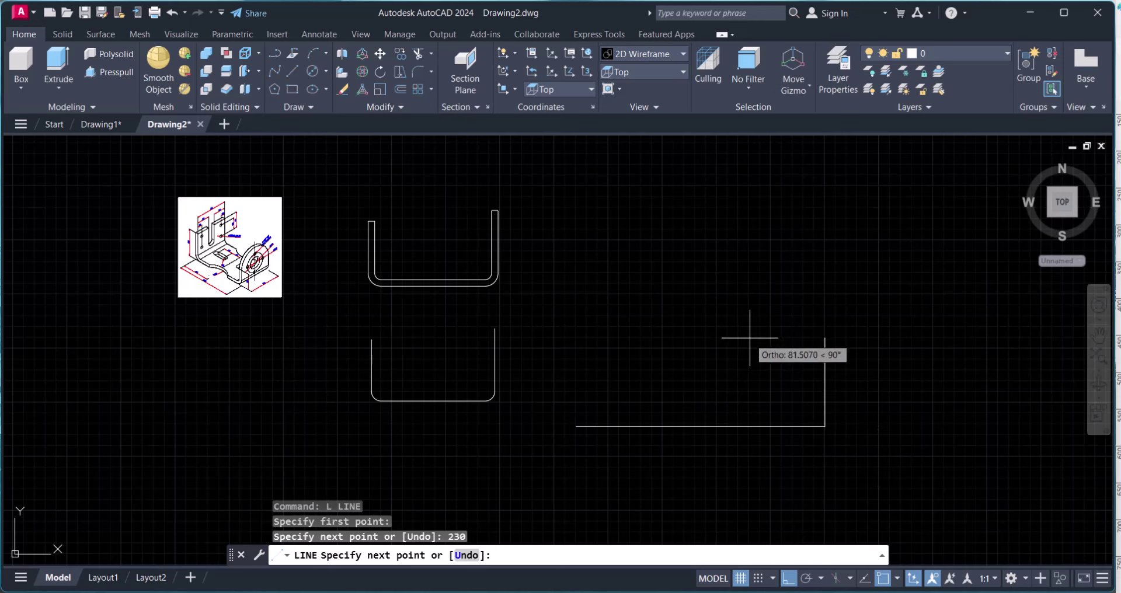
key("Return")
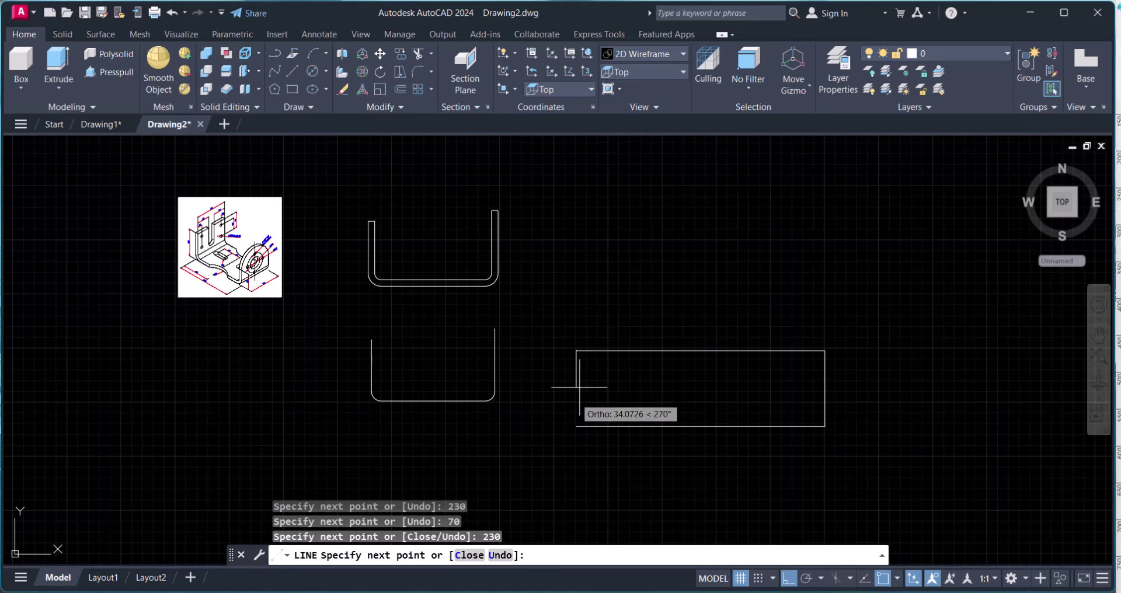
left_click(576, 425)
key("Escape")
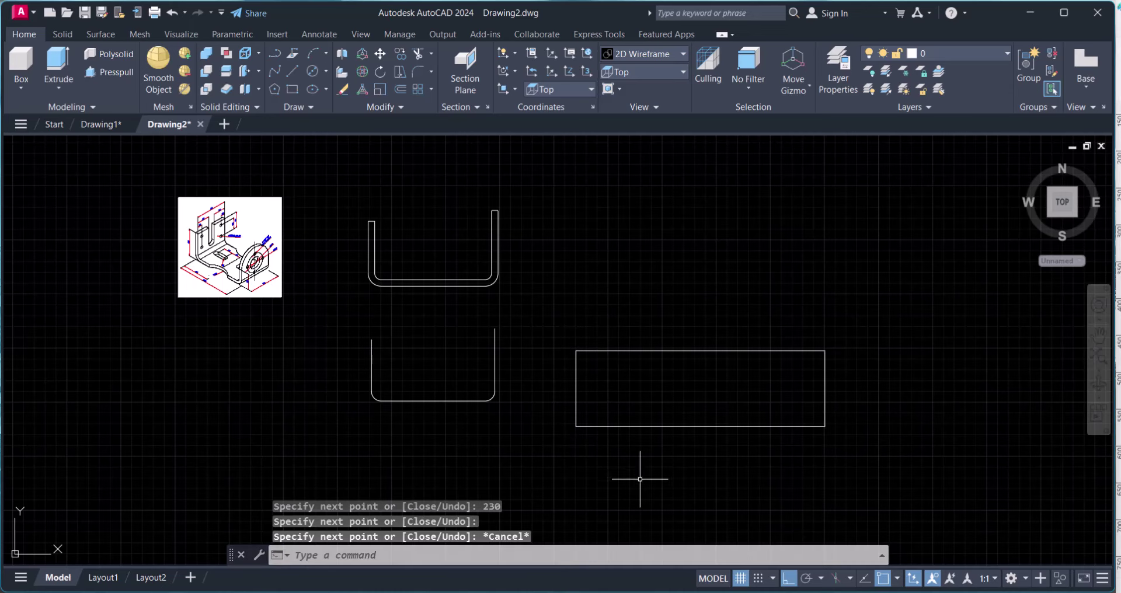
scroll(604, 432, "up", 3)
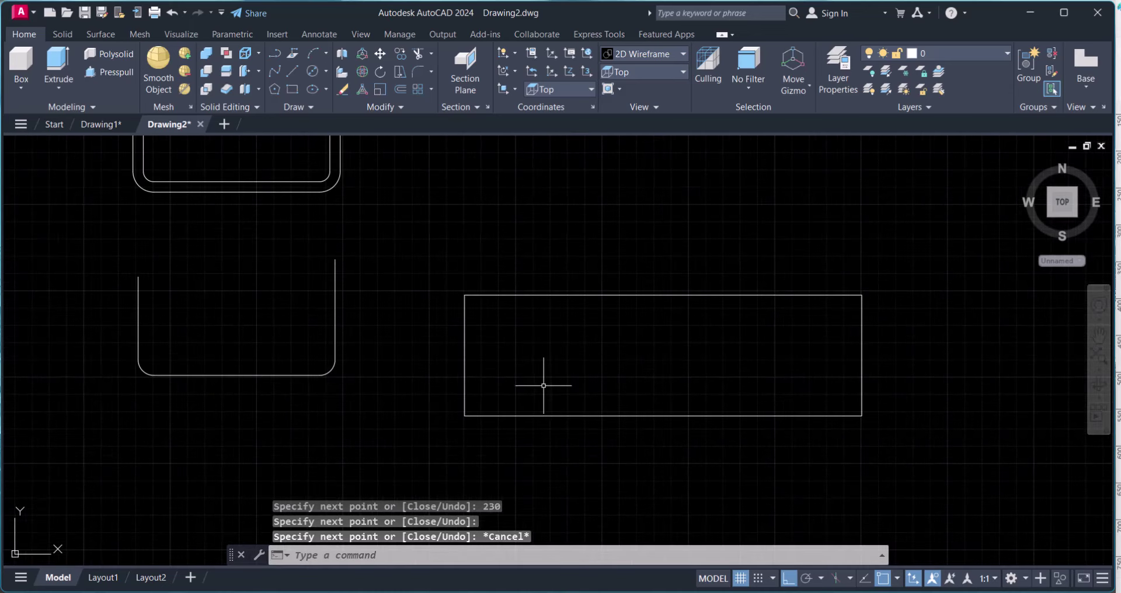
scroll(555, 342, "down", 2)
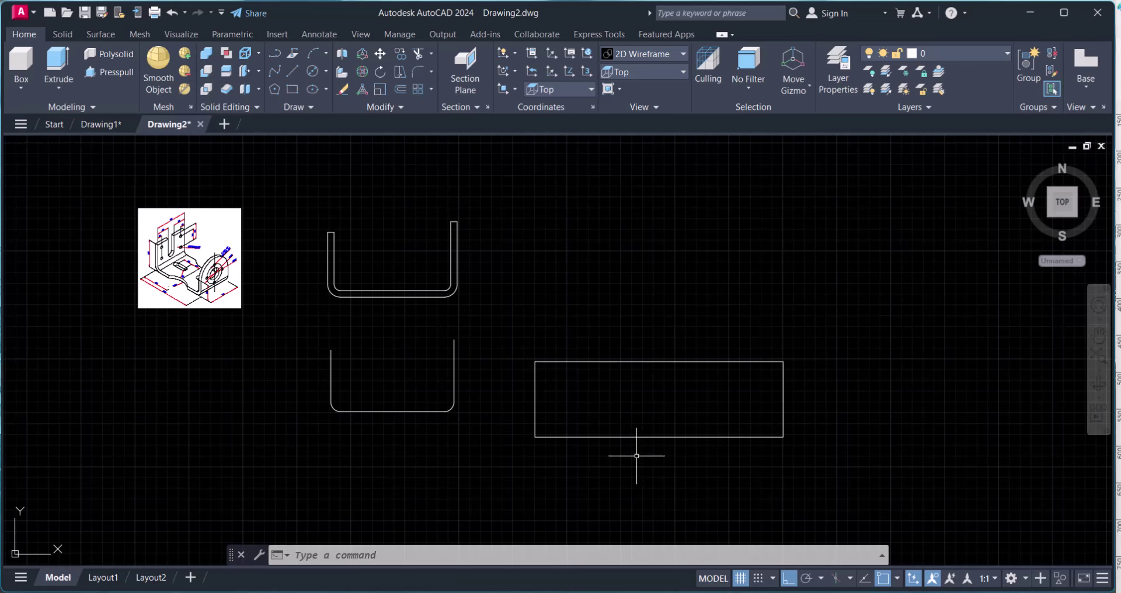
scroll(636, 459, "up", 2)
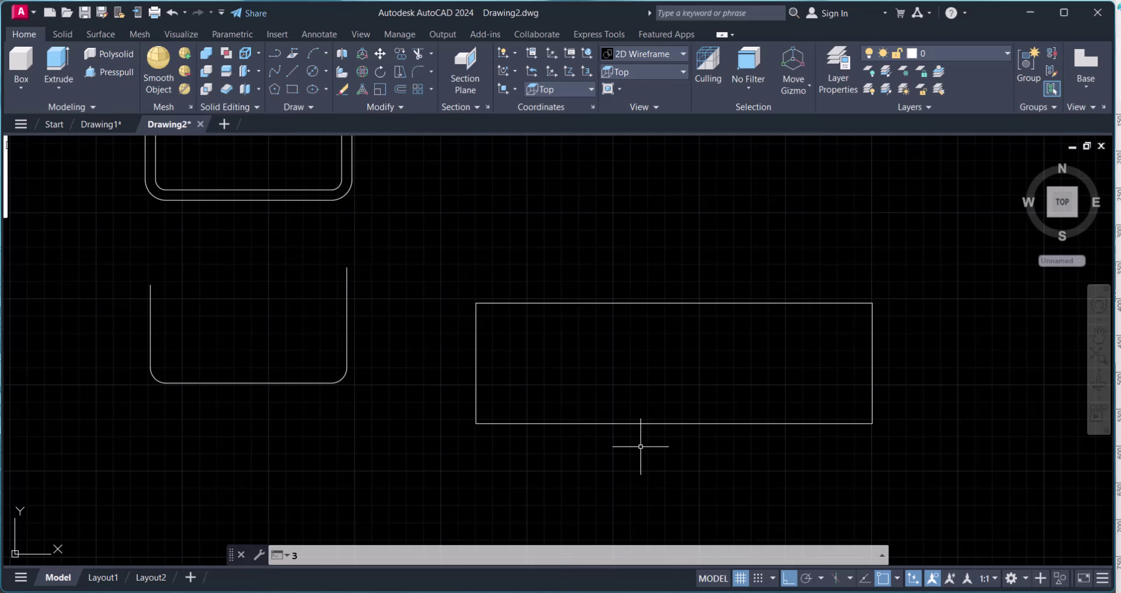
key("Return")
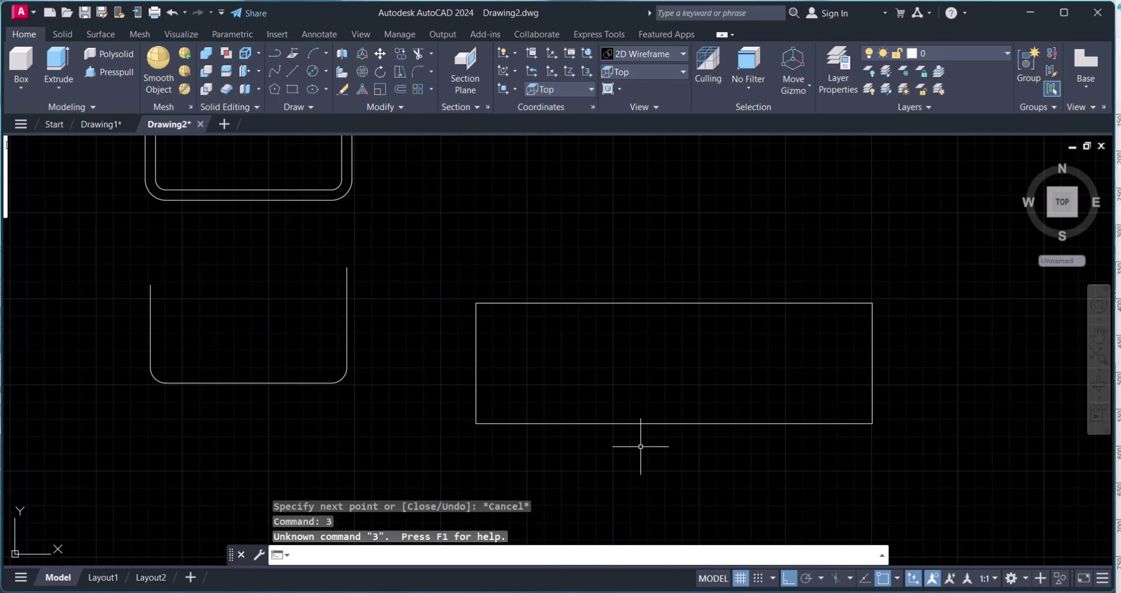
key("Return")
Step: Offset all four sides of the 230 by 70 rectangle outward by 3
key("Return")
key("Escape")
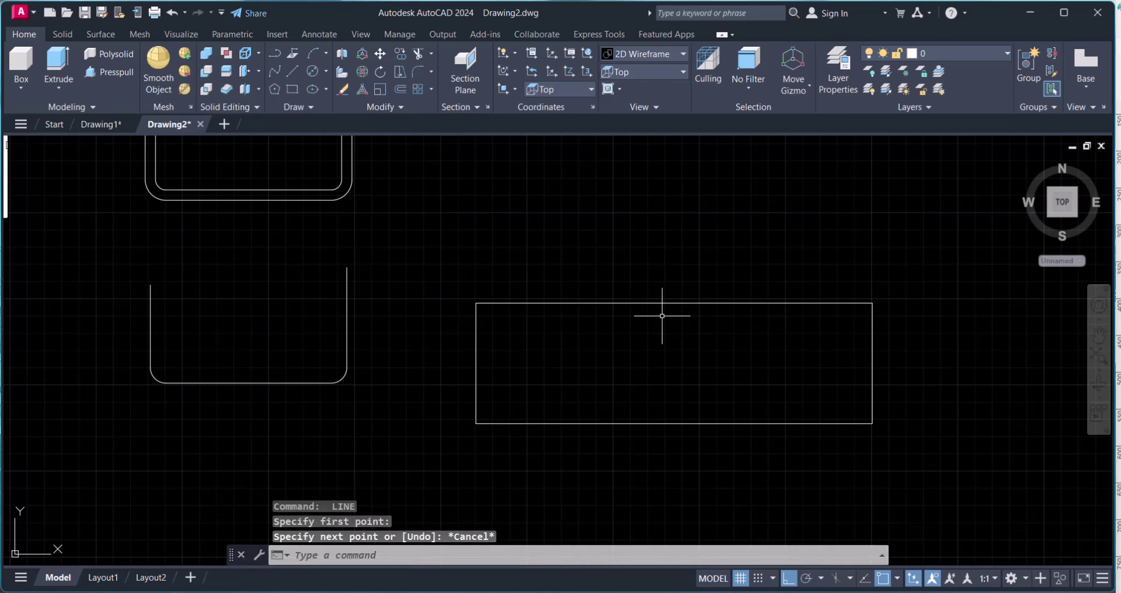
type("o")
key("Return")
key("Return")
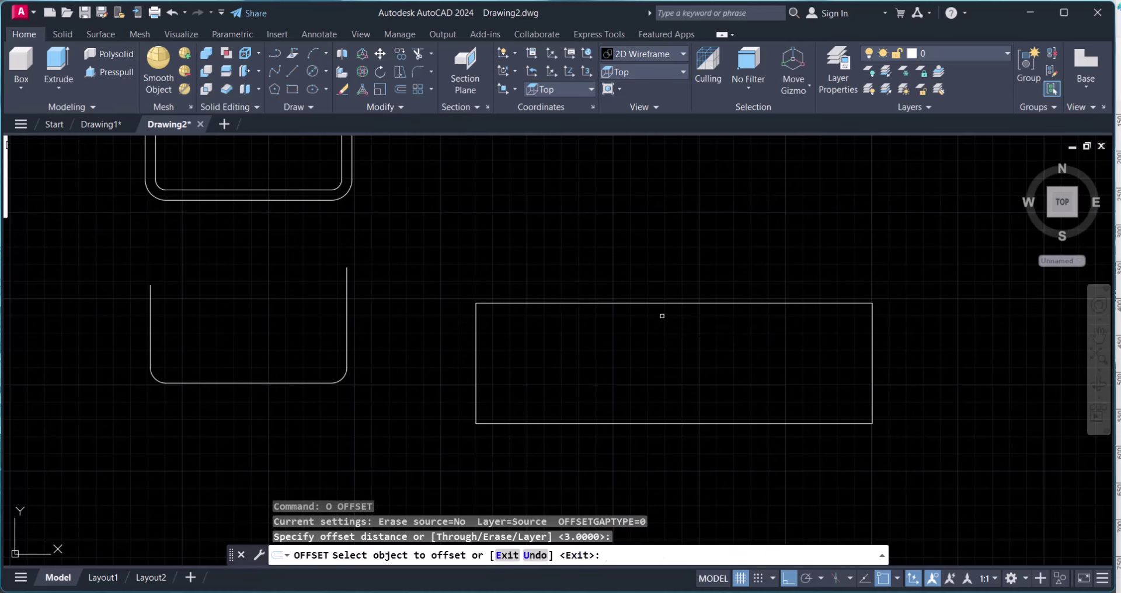
left_click(681, 302)
left_click(675, 264)
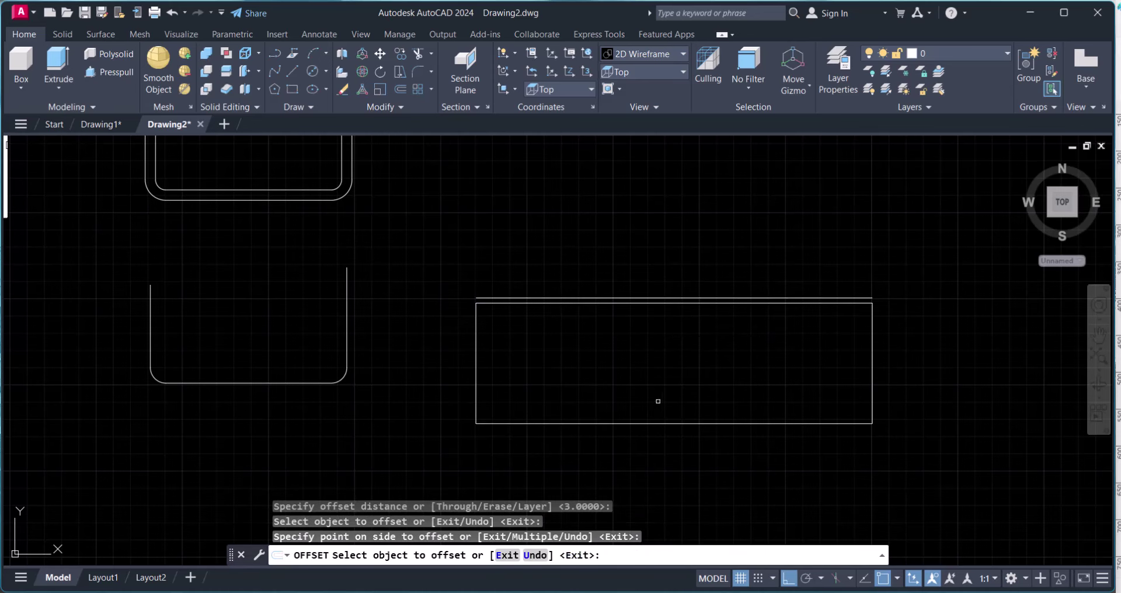
left_click(658, 424)
left_click(699, 461)
left_click(870, 384)
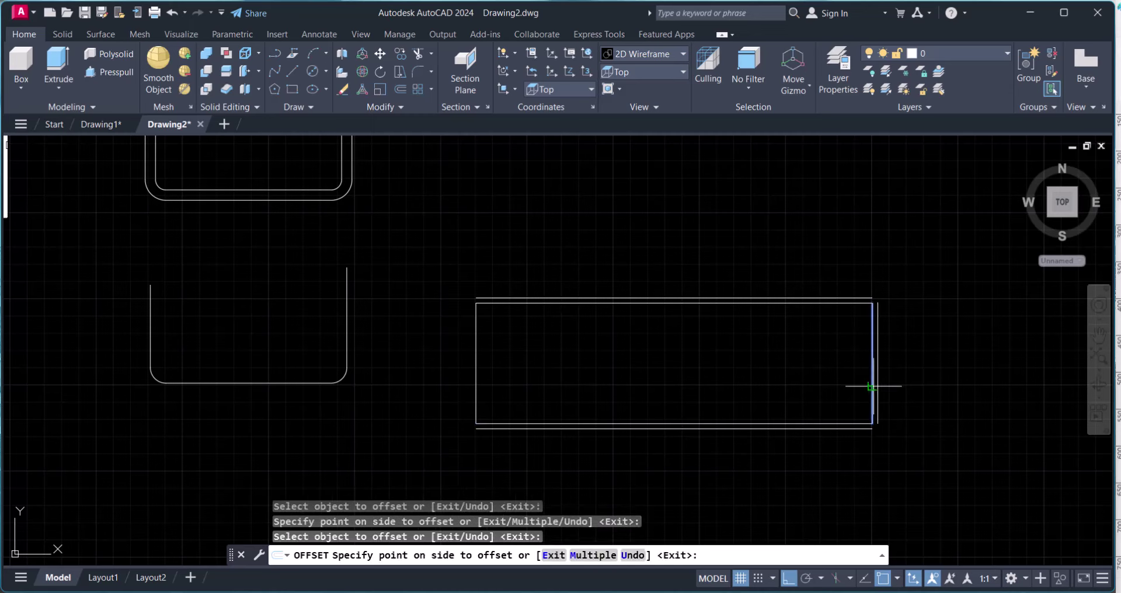
left_click(884, 385)
left_click(475, 360)
left_click(456, 363)
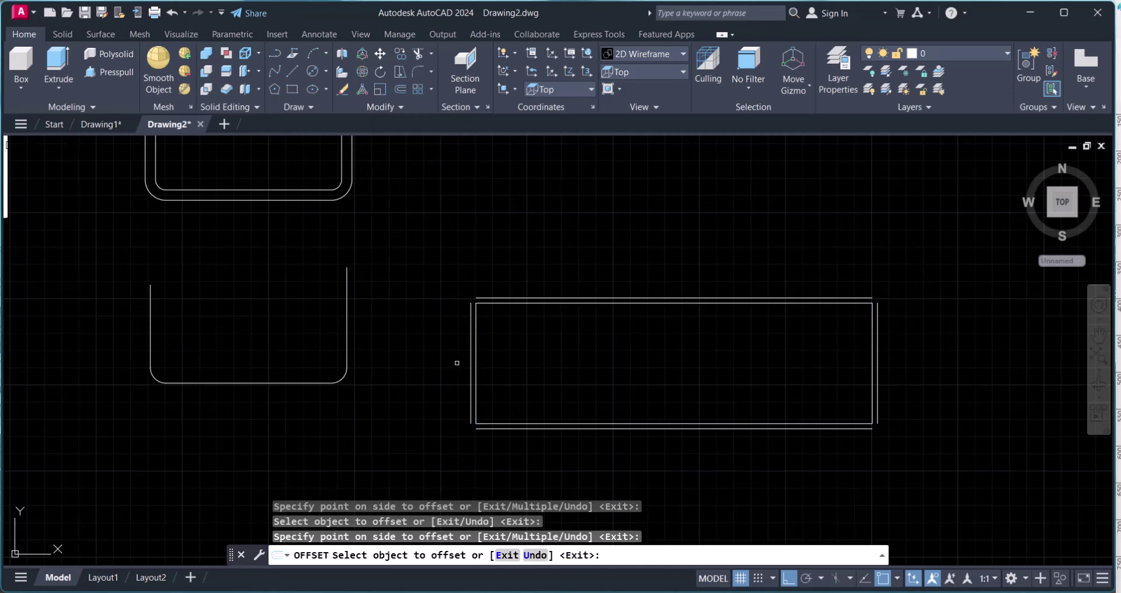
scroll(467, 350, "up", 2)
key("Escape")
key("Escape")
type("r")
key("Return")
left_click(488, 269)
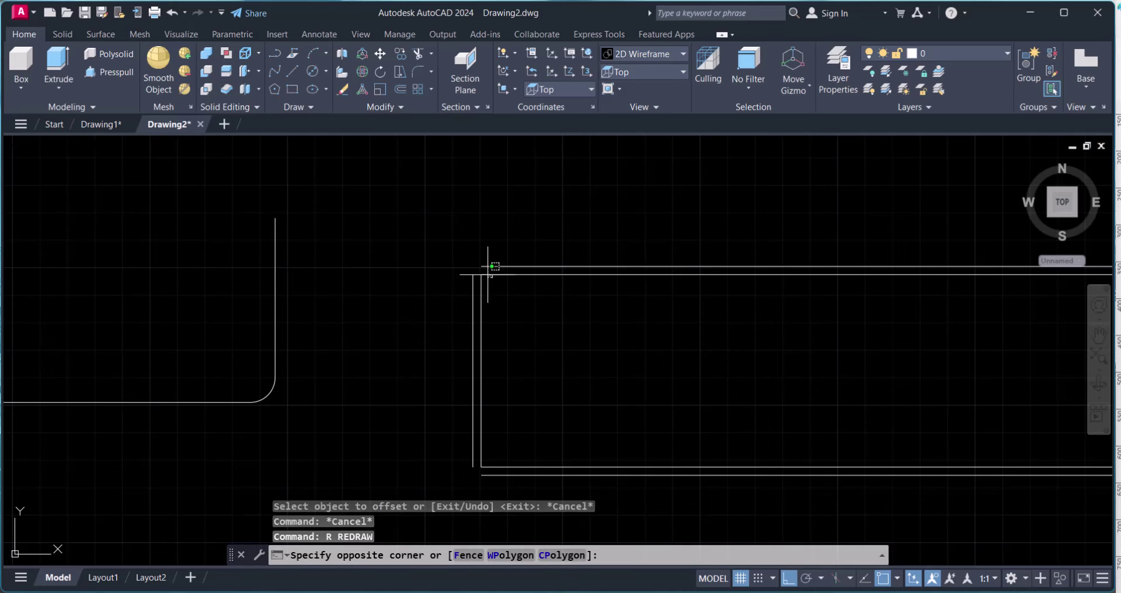
key("Escape")
key("Escape")
Step: Erase the original top and left lines of the rectangle, keeping their outer offset copies
scroll(503, 299, "up", 1)
type("e")
key("Return")
left_click(498, 278)
left_click(465, 230)
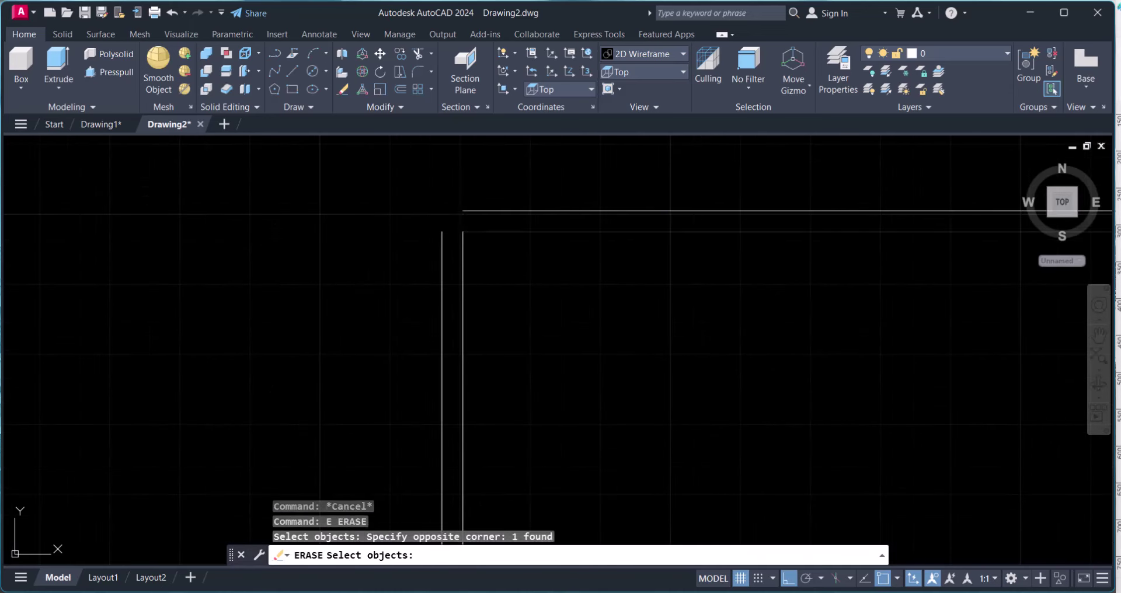
key("Return")
left_click(459, 239)
left_click(460, 240)
left_click(472, 268)
left_click(463, 279)
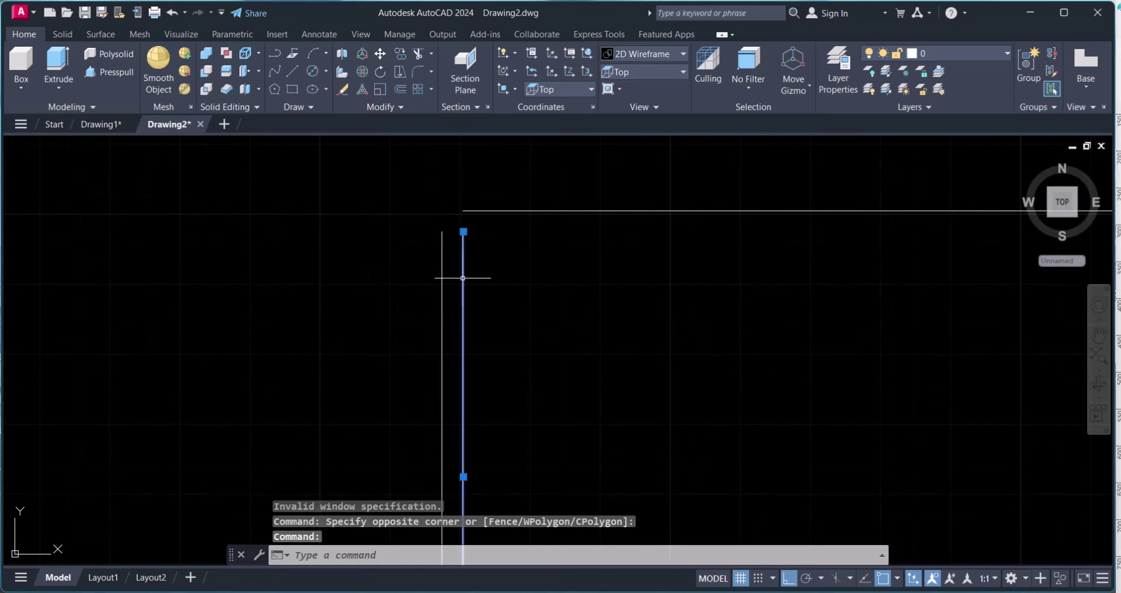
key("space")
Step: Erase the rectangle's original bottom and right lines, keeping their outer offset copies
scroll(464, 278, "down", 2)
scroll(864, 425, "down", 6)
scroll(847, 417, "up", 6)
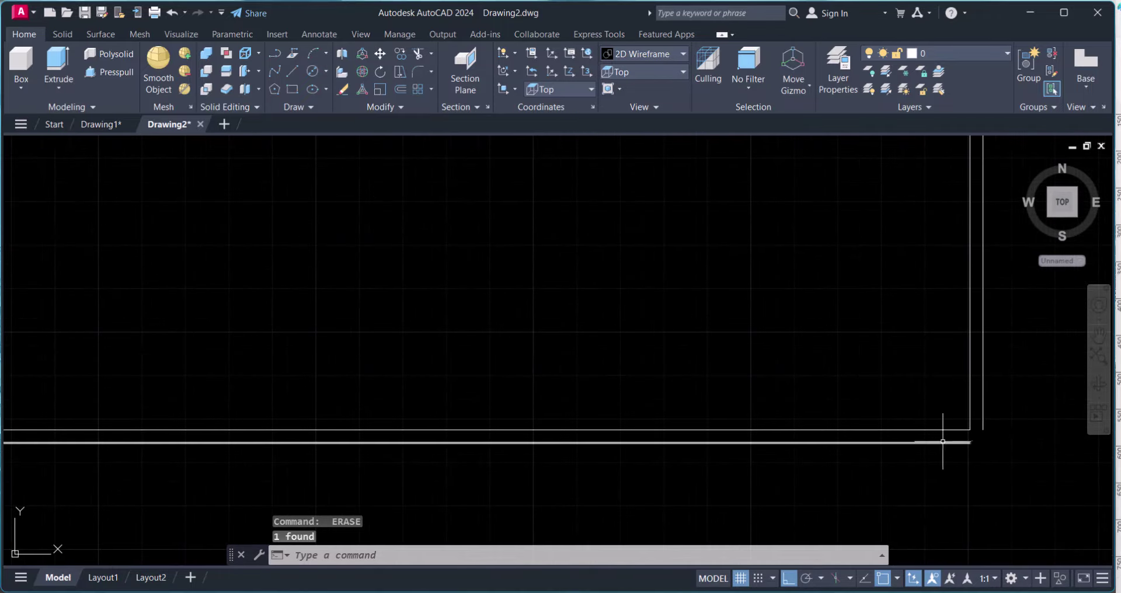
key("Return")
left_click(972, 436)
left_click(960, 411)
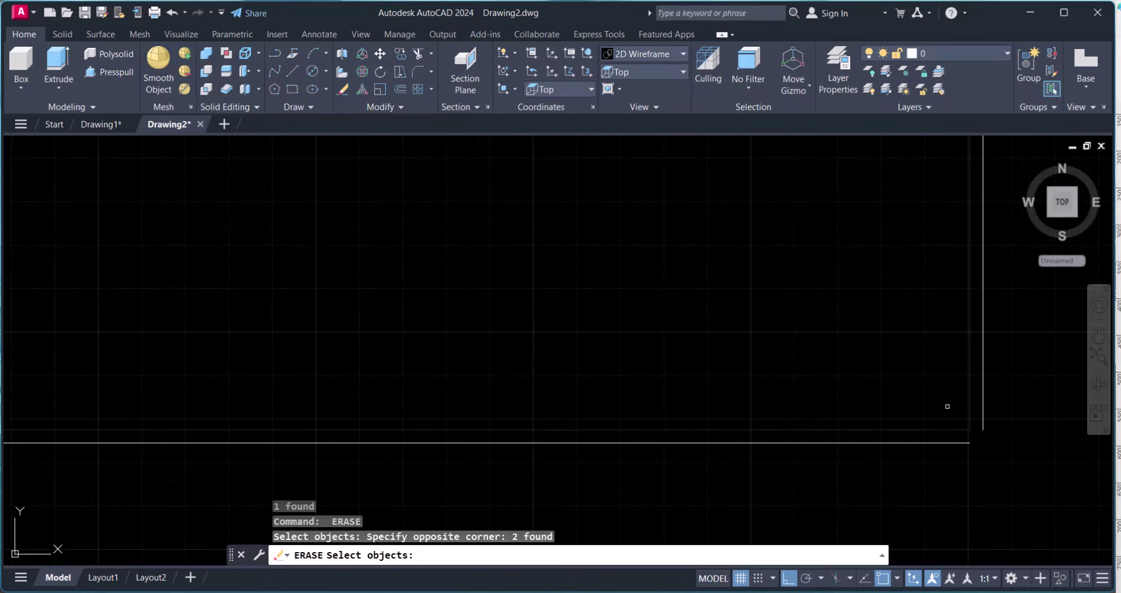
key("Return")
scroll(738, 325, "down", 5)
scroll(584, 292, "up", 2)
key("Escape")
middle_click_drag(528, 274, 546, 310)
key("Escape")
left_click(530, 288)
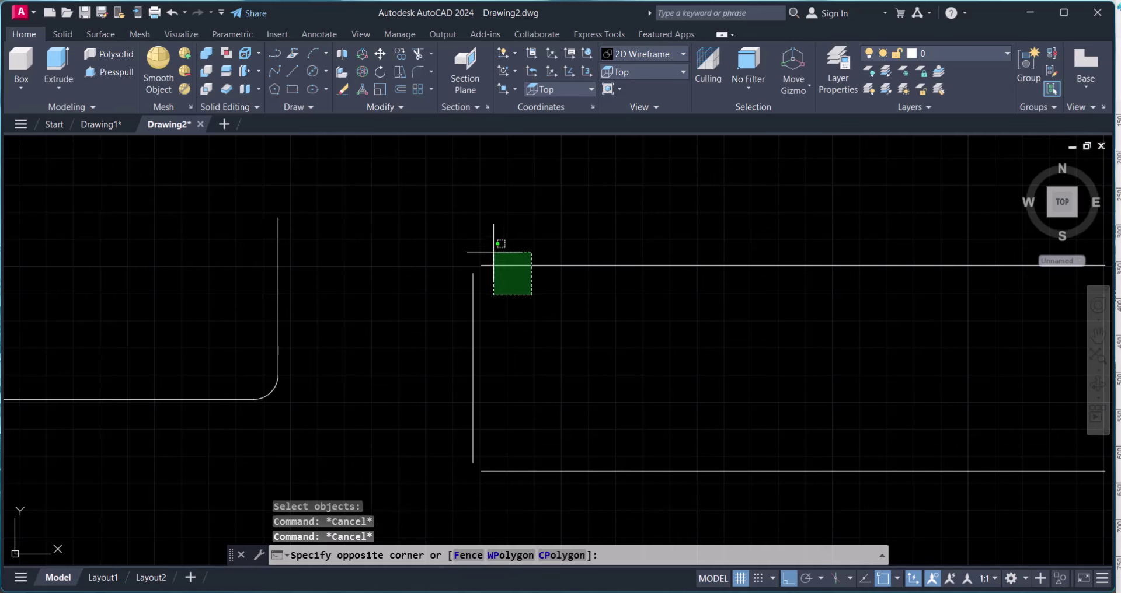
key("Escape")
key("Escape")
type("EX")
key("Escape")
Step: Try to extend the left offset line's upper end to the top offset line
type("EX")
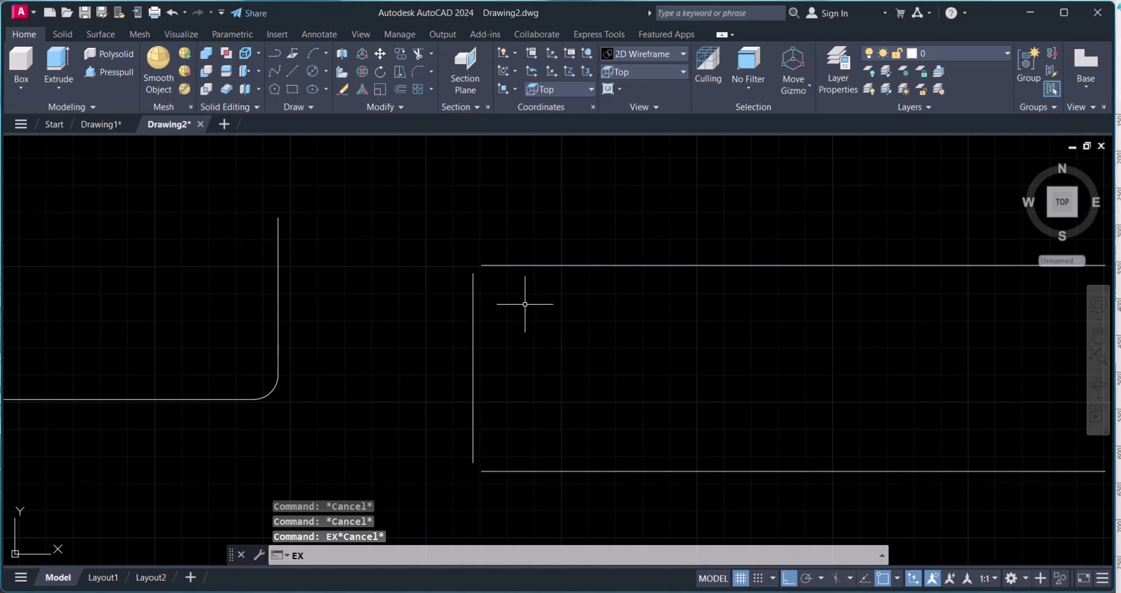
key("Return")
left_click(471, 286)
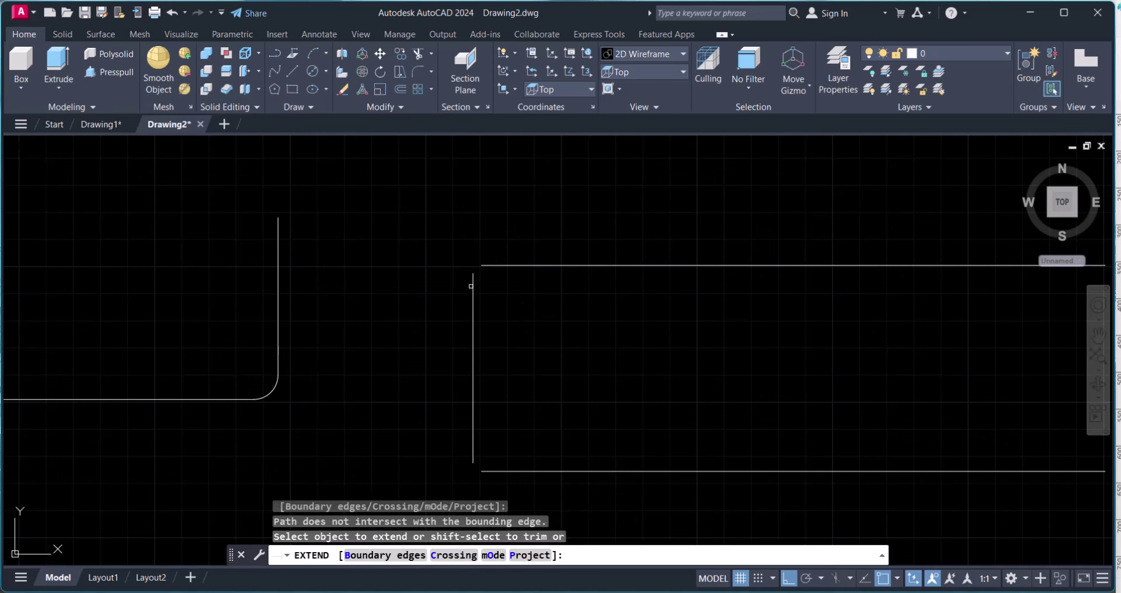
key("Escape")
type("EX")
key("Return")
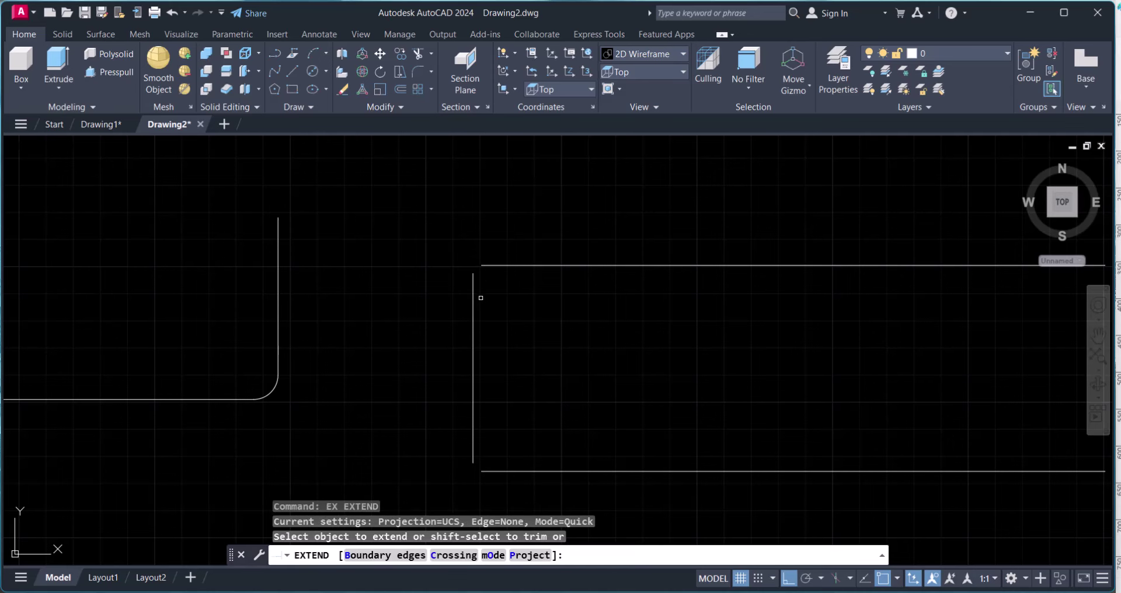
type("E")
key("Return")
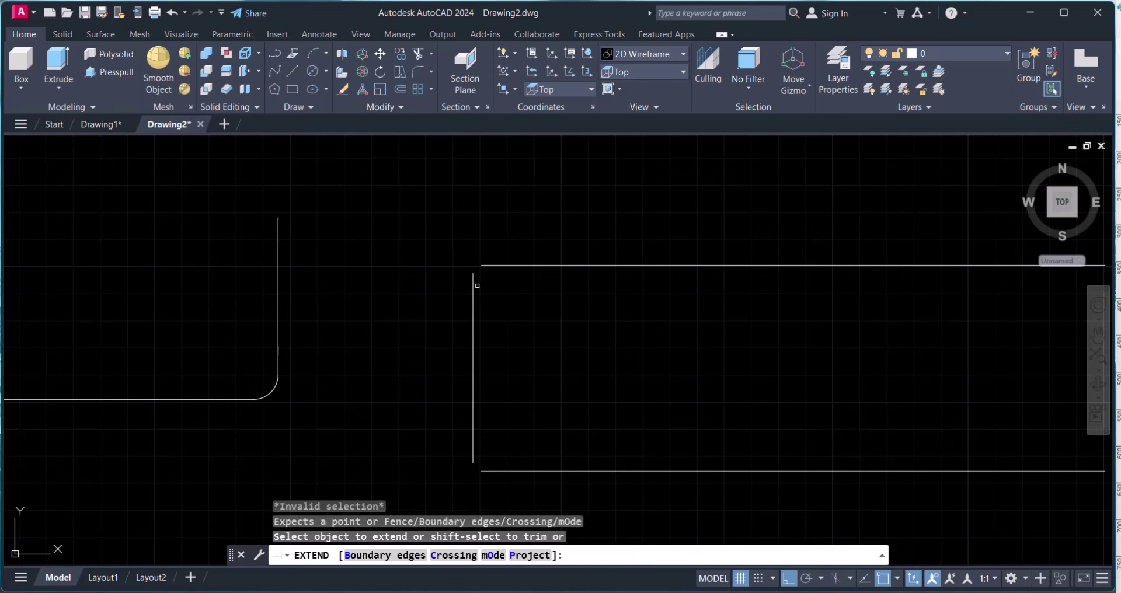
left_click(477, 285)
key("Escape")
Step: Retry Extend on the left offset line's upper end, requesting the Edge option before picking the line
middle_click_drag(493, 342, 480, 324)
type("EX")
key("Return")
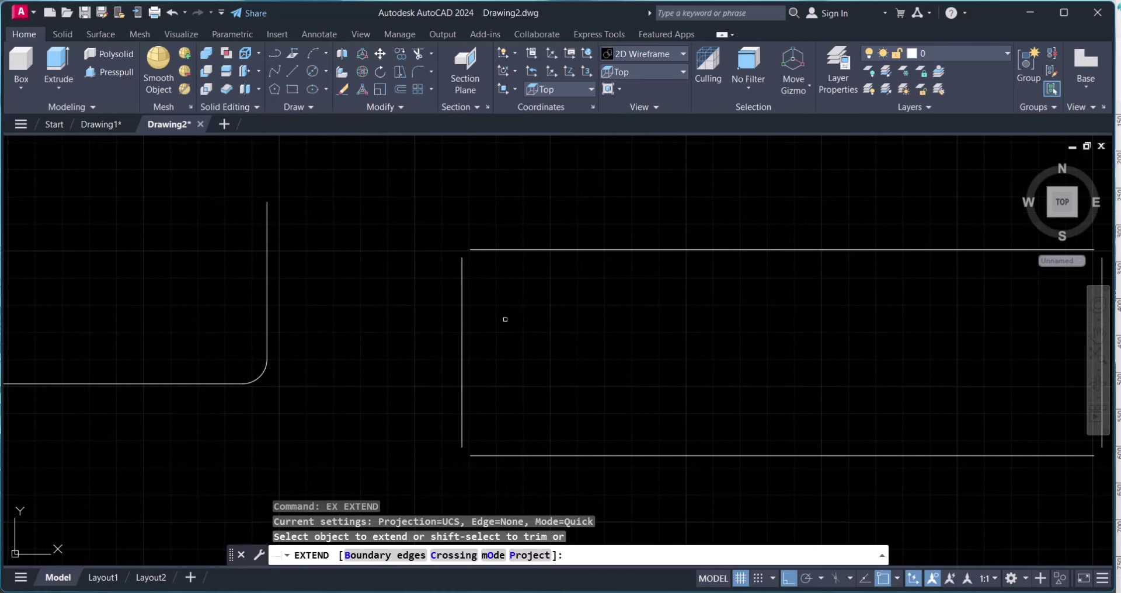
type("E")
key("Return")
left_click(461, 265)
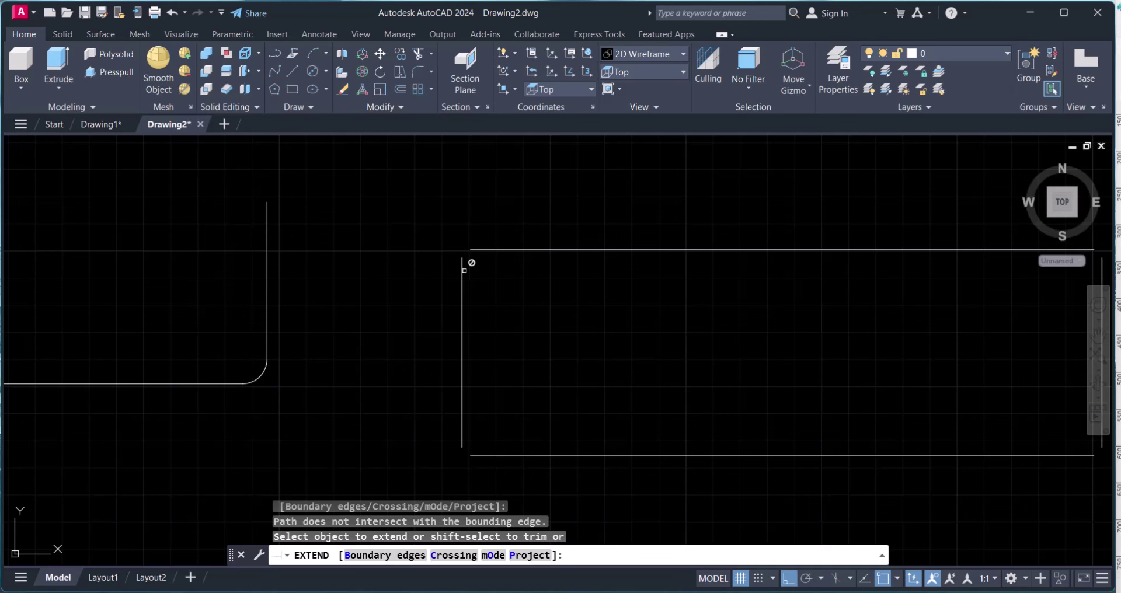
key("Return")
left_click(462, 268)
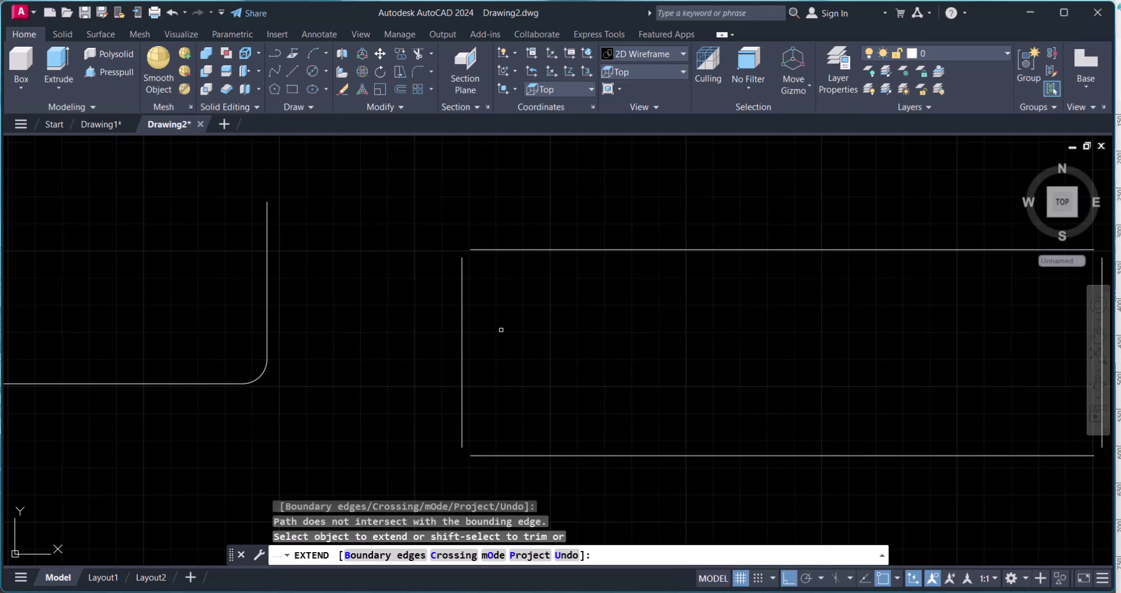
key("Escape")
Step: Clear the selection around the upper-left corner and undo the last Extend command
left_click_drag(508, 297, 458, 250)
key("Escape")
scroll(458, 258, "up", 2)
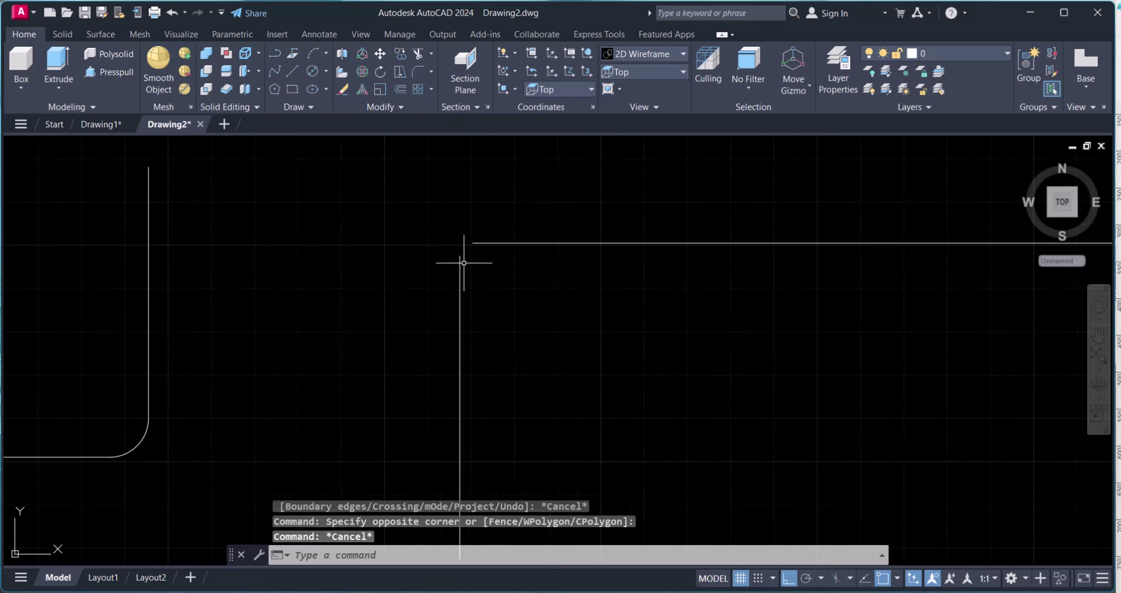
key("Escape")
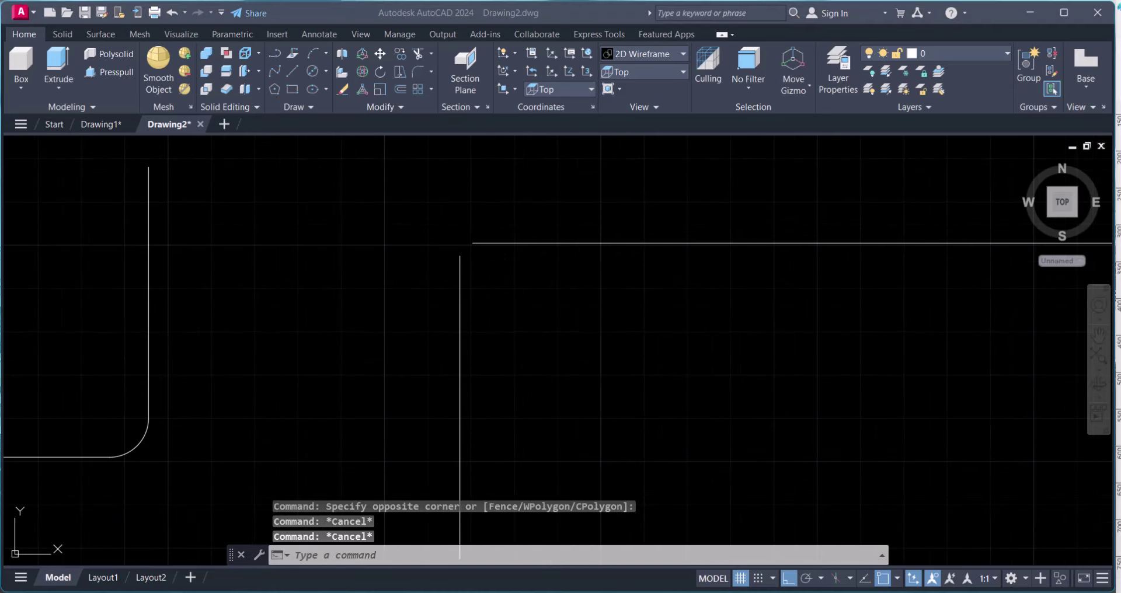
key("ctrl+z")
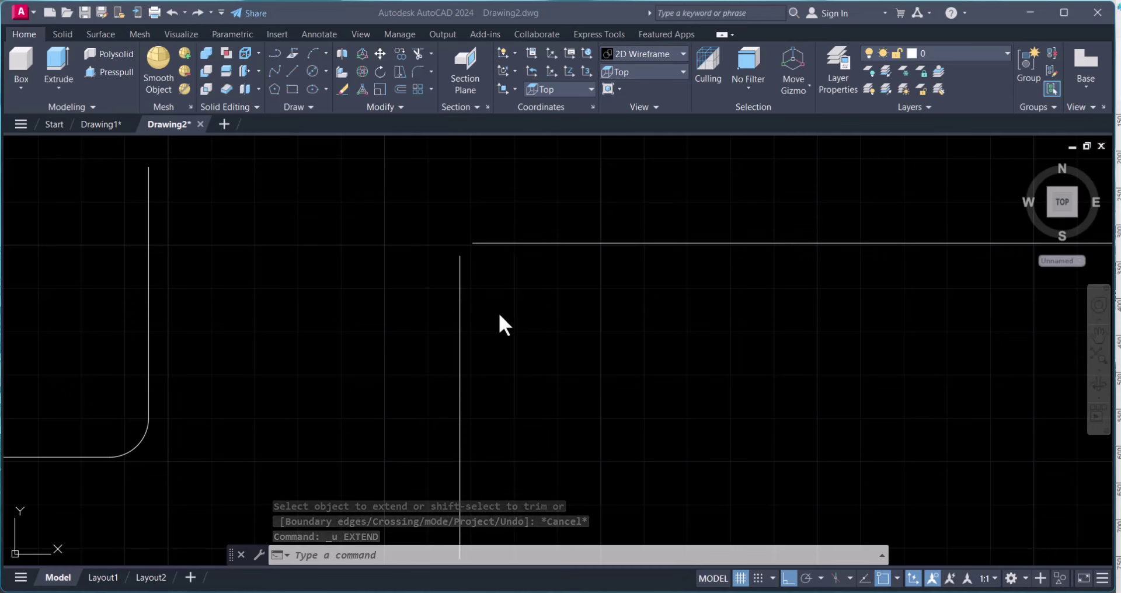
Step: Try Extend with the Edge option on both the left and top offset lines at their open corner
left_click(403, 554)
type("ex")
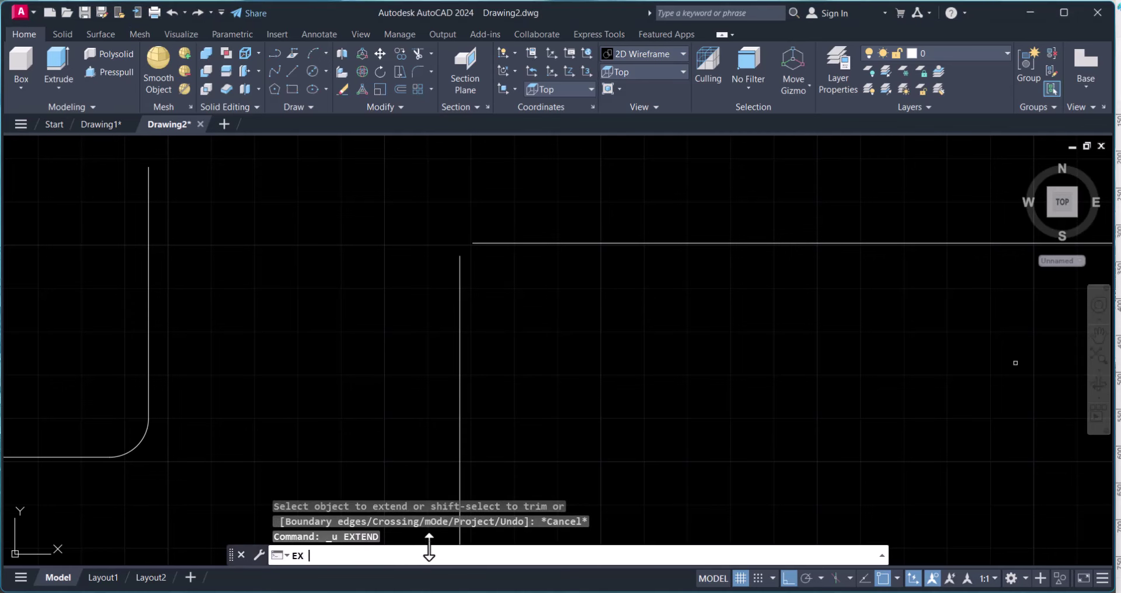
key("Return")
type("E")
key("Return")
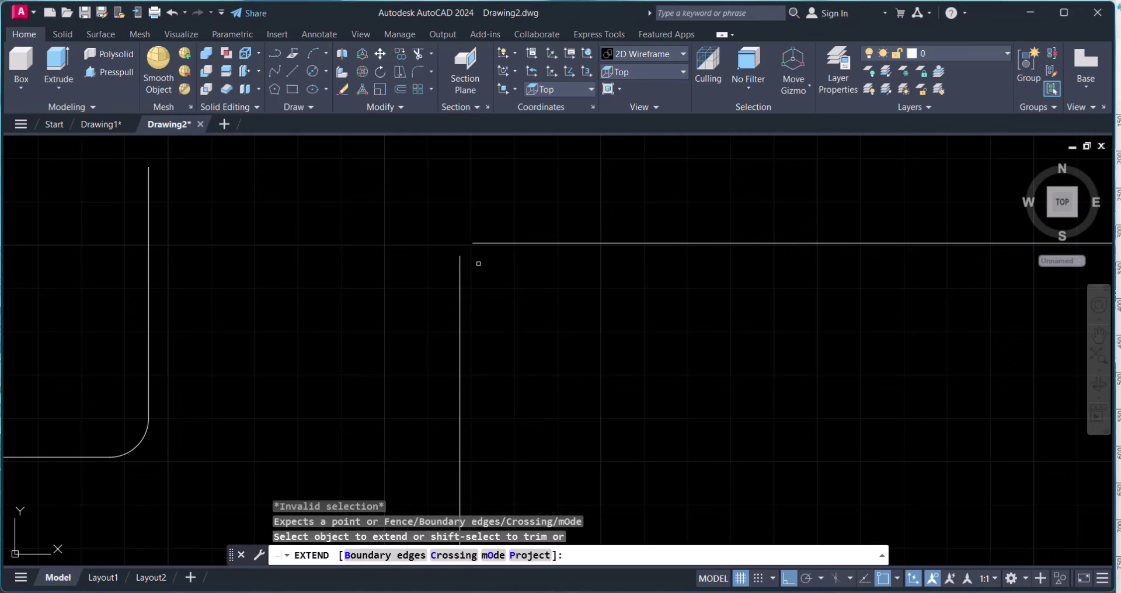
left_click(461, 266)
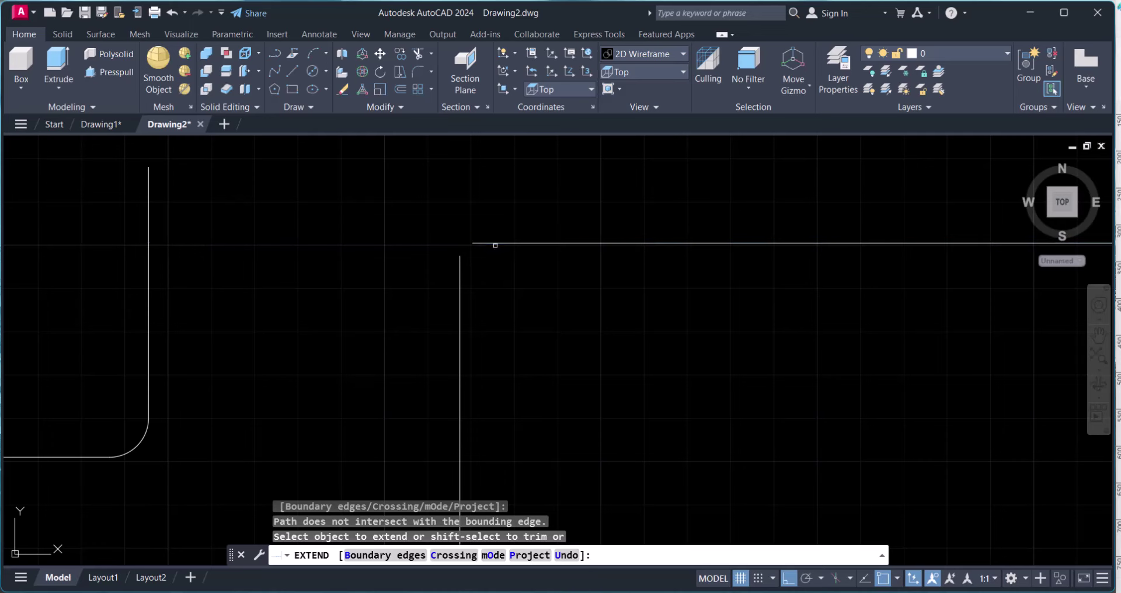
left_click(492, 244)
scroll(496, 309, "down", 2)
key("Escape")
scroll(515, 325, "down", 3)
key("Escape")
Step: Stretch the left offset line's upper end beyond the level of the top offset line
left_click(466, 322)
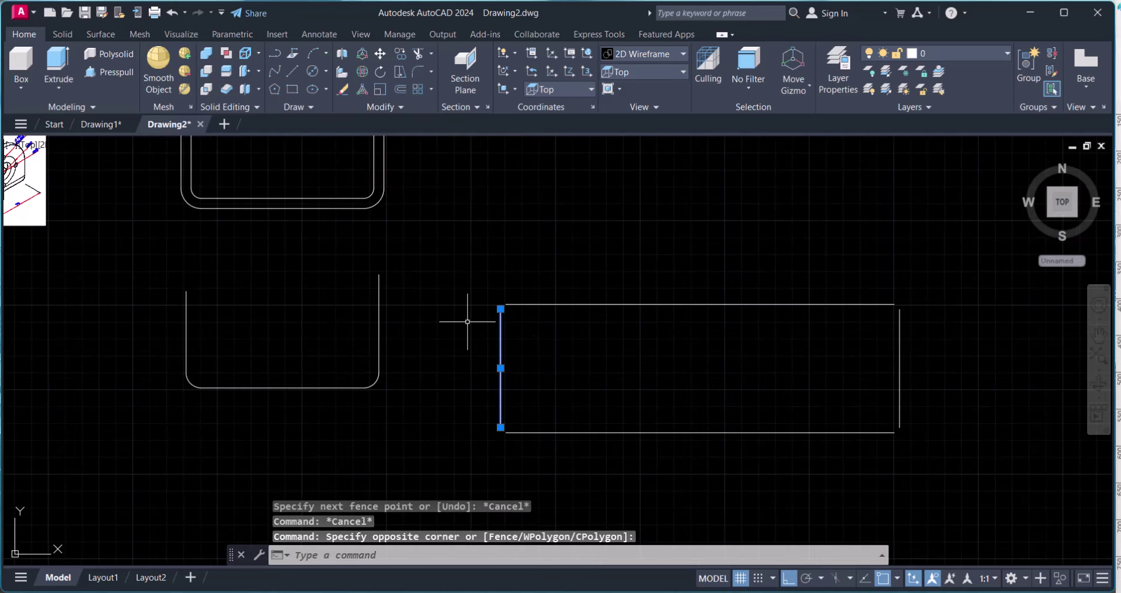
left_click(500, 309)
scroll(506, 313, "up", 4)
key("Escape")
Step: Stretch the top offset line's left end past the left offset line so the two cross
left_click(533, 300)
left_click(500, 290)
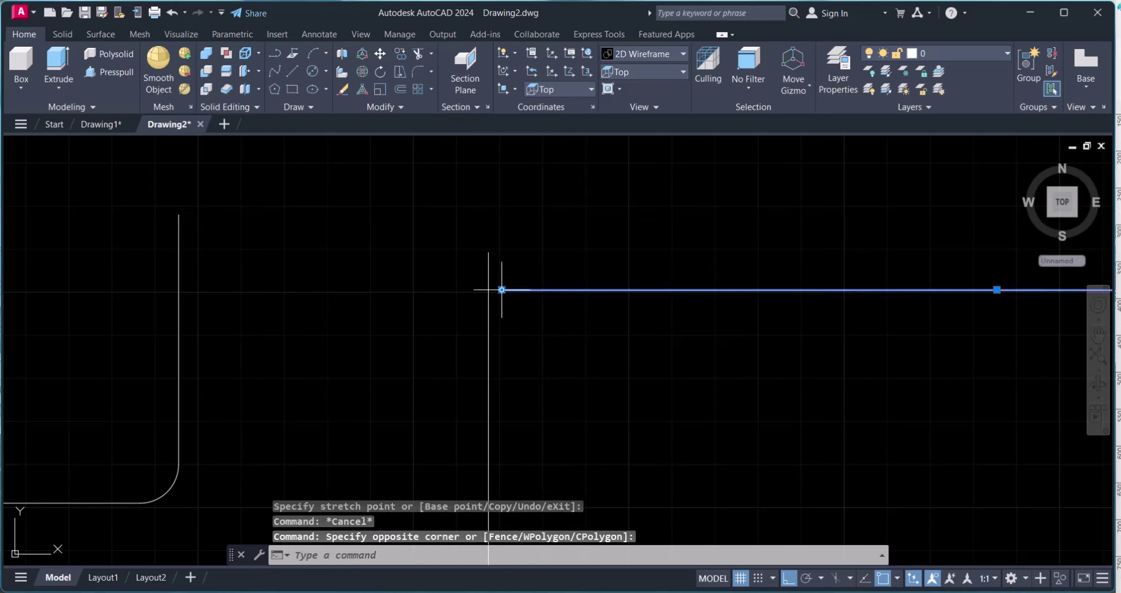
left_click(501, 289)
key("Escape")
scroll(490, 309, "up", 3)
key("Escape")
key("Escape")
Step: Trim the overhanging ends of the left and top offset lines at the rectangle's upper-left corner
type("tr")
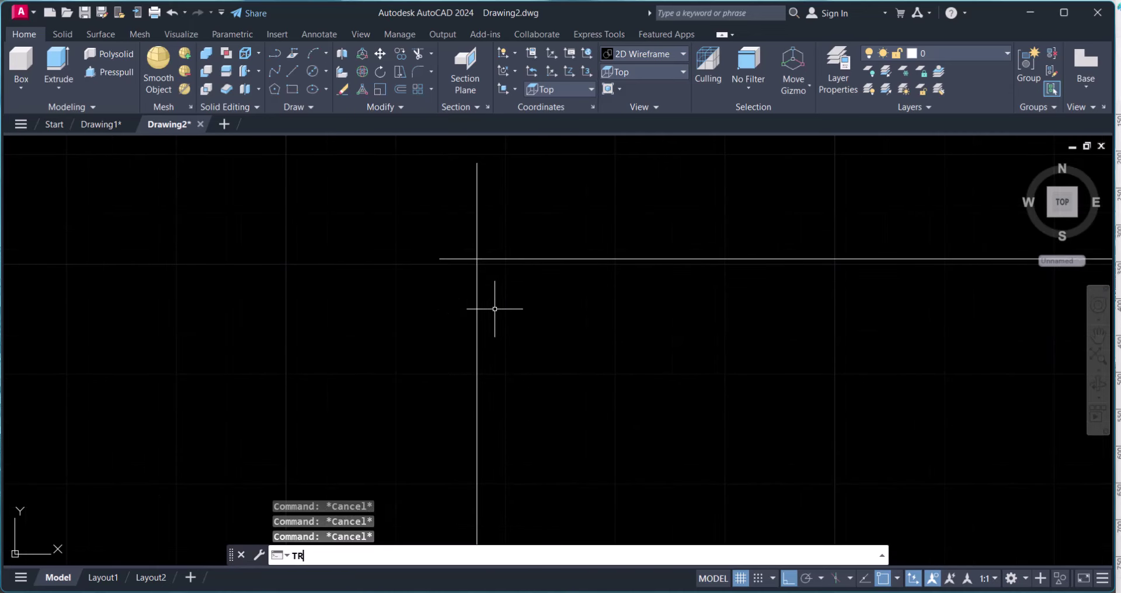
key("Return")
left_click(506, 225)
left_click(439, 225)
key("Return")
left_click(445, 242)
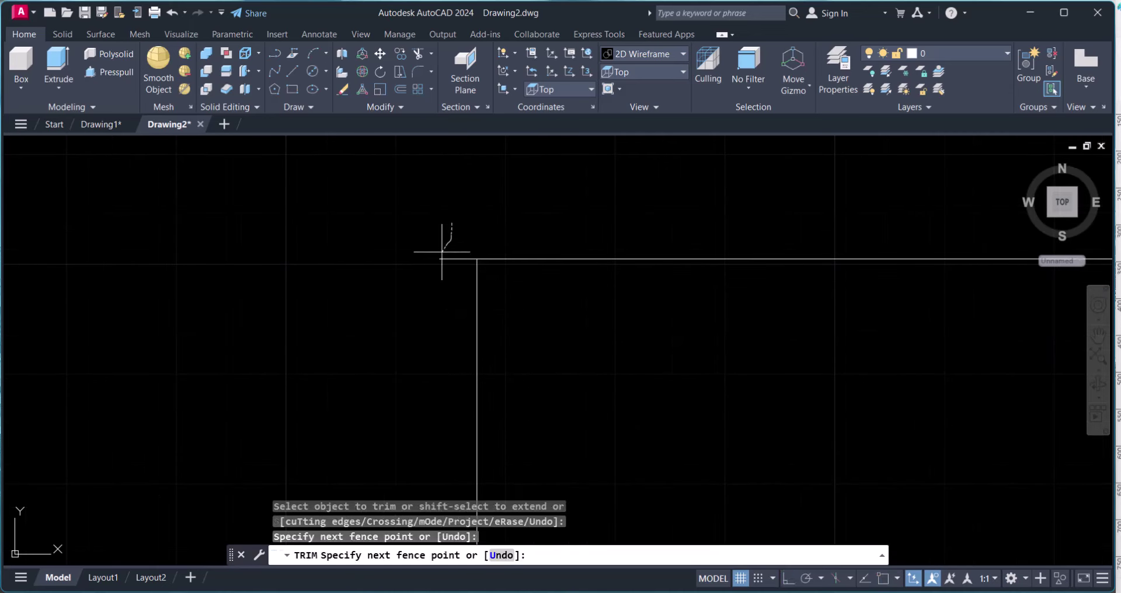
left_click(444, 257)
left_click(432, 243)
left_click(447, 267)
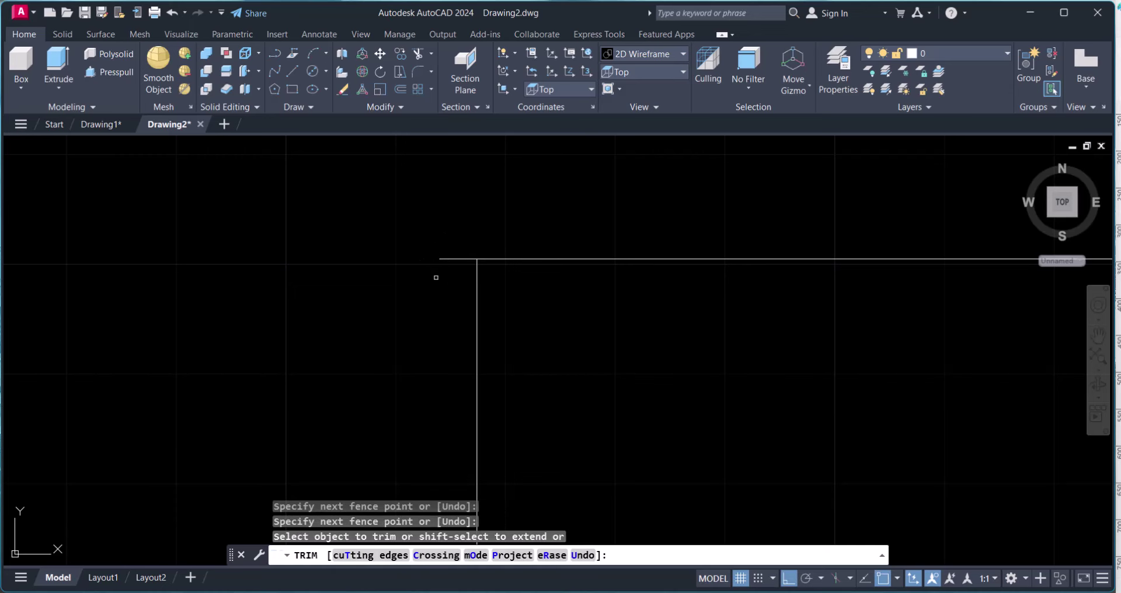
left_click(434, 283)
left_click(453, 247)
scroll(439, 264, "down", 3)
middle_click_drag(488, 365, 480, 308)
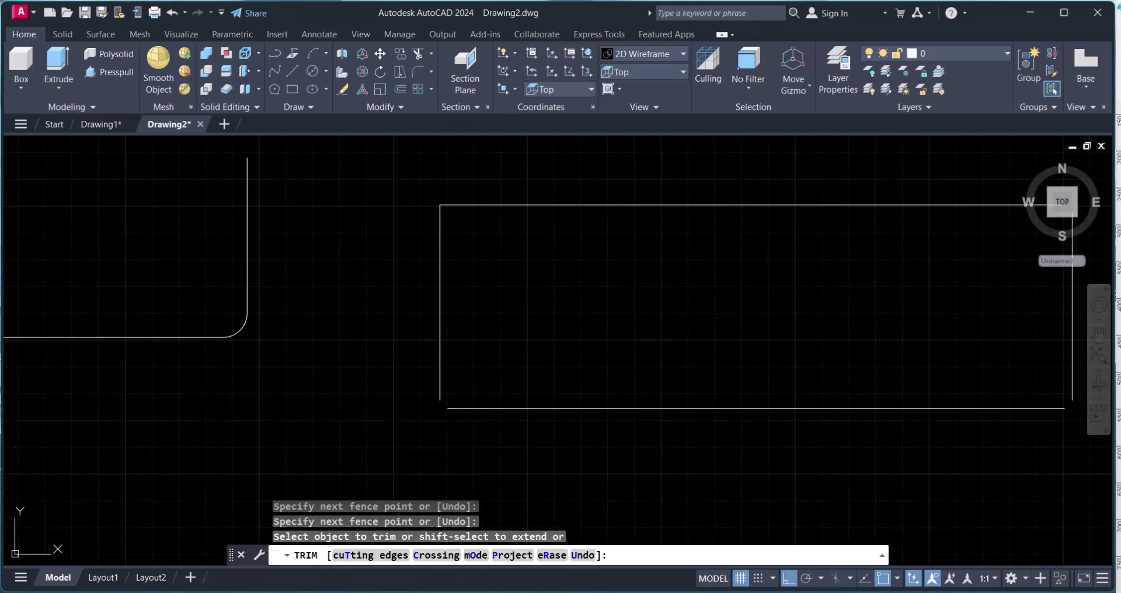
key("Escape")
Step: Stretch the left line's lower end and the bottom line's left end past each other at the lower-left corner
left_click(468, 435)
left_click(426, 380)
left_click(440, 400)
left_click(440, 427)
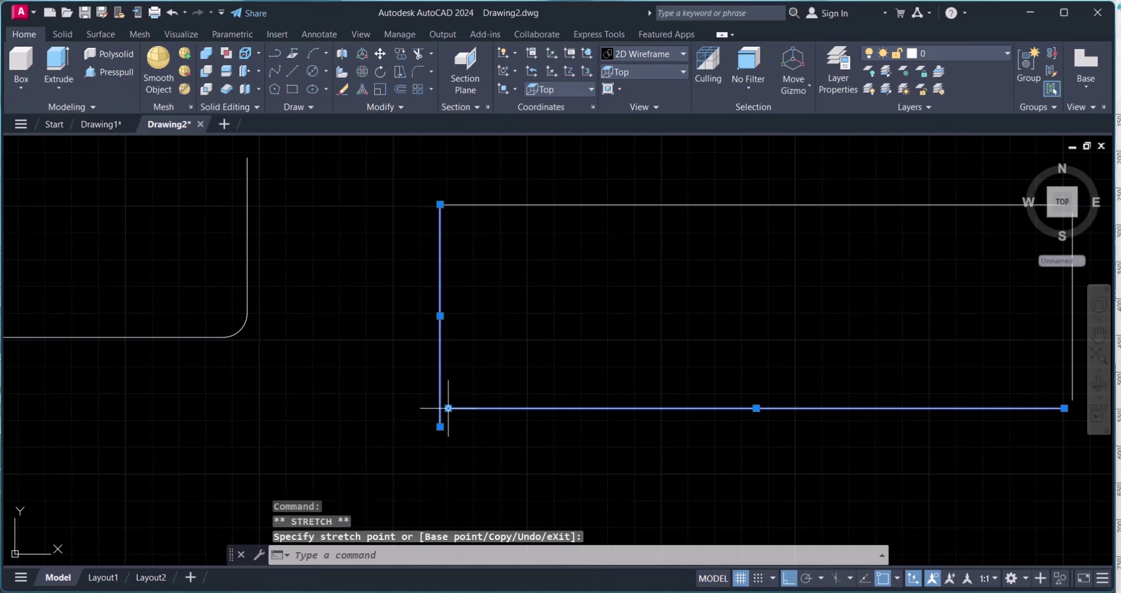
left_click(448, 408)
left_click(431, 410)
key("Escape")
key("Escape")
Step: Trim both overhanging line ends at the rectangle's lower-left corner
scroll(439, 416, "up", 4)
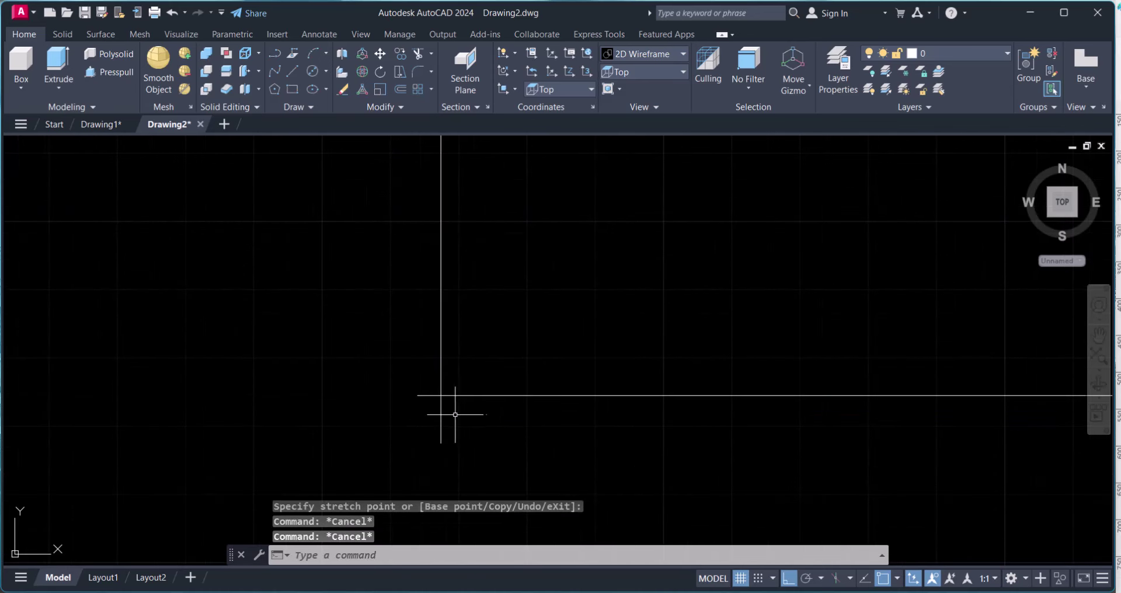
key("space")
left_click(458, 430)
left_click(425, 418)
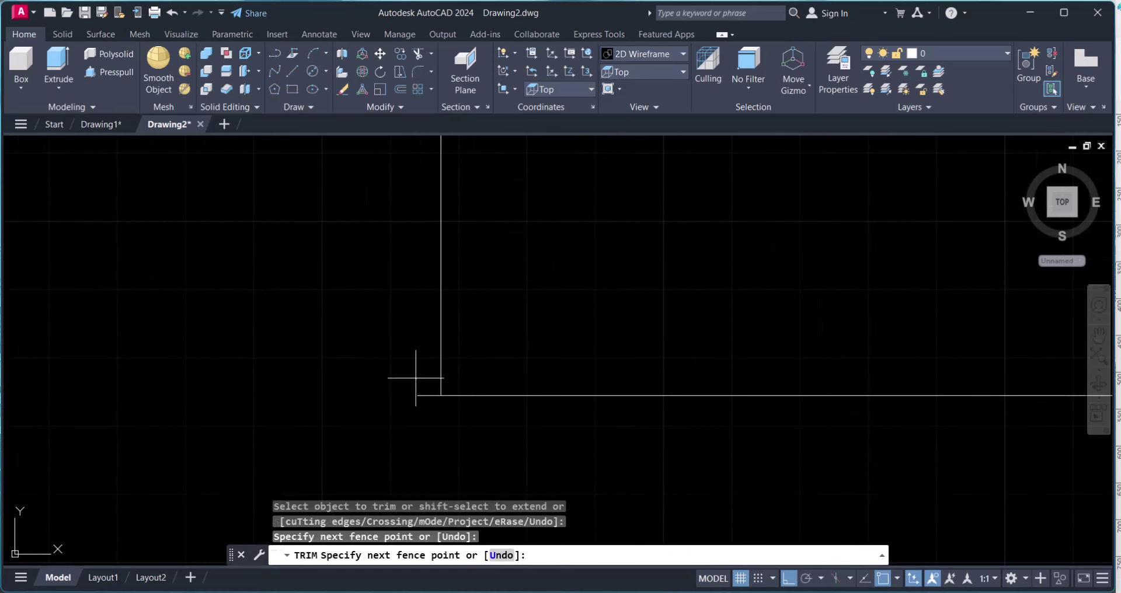
key("Return")
scroll(483, 371, "down", 3)
middle_click_drag(483, 370, 373, 366)
key("Escape")
Step: Stretch the top offset line's right end horizontally beyond the right offset line
scroll(715, 270, "up", 5)
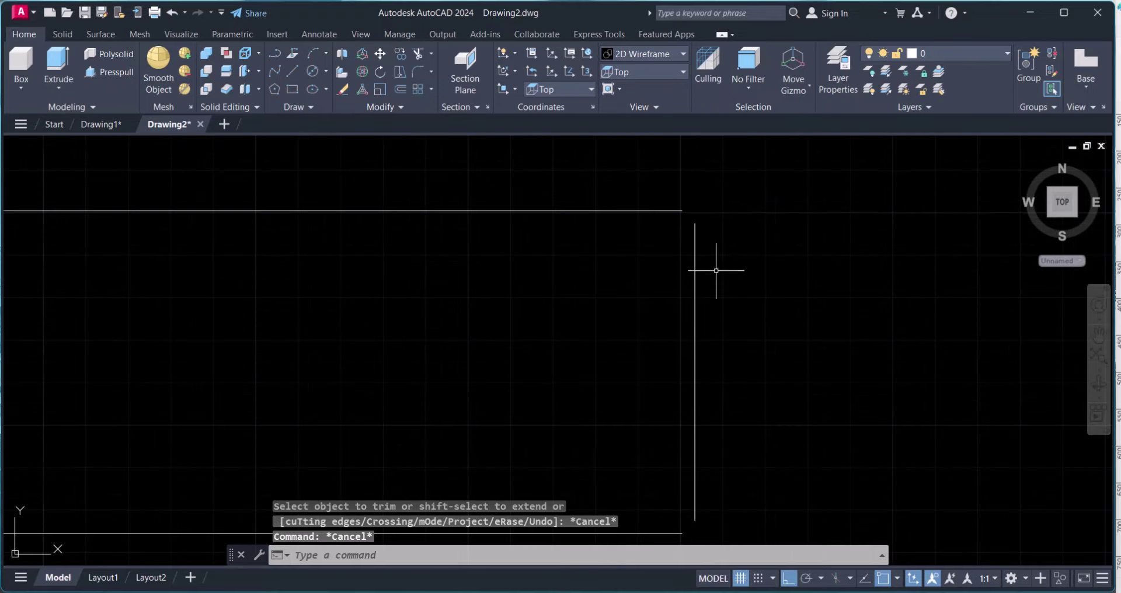
left_click(675, 216)
key("Escape")
left_click(662, 225)
left_click(648, 197)
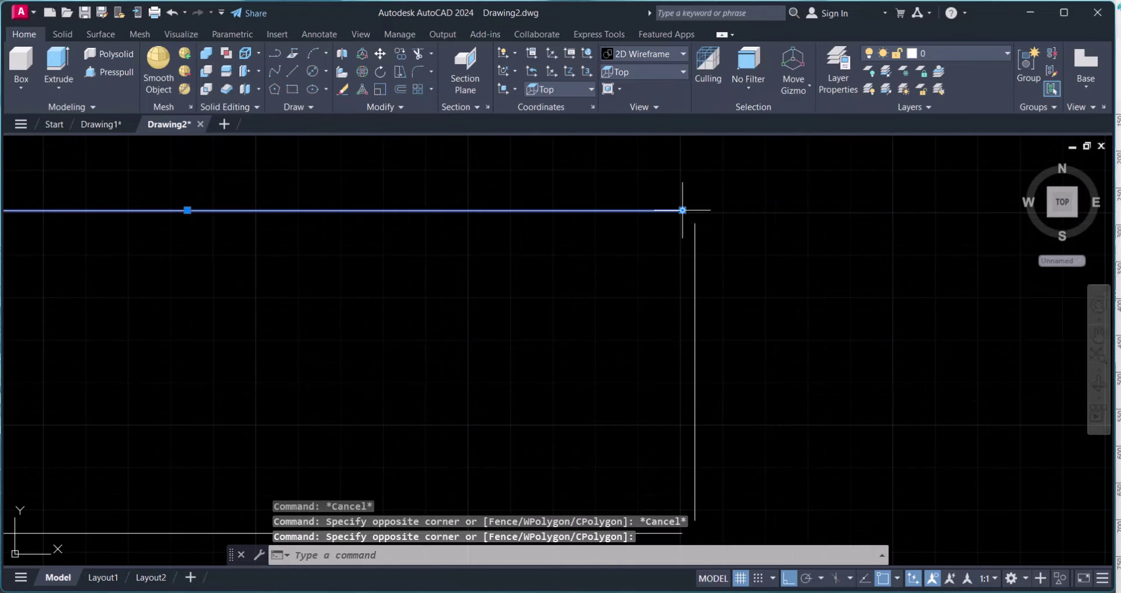
key("Escape")
left_click(681, 210)
left_click(682, 210)
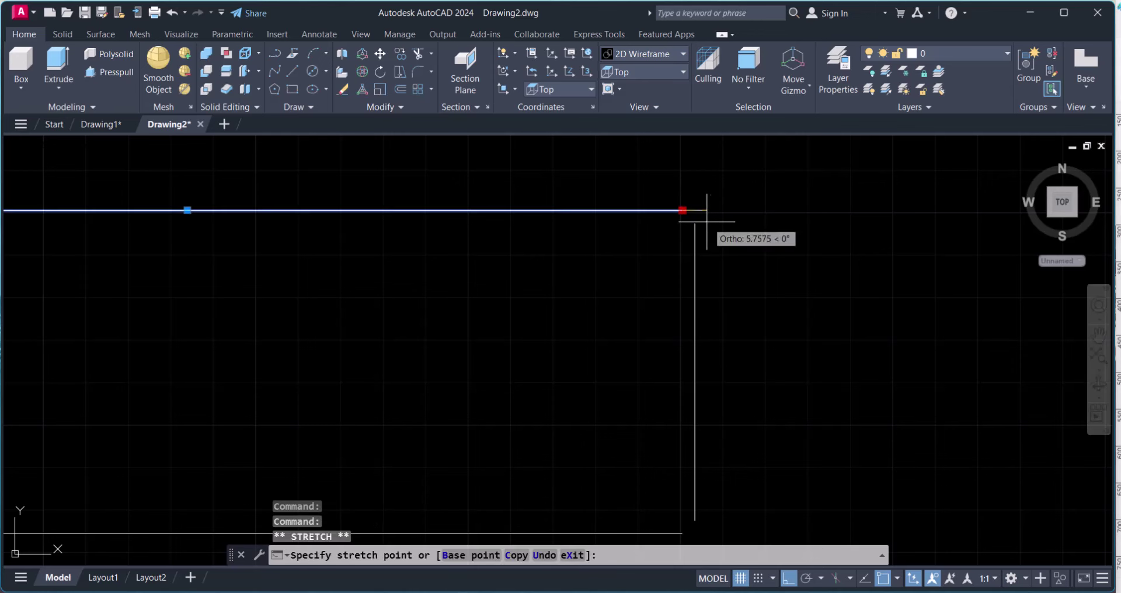
left_click(711, 223)
key("Escape")
Step: Stretch the right offset line's upper end up beyond the top offset line
left_click(705, 243)
left_click(687, 256)
left_click(694, 223)
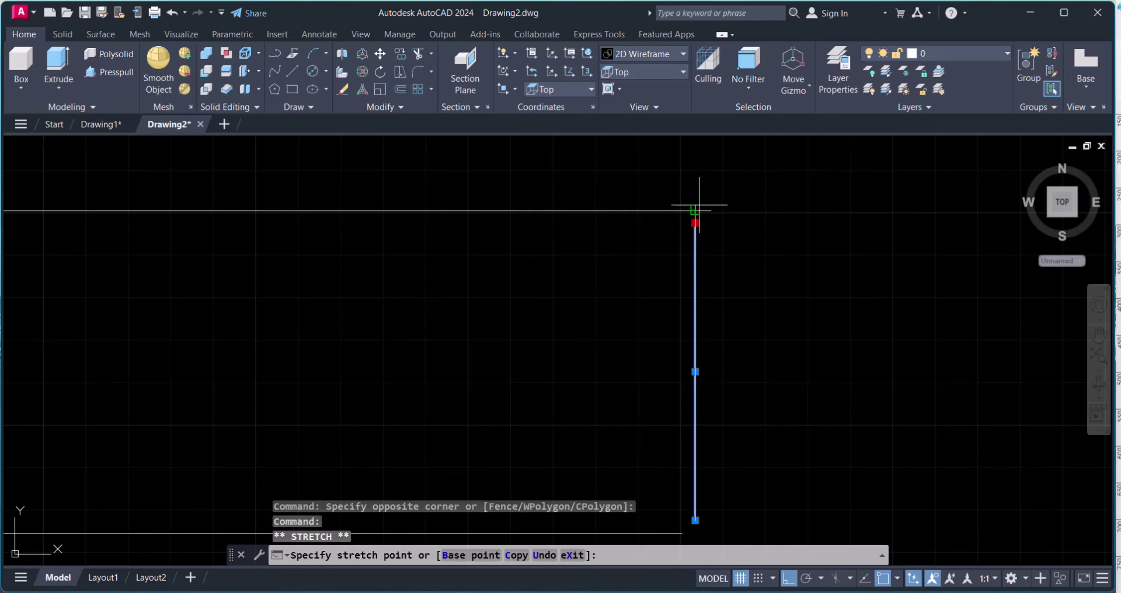
left_click(699, 205)
key("Escape")
Step: Trim the overhanging ends of the top and right lines at the rectangle's upper-right corner
type("tr")
key("Return")
left_click(712, 212)
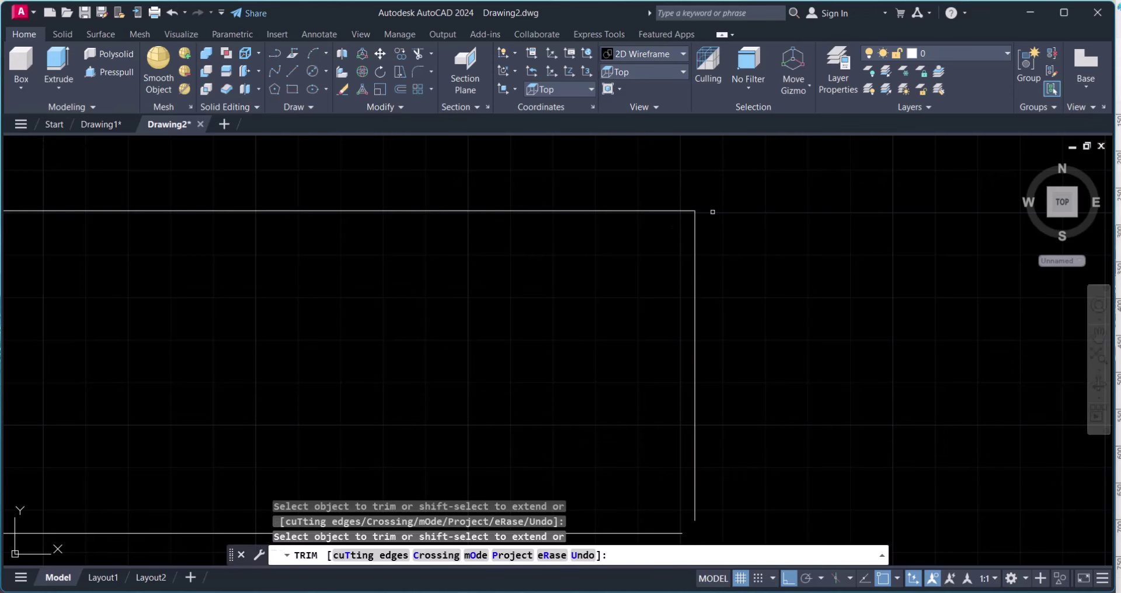
middle_click_drag(694, 331, 671, 236)
key("Escape")
Step: Stretch the bottom line's right end past the right line and the right line's lower end down to the bottom line
left_click(643, 453)
left_click(636, 426)
left_click(659, 438)
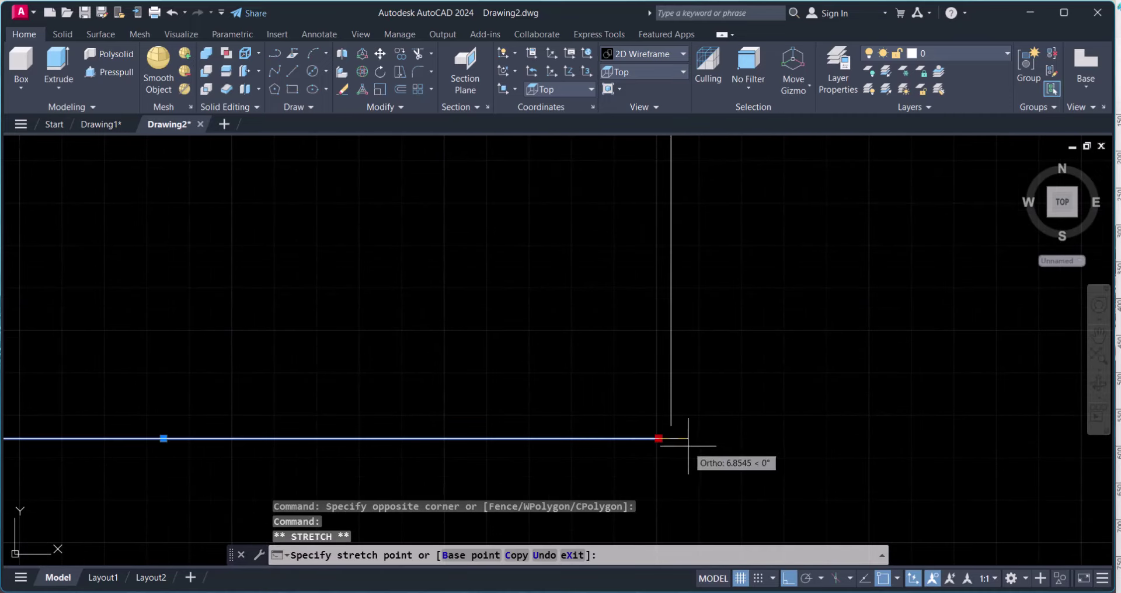
key("Escape")
left_click(676, 400)
left_click(668, 430)
left_click(671, 425)
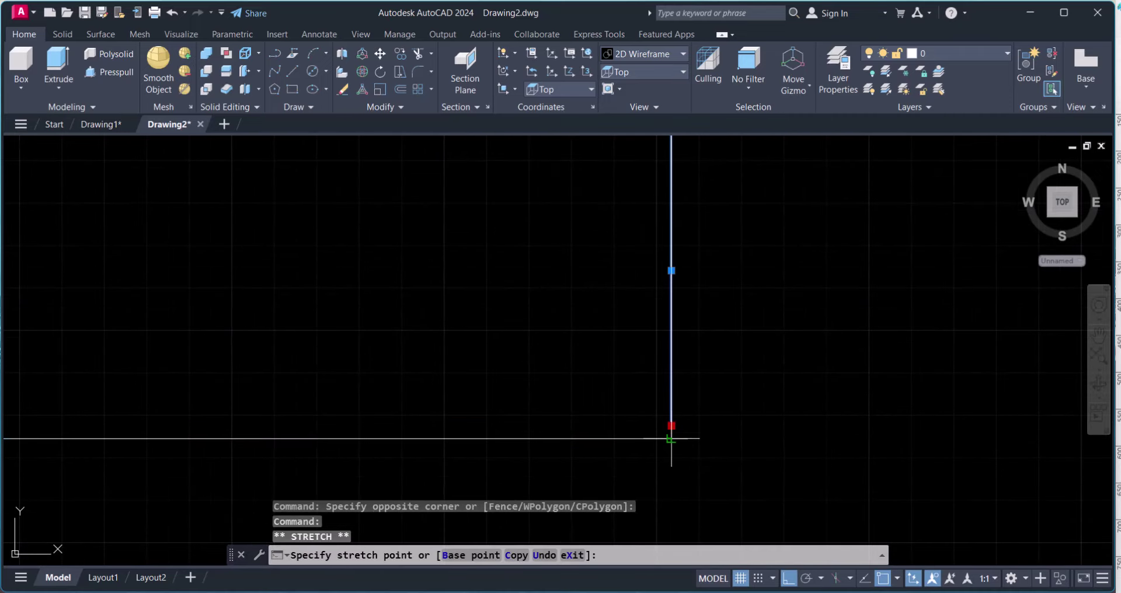
key("Escape")
Step: Trim the excess line ends at the rectangle's lower-right corner to close the outline
type("tr")
key("Return")
left_click(699, 452)
left_click(688, 433)
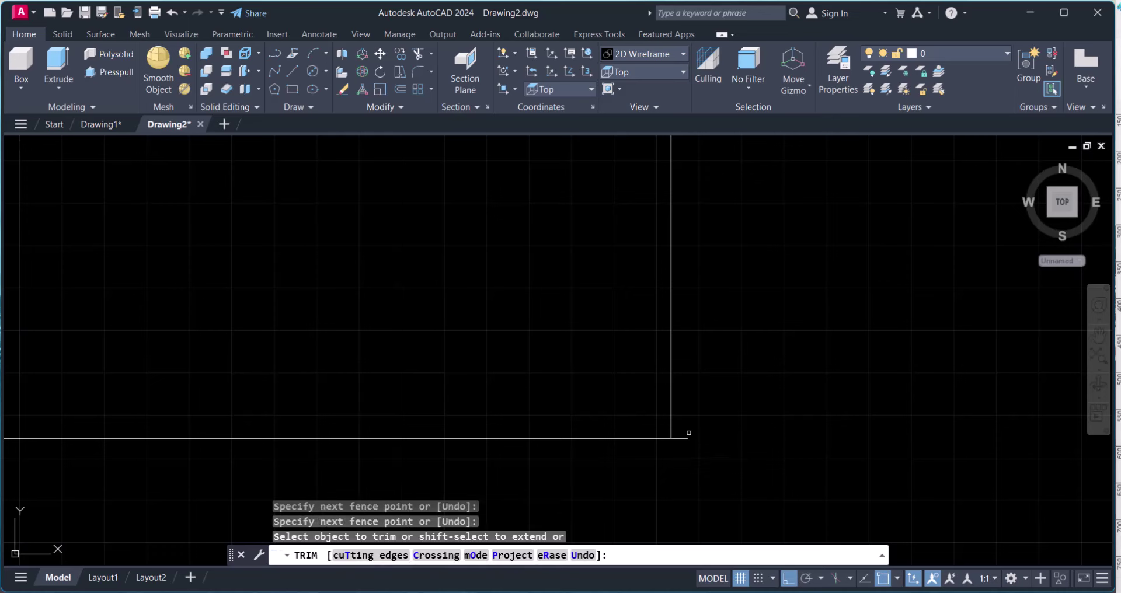
left_click(681, 443)
left_click(686, 430)
scroll(703, 417, "down", 4)
scroll(715, 399, "down", 3)
key("Escape")
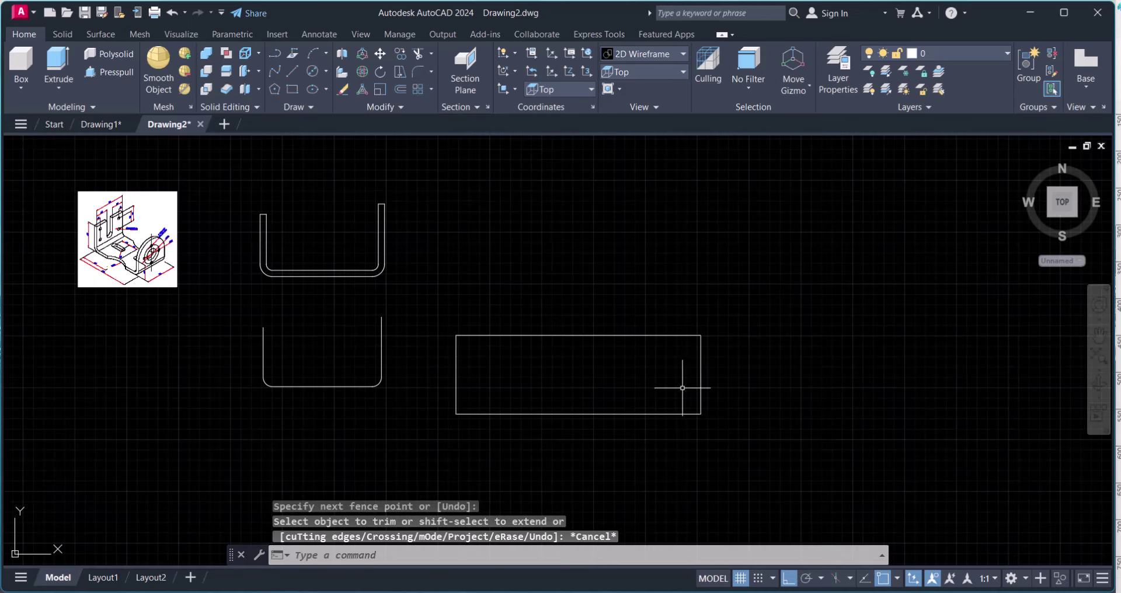
scroll(682, 387, "up", 3)
left_click(751, 377)
left_click(649, 293)
key("Escape")
key("Escape")
key("Escape")
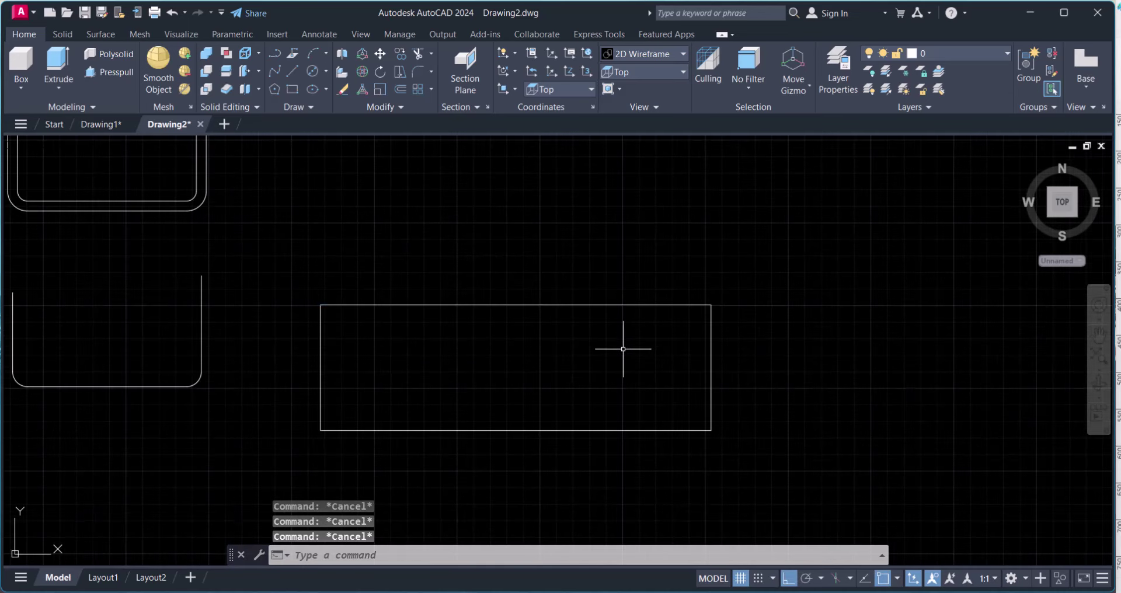
Step: Create a region from the four lines of the closed rectangle
type("reg")
key("Return")
left_click(304, 273)
left_click(774, 494)
key("Return")
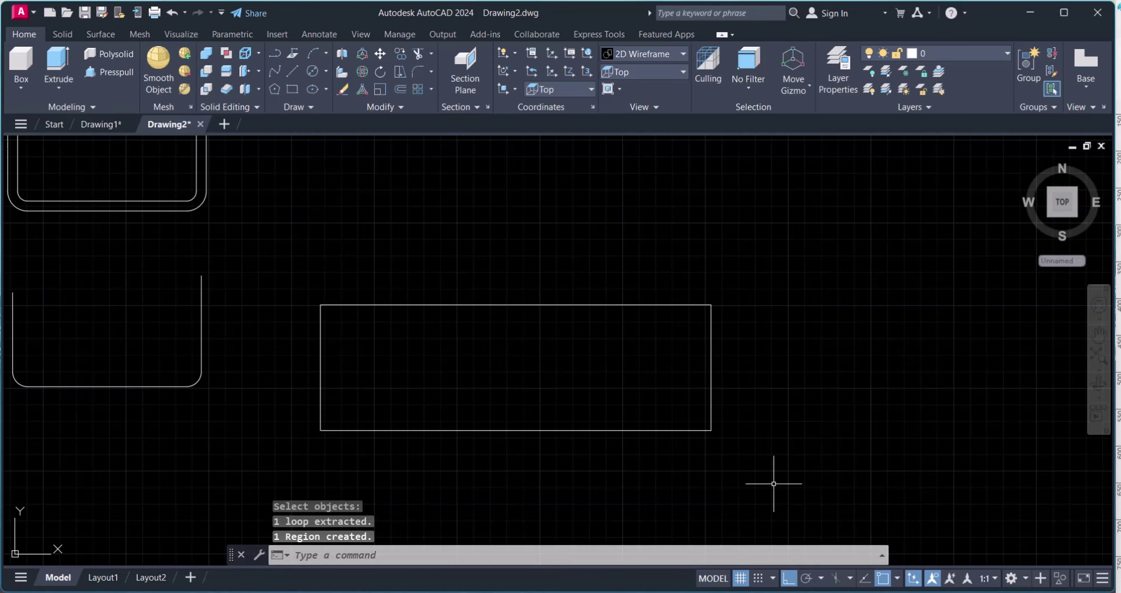
key("Escape")
key("Escape")
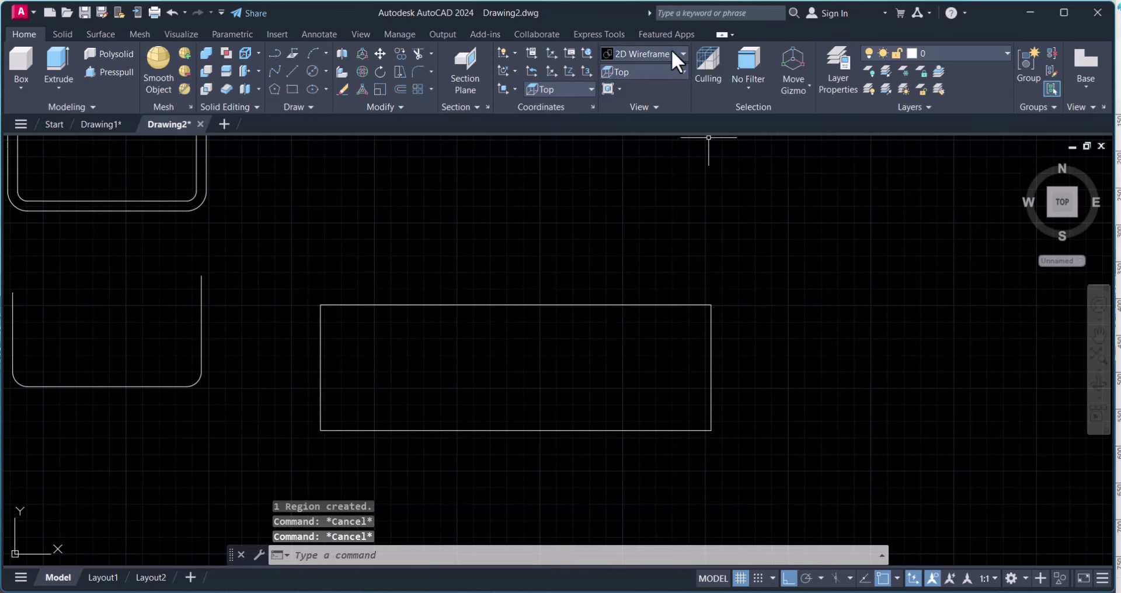
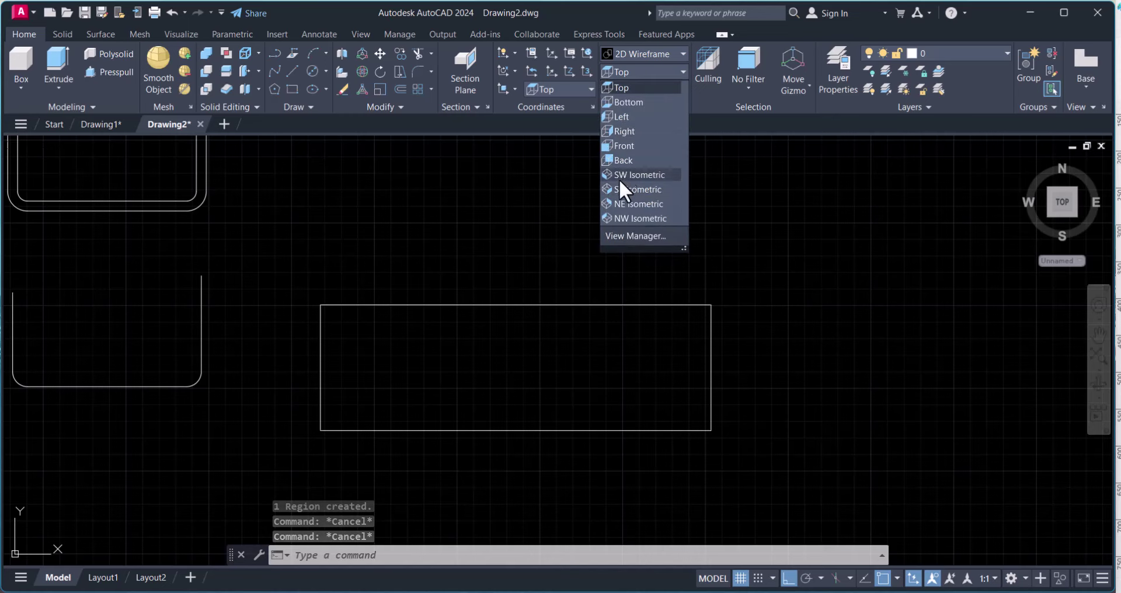
Step: Switch the drawing to the SW Isometric view and bring the rectangular region into view
left_click(635, 173)
key("Escape")
left_click(760, 377)
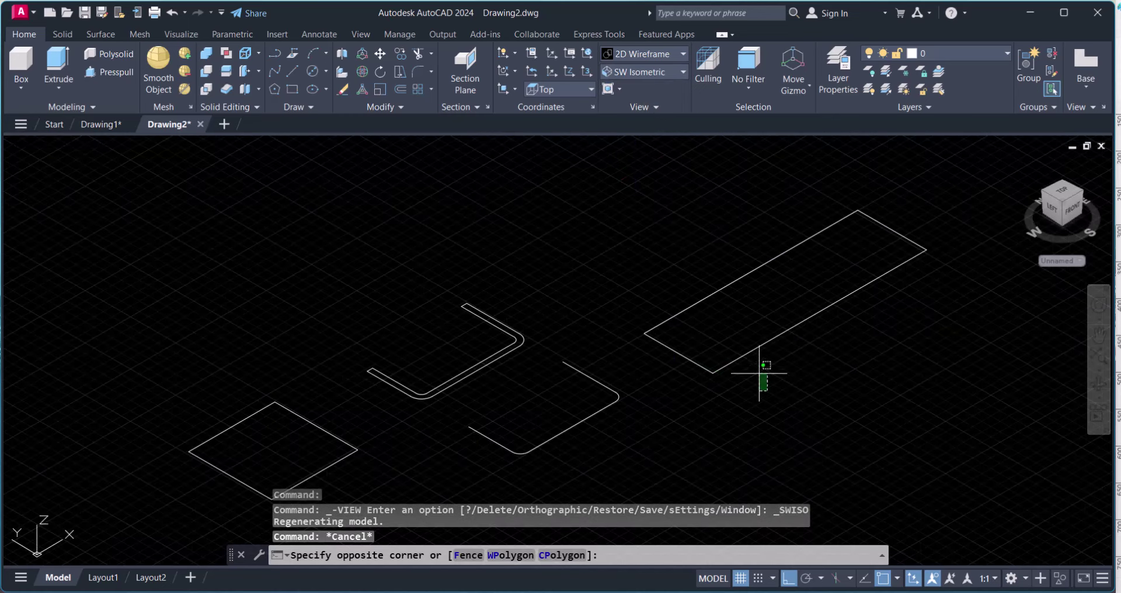
left_click(744, 350)
key("Escape")
middle_click_drag(763, 351, 669, 375)
left_click(672, 375)
left_click(666, 378)
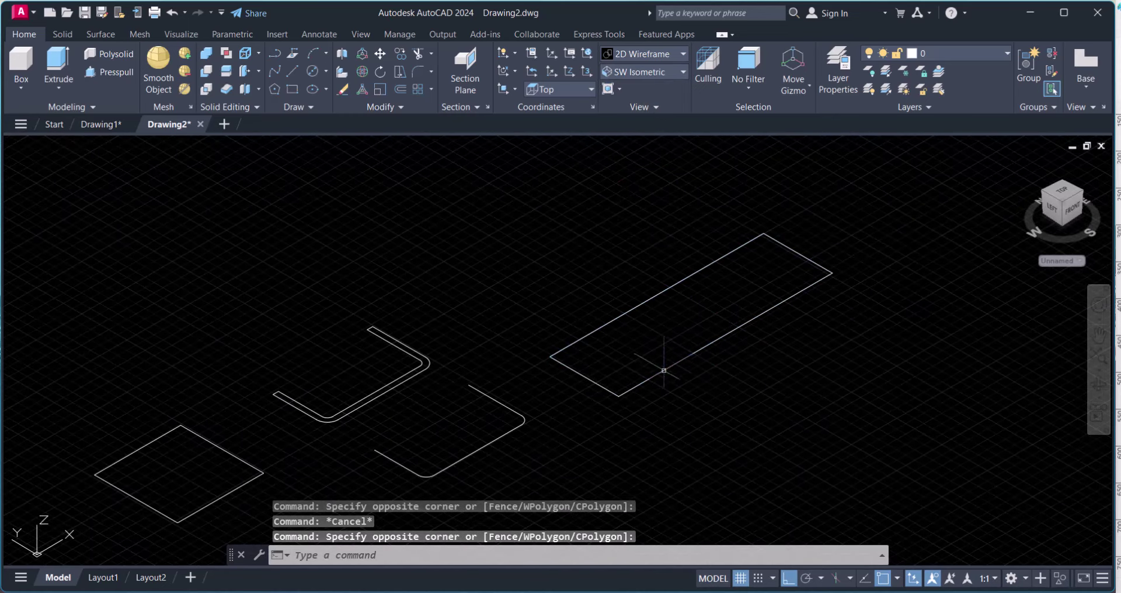
key("Escape")
Step: Extrude the rectangular region into a plate 6 units thick
scroll(666, 378, "up", 2)
left_click(58, 61)
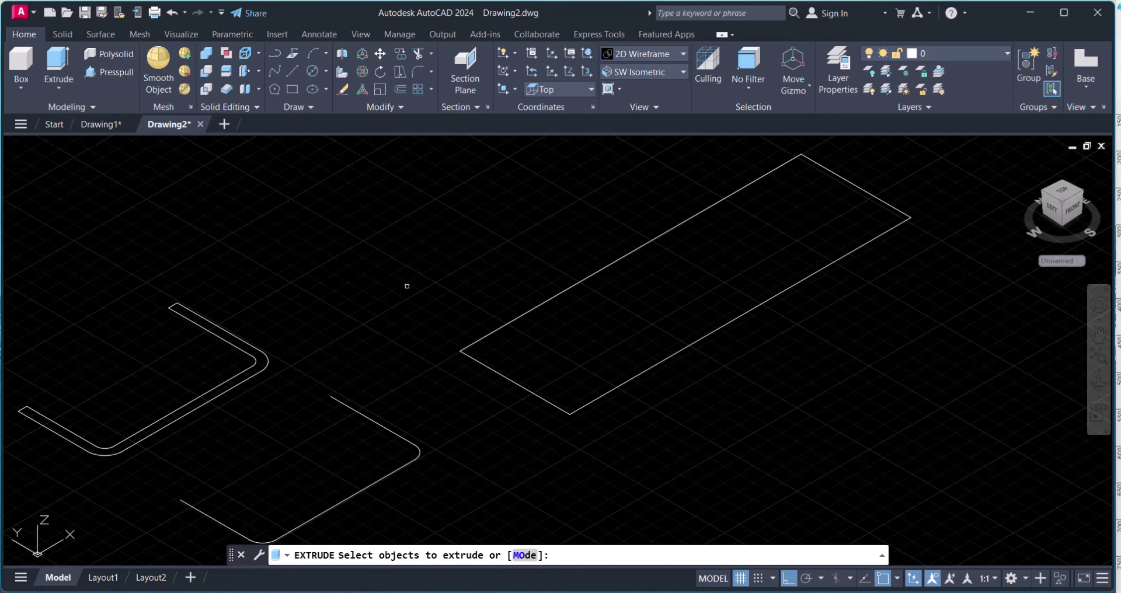
left_click(613, 380)
right_click(633, 399)
left_click(653, 408)
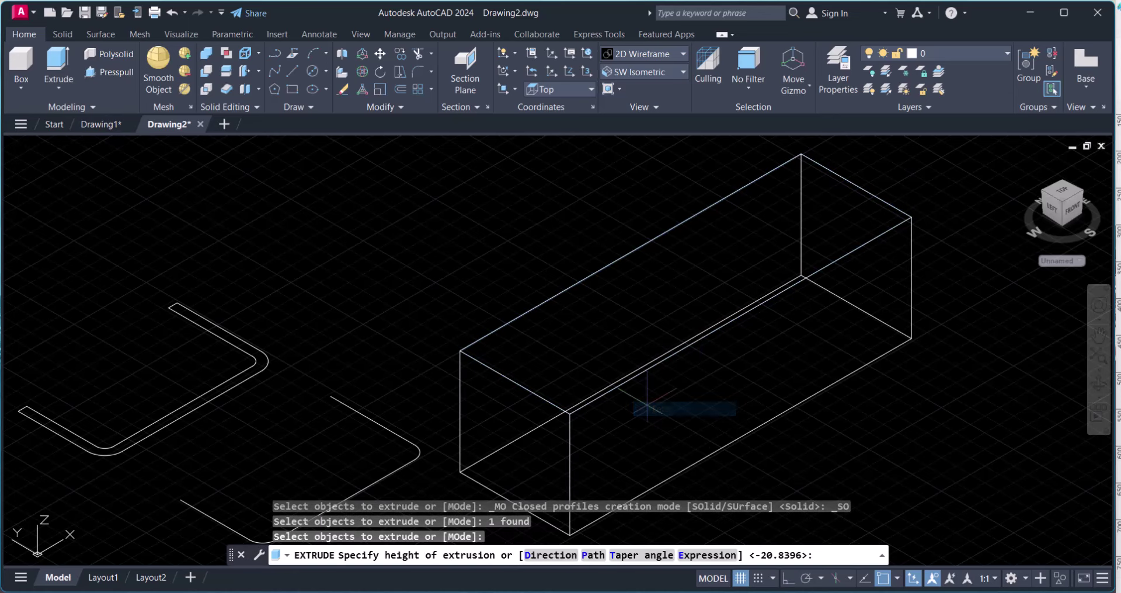
type("6")
key("Return")
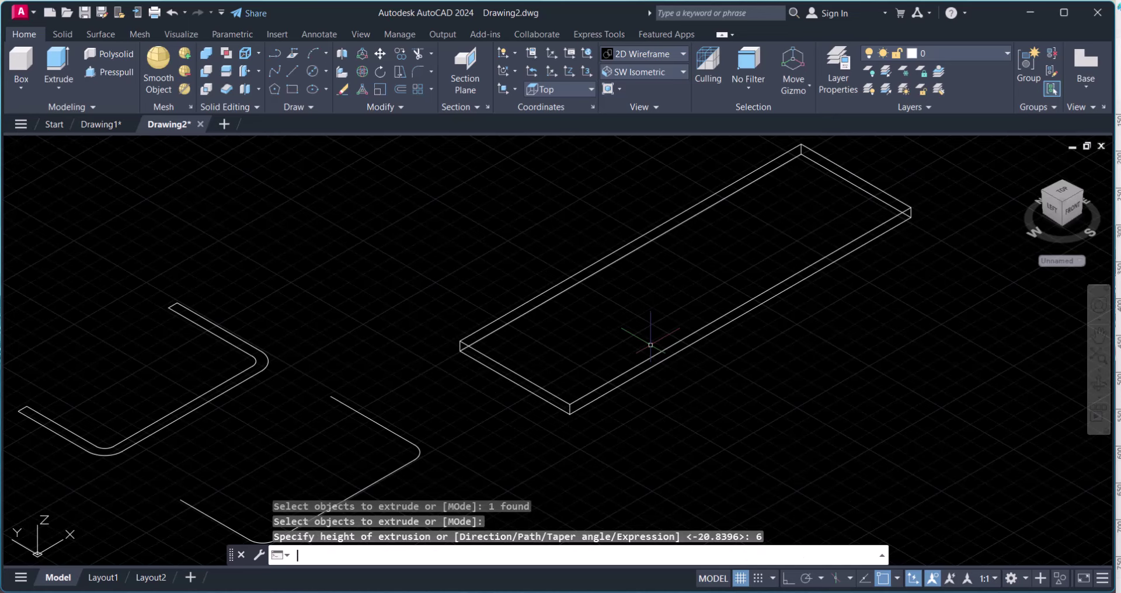
key("Escape")
Step: Apply the Conceptual visual style and inspect the extruded plate from a rotated angle
left_click(642, 53)
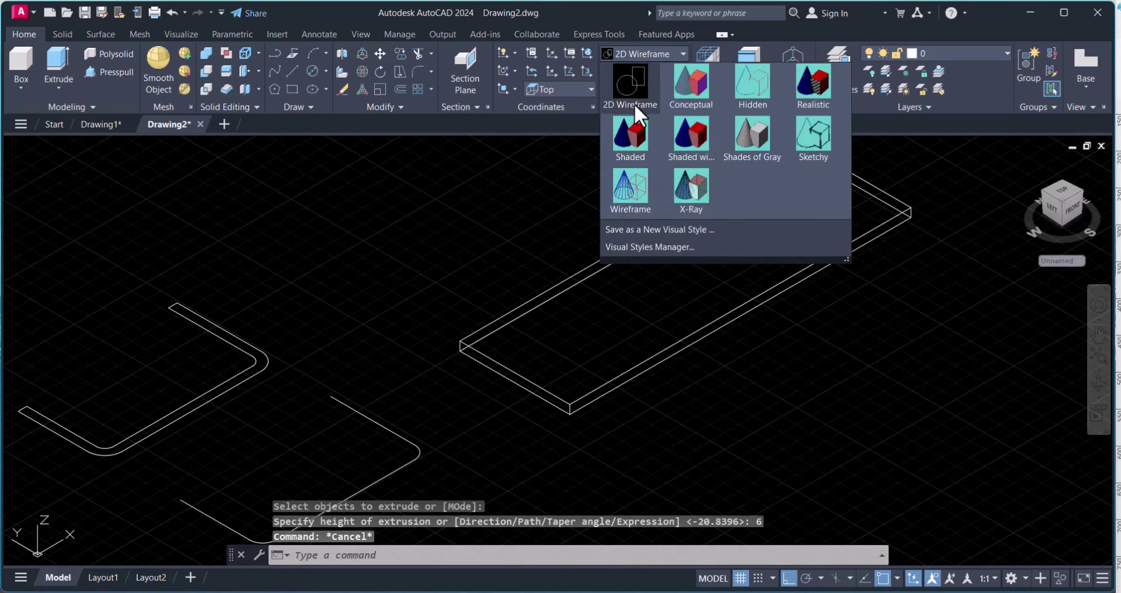
left_click(689, 77)
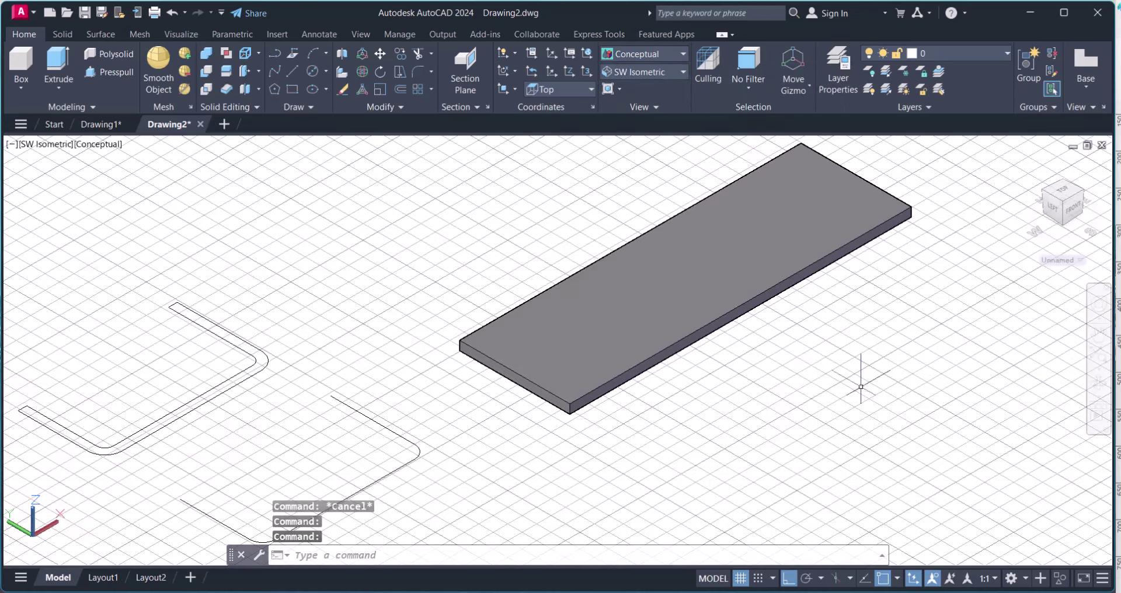
middle_click_drag(687, 350, 651, 385)
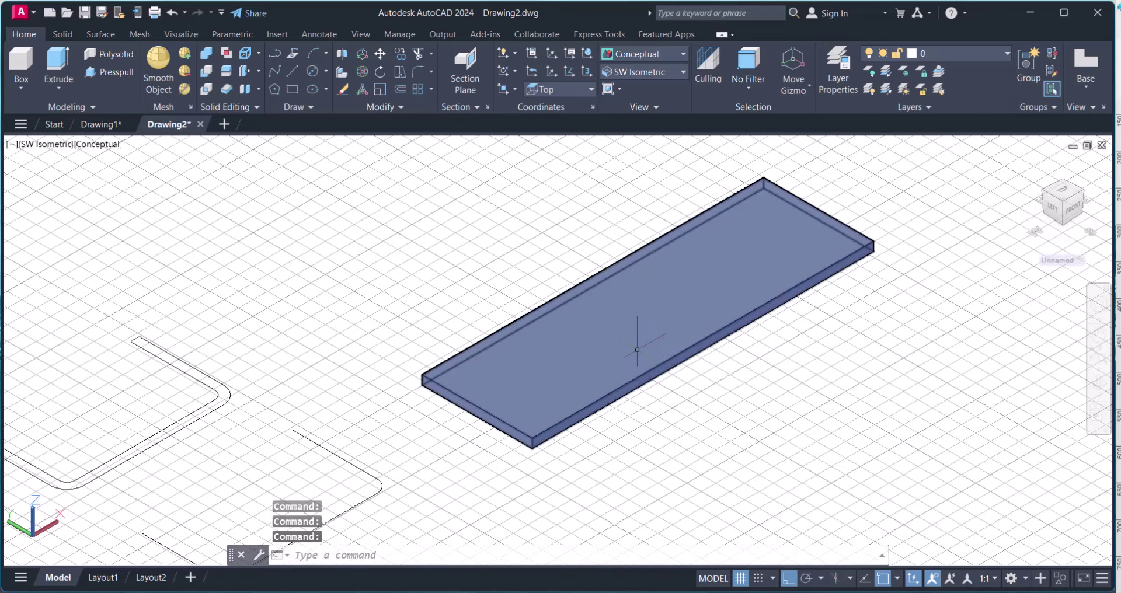
left_click(1100, 385)
mouse_move(730, 350)
left_mouse_down()
mouse_move(675, 343)
mouse_move(620, 313)
mouse_move(661, 343)
mouse_move(628, 325)
mouse_move(633, 362)
mouse_move(619, 318)
mouse_move(636, 317)
left_mouse_up()
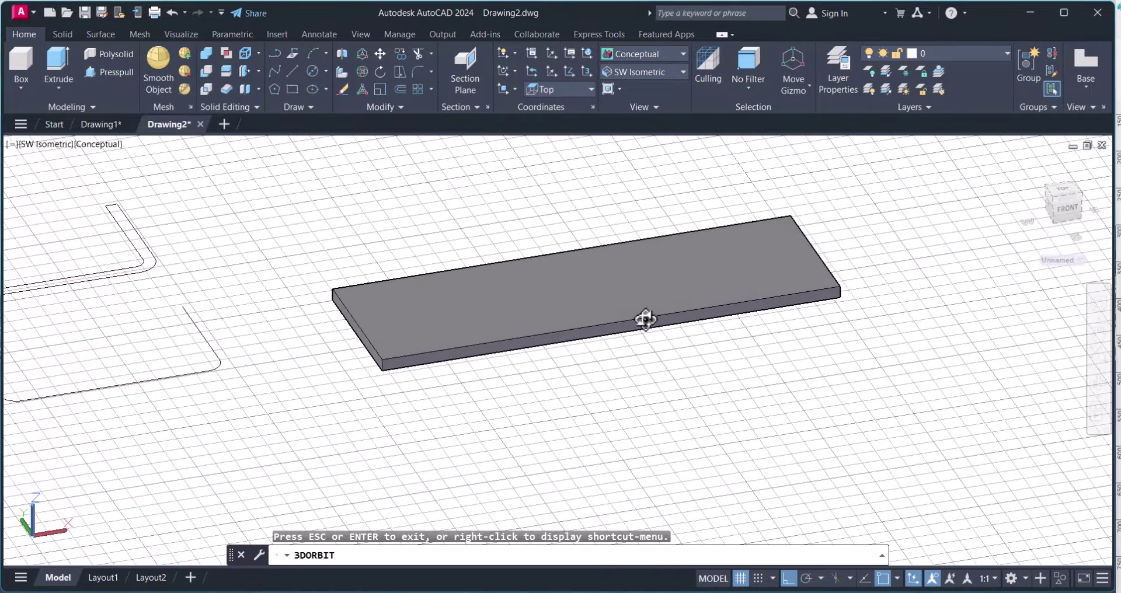
middle_click_drag(614, 309, 615, 341)
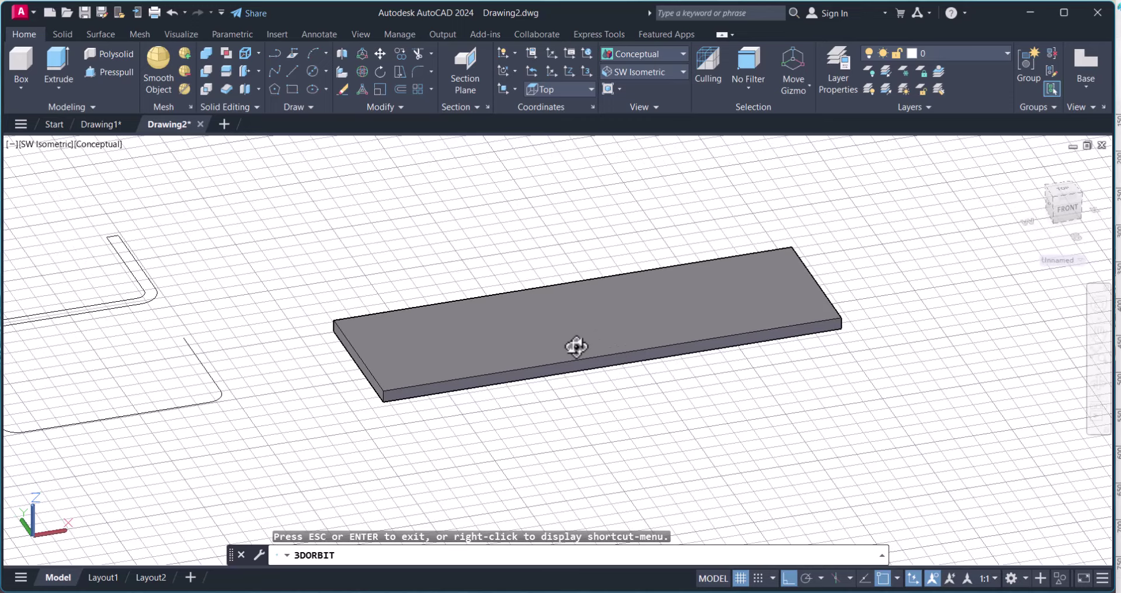
key("Escape")
left_click(664, 347)
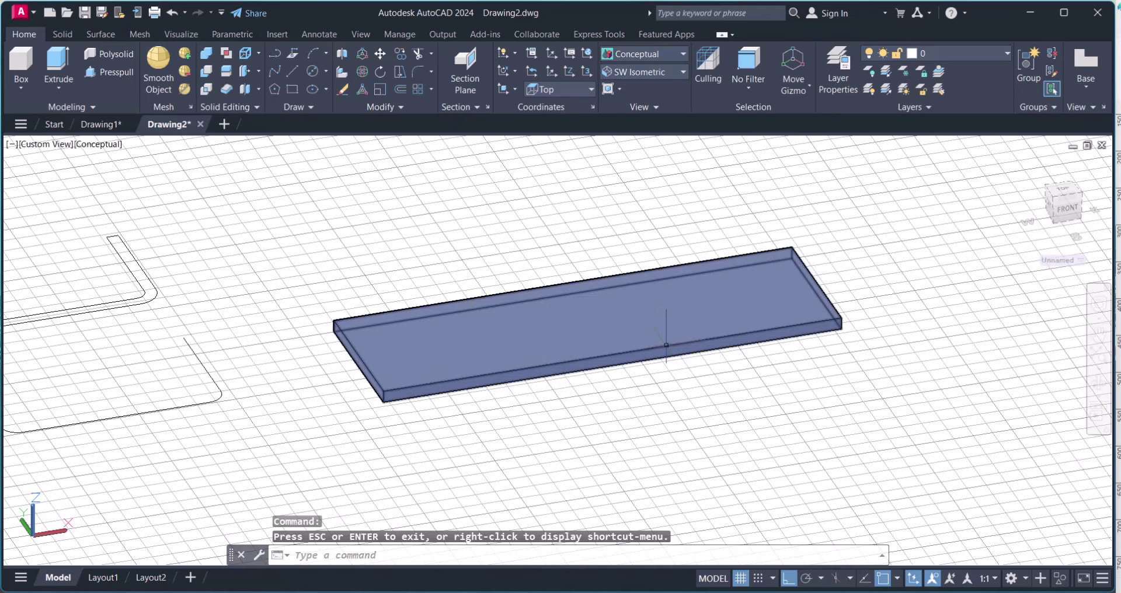
key("Escape")
Step: Run MASSPROP on the extruded plate to list its mass properties
left_click(325, 555)
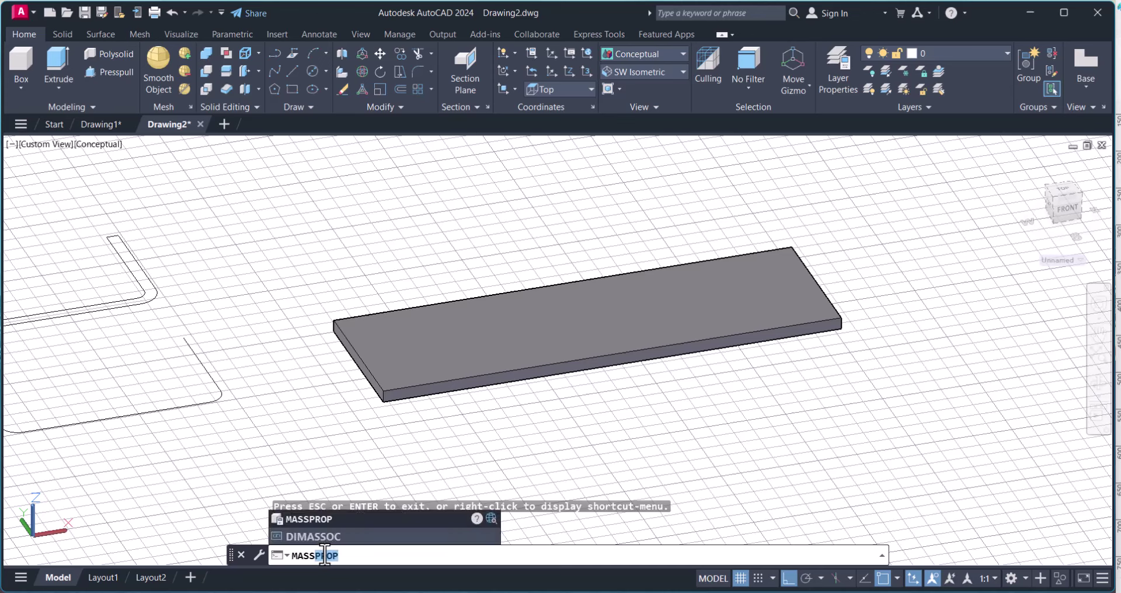
key("Return")
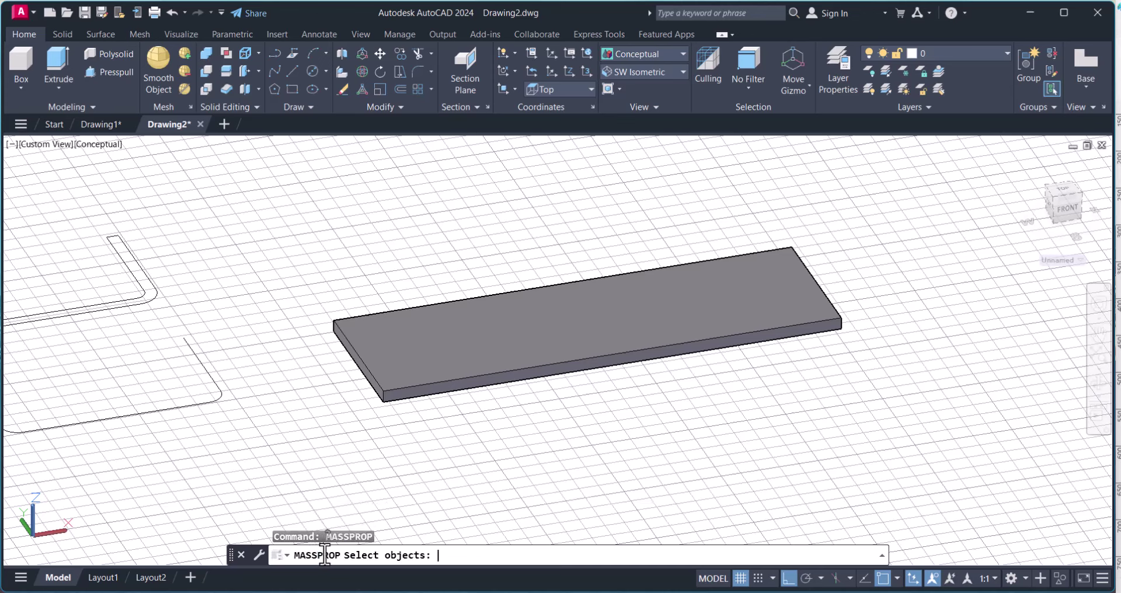
key("Return")
key("Return")
left_click(530, 354)
key("Return")
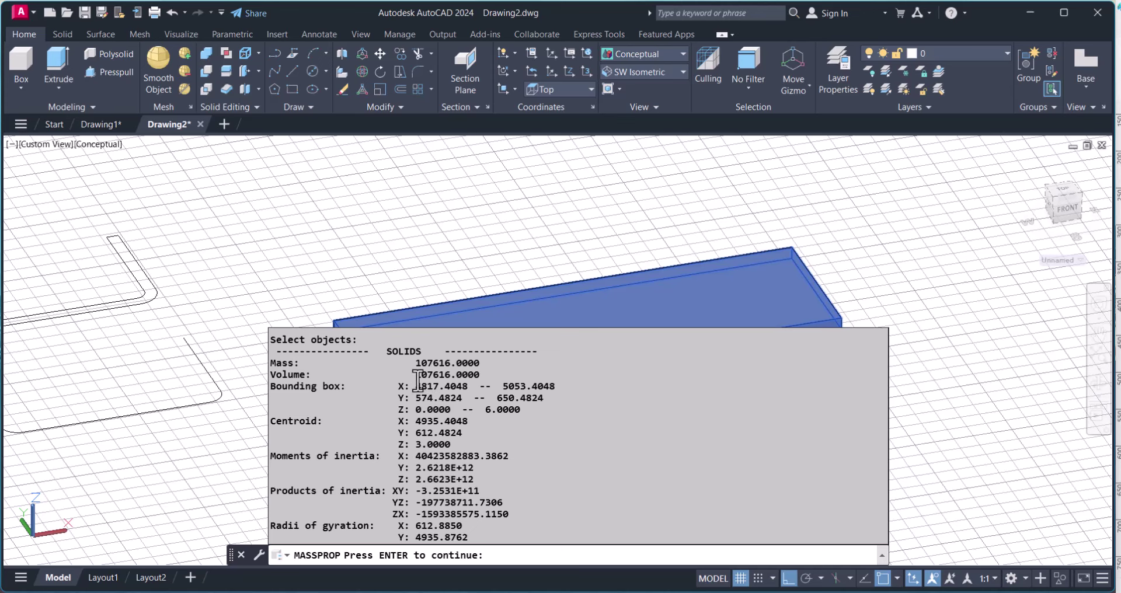
Step: Capture a rectangular screenshot of the listed mass properties and open it in Snipping Tool
mouse_move(730, 592)
key("super+shift+s")
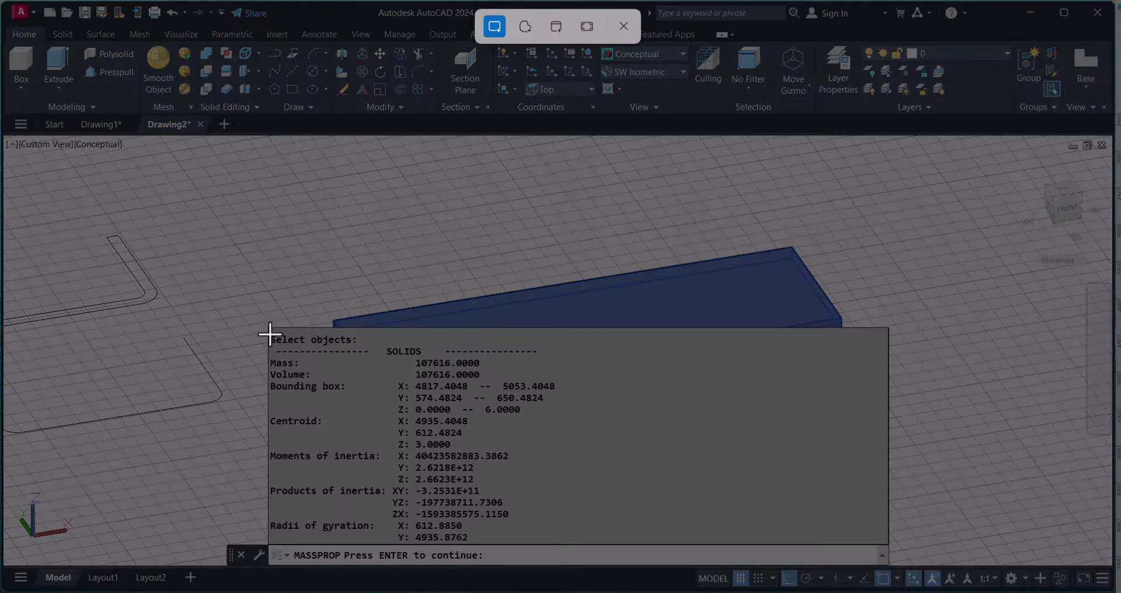
left_click_drag(246, 303, 596, 513)
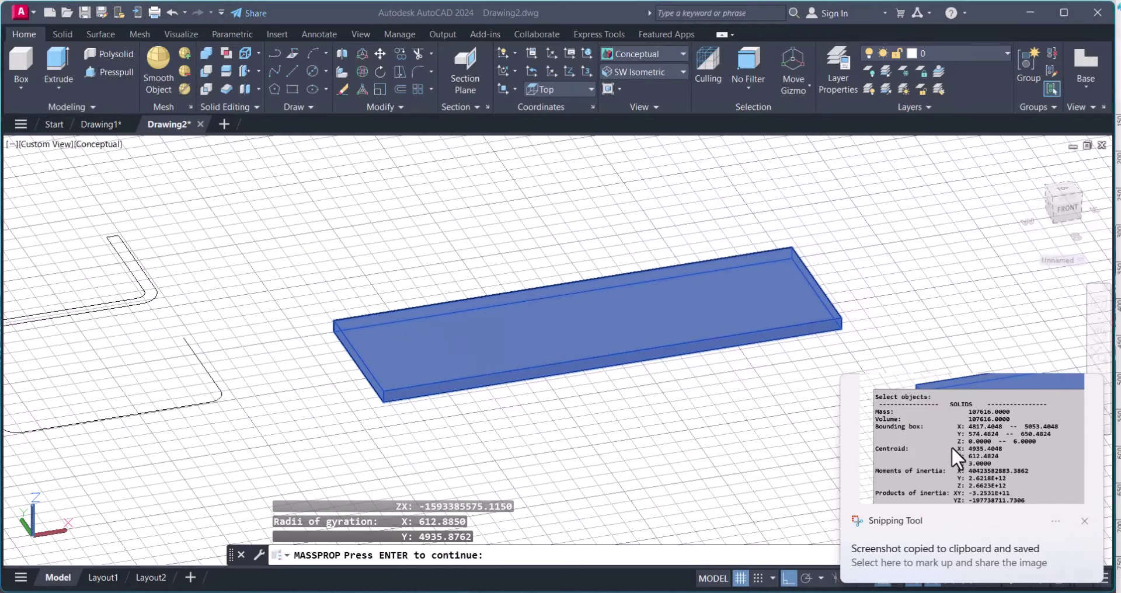
left_click(952, 447)
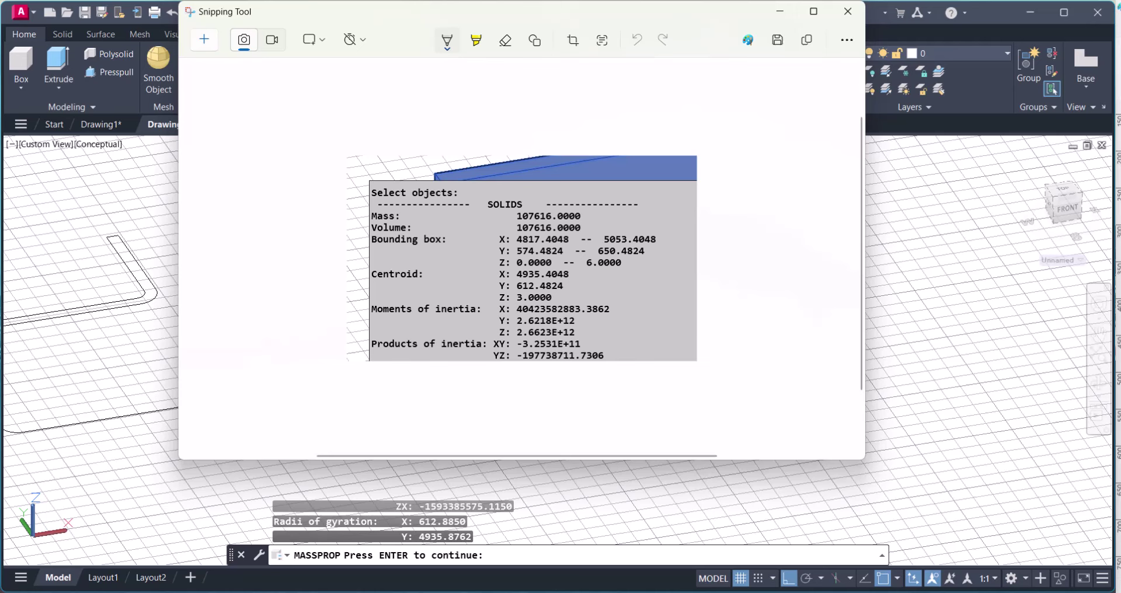
Step: Compute 107616 × 0.785 ÷ 100000 in Calculator for the plate's weight, and close Calculator and Snipping Tool
left_click(602, 591)
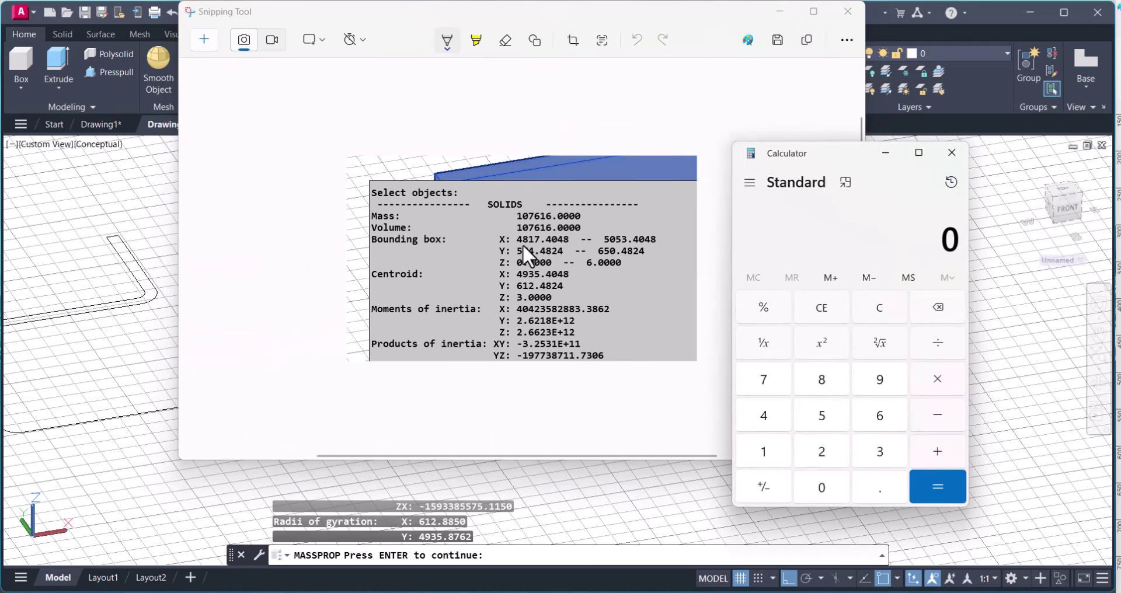
type("07616 × ")
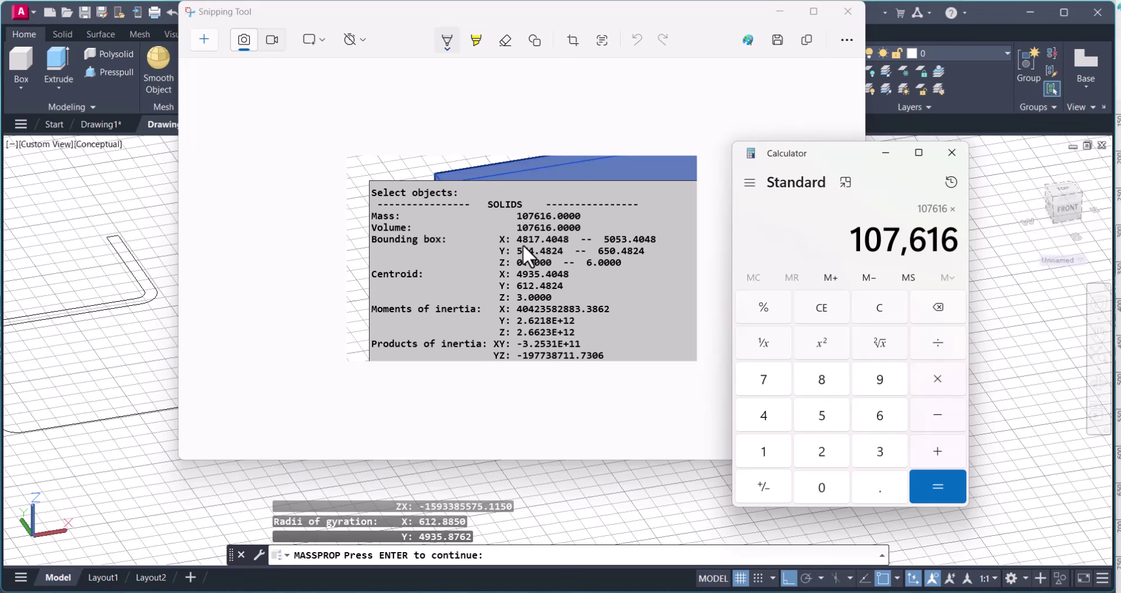
type("0.785")
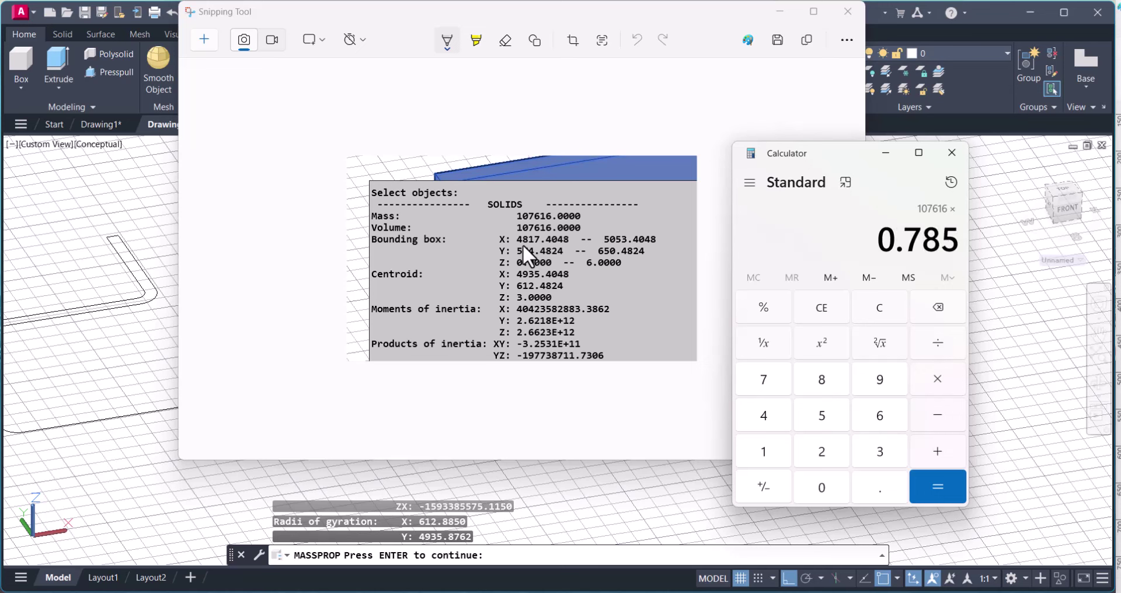
key("Return")
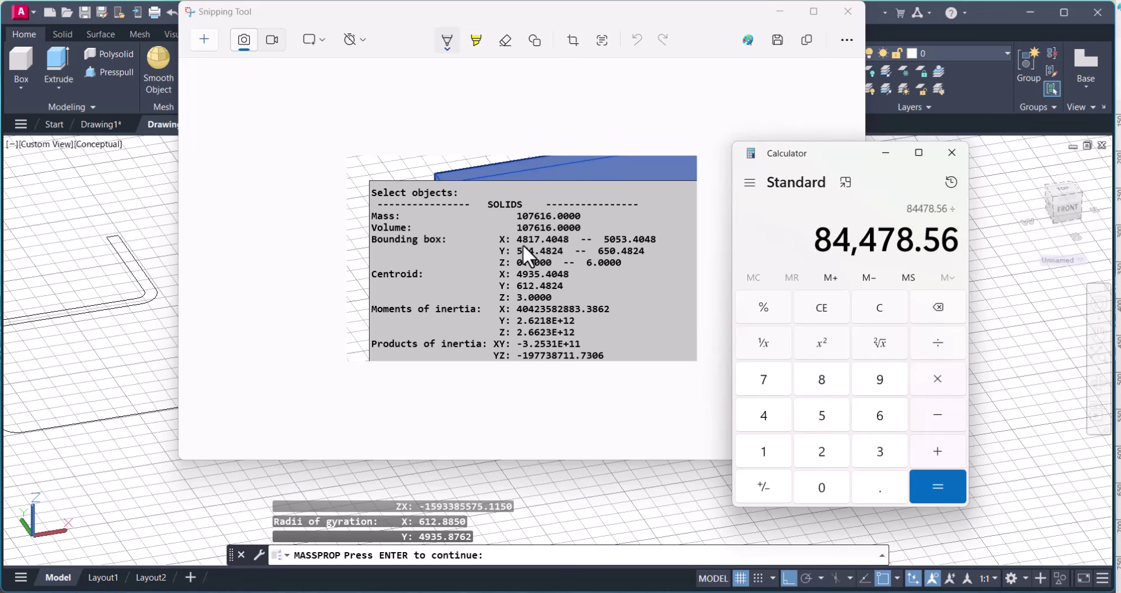
type("100,000")
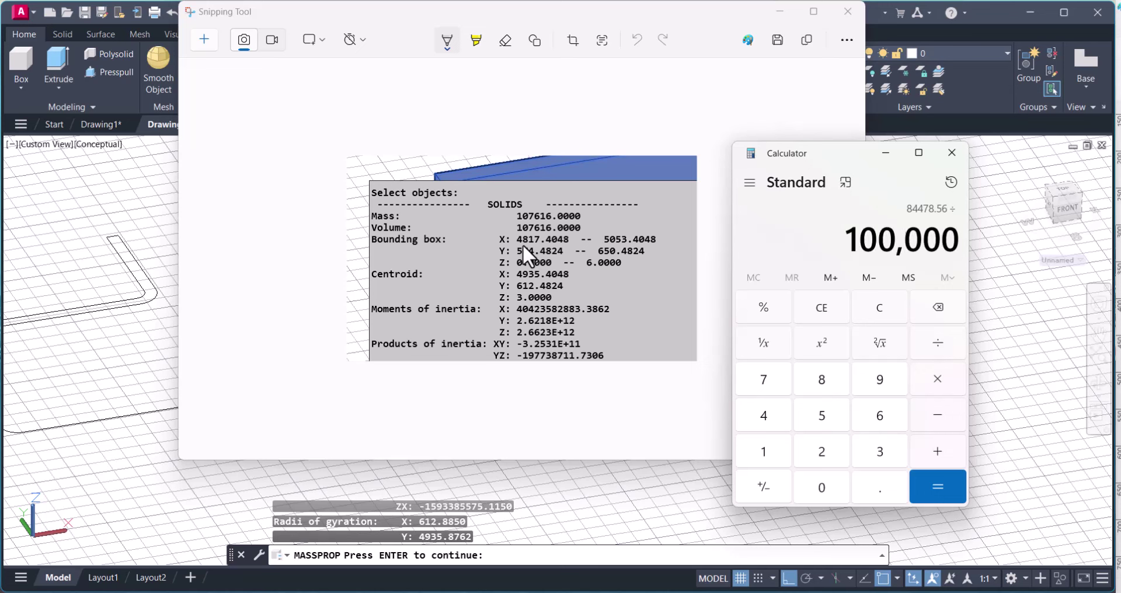
key("Return")
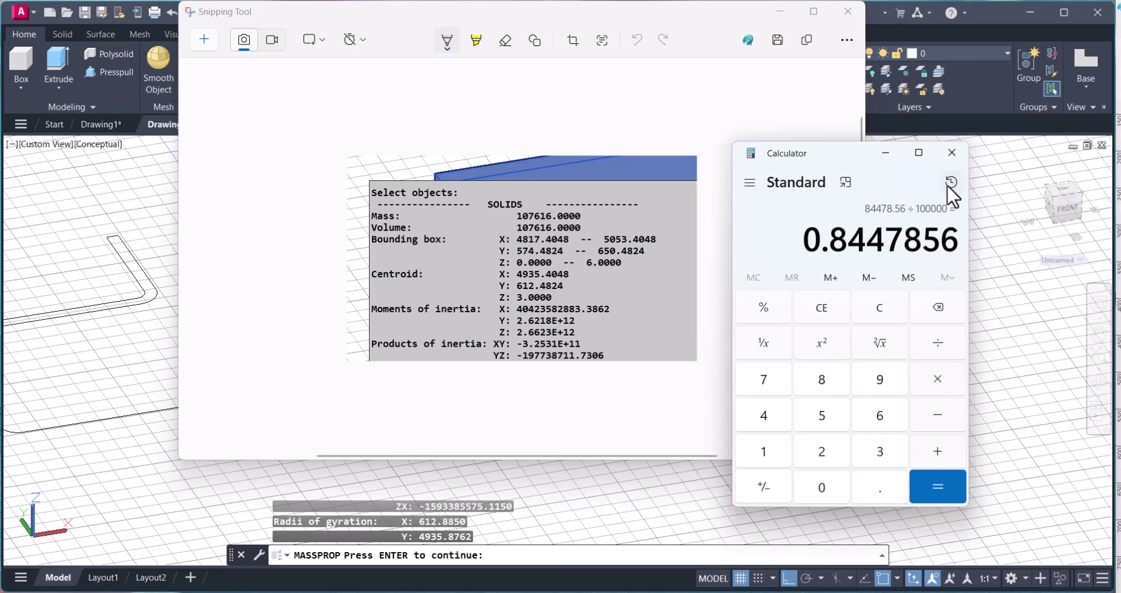
left_click(952, 152)
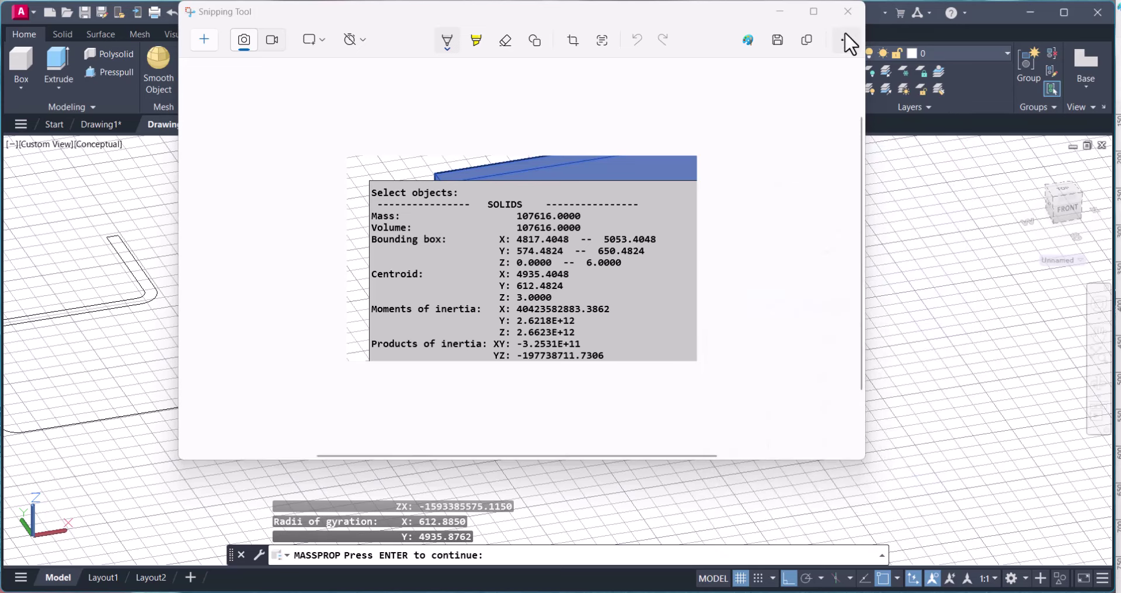
left_click(848, 11)
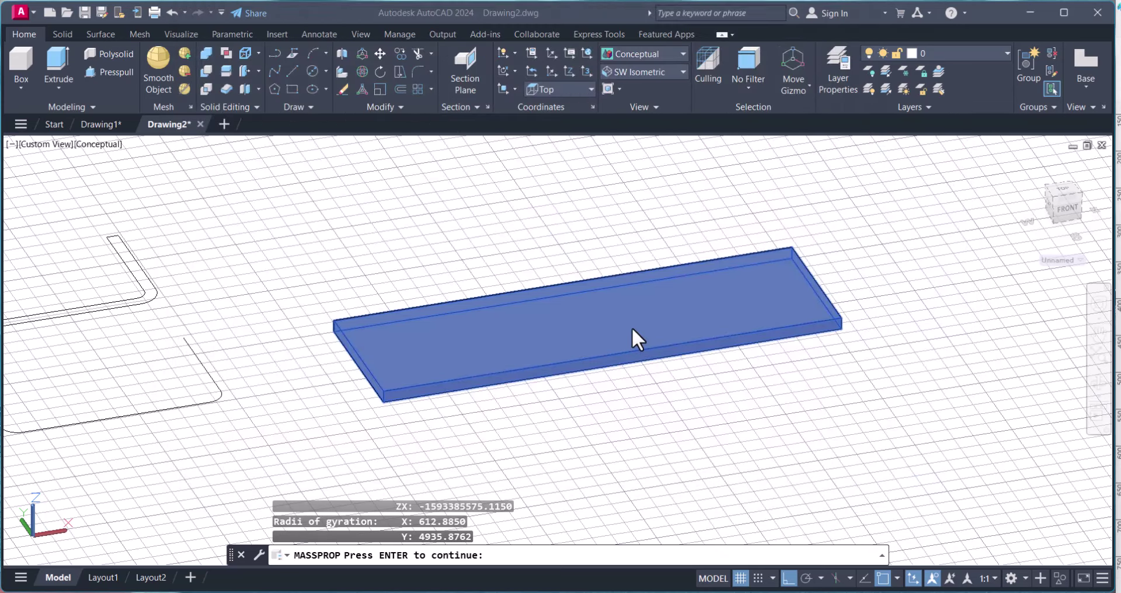
Step: Turn off the grid display and leave MASSPROP without writing the analysis to a file
scroll(631, 328, "down", 3)
scroll(570, 341, "up", 2)
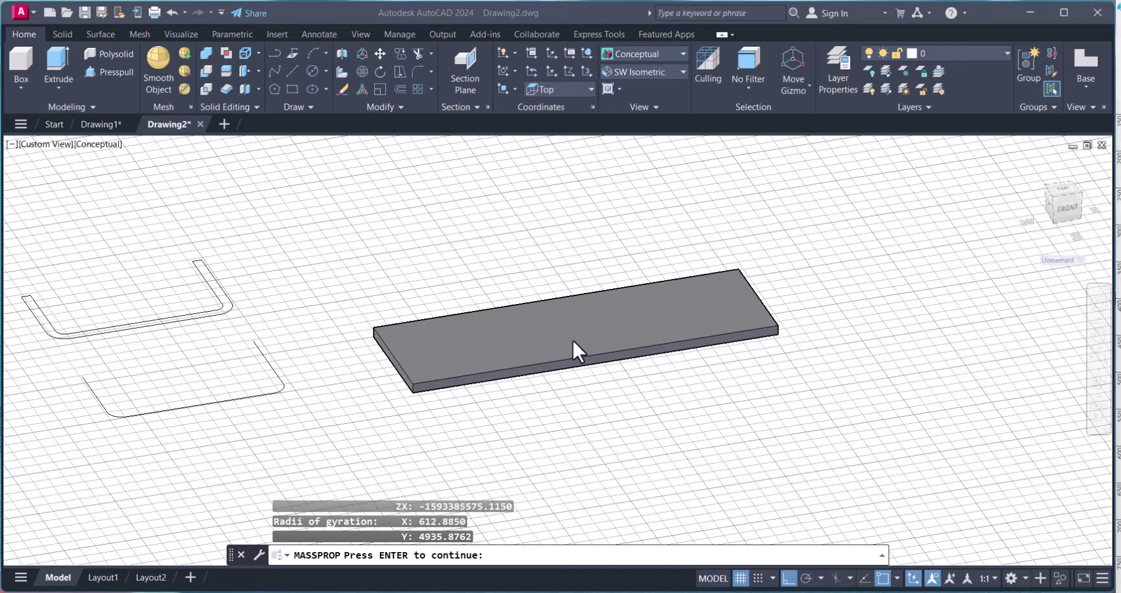
left_click(552, 397)
key("Return")
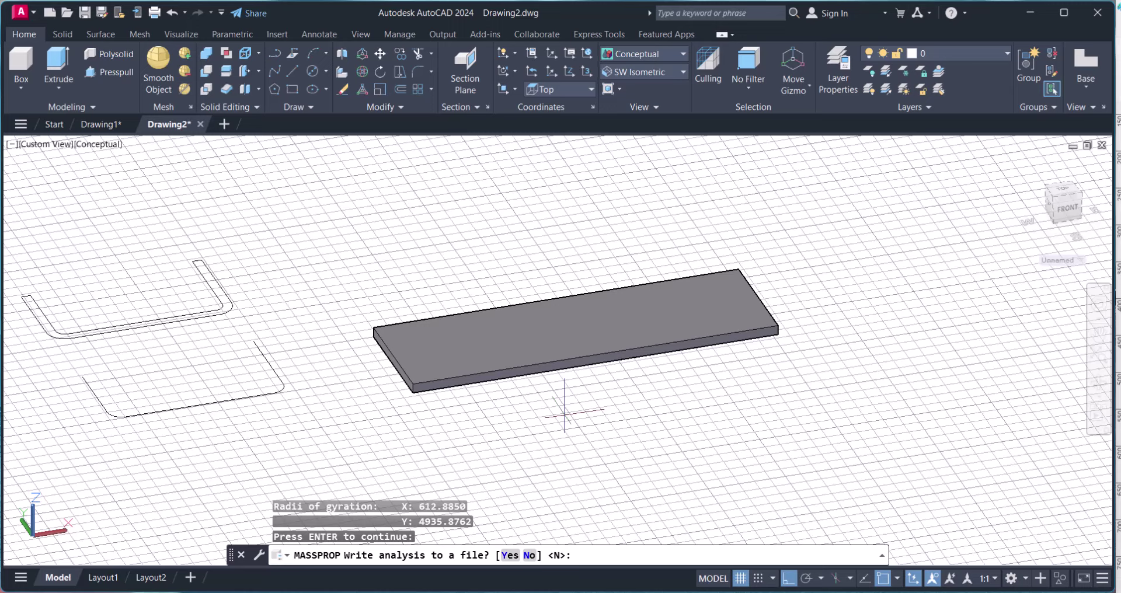
key("F7")
scroll(564, 412, "down", 2)
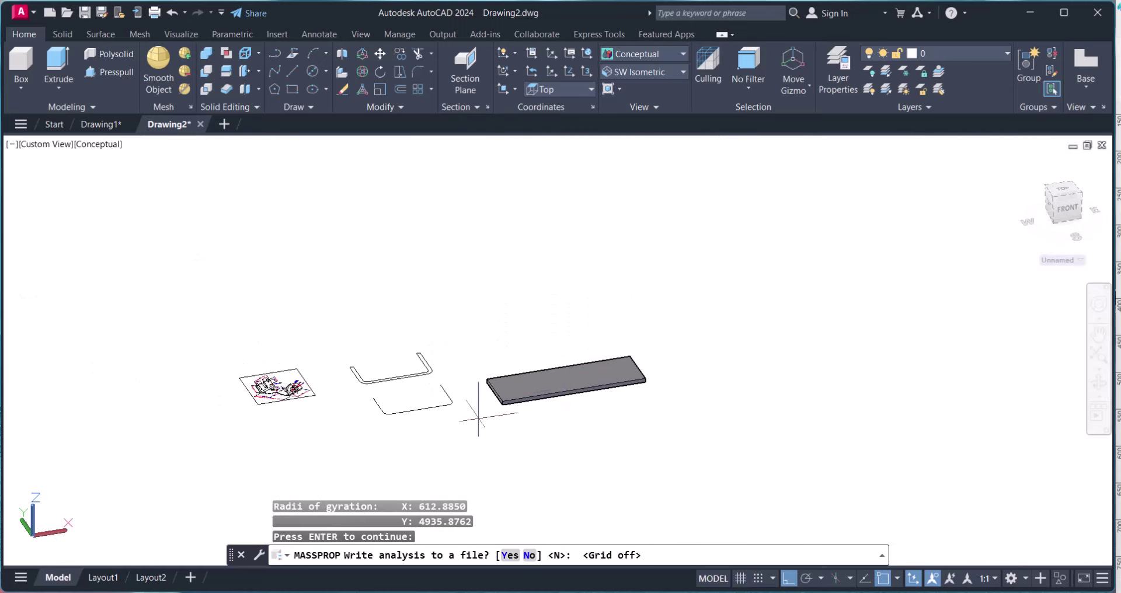
scroll(490, 409, "down", 1)
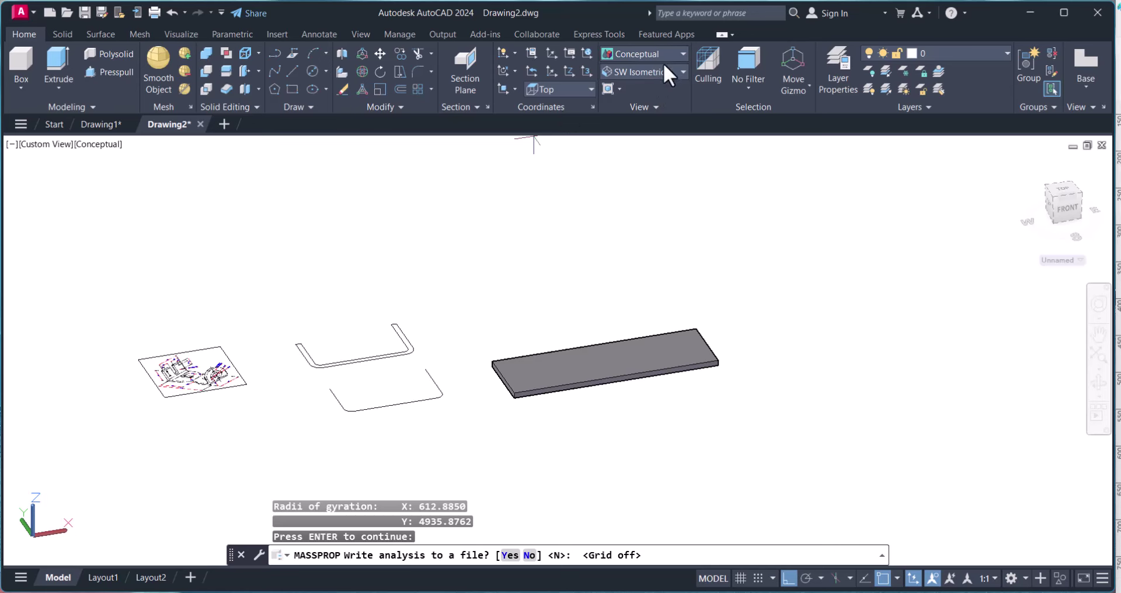
scroll(333, 369, "down", 1)
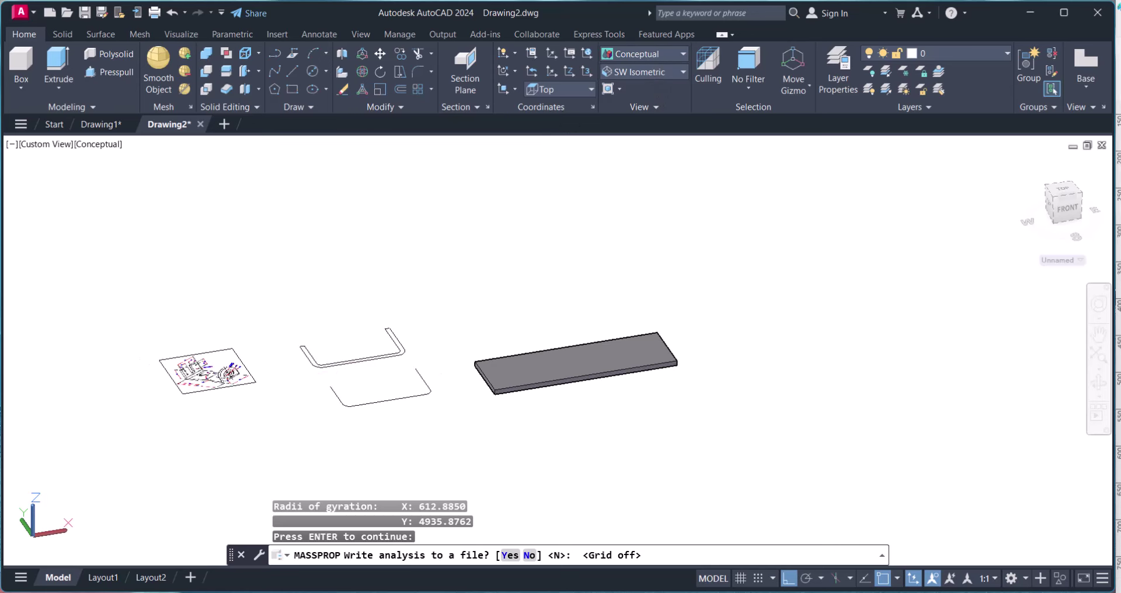
key("Escape")
Step: Create a region from all the edges of the closed U-shaped side profile
left_click(325, 364)
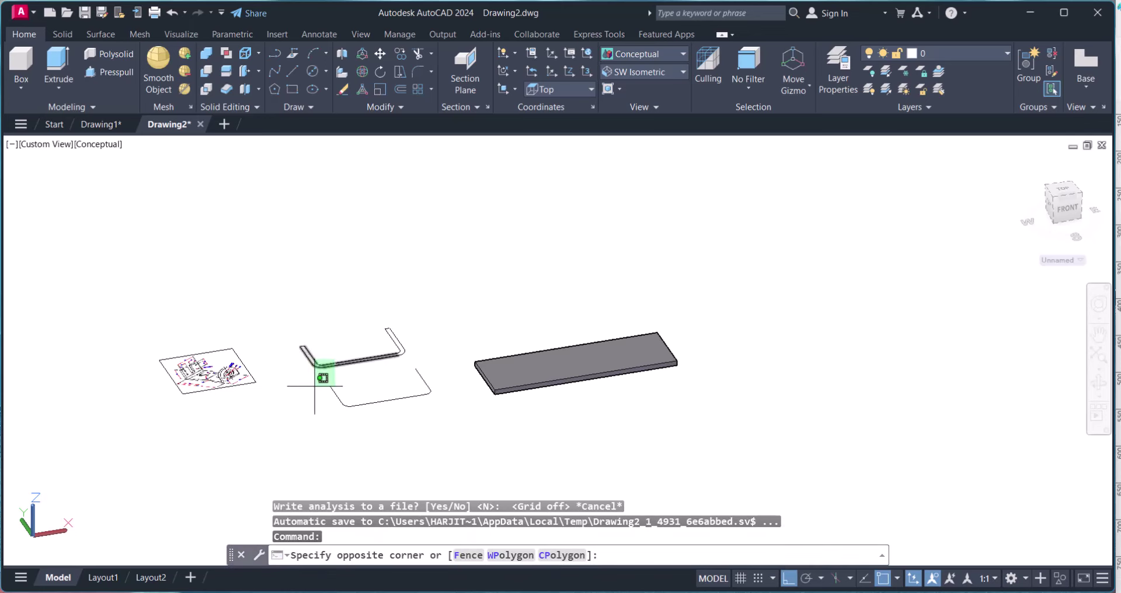
key("Escape")
scroll(312, 384, "up", 4)
left_click(372, 366)
left_click(359, 326)
key("Escape")
type("REG")
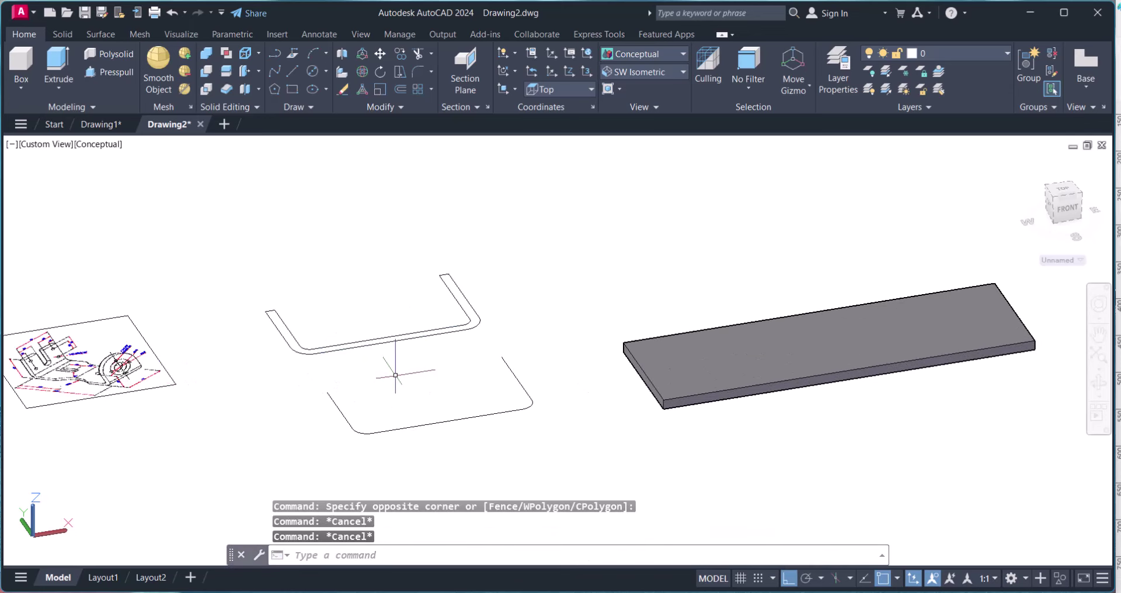
key("Return")
left_click(227, 240)
left_click(490, 380)
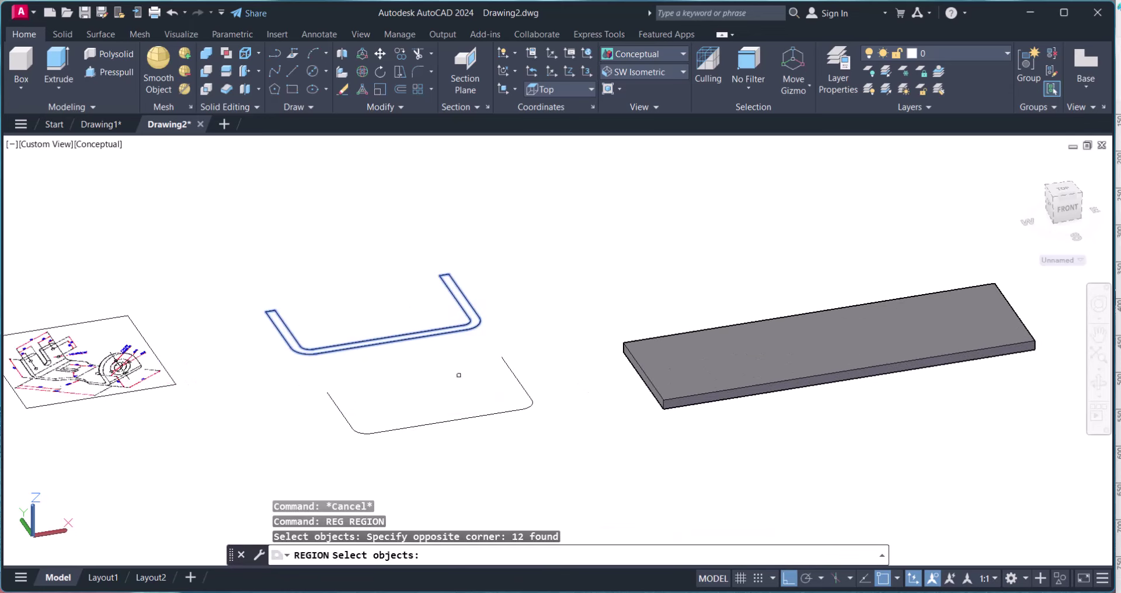
key("Return")
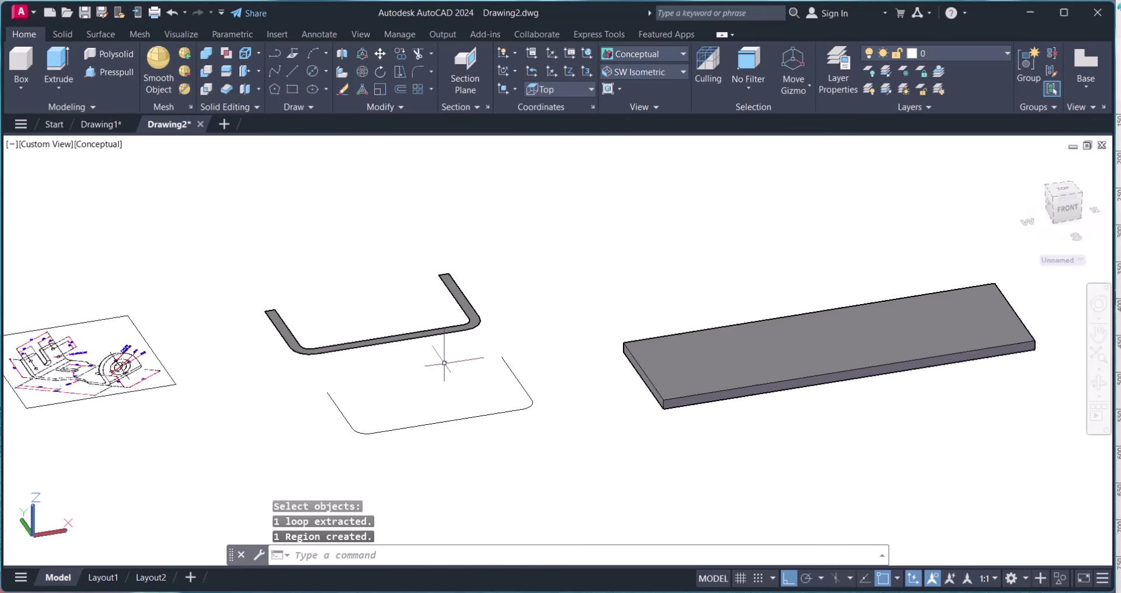
Step: Extrude the closed U-shaped profile region to a height of 70 units
left_click(47, 63)
left_click(403, 345)
right_click(408, 350)
left_click(426, 359)
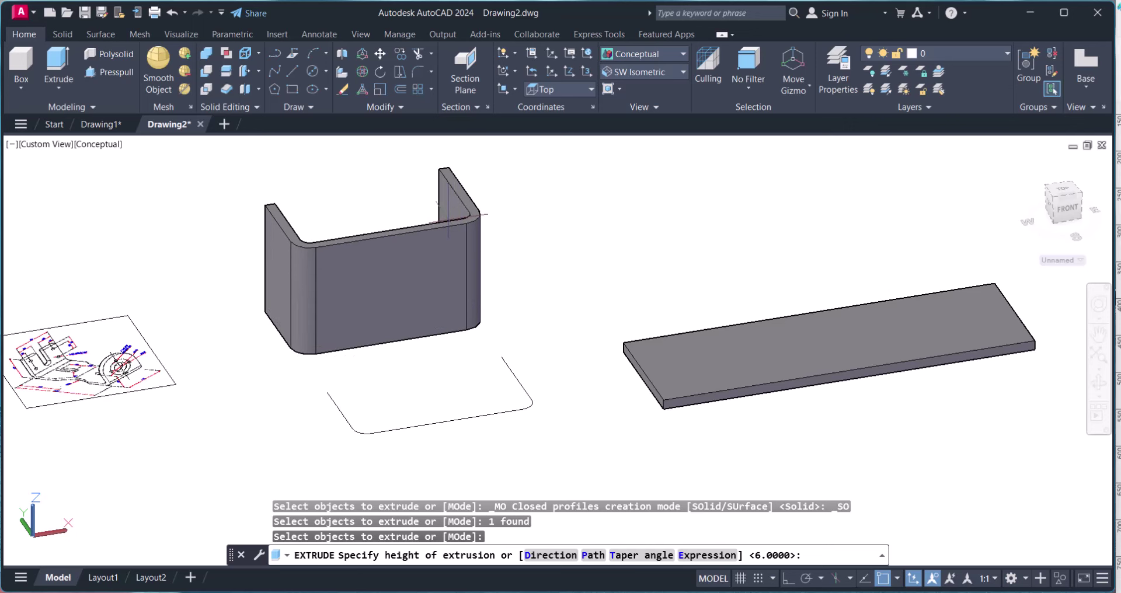
key("Return")
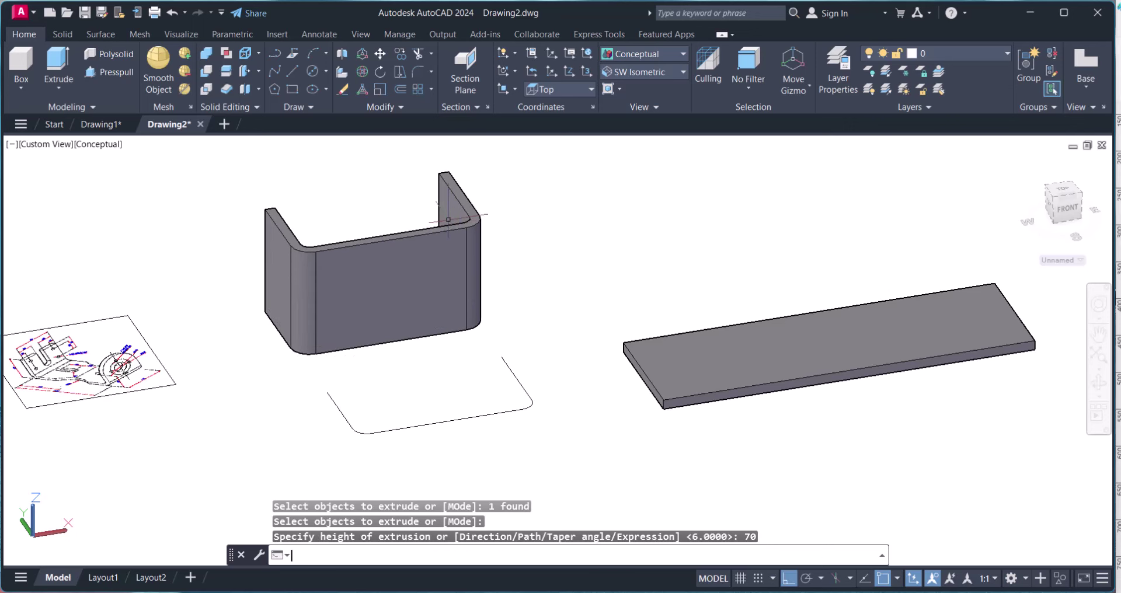
key("Escape")
key("Escape")
Step: Move the flat plate solid about 659 units in the negative X direction, past the reference image
scroll(500, 437, "down", 2)
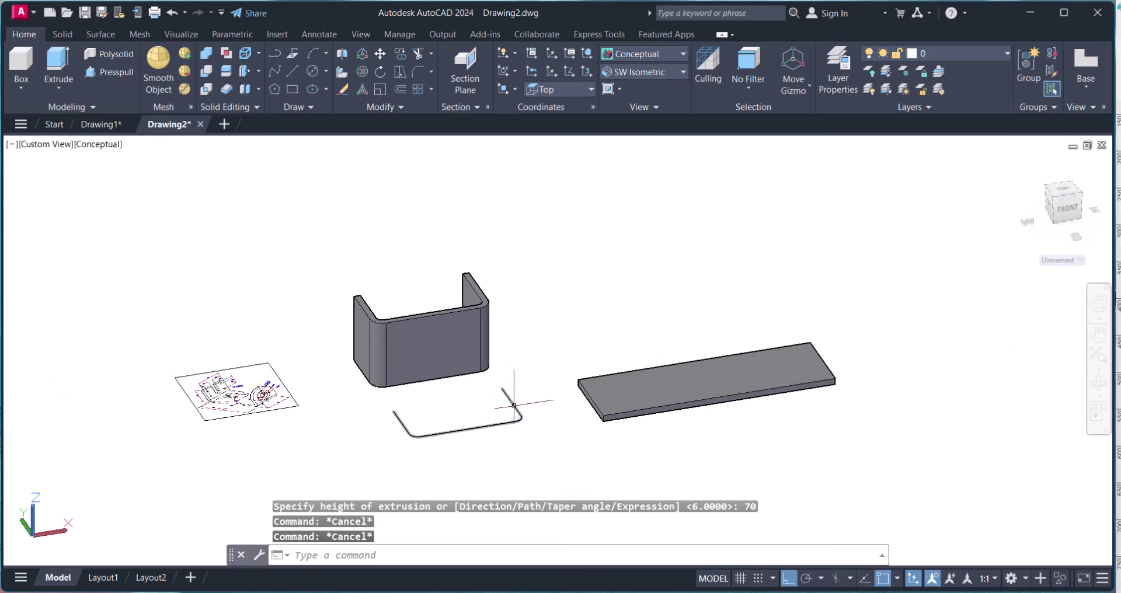
type("m")
key("Return")
left_click(726, 455)
left_click(643, 354)
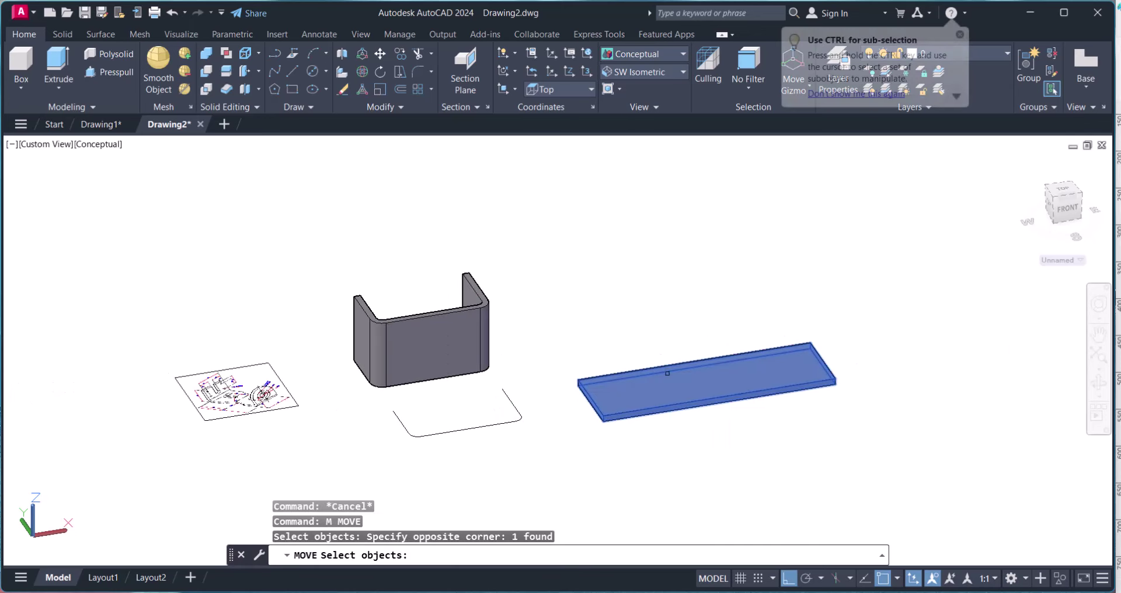
key("Return")
left_click(650, 451)
middle_click_drag(378, 444, 501, 366)
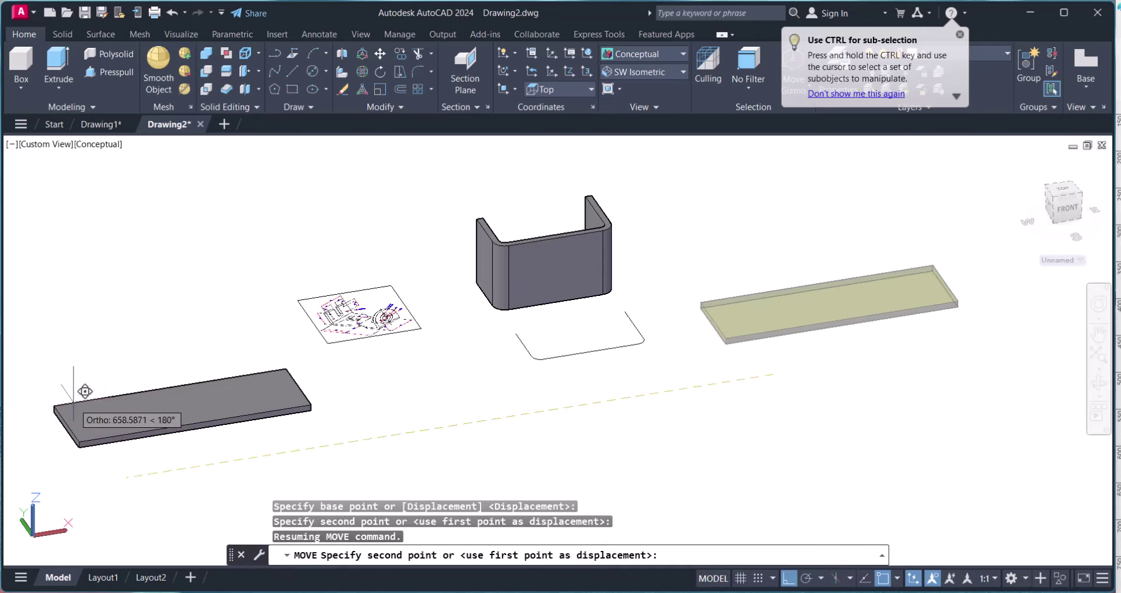
left_click(113, 459)
key("Escape")
key("Escape")
type("m")
key("Return")
left_click_drag(540, 363, 566, 335)
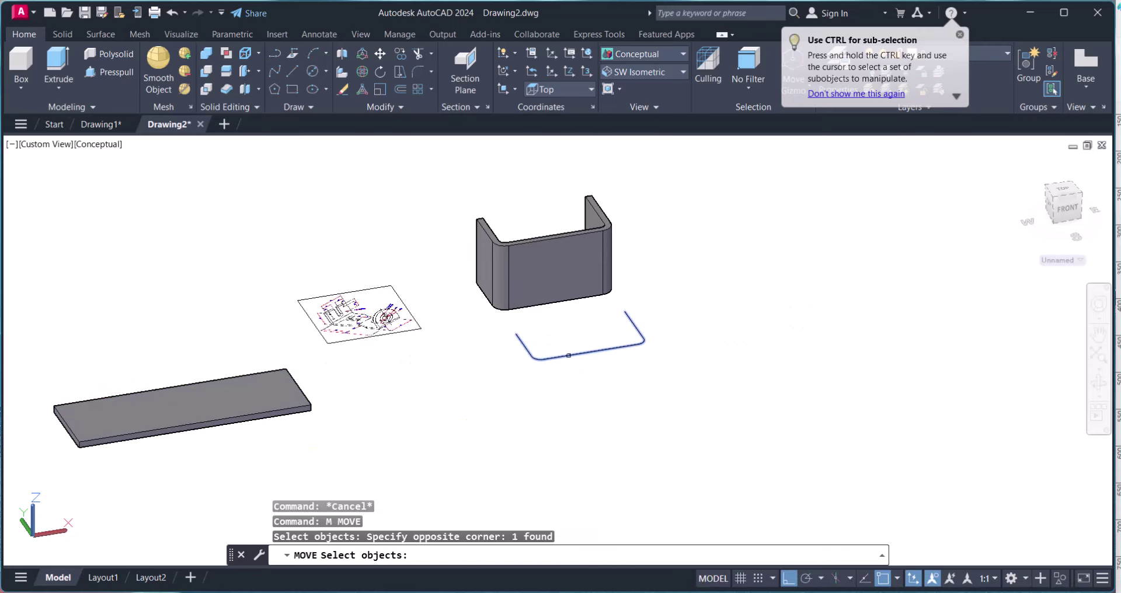
key("Return")
left_click(589, 380)
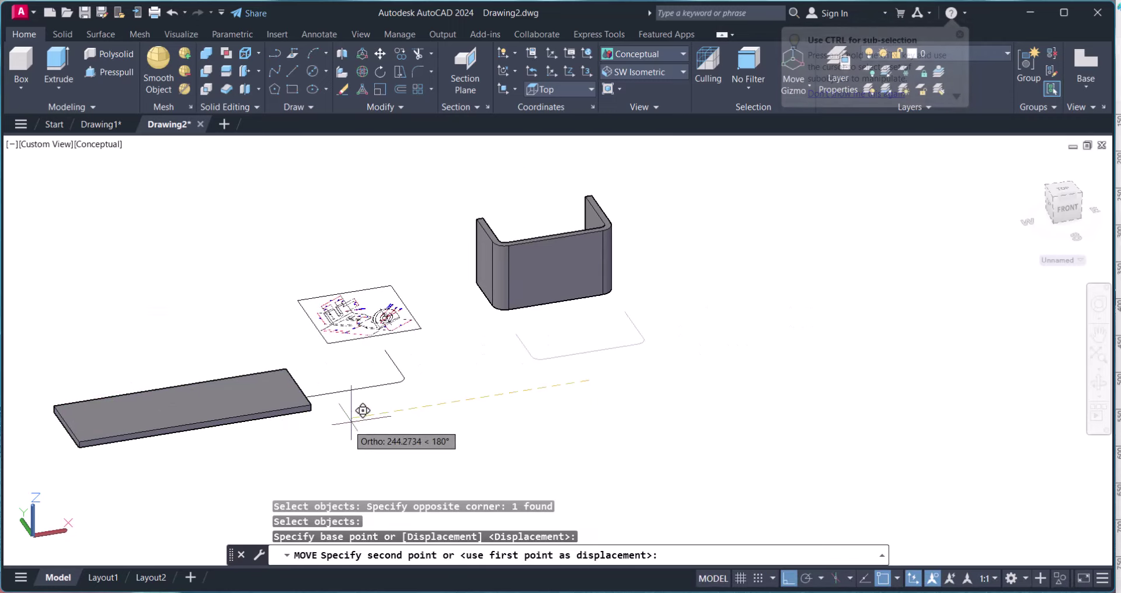
key("Escape")
Step: Move the open U-shaped line away from the extruded bracket in the negative X direction
middle_click_drag(400, 382, 346, 297)
scroll(440, 370, "down", 2)
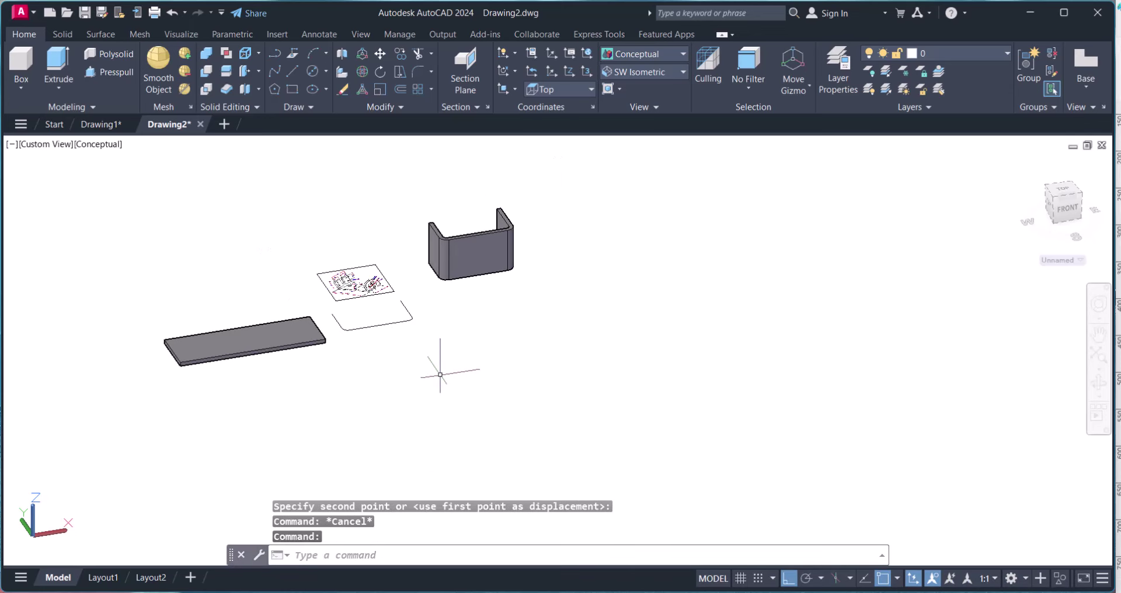
type("m")
key("Return")
left_click_drag(435, 355, 374, 313)
key("Return")
left_click(374, 313)
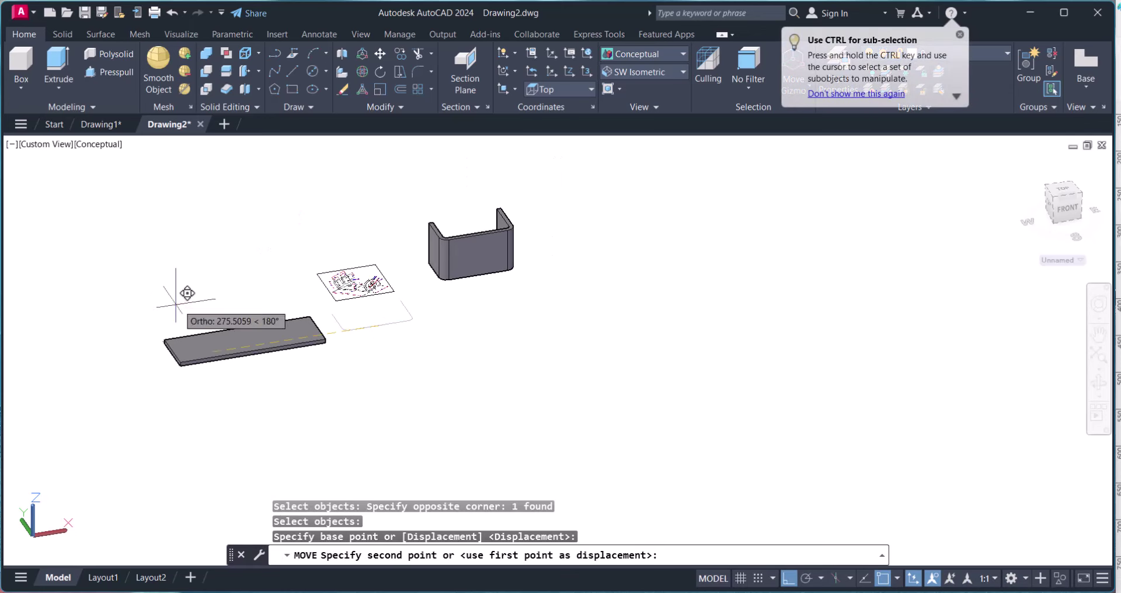
left_click(79, 360)
left_click(278, 418)
left_click(219, 349)
key("Escape")
key("Escape")
Step: Align the UCS to the outer side face of the bracket's flange nearest the reference image, using the Object option
scroll(376, 175, "up", 3)
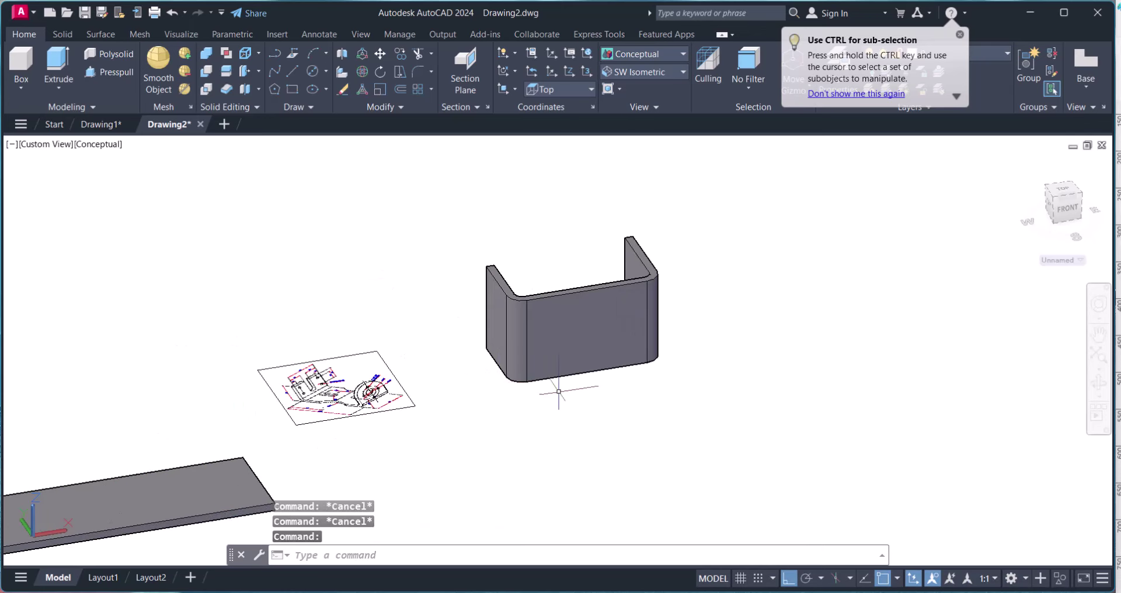
key("Escape")
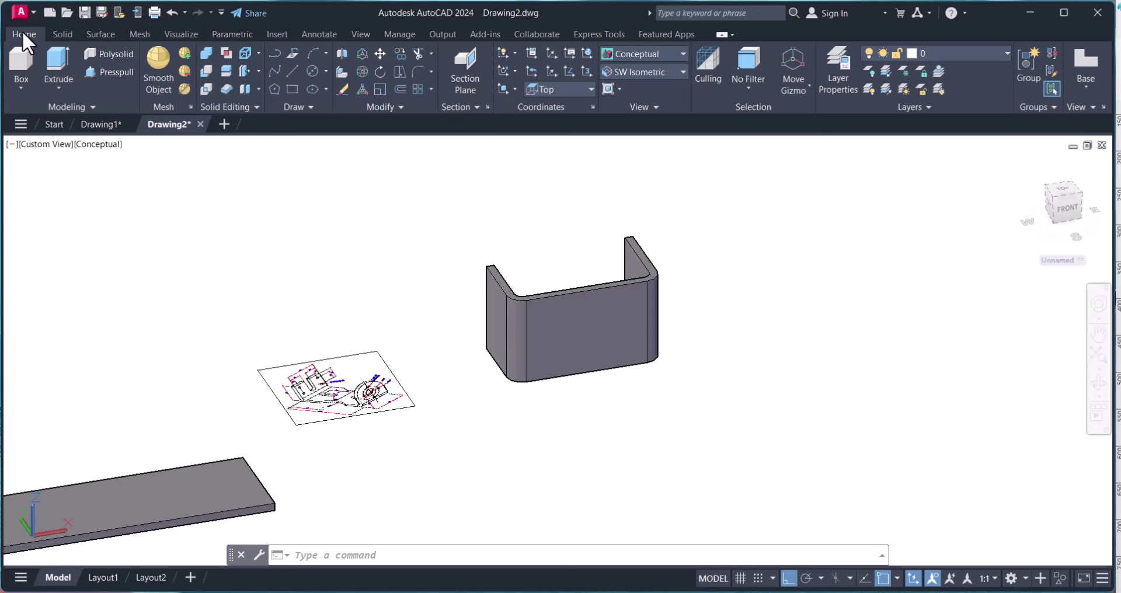
left_click(513, 89)
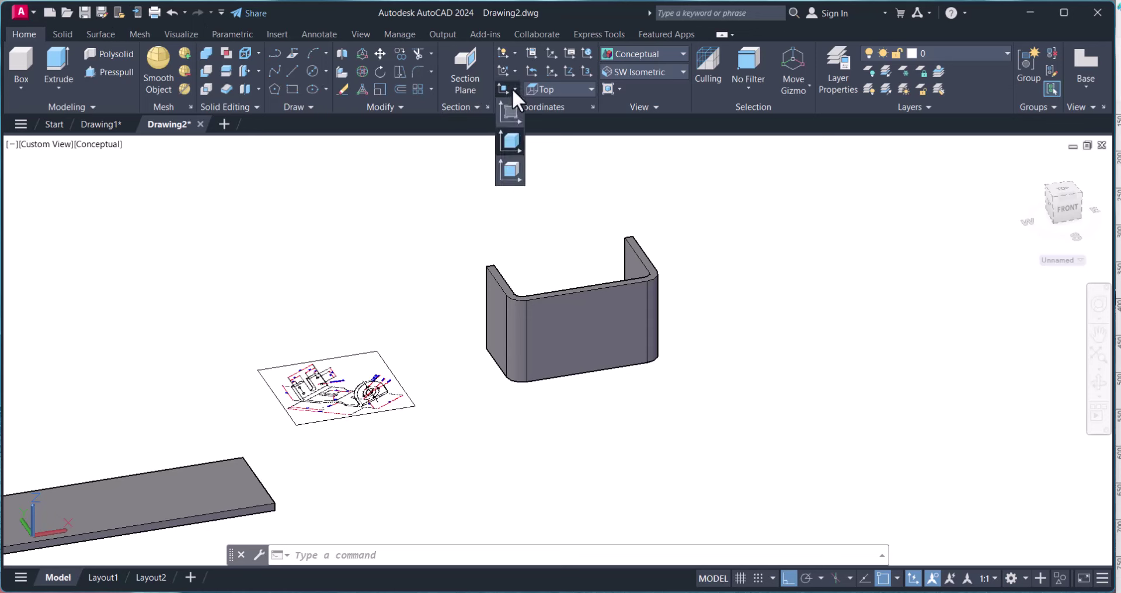
left_click(514, 142)
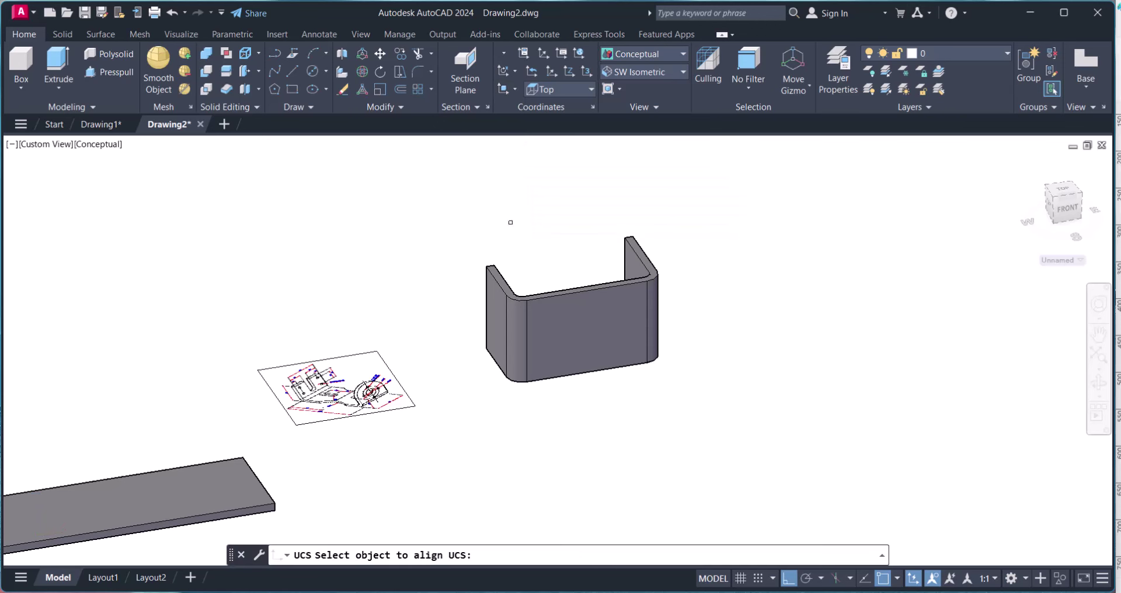
left_click(496, 304)
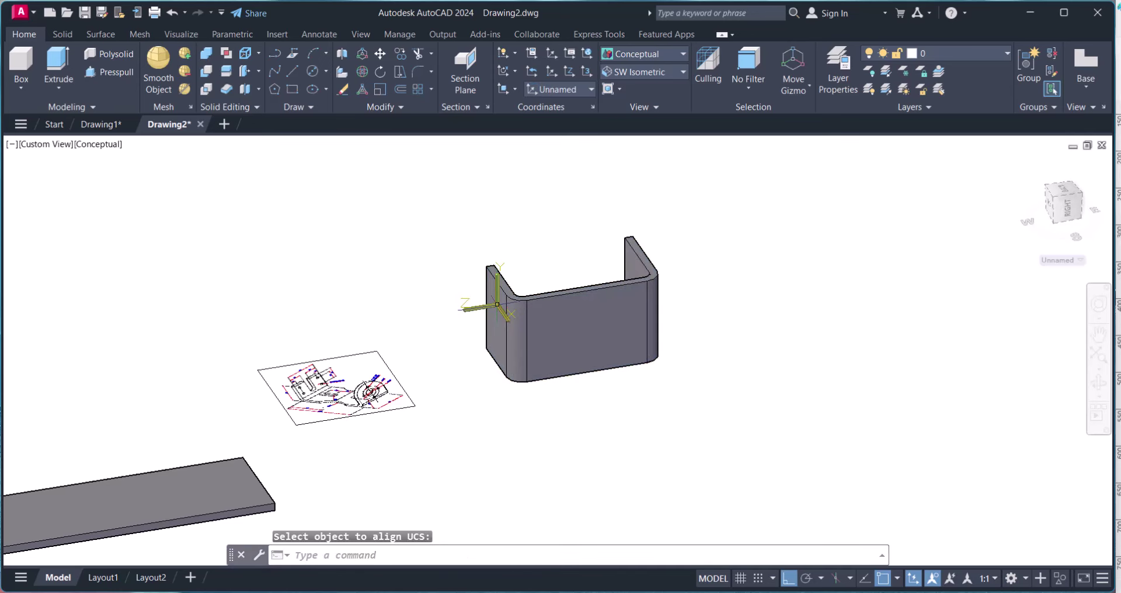
Step: Rotate the bracket 270° about the lower corner of its flange so the U opens upward
left_click(462, 556)
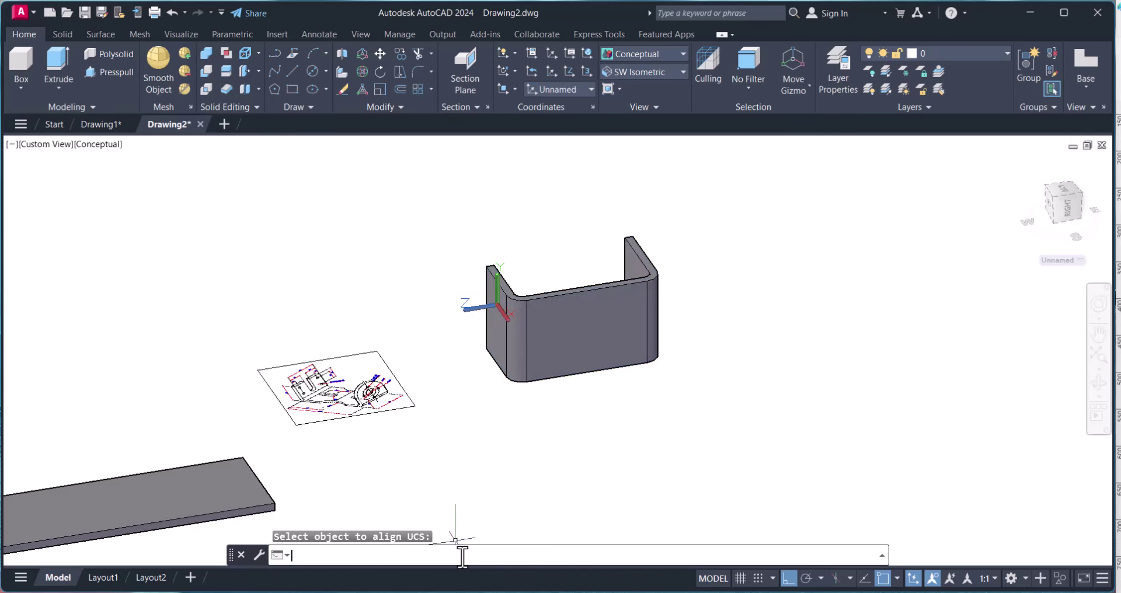
type("ROTATE")
key("Return")
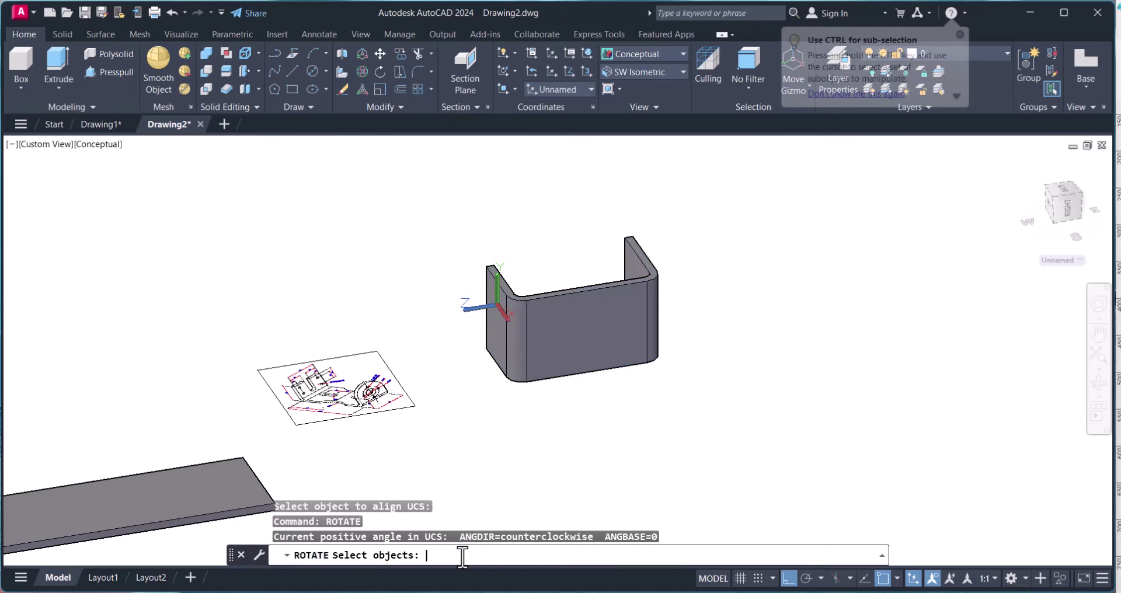
left_click(503, 343)
key("Return")
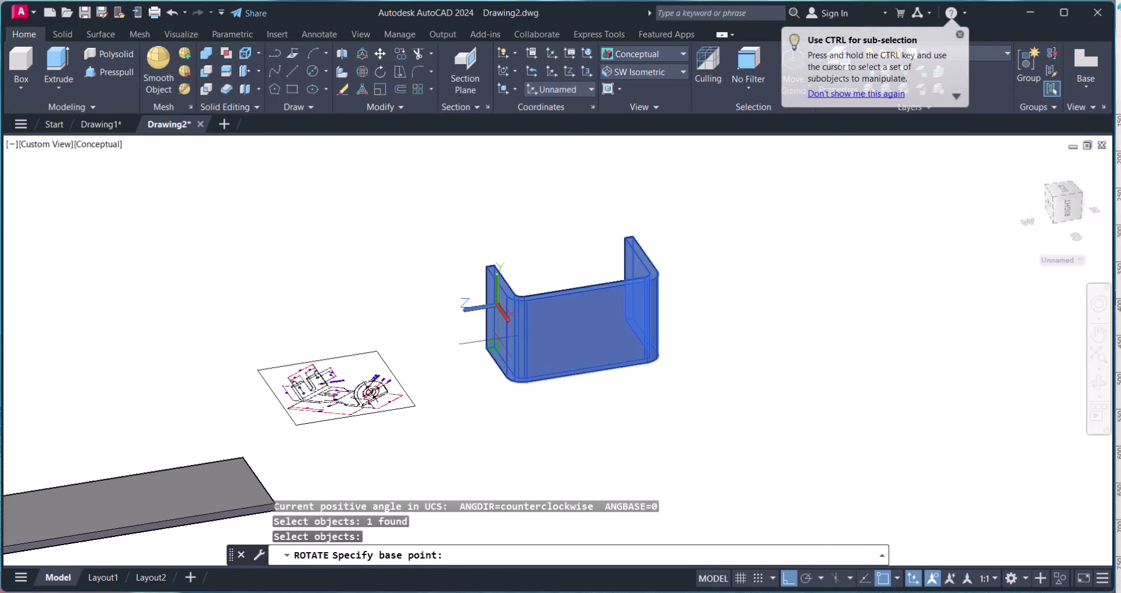
left_click(485, 348)
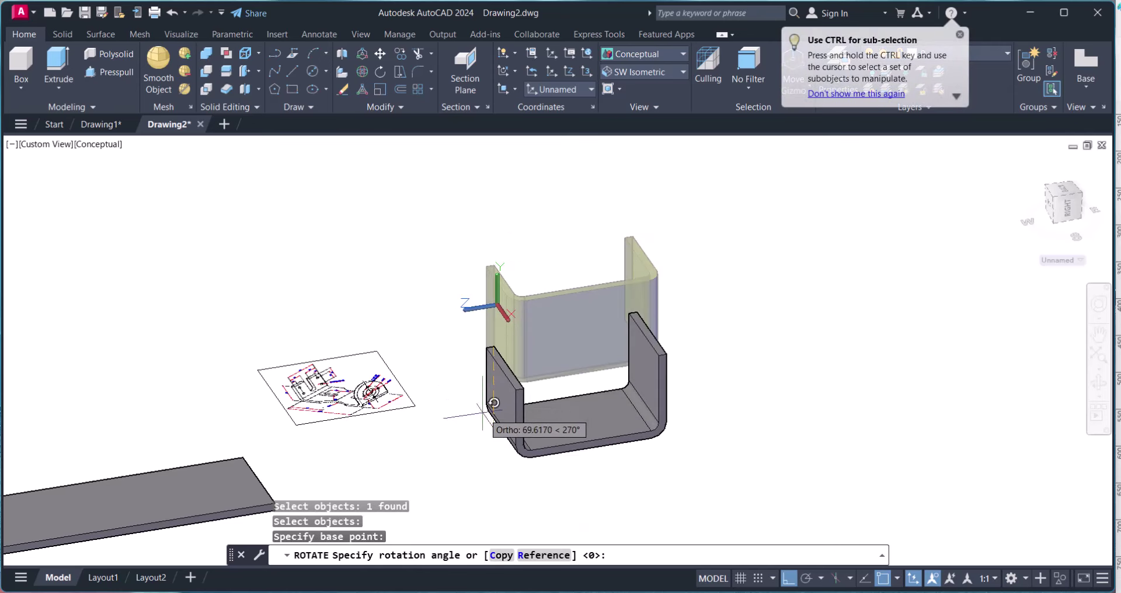
left_click(471, 459)
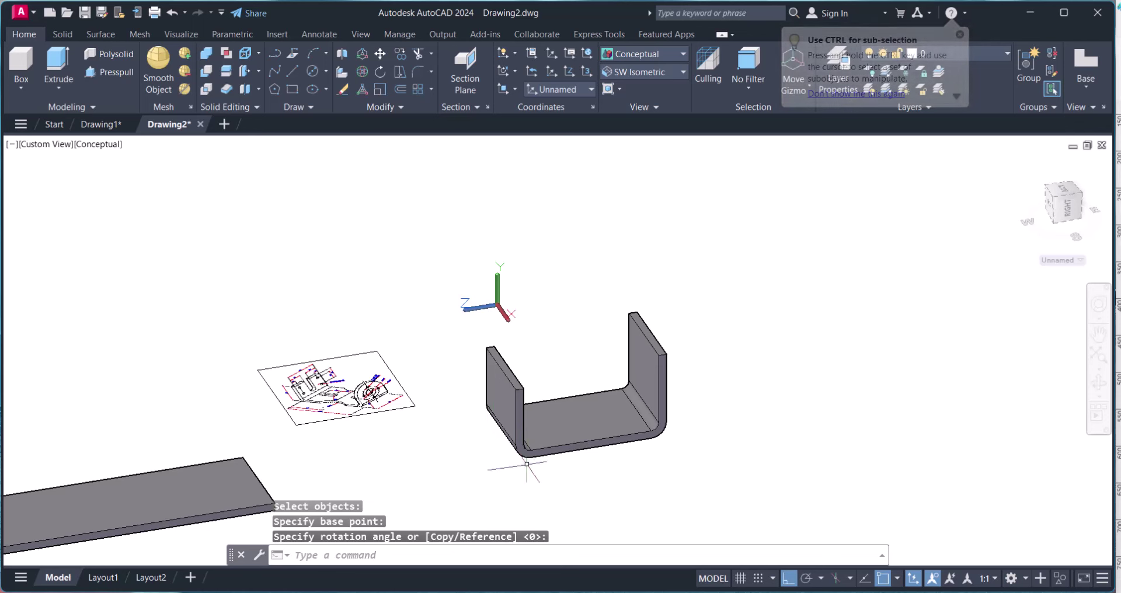
key("Escape")
key("Escape")
type("R")
key("Escape")
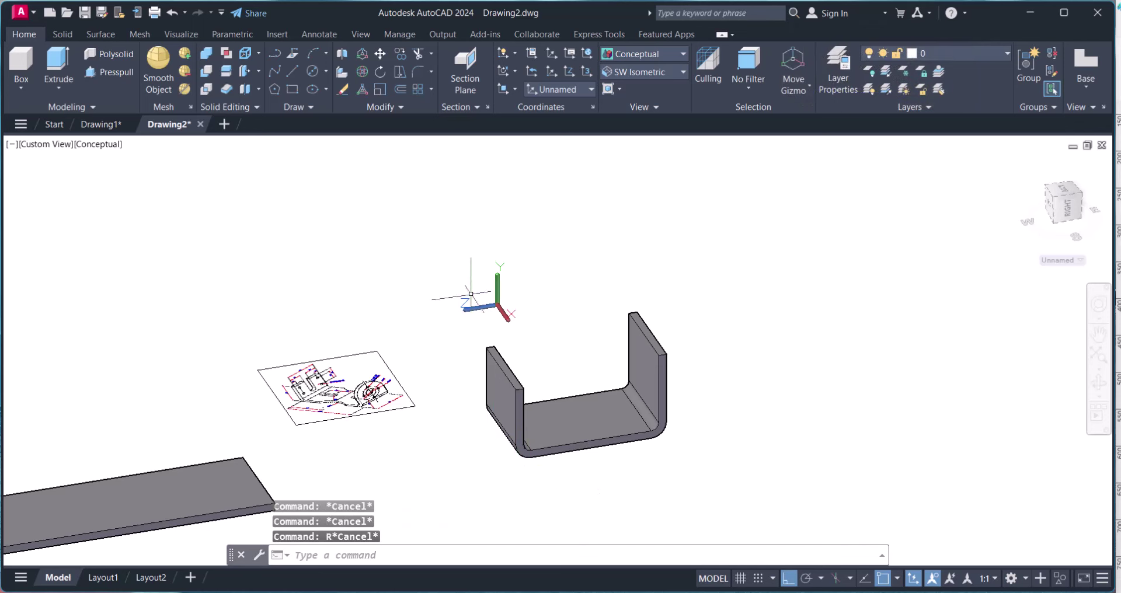
Step: Align the UCS to the flat inner face of the bracket's base, using the Object option
left_click(510, 86)
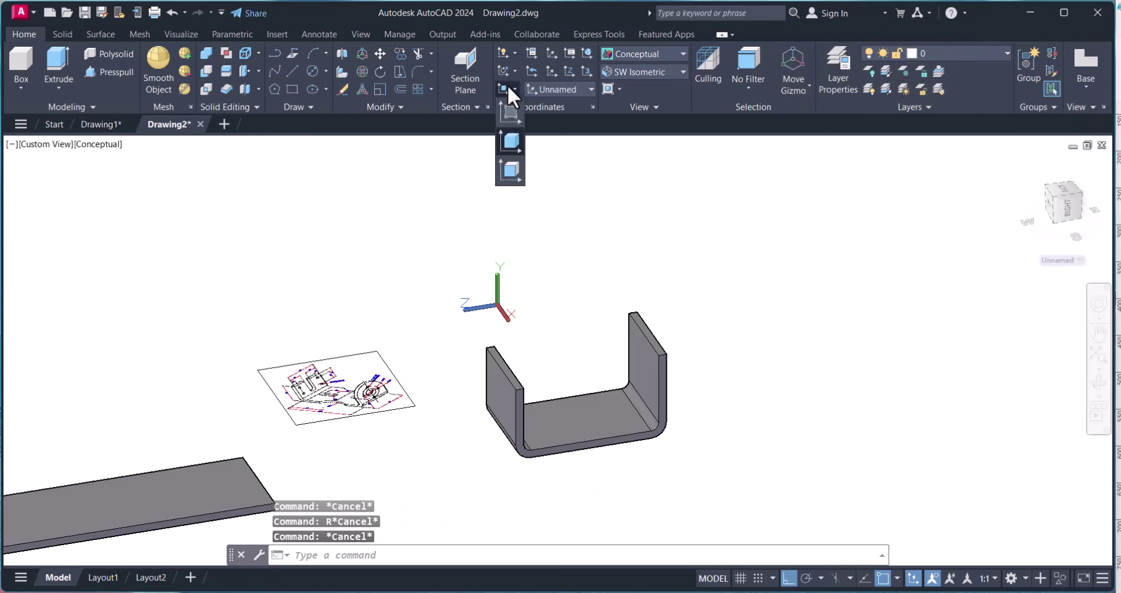
left_click(512, 139)
key("Escape")
key("Escape")
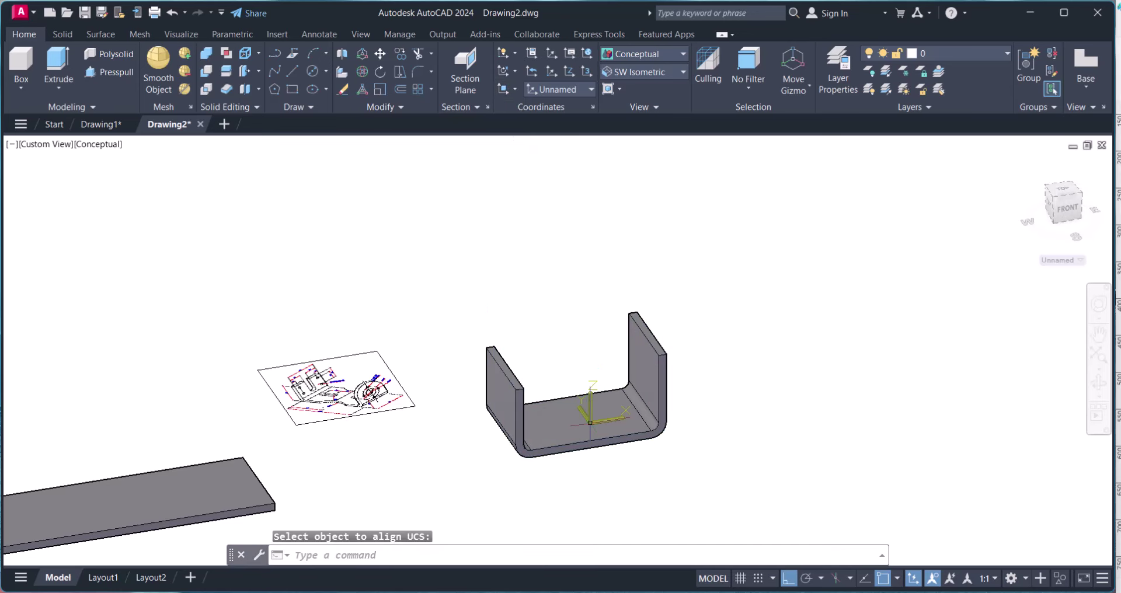
Step: Rotate the bracket 270° in the horizontal plane about a point on its base
type("ro")
key("Return")
left_click(663, 469)
left_click(601, 408)
key("Return")
left_click(603, 395)
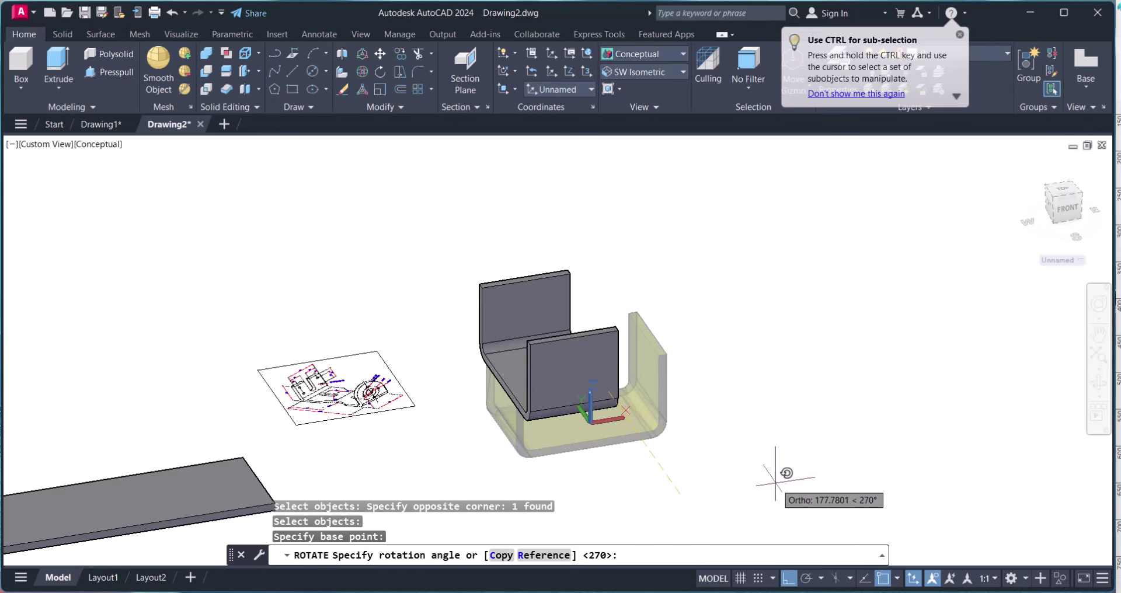
key("Escape")
Step: Switch the model to the SW Isometric view
left_click(656, 71)
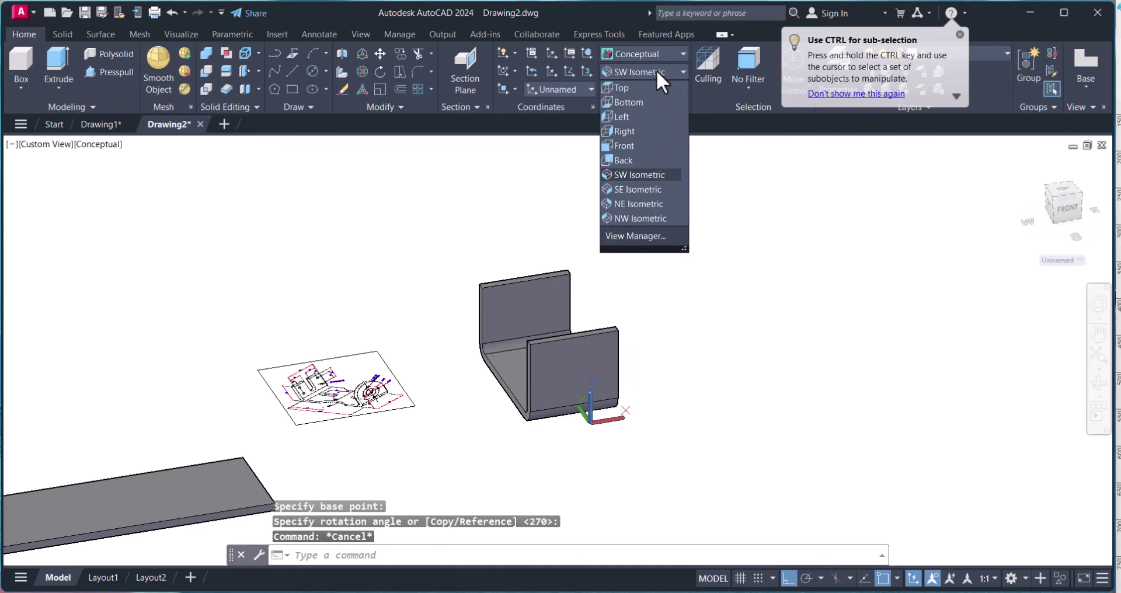
left_click(664, 186)
scroll(684, 222, "up", 5)
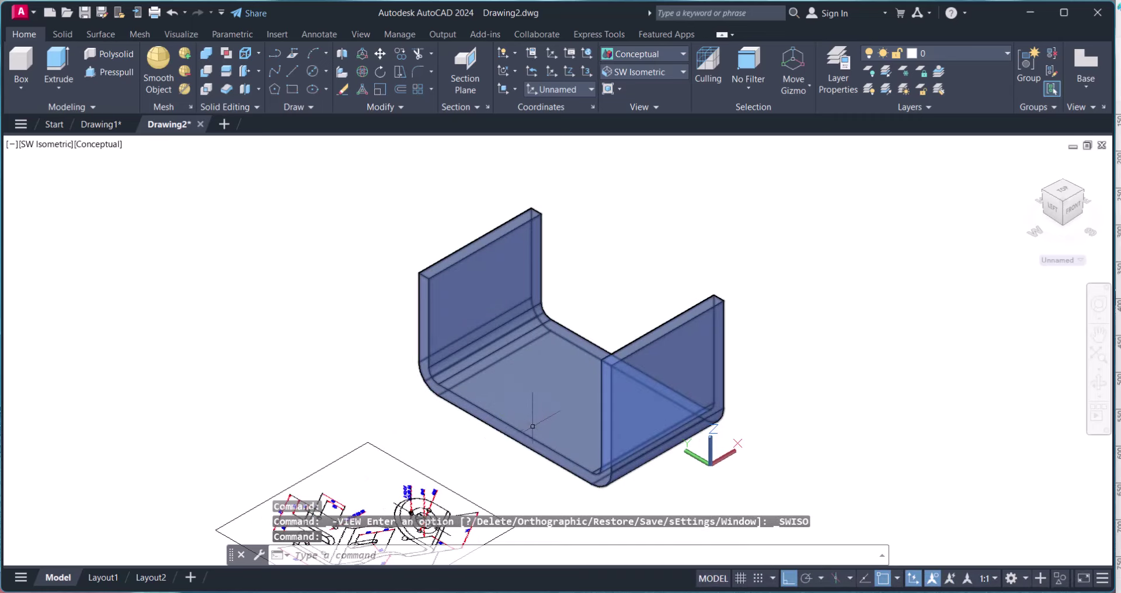
Step: Move the bracket in the positive X direction, farther away from the reference image
type("m")
key("Return")
left_click(658, 491)
left_click(590, 417)
key("Return")
left_click(590, 417)
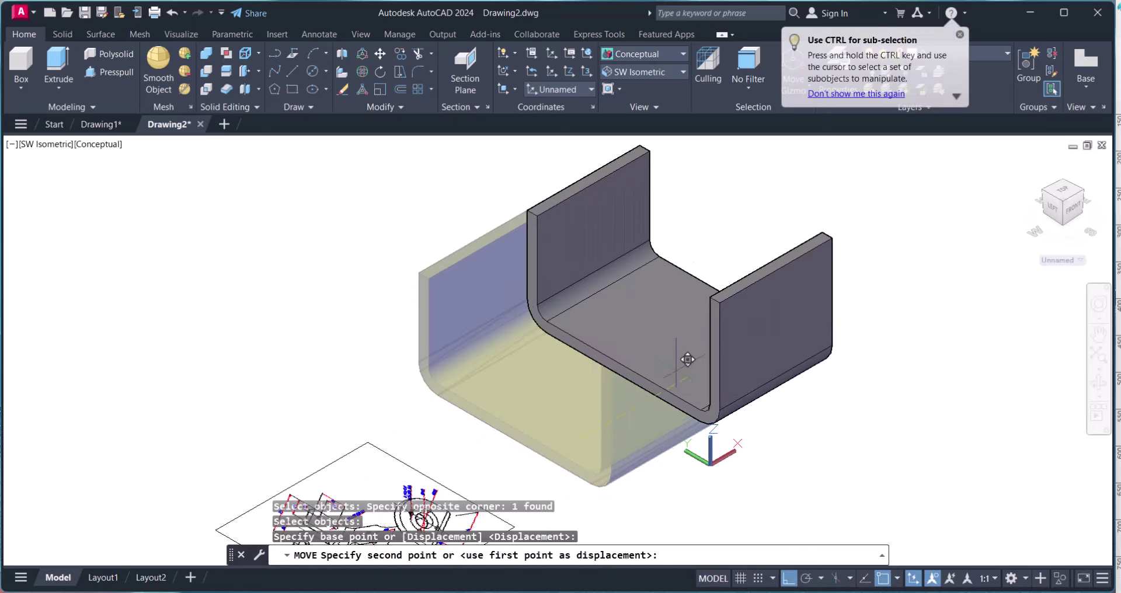
left_click(753, 343)
key("Escape")
middle_click_drag(675, 373, 523, 432)
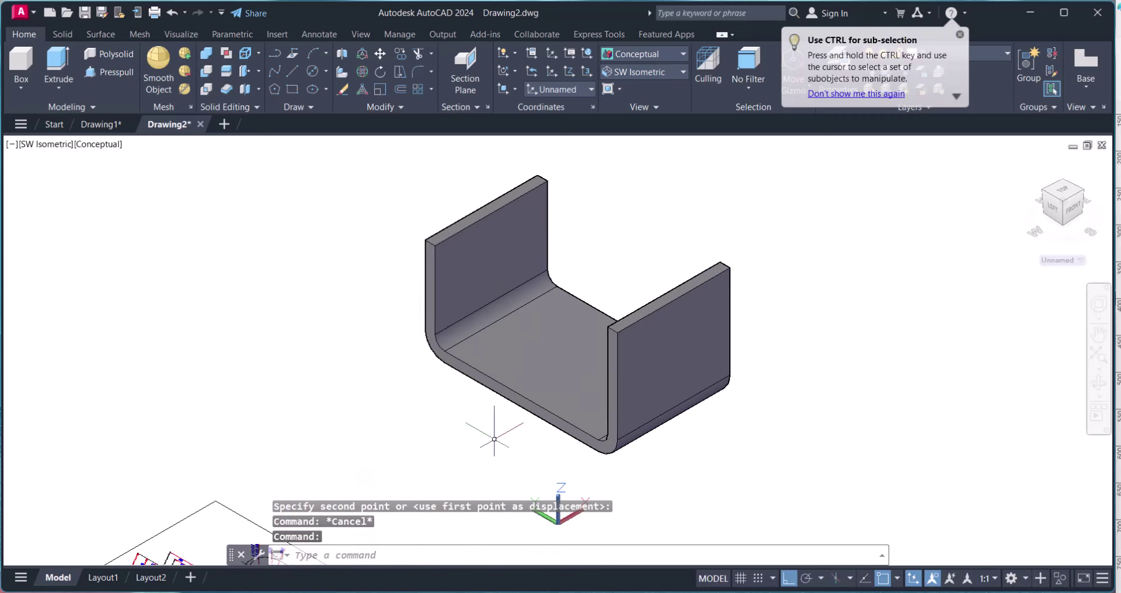
scroll(470, 413, "down", 3)
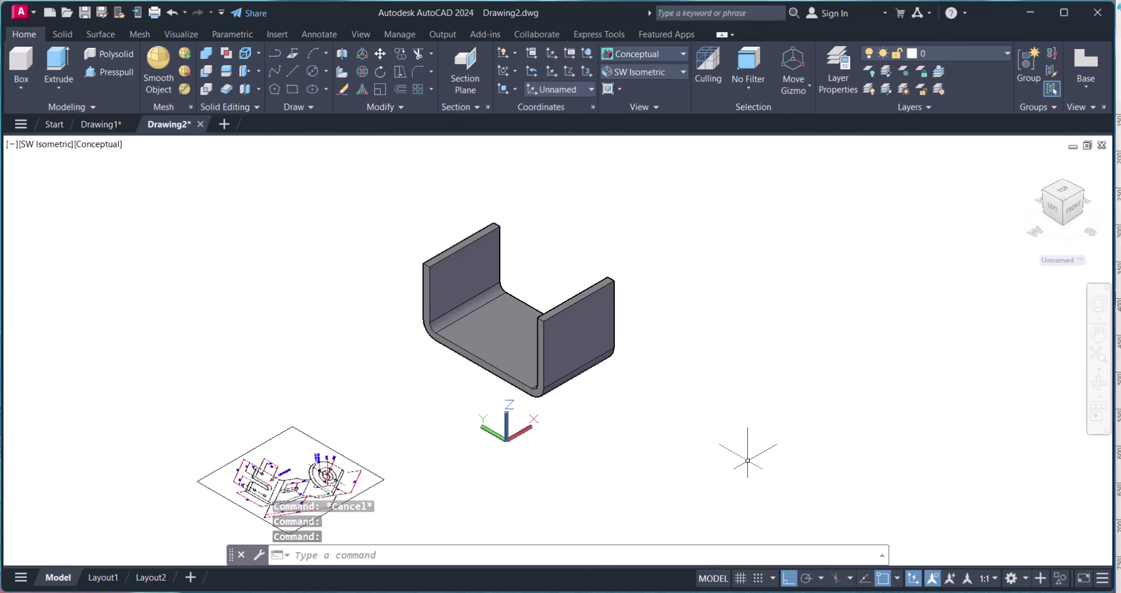
scroll(525, 394, "up", 2)
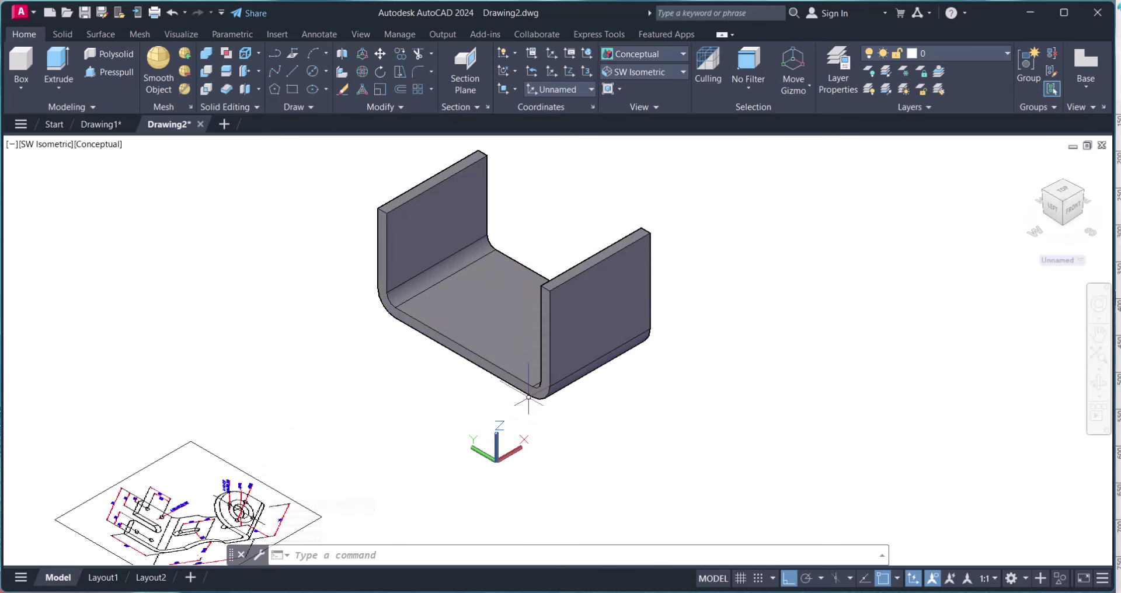
type("l")
key("Return")
key("Escape")
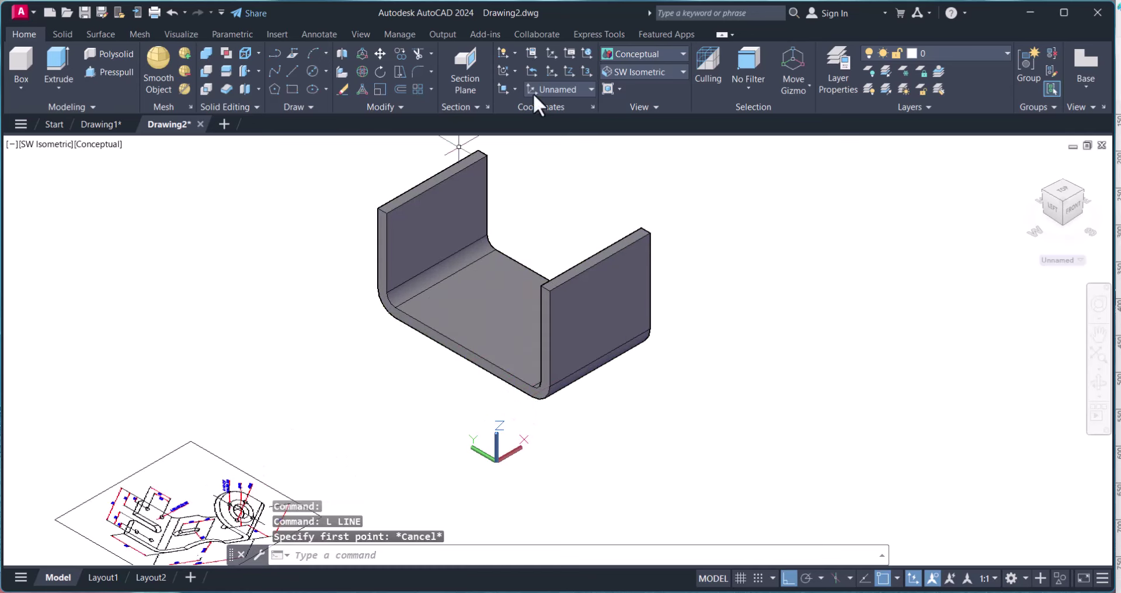
Step: Set the visual style to 2D Wireframe and switch the model to the Top view
left_click(653, 76)
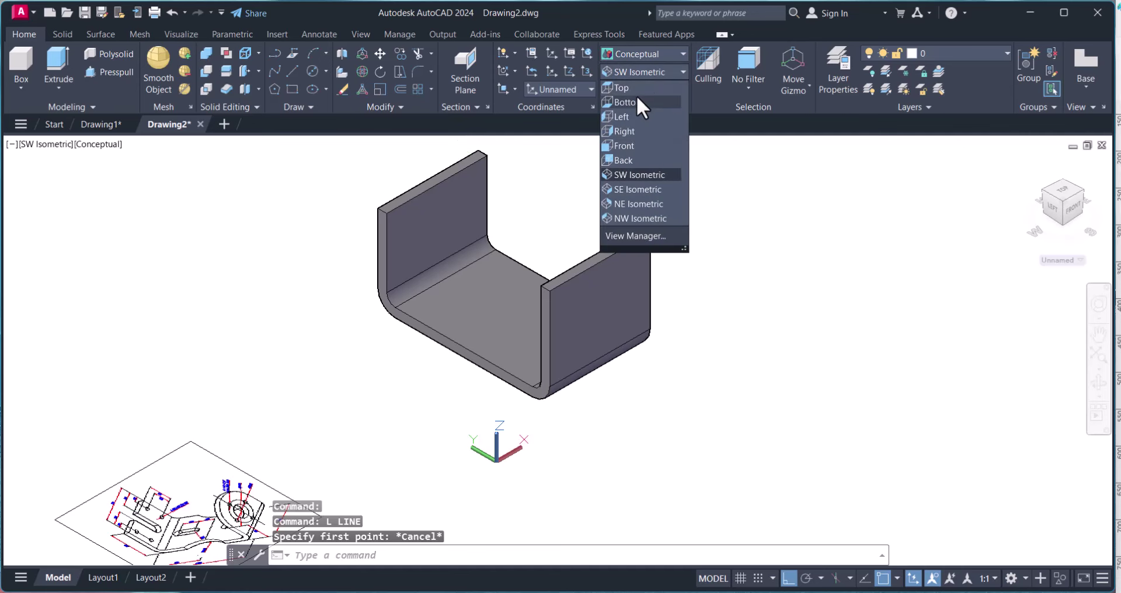
left_click(635, 55)
left_click(637, 55)
left_click(640, 59)
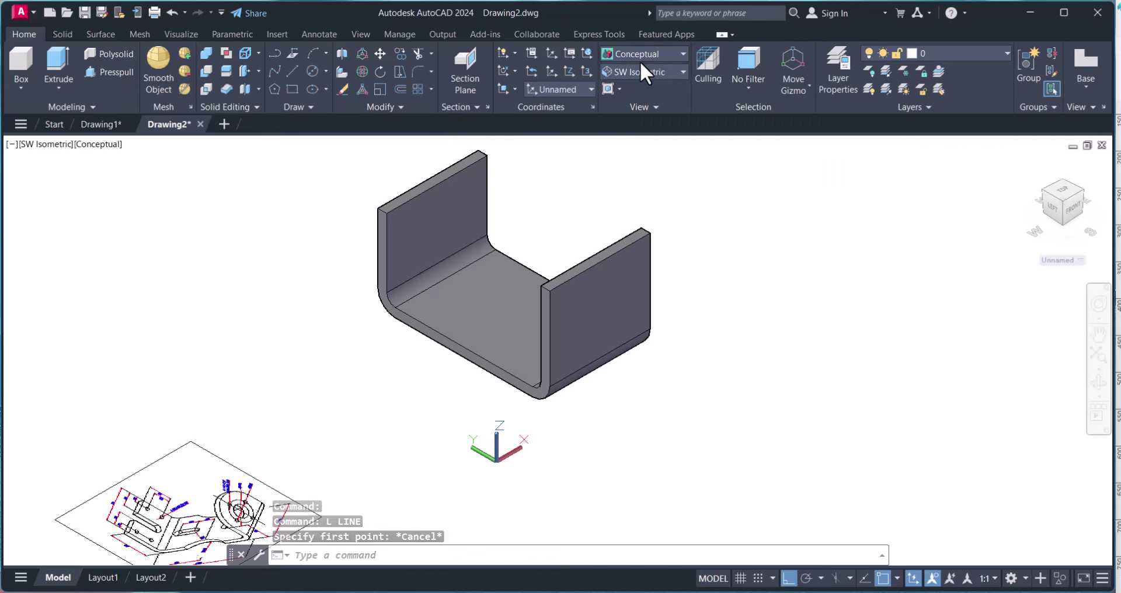
left_click(642, 57)
left_click(626, 79)
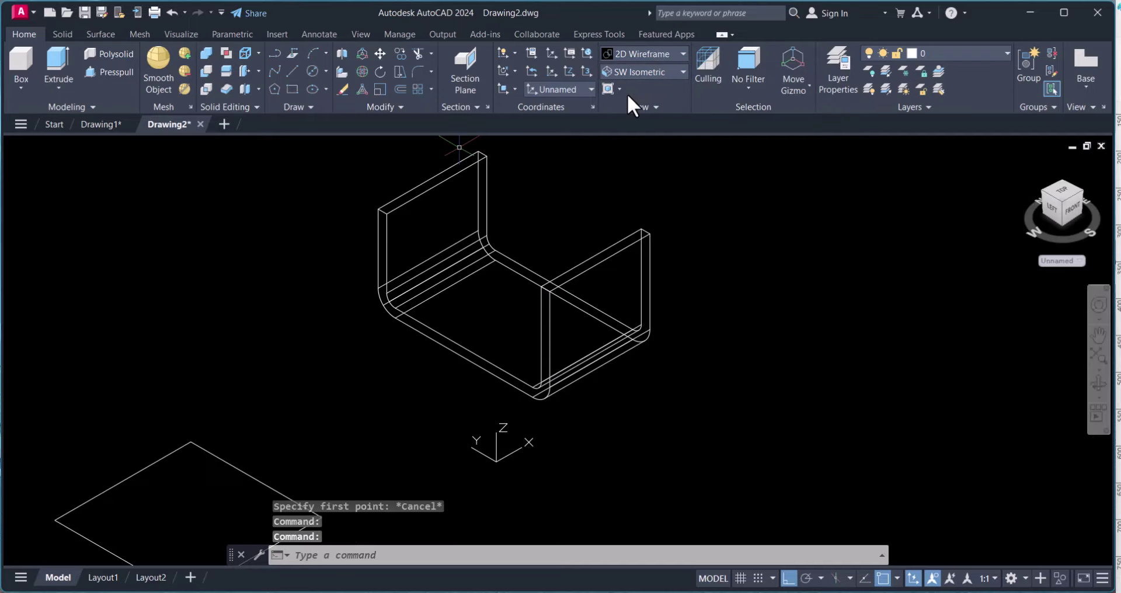
left_click(663, 74)
left_click(632, 86)
middle_click_drag(876, 313, 698, 325)
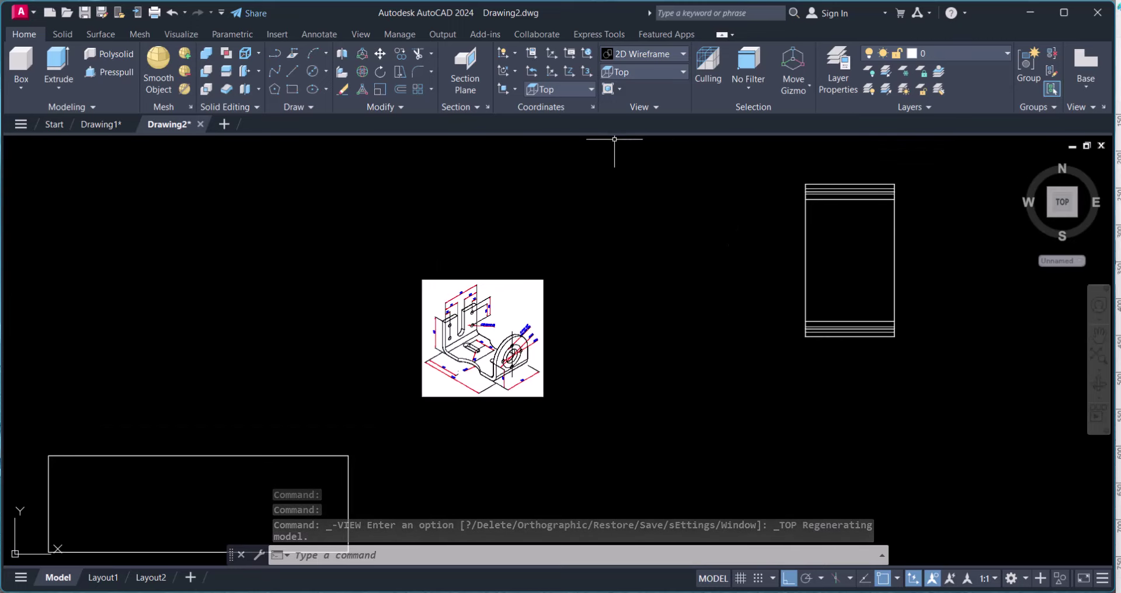
Step: Switch the model to the SW Isometric view and bring the bracket into view
left_click(646, 71)
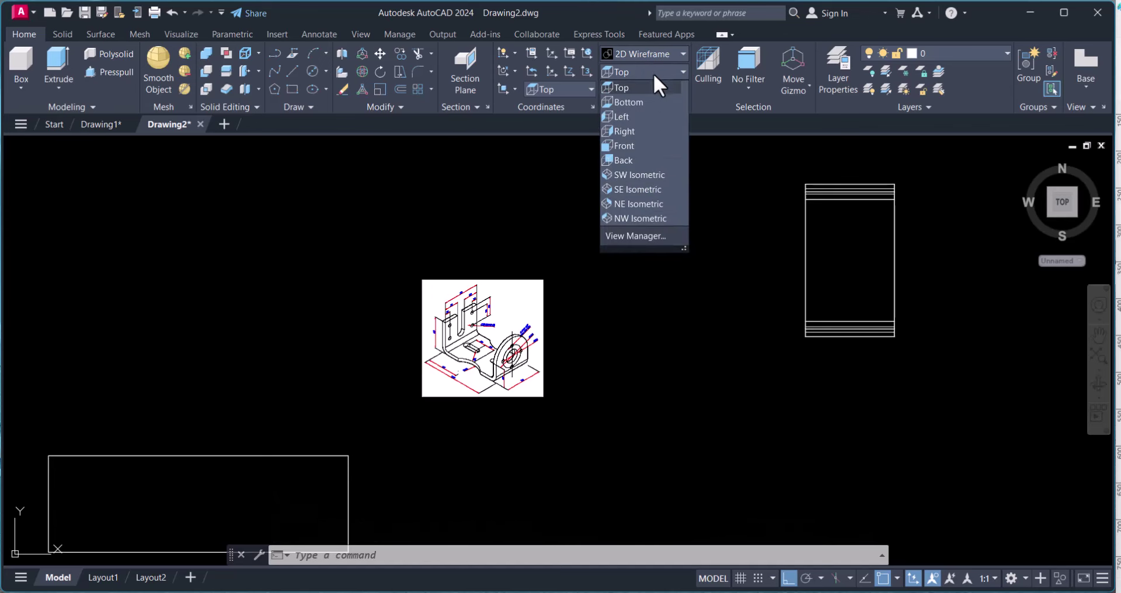
left_click(650, 174)
mouse_move(680, 296)
middle_mouse_down()
mouse_move(653, 303)
mouse_move(565, 387)
middle_mouse_up()
scroll(601, 350, "up", 4)
middle_click_drag(598, 348, 533, 390)
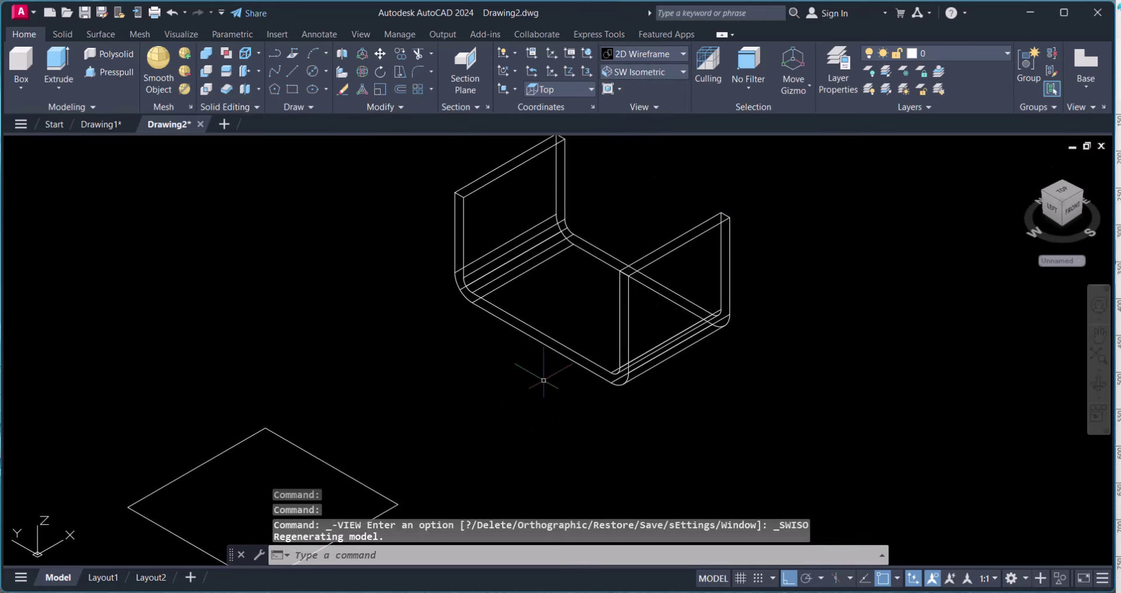
Step: Draw a line across the bracket's base between the midpoints of its two opposite open edges
type("l")
key("Return")
left_click(542, 331)
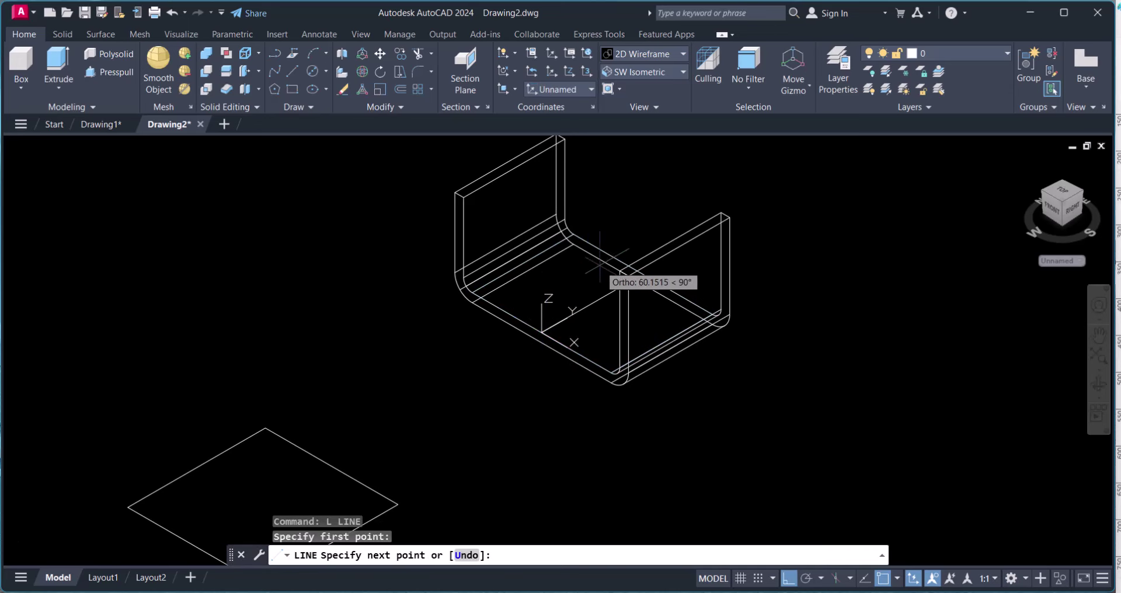
scroll(607, 268, "up", 5)
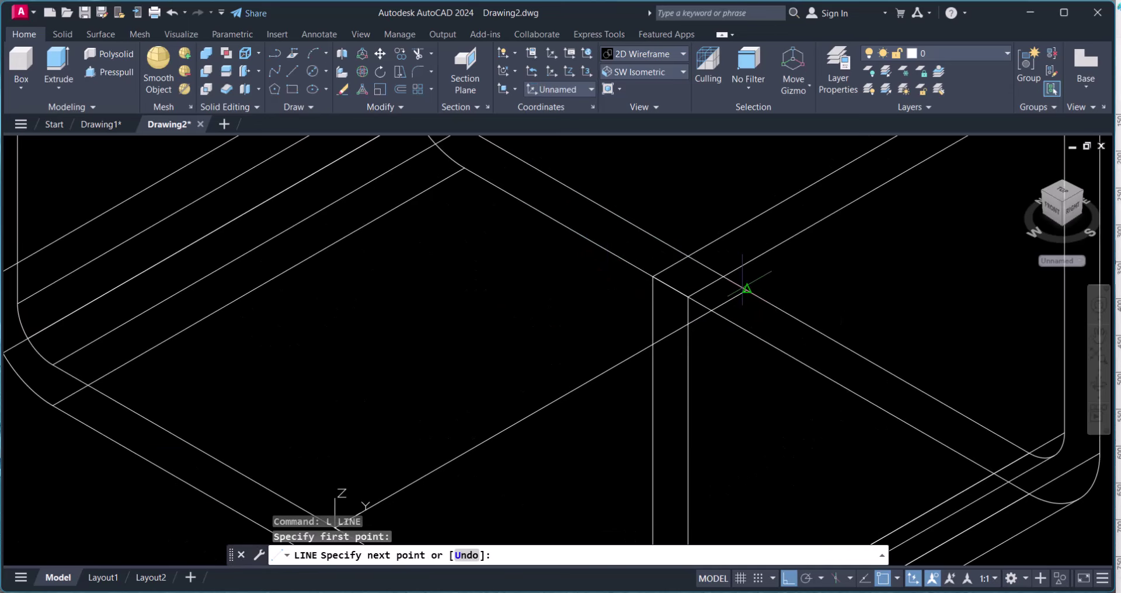
key("Escape")
scroll(647, 358, "down", 5)
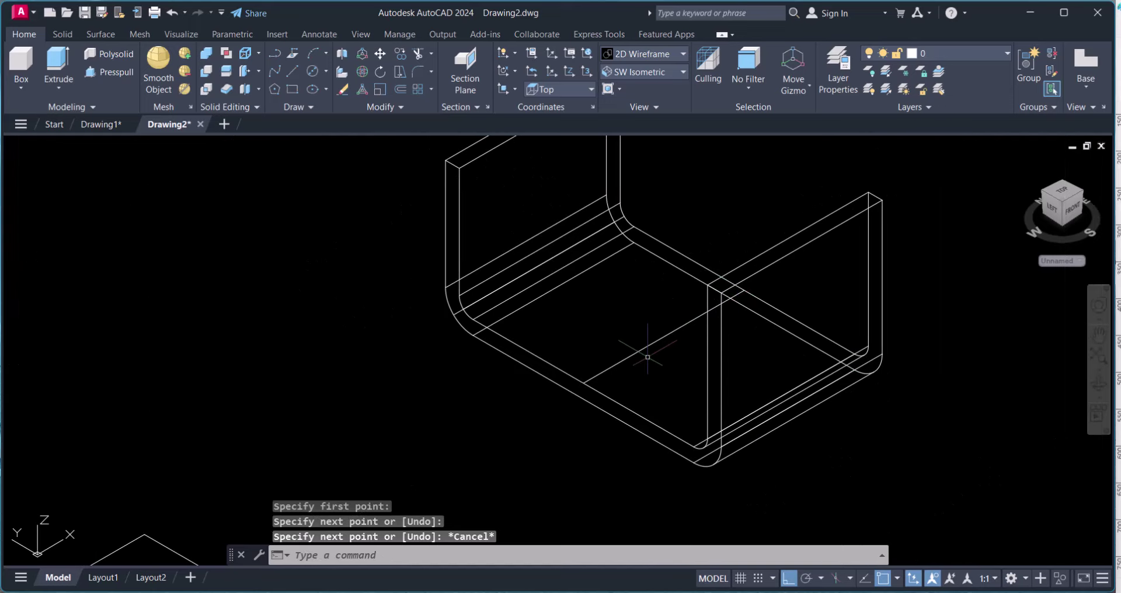
Step: Draw a line from the midpoint of the crosswise line to the midpoint of the base edge at the far-left bend
type("l")
key("Return")
left_click(664, 336)
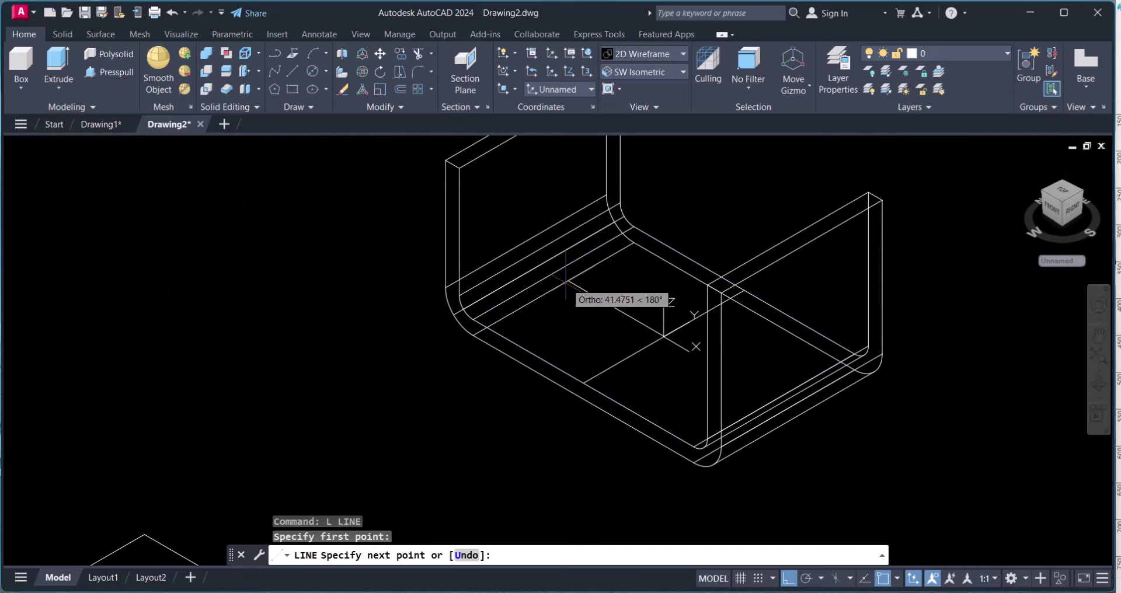
scroll(549, 265, "up", 2)
left_click(545, 262)
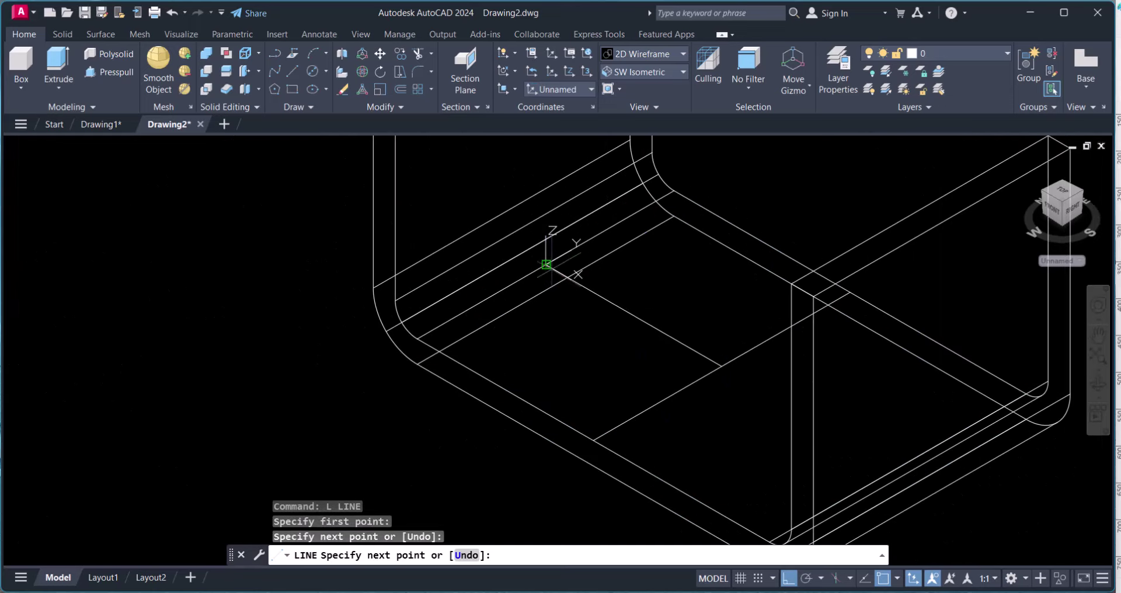
key("Escape")
scroll(585, 350, "down", 4)
Step: Set the visual style to Conceptual and examine the slot dimensions of the base in the reference drawing
middle_click_drag(490, 400, 541, 231)
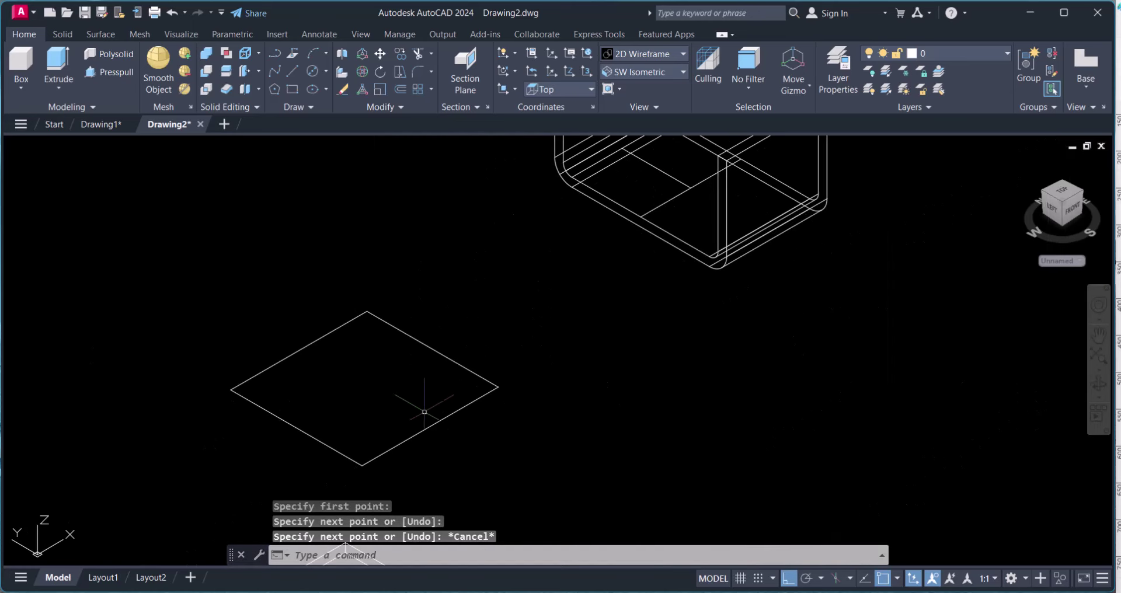
middle_click_drag(424, 423, 418, 383)
key("Escape")
left_click(647, 54)
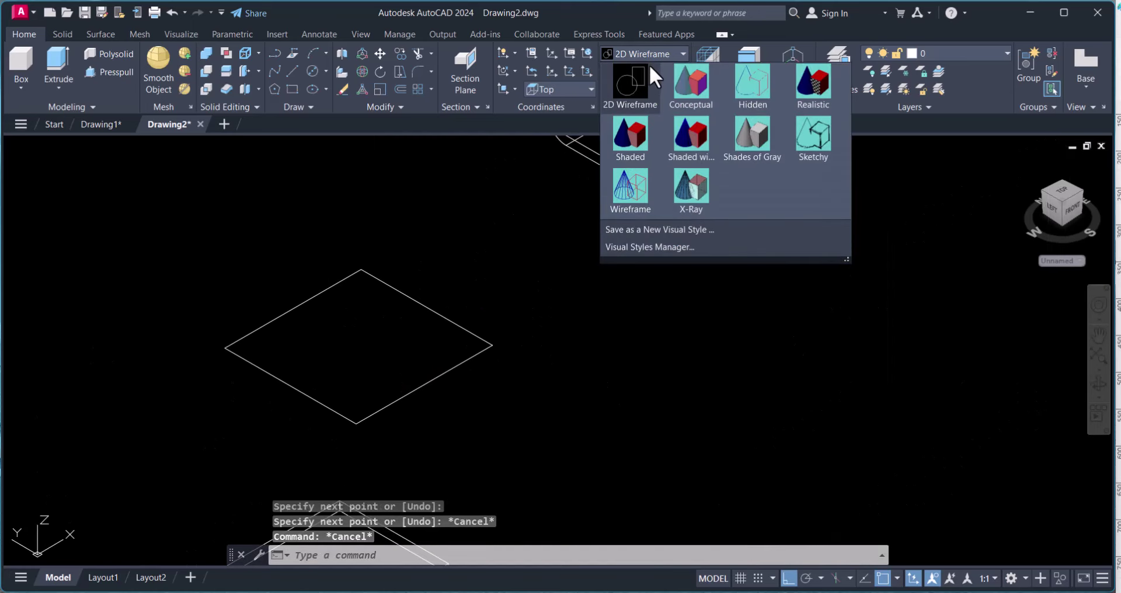
left_click(689, 86)
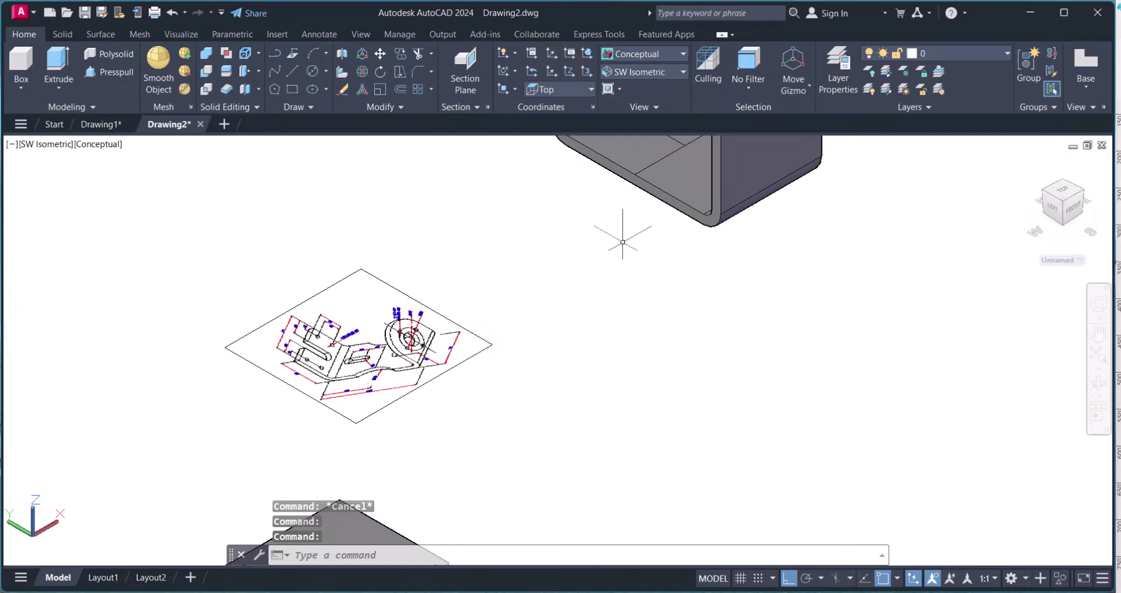
scroll(372, 353, "up", 6)
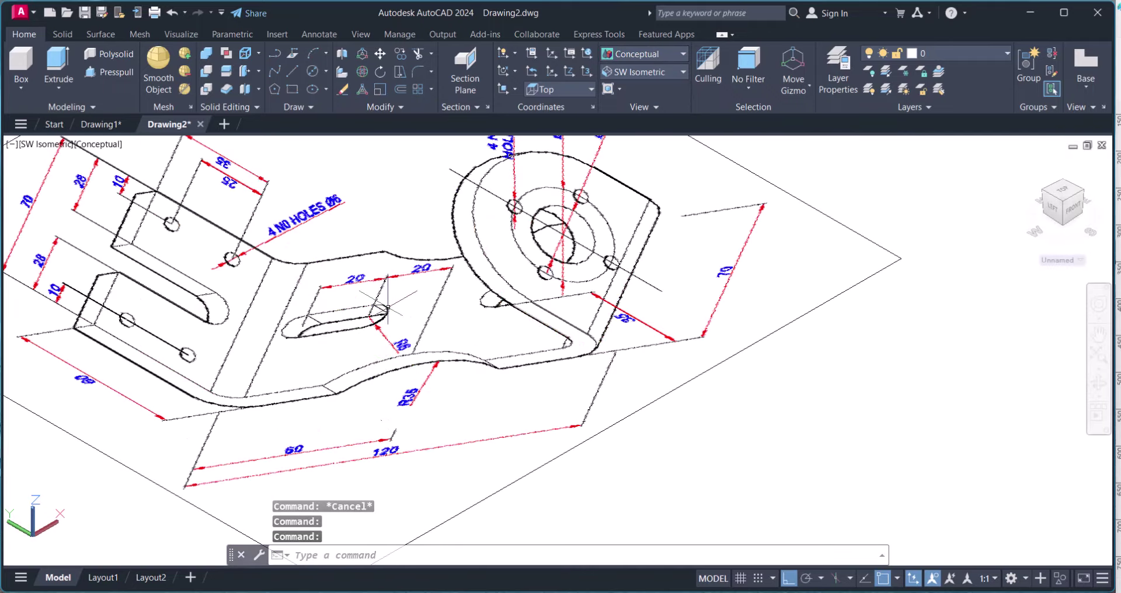
mouse_move(413, 297)
middle_mouse_down()
mouse_move(360, 355)
mouse_move(351, 417)
middle_mouse_up()
scroll(351, 417, "down", 4)
middle_click_drag(635, 256, 436, 440)
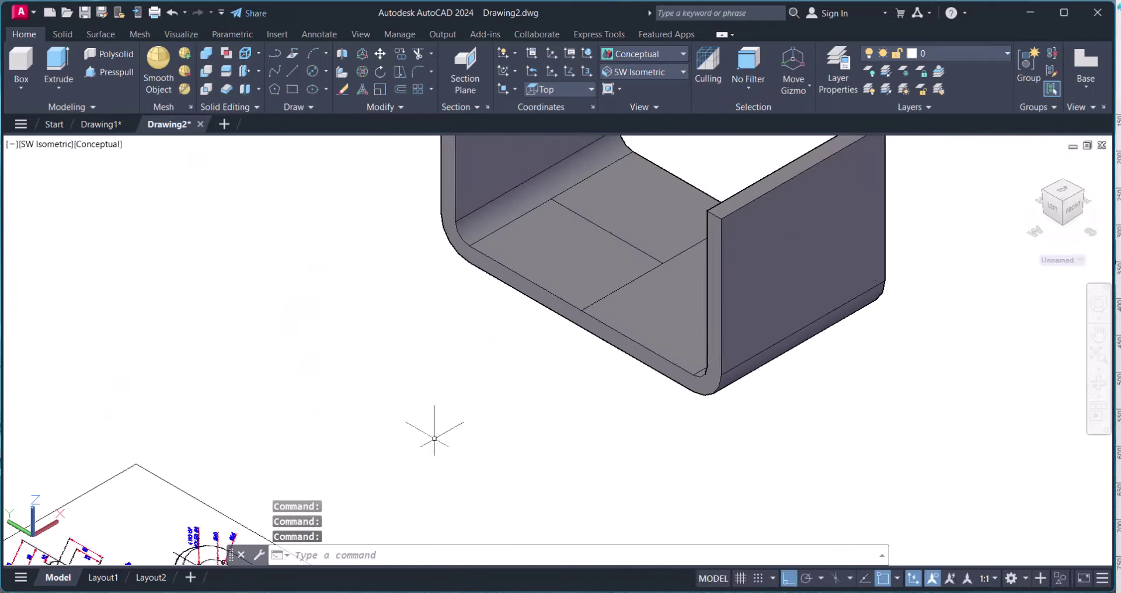
Step: Offset the crosswise centre line on the base by 20 toward the far-left bend
middle_click_drag(636, 287, 583, 358)
key("Escape")
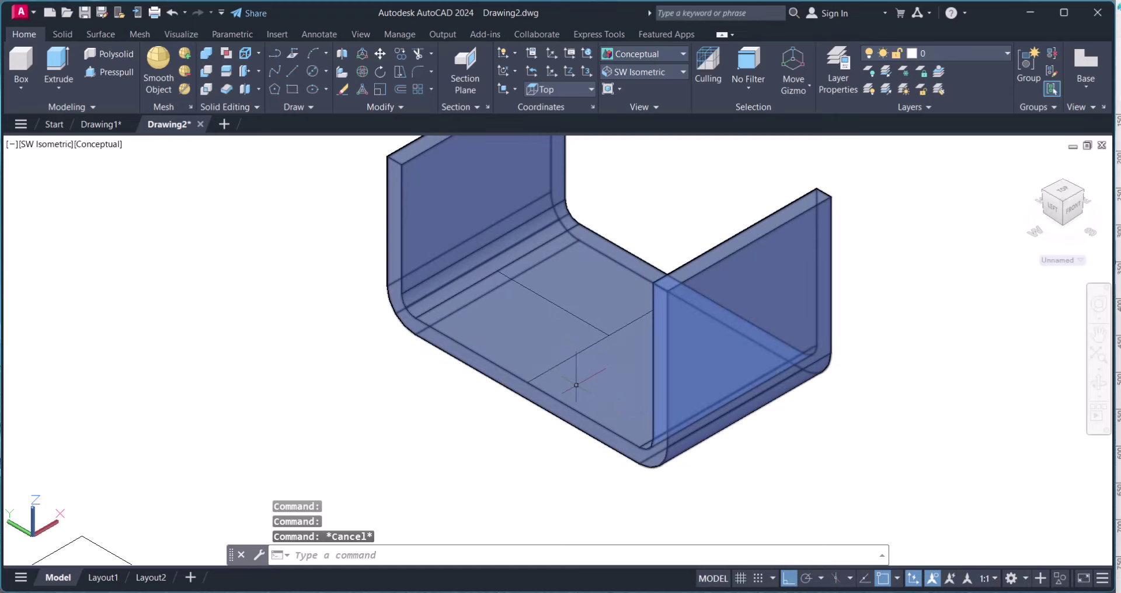
type("o")
key("Return")
type("20")
key("Return")
left_click(578, 386)
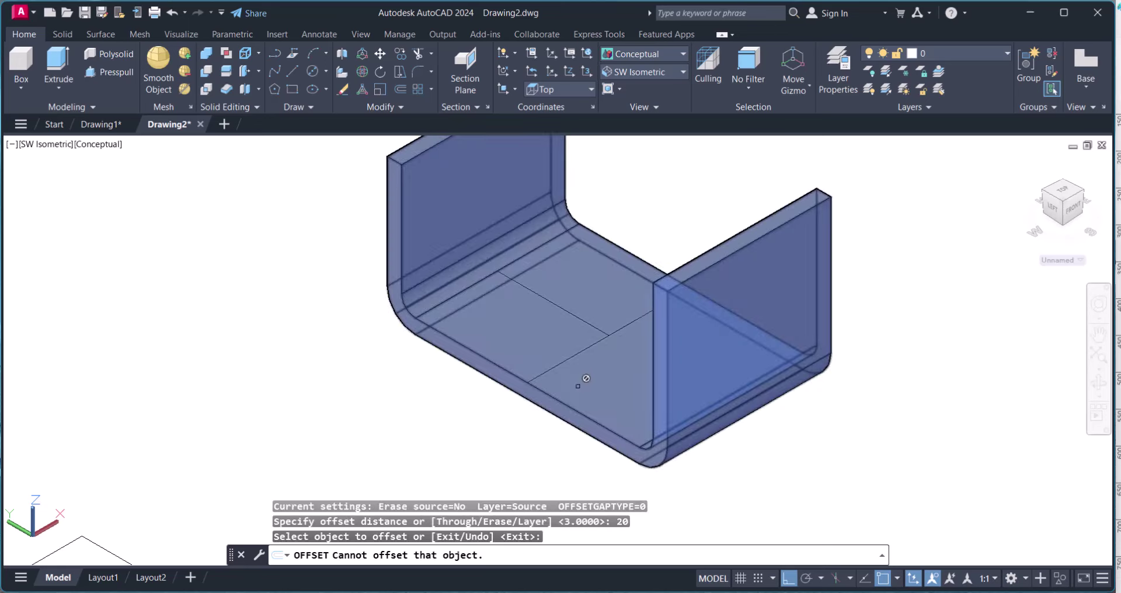
left_click(615, 342)
left_click(615, 342)
left_click(619, 331)
left_click(590, 297)
double_click(590, 297)
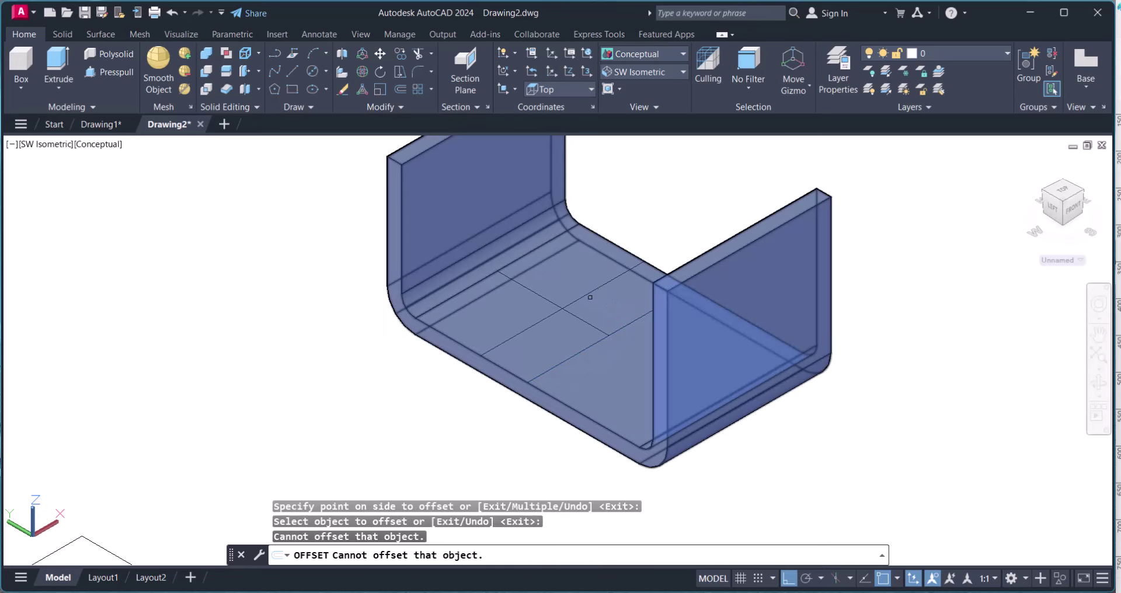
Step: Offset the newly created crosswise line by another 20 toward the same bend
left_click(589, 293)
left_click(564, 291)
left_click(564, 292)
left_click(597, 327)
left_click(622, 338)
left_click(624, 341)
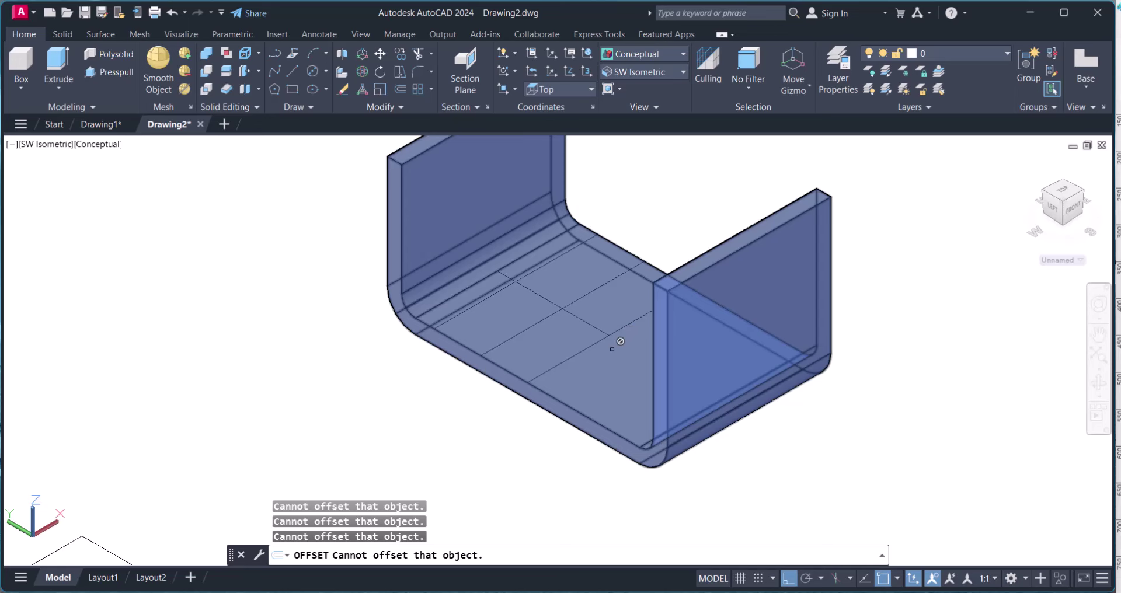
Step: Check the slot radius in the reference drawing and offset the lengthwise centre line by 6 toward the base's far open edge
scroll(625, 346, "down", 4)
scroll(415, 394, "up", 12)
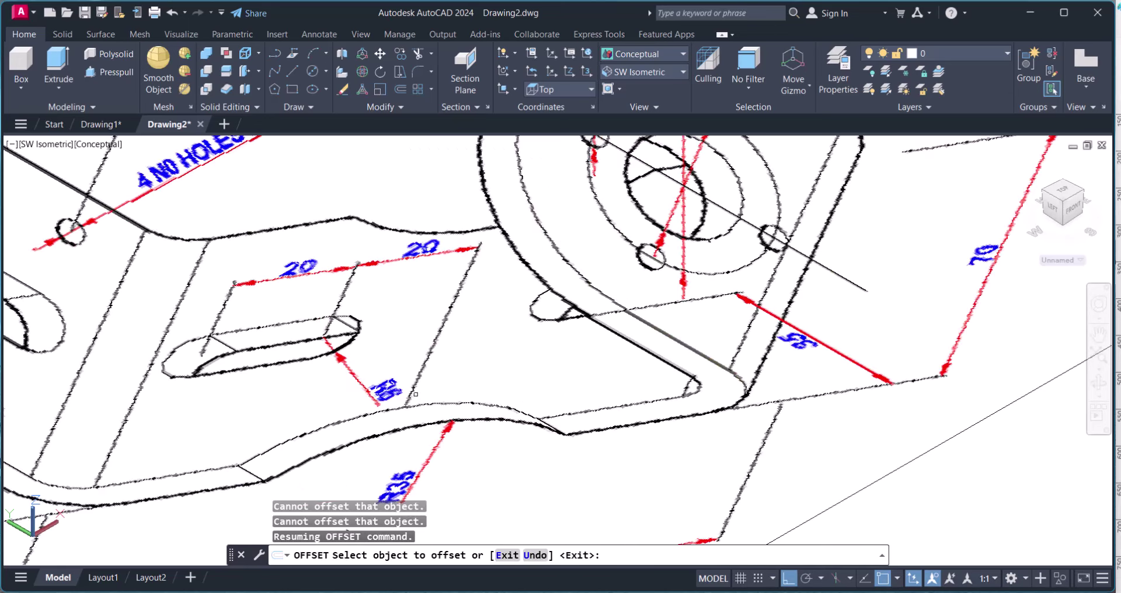
scroll(415, 395, "down", 12)
middle_click_drag(556, 312, 516, 410)
scroll(592, 320, "up", 4)
key("Escape")
key("Escape")
type("o")
key("Return")
type("6")
key("Return")
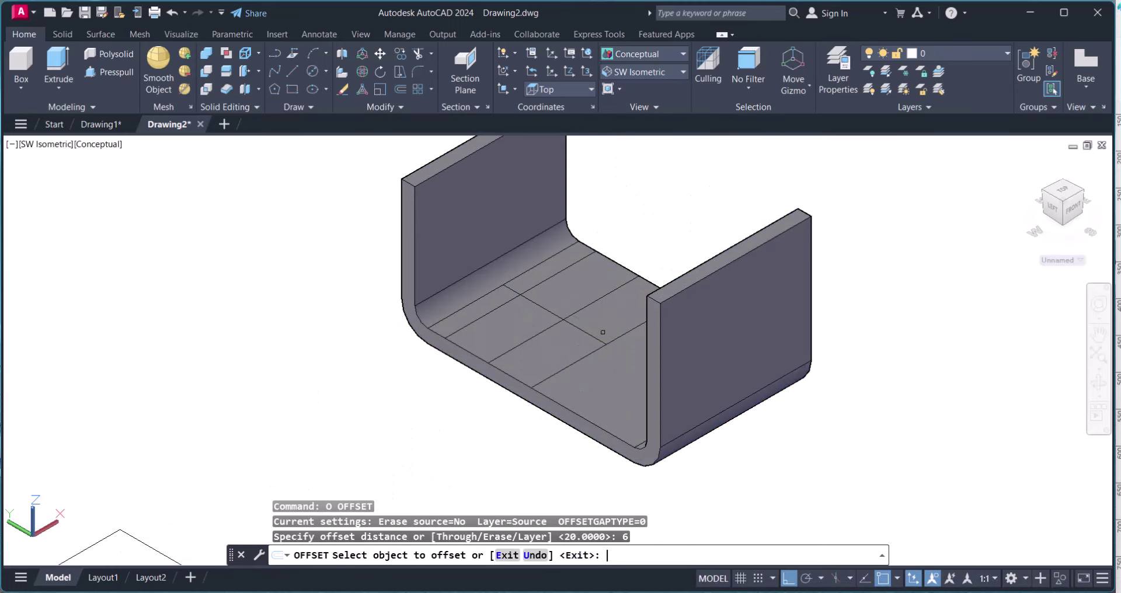
left_click(595, 330)
left_click(586, 331)
left_click(586, 331)
left_click(608, 313)
left_click(608, 314)
Step: Offset the lengthwise centre line by 6 toward the base's near open edge and end the Offset command
left_click(596, 324)
left_click(592, 328)
left_click(579, 337)
scroll(580, 337, "up", 5)
left_click(604, 315)
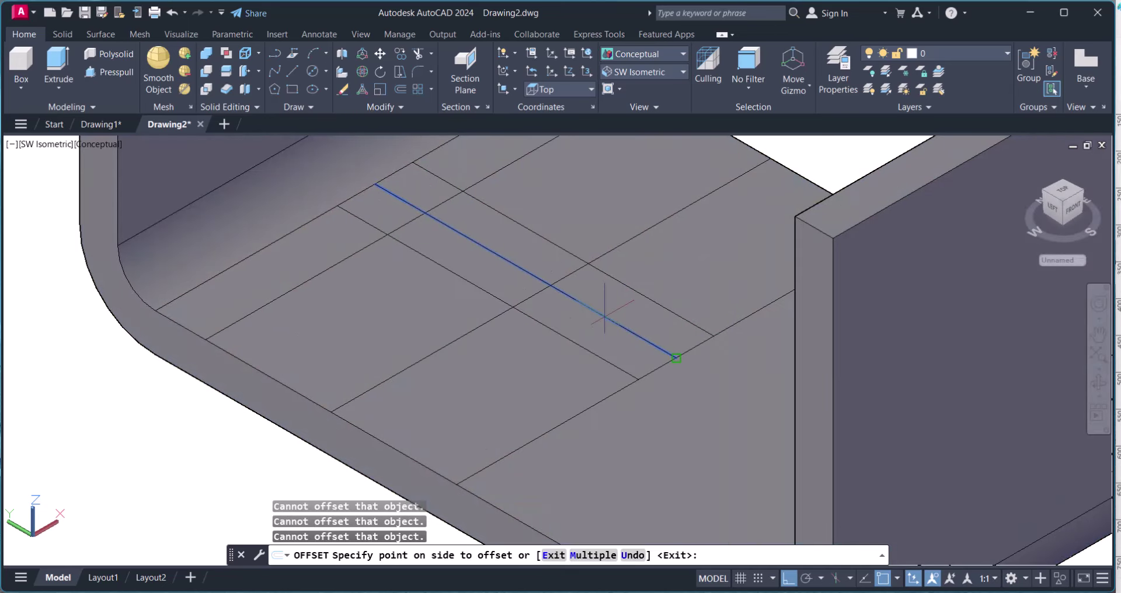
left_click(580, 330)
left_click(579, 341)
key("Escape")
key("Escape")
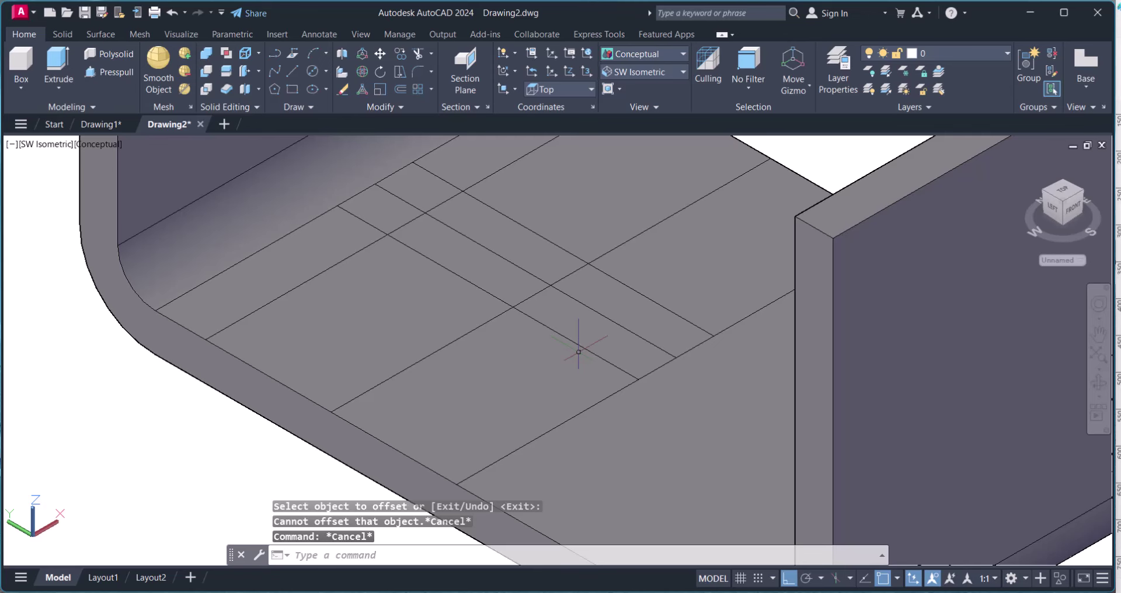
key("Escape")
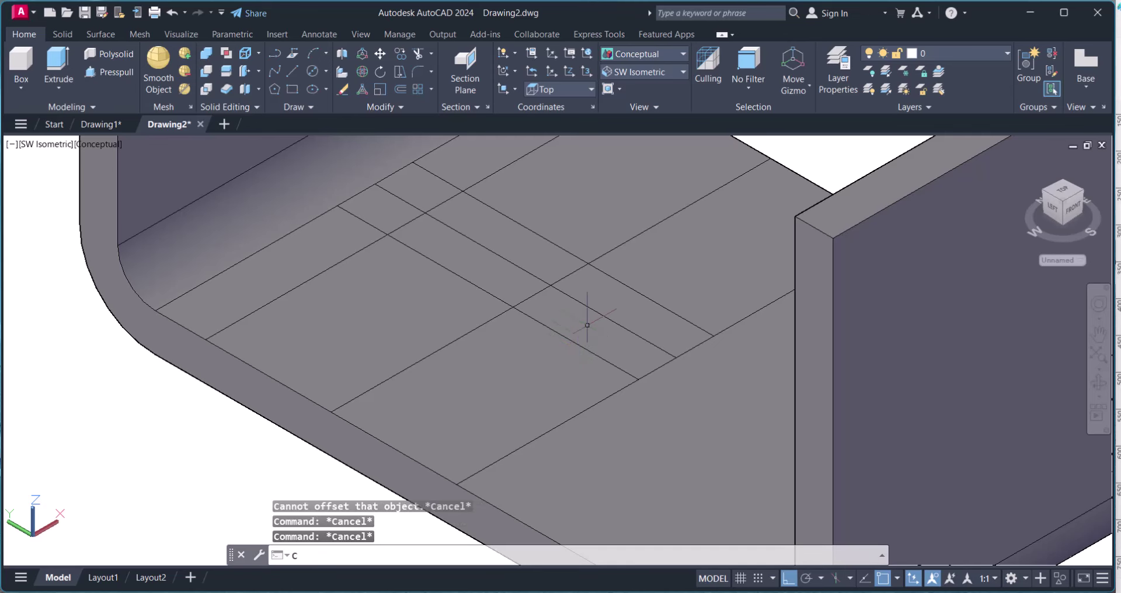
Step: Draw a circle of radius 6 centred where the first crosswise offset line meets the lengthwise centre line
type("c")
key("Return")
left_click(550, 285)
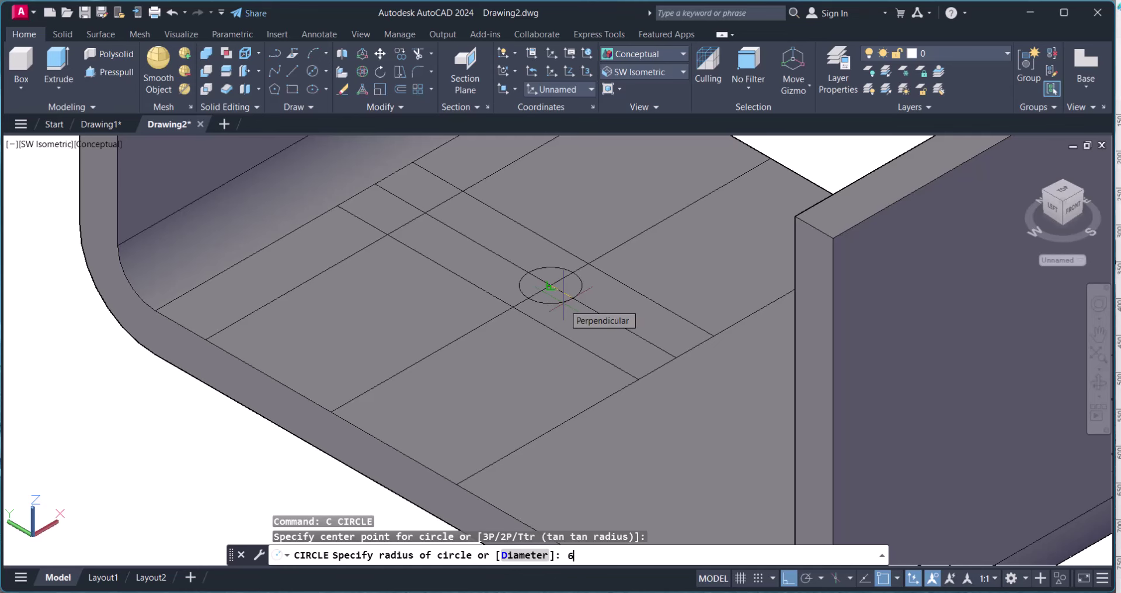
key("Return")
key("Escape")
key("Escape")
key("Escape")
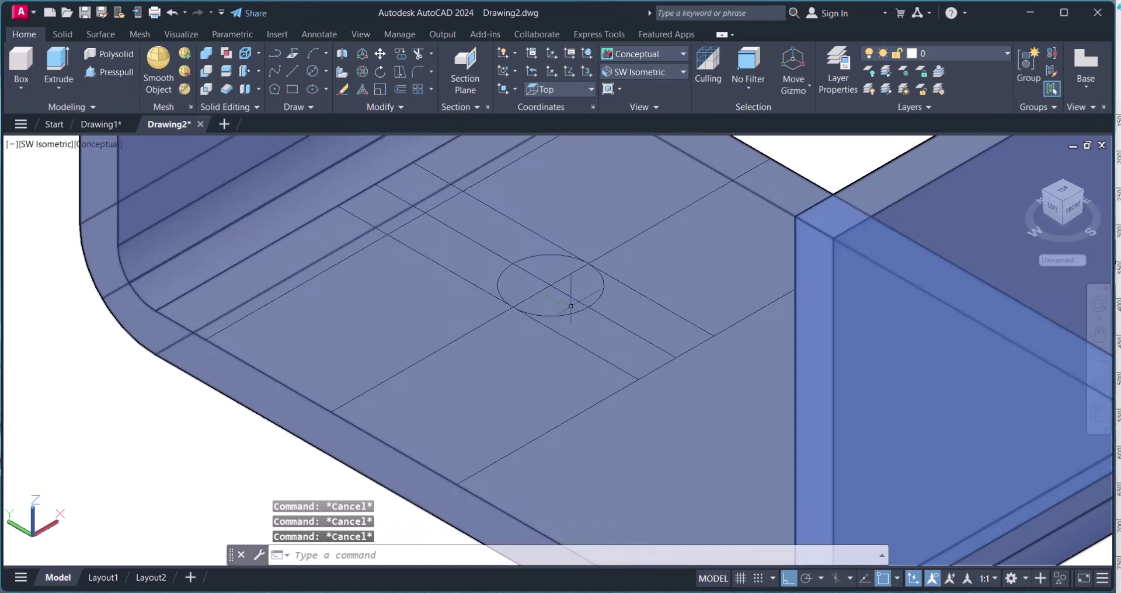
Step: Start the Trim command for the slot construction geometry on the bracket's base
scroll(564, 300, "down", 2)
type("TR")
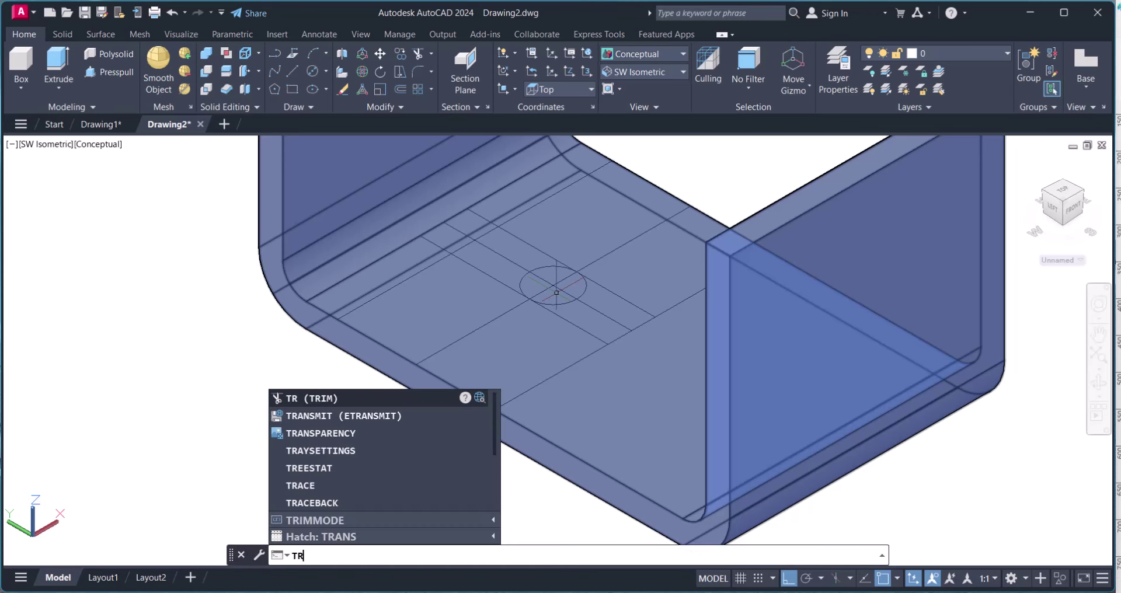
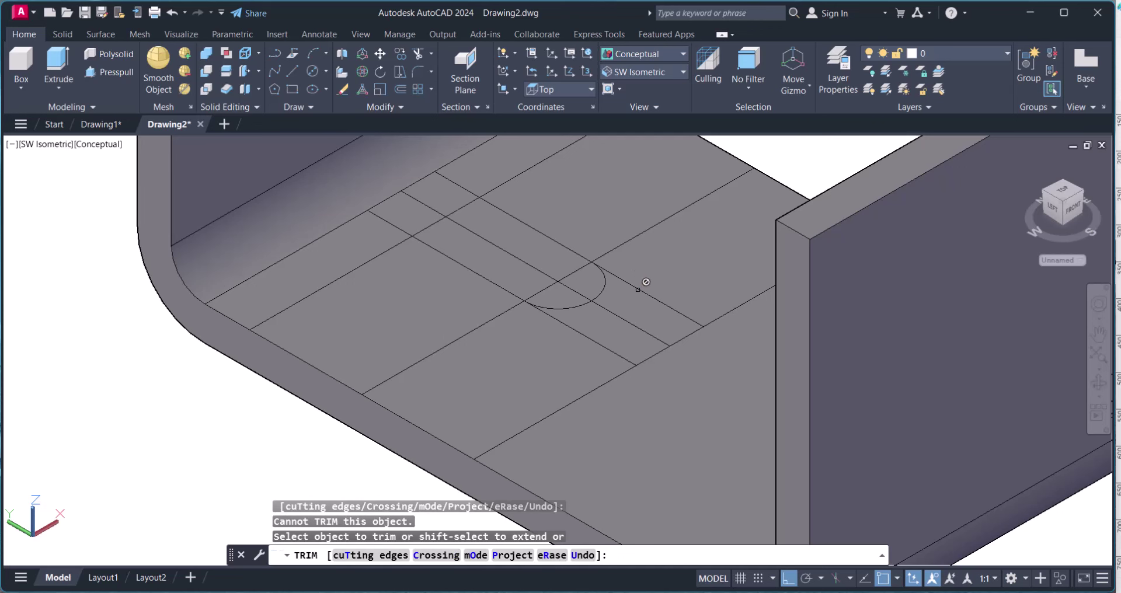
Step: Trim the slot's side lines beyond the rounded end and end the Trim command
left_click(638, 287)
key("Escape")
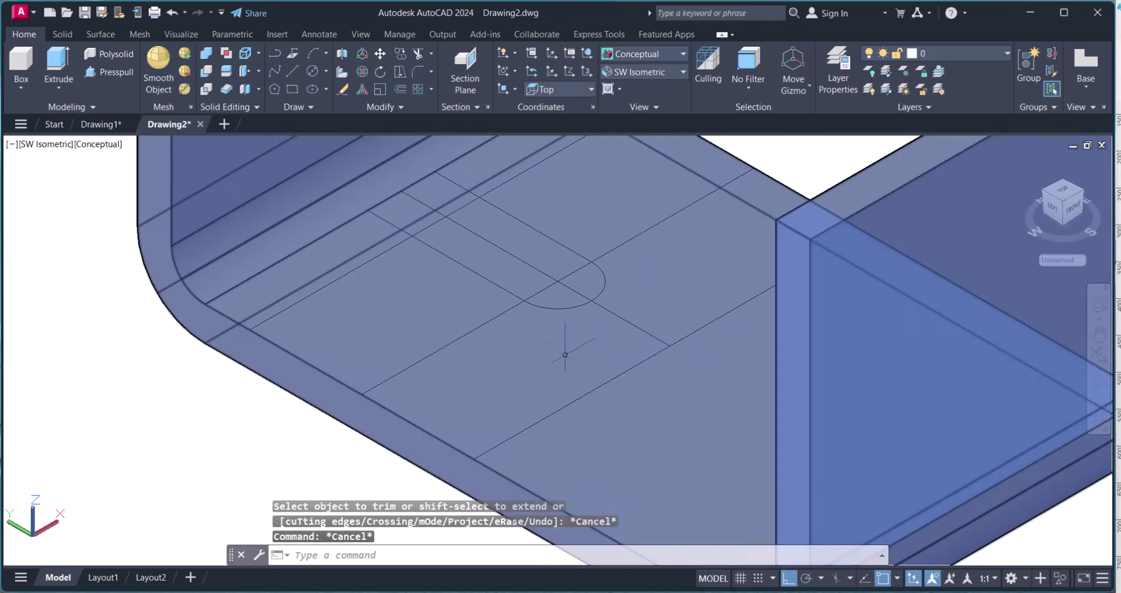
type("mi")
key("Return")
key("Escape")
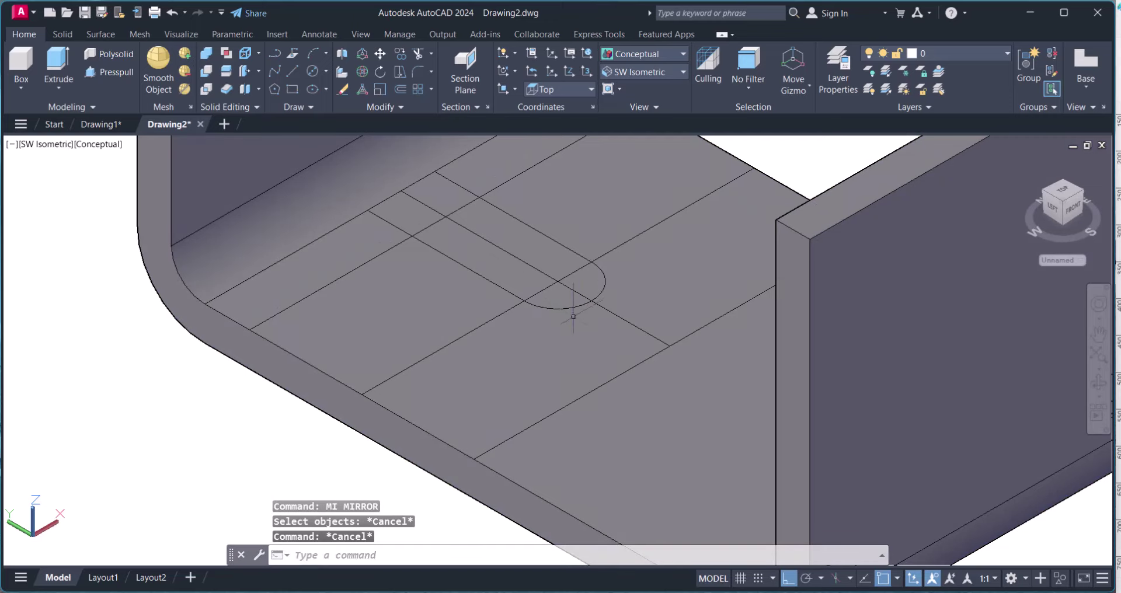
Step: Trim the lengthwise centre line beyond the outer crosswise line near the bend
type("tr")
key("Return")
left_click(447, 222)
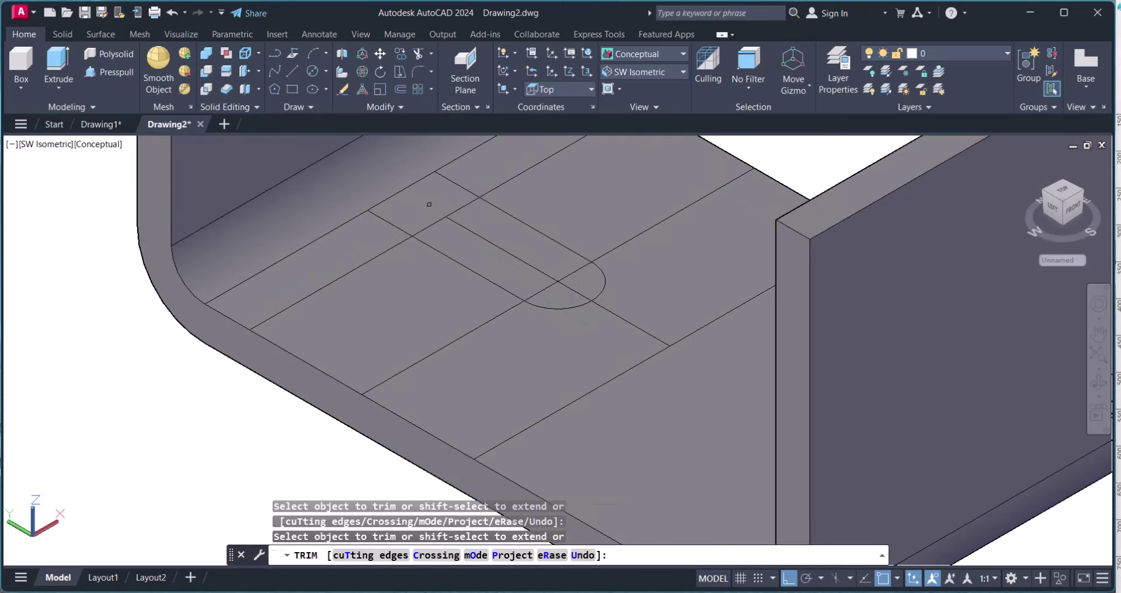
key("Escape")
type("mi")
key("Return")
left_click(554, 307)
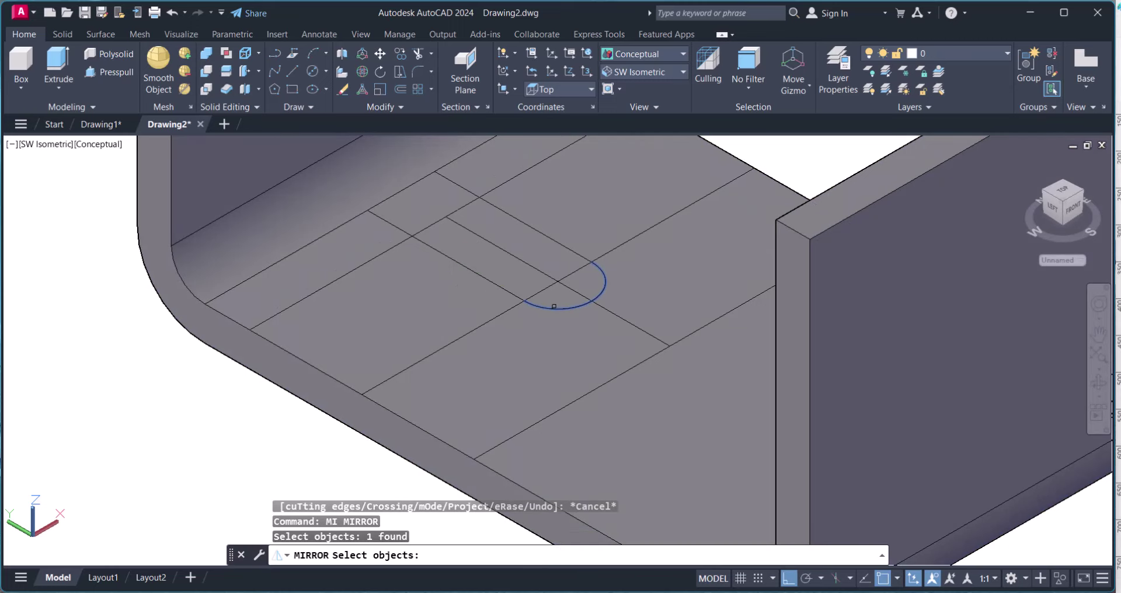
key("Return")
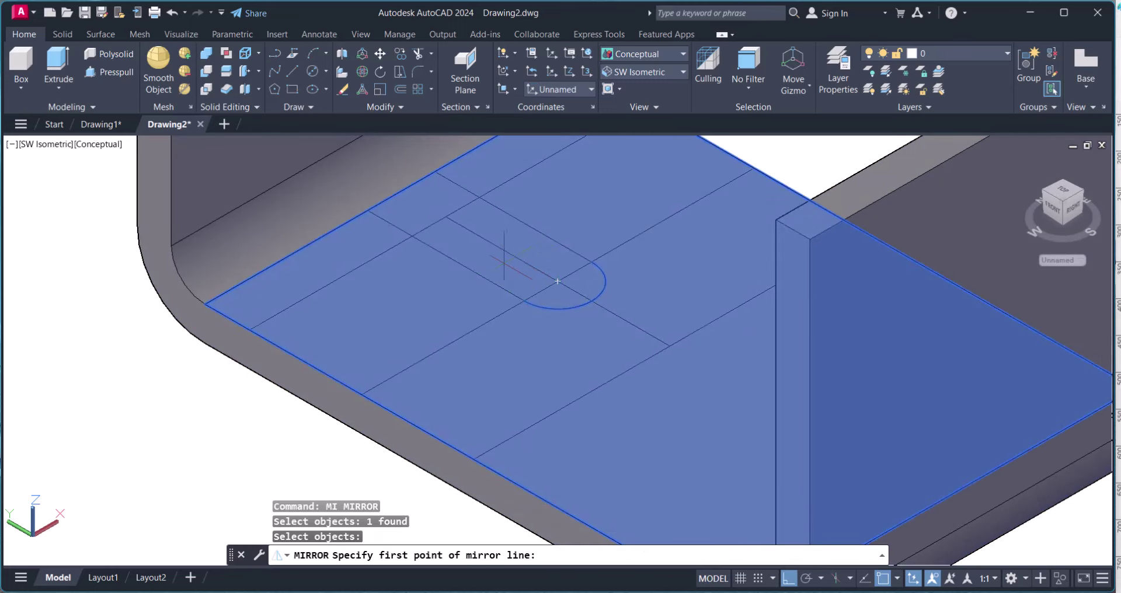
key("Escape")
scroll(578, 315, "down", 4)
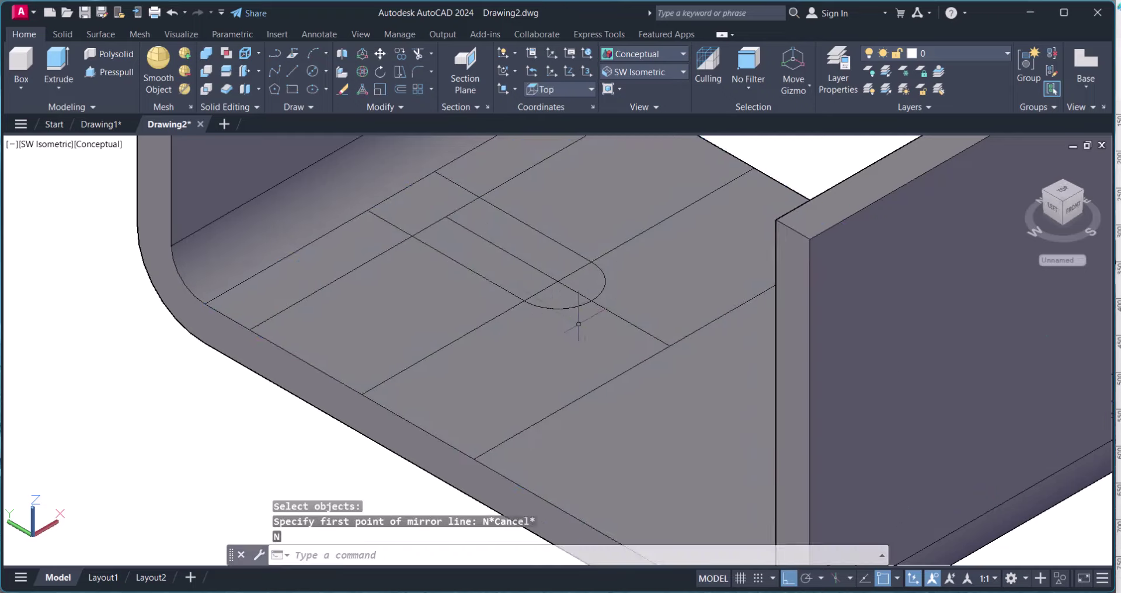
scroll(578, 330, "up", 2)
scroll(581, 175, "down", 2)
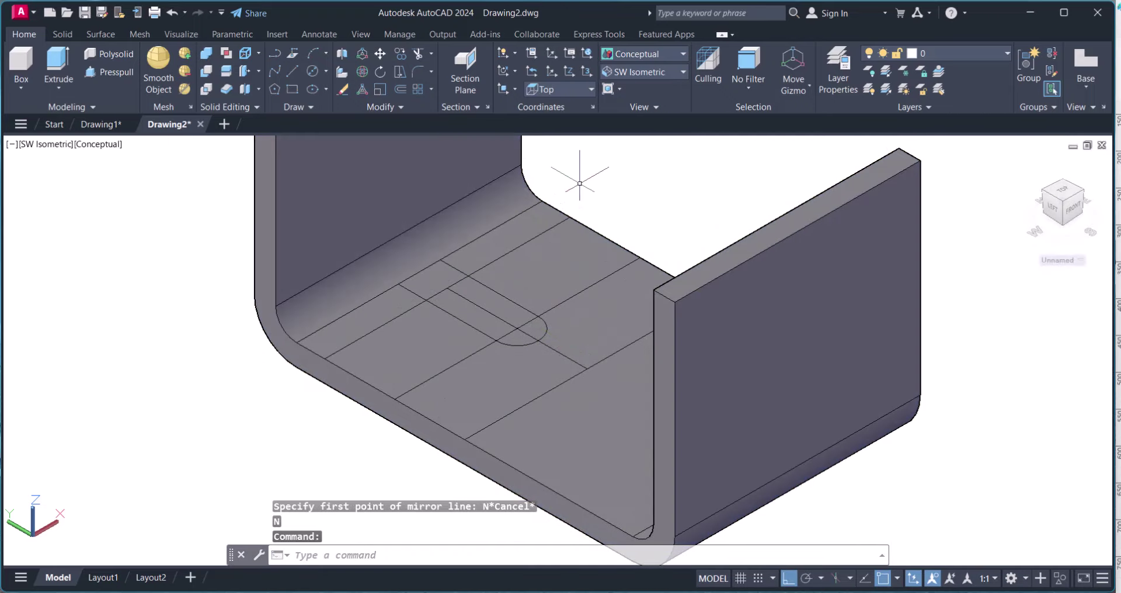
scroll(593, 394, "up", 2)
type("MI")
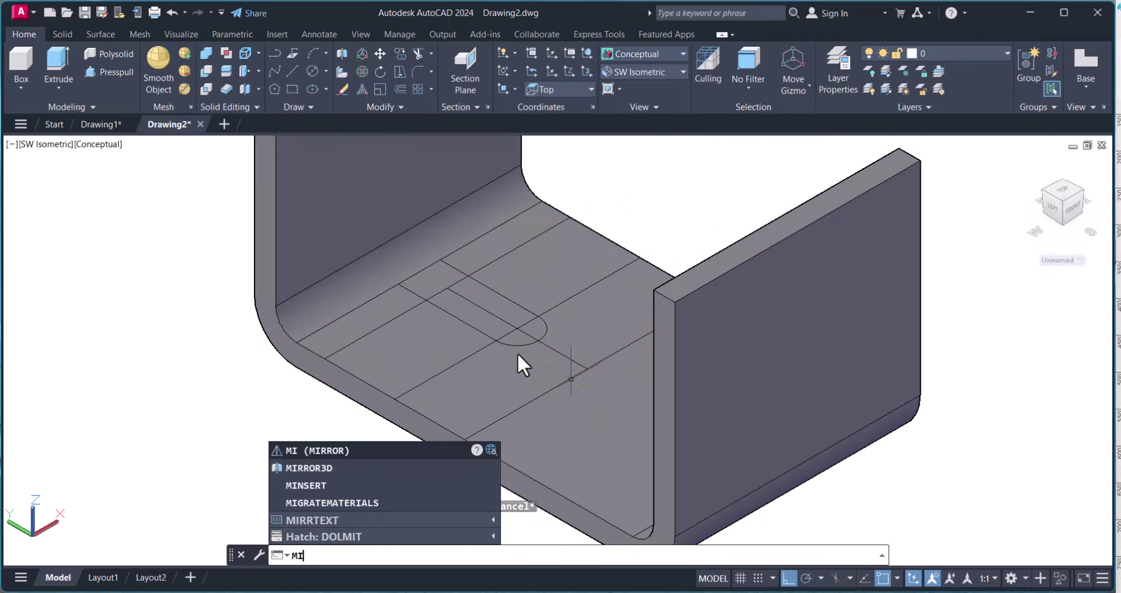
key("BackSpace")
key("BackSpace")
scroll(481, 334, "up", 2)
type("mi")
key("Return")
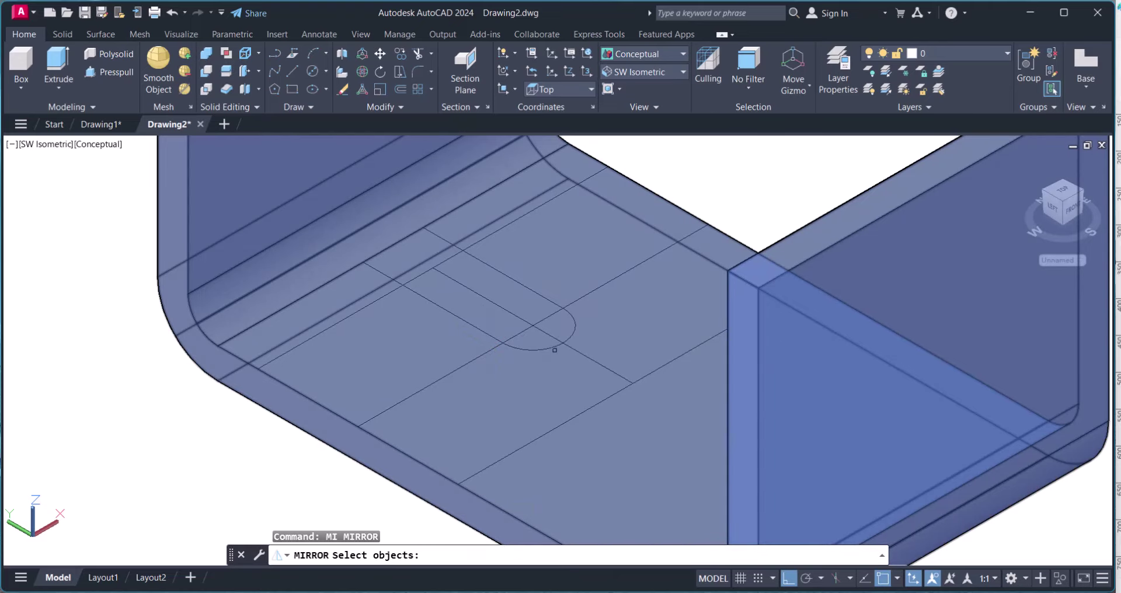
left_click(555, 345)
key("Return")
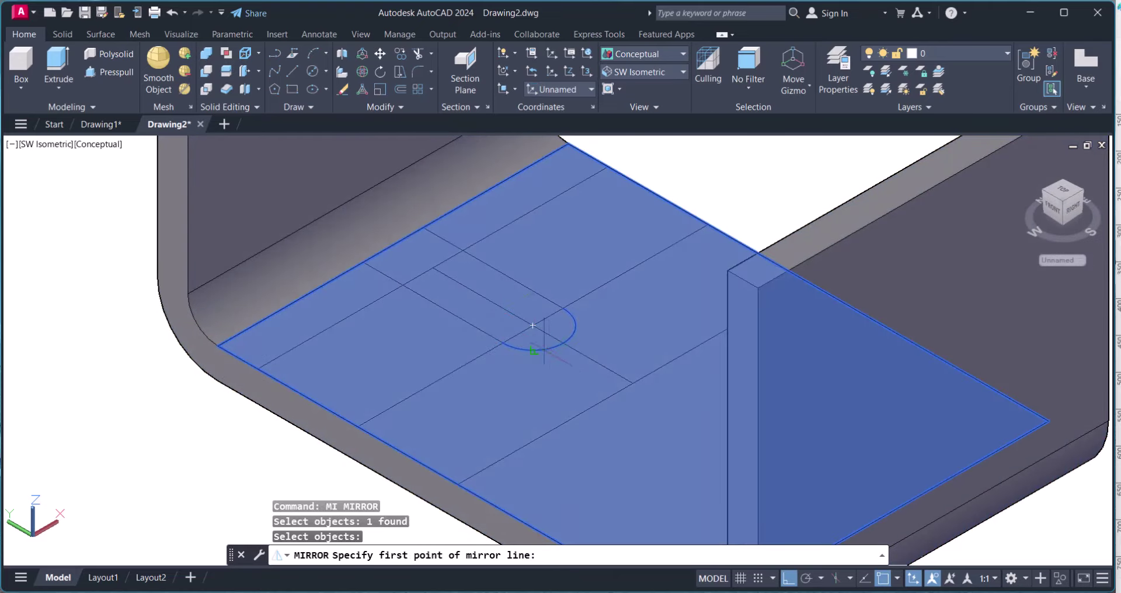
key("Escape")
Step: Trim the piece of the lengthwise centre line between the slot arc's centre and the arc
type("tr")
key("Return")
left_click(545, 329)
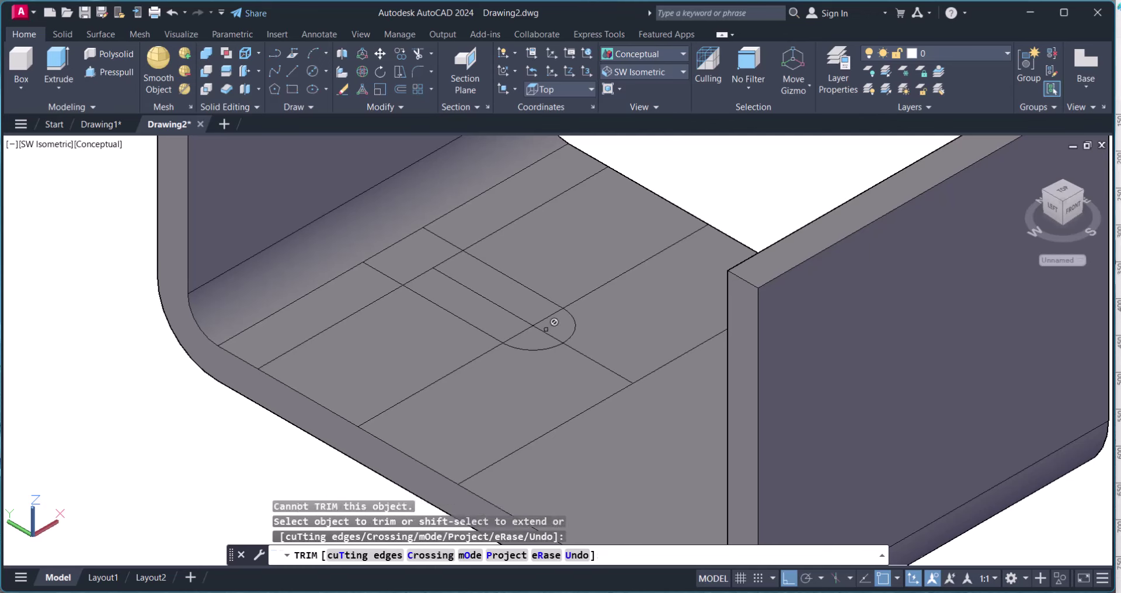
left_click(546, 331)
left_click(543, 331)
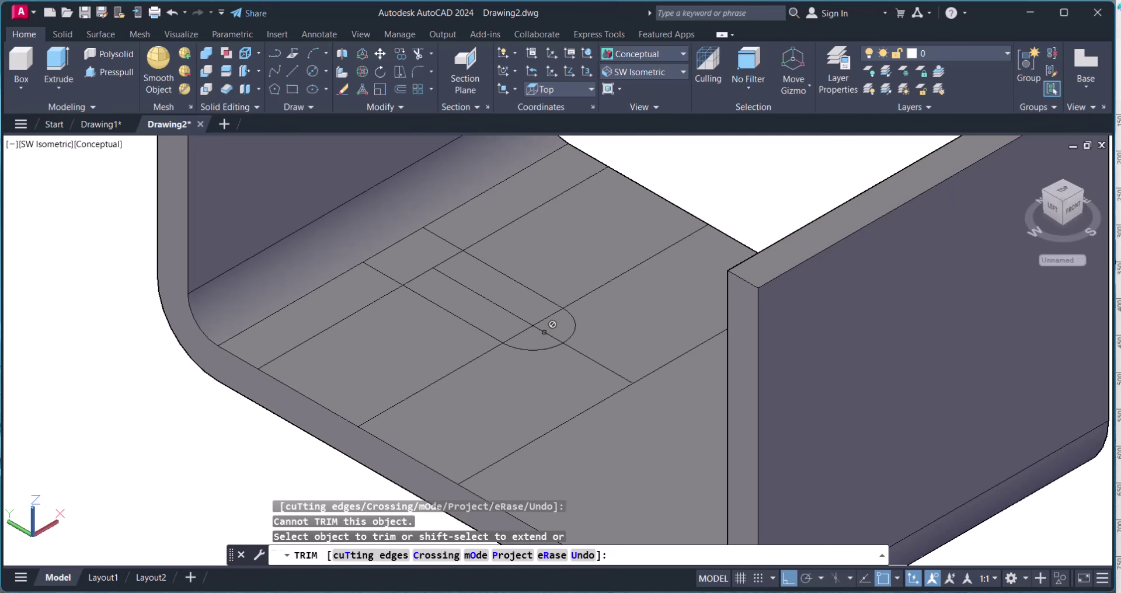
left_click(545, 329)
key("Escape")
Step: Mirror the slot's end arc about the midpoint of the centre line to the opposite end, keeping the source arc
type("mi")
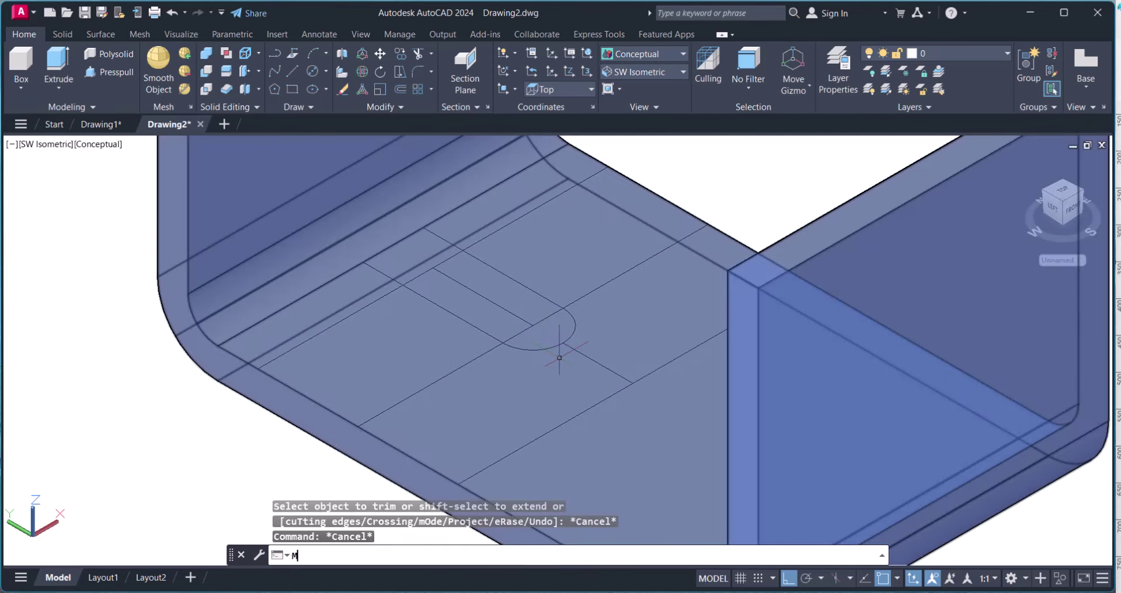
key("Return")
left_click(551, 347)
key("Return")
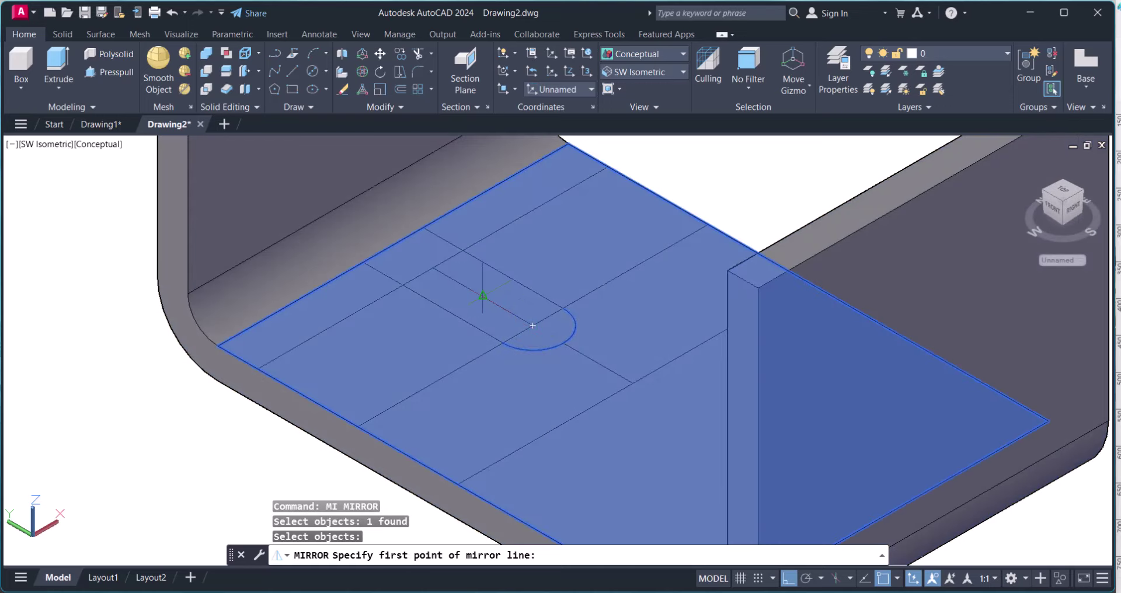
left_click(533, 325)
left_click(455, 308)
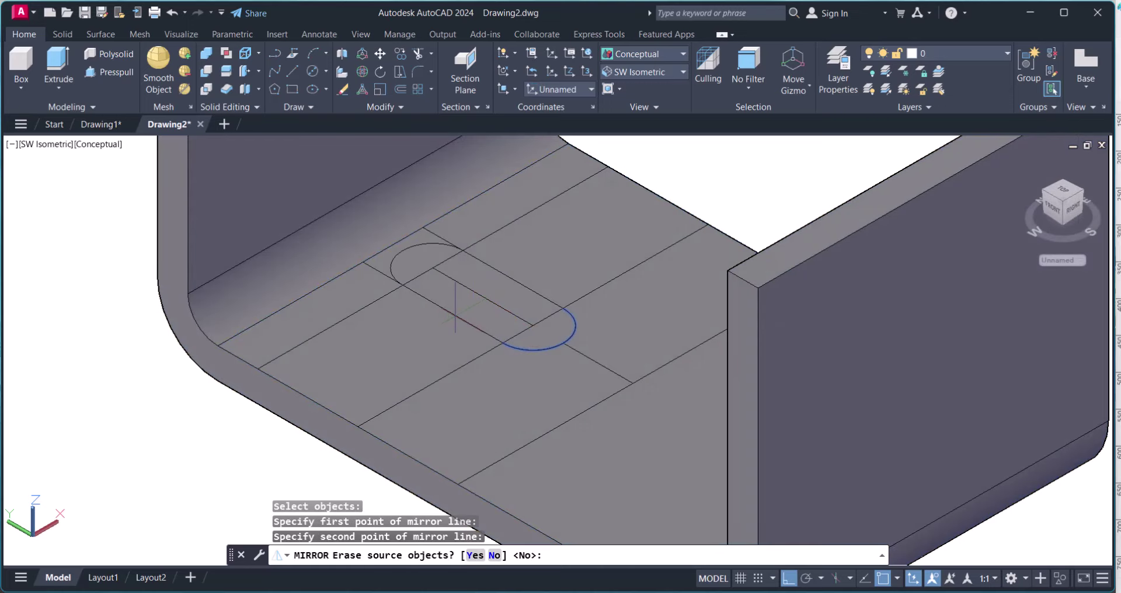
key("Return")
key("Escape")
key("Escape")
Step: Trim both slot side lines where they extend past the mirrored arc toward the bend
scroll(397, 303, "up", 3)
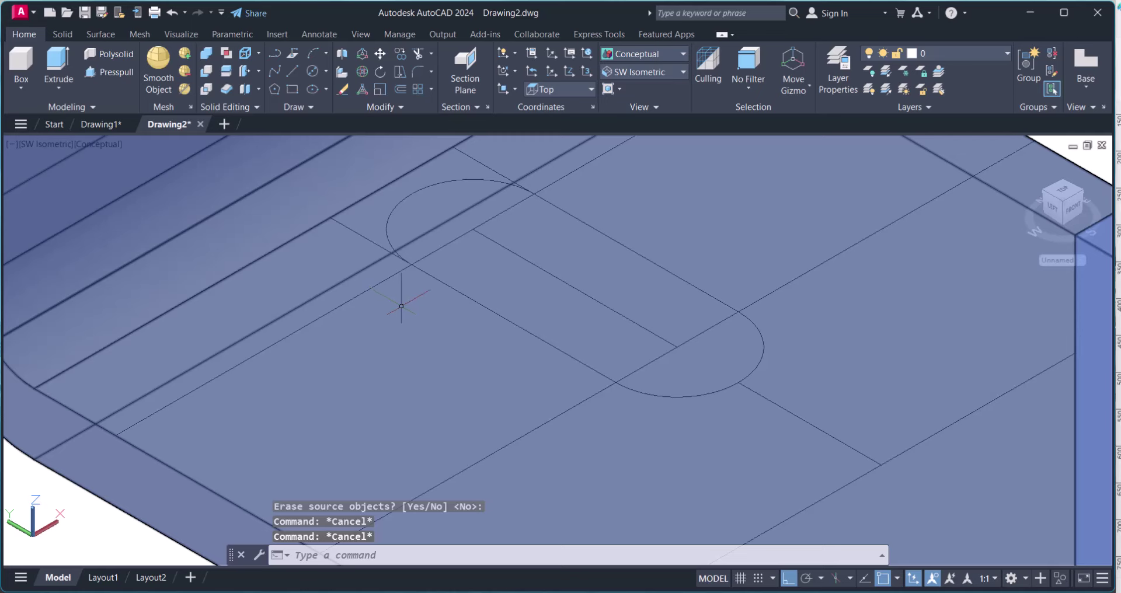
type("tr")
key("Return")
scroll(412, 271, "up", 3)
left_click(419, 261)
left_click(407, 257)
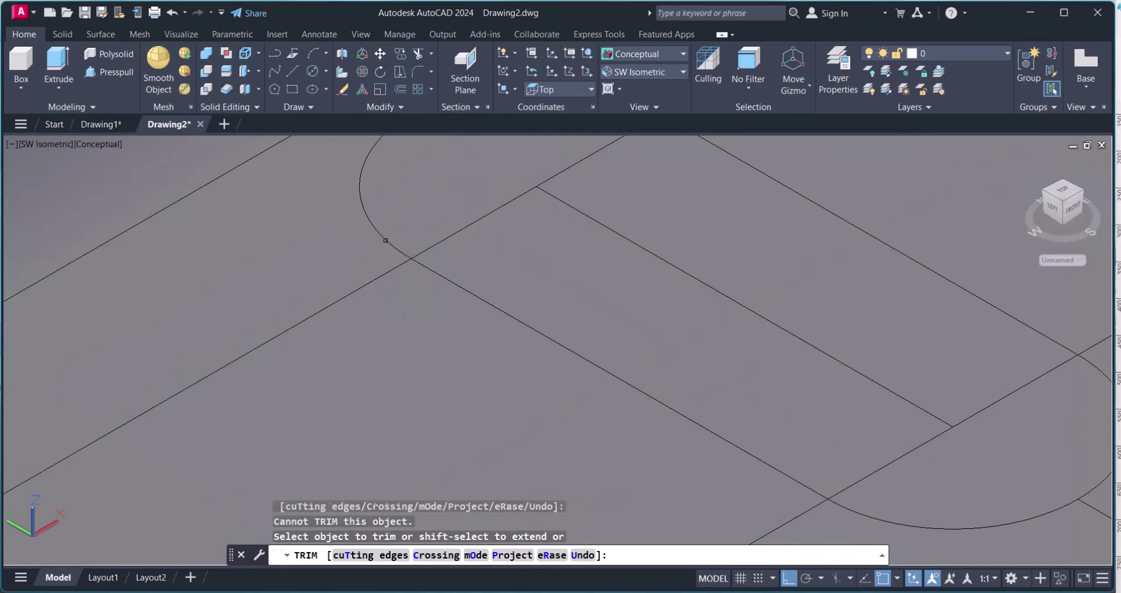
scroll(385, 239, "down", 2)
middle_click_drag(475, 210, 485, 268)
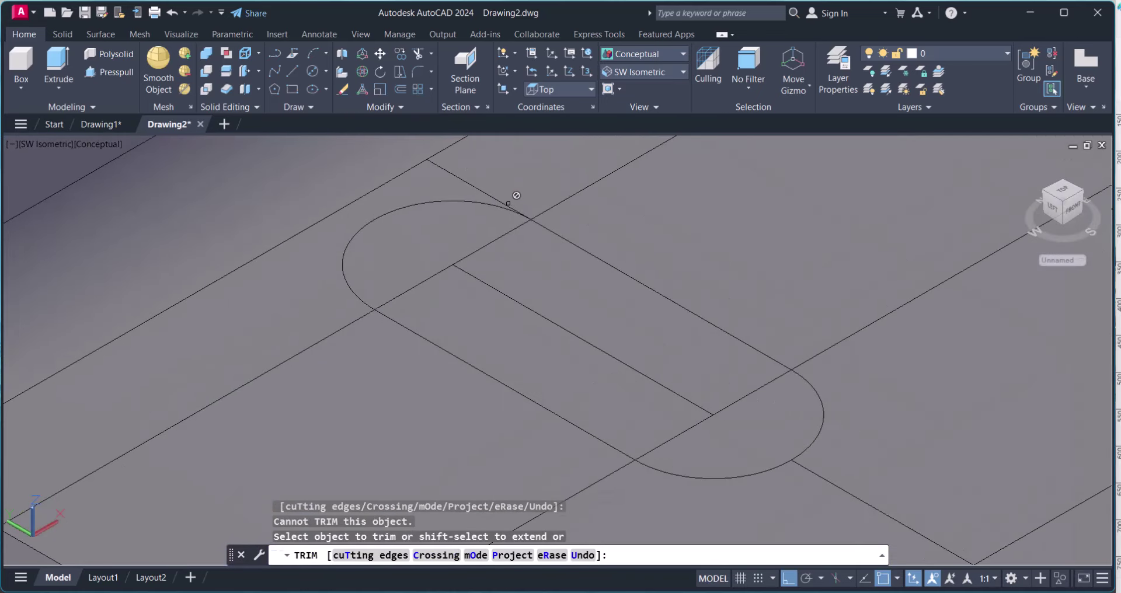
scroll(516, 195, "down", 2)
key("Escape")
key("Escape")
key("Escape")
key("Escape")
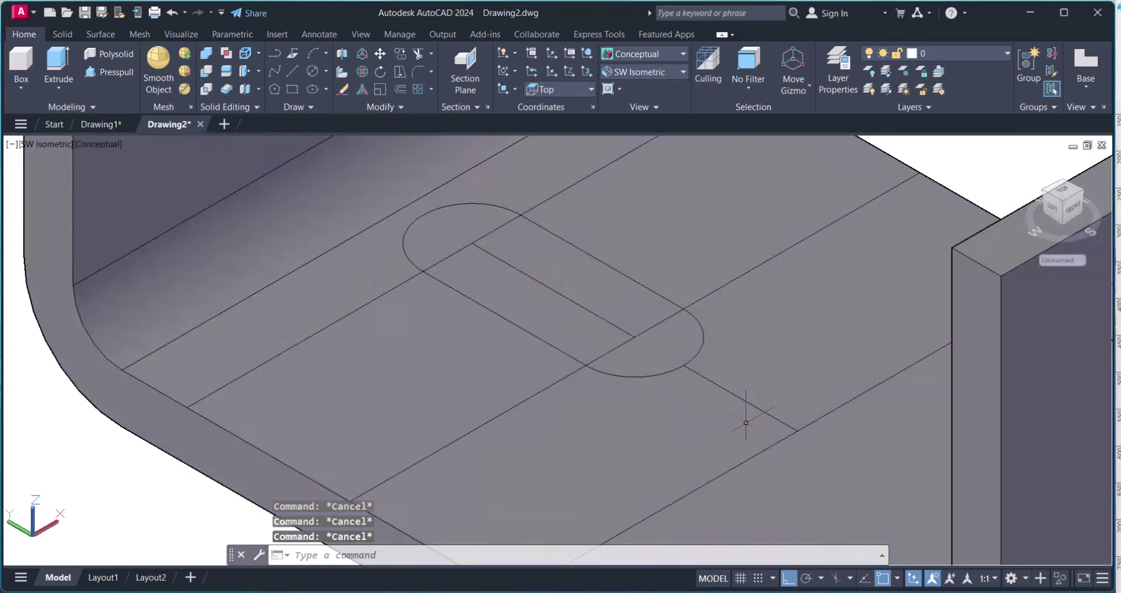
Step: Stretch the end of the slot's centre line through the rounded end to rejoin the remaining centre-line segment
type("E")
key("Escape")
key("Escape")
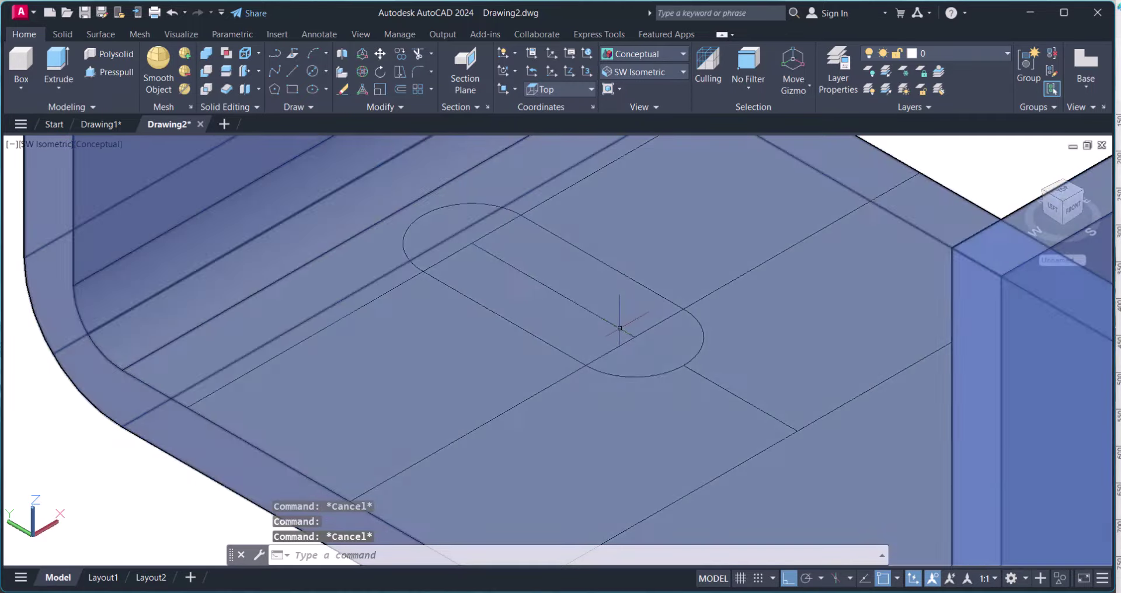
left_click(620, 327)
left_click(635, 337)
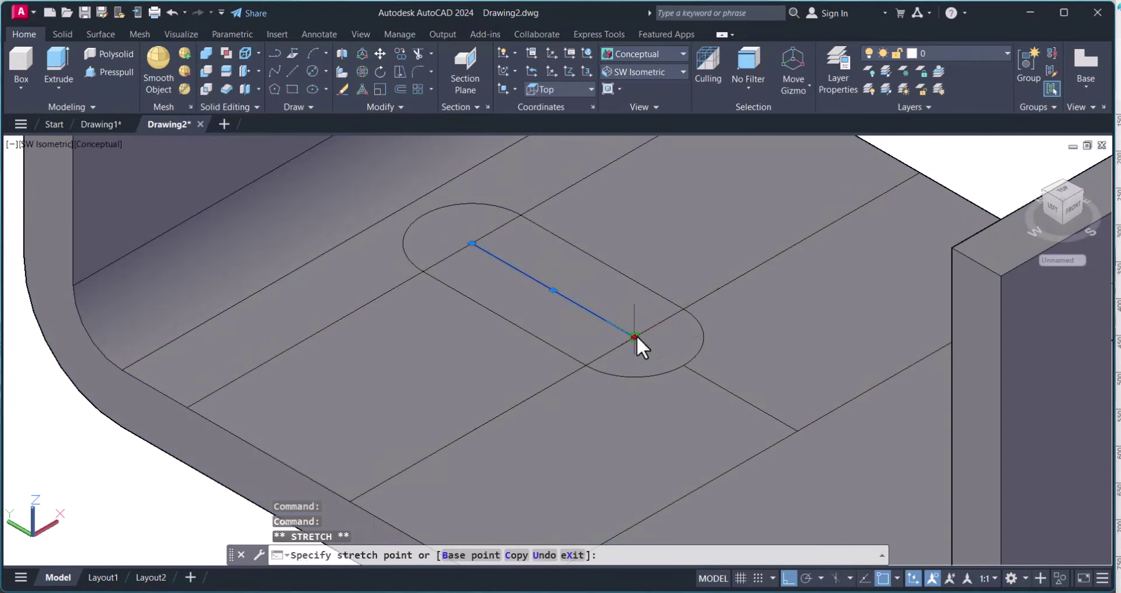
key("Escape")
key("Escape")
type("reg")
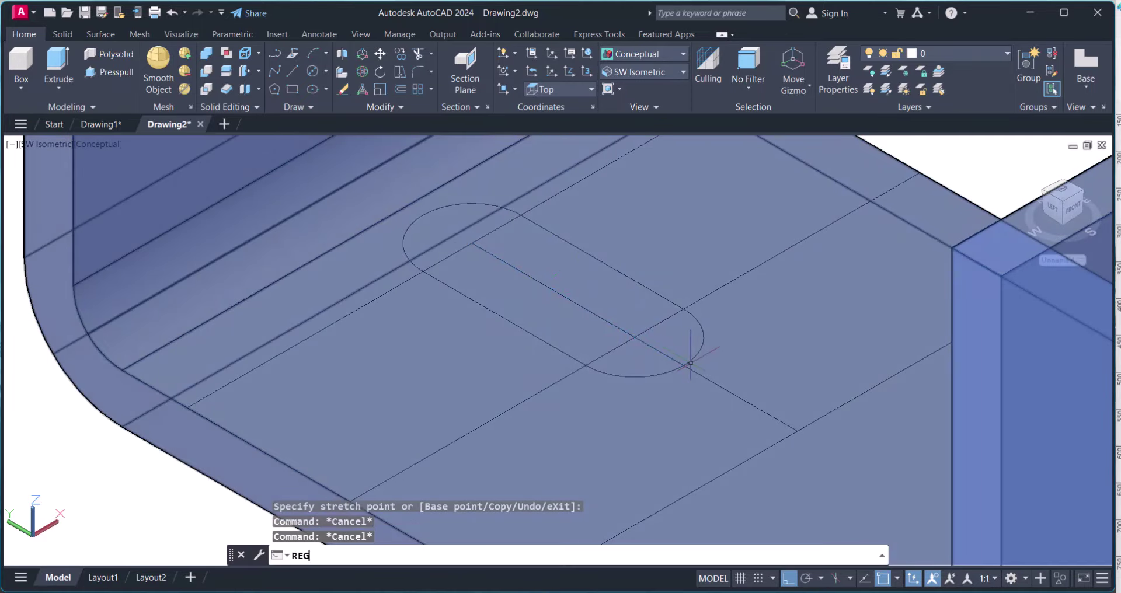
key("Return")
left_click(404, 197)
key("Escape")
key("Escape")
Step: Switch the model to the Top view and bring the slot outline on the bracket's base into close view
scroll(637, 327, "down", 5)
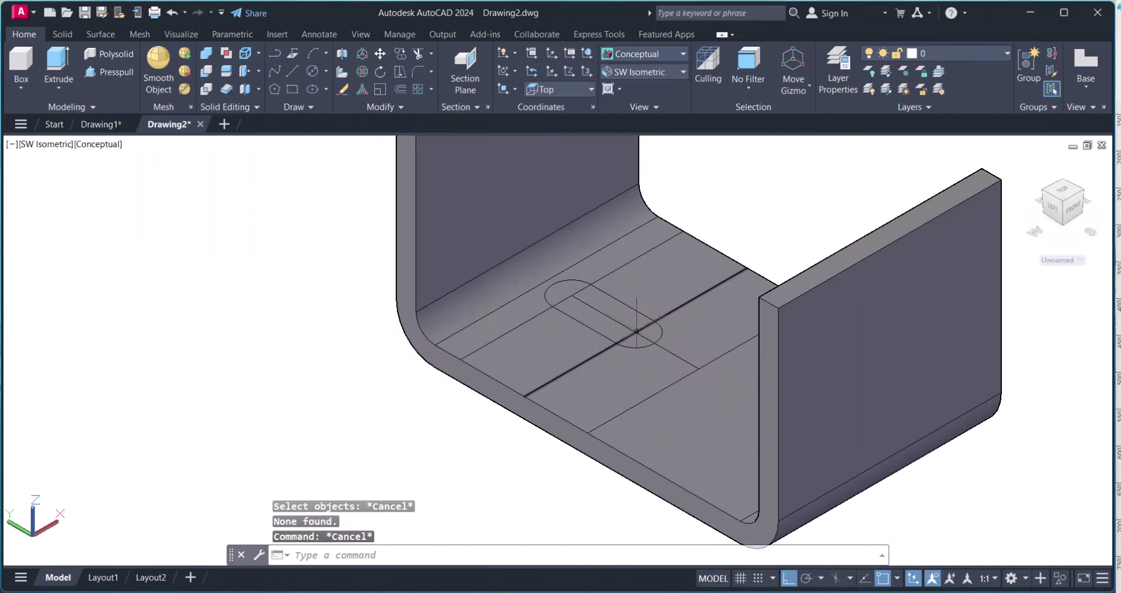
middle_click_drag(631, 297, 586, 291)
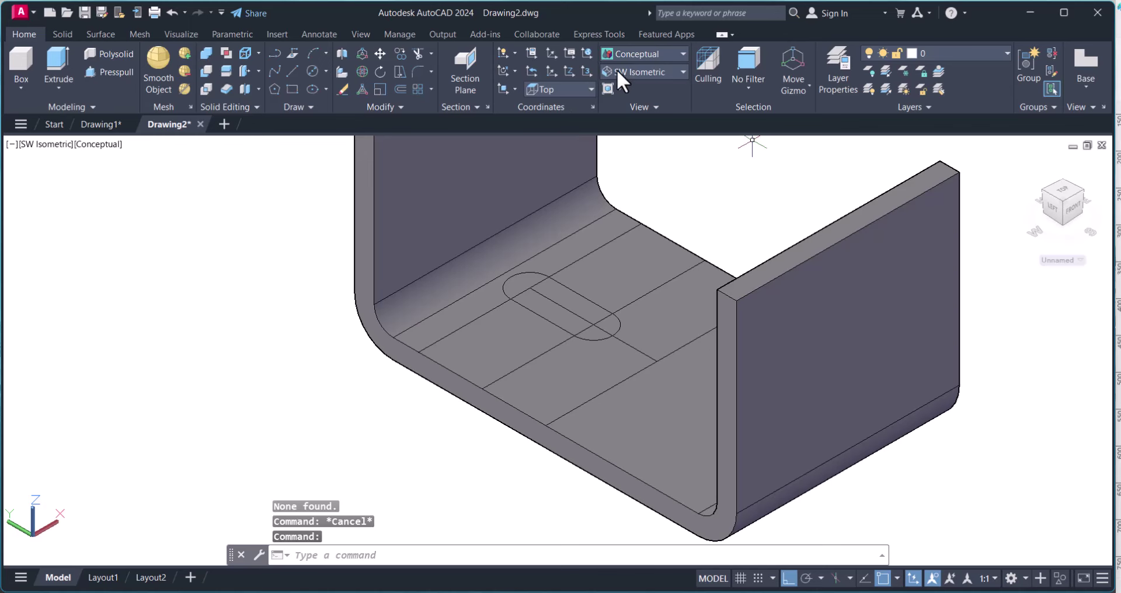
left_click(657, 72)
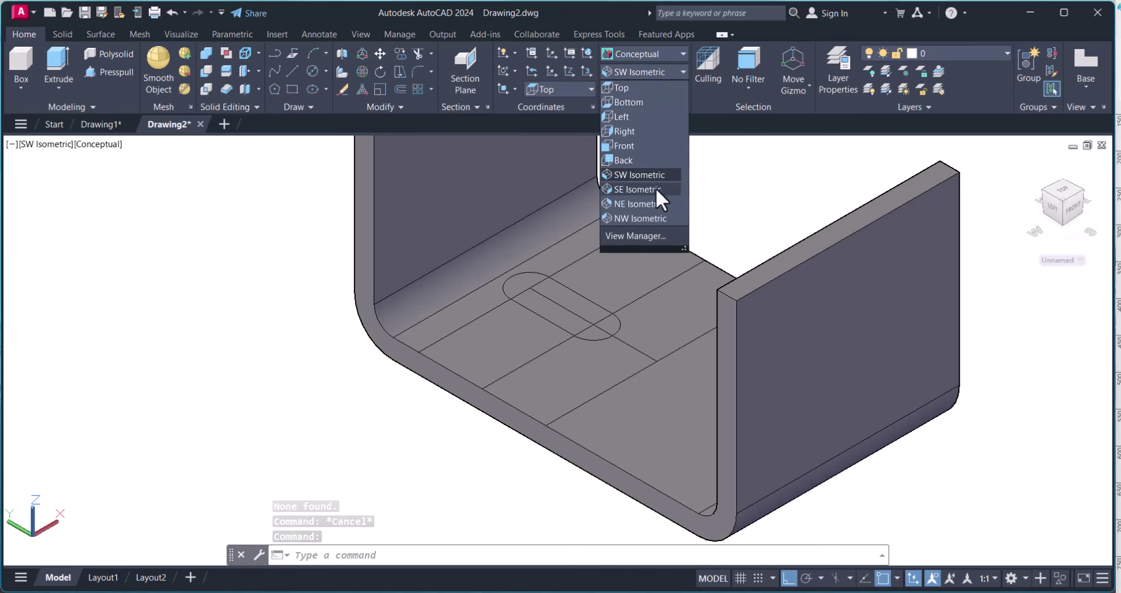
left_click(643, 129)
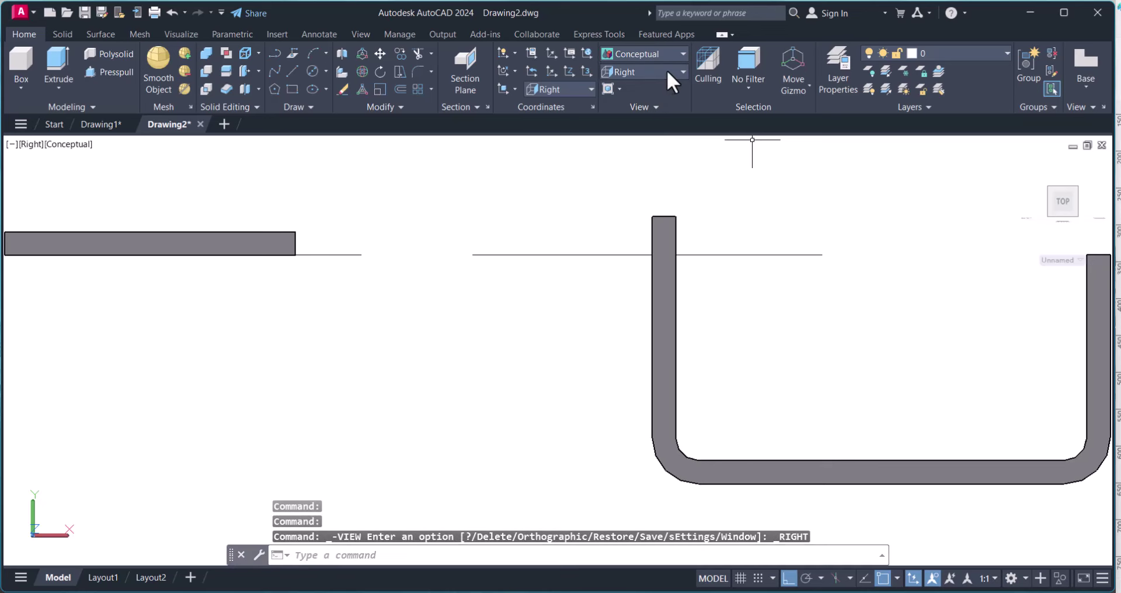
left_click(666, 68)
left_click(644, 86)
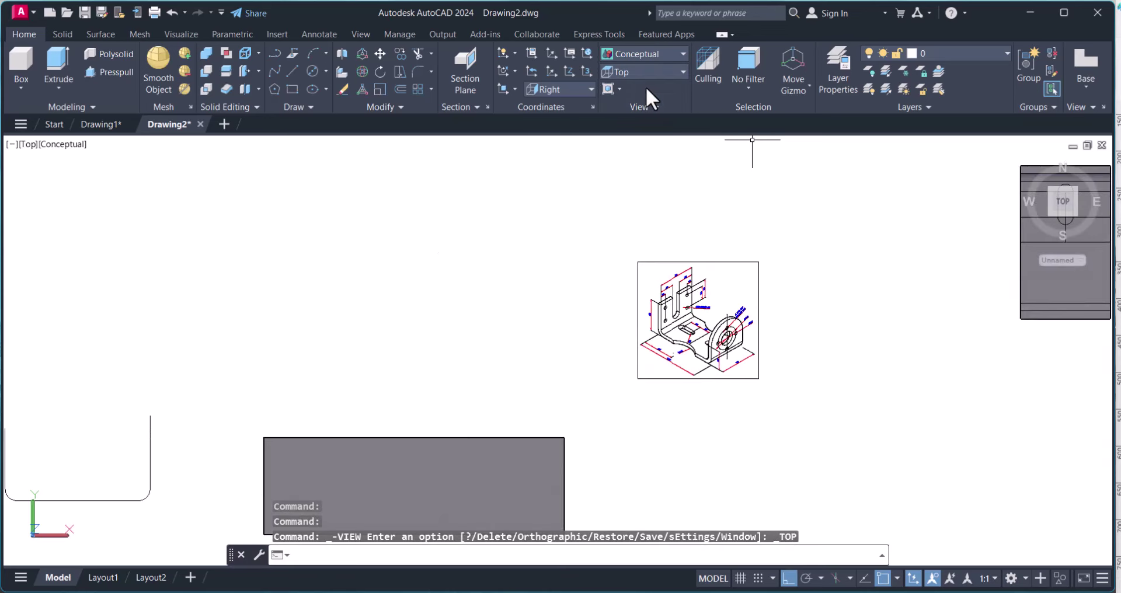
scroll(941, 245, "down", 2)
middle_click_drag(943, 243, 785, 254)
scroll(860, 292, "up", 6)
middle_click_drag(860, 293, 681, 325)
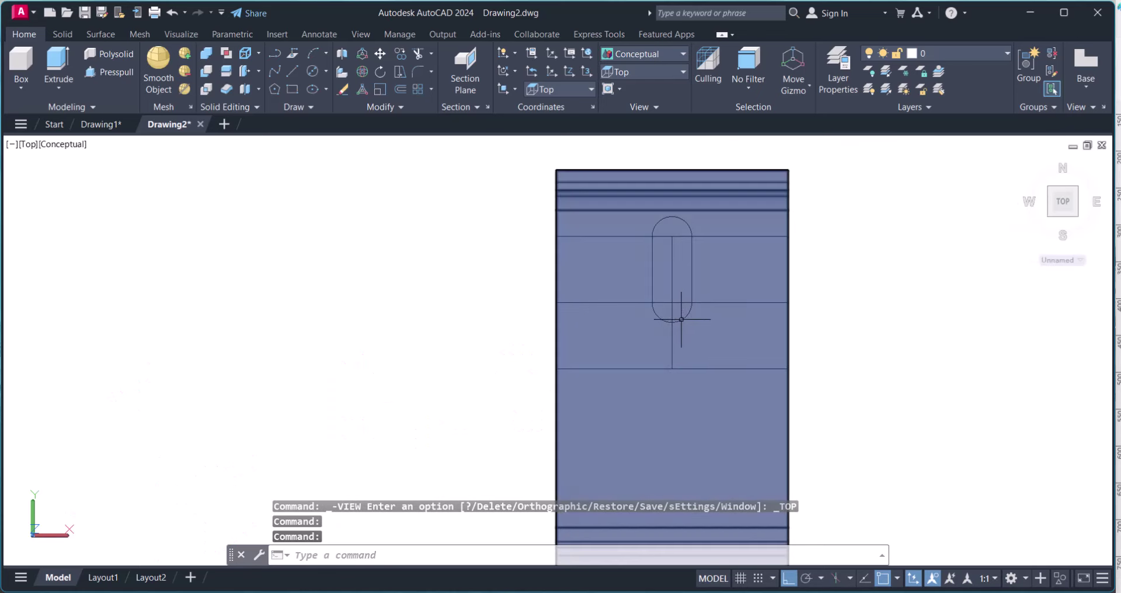
scroll(711, 335, "up", 1)
key("Escape")
key("Escape")
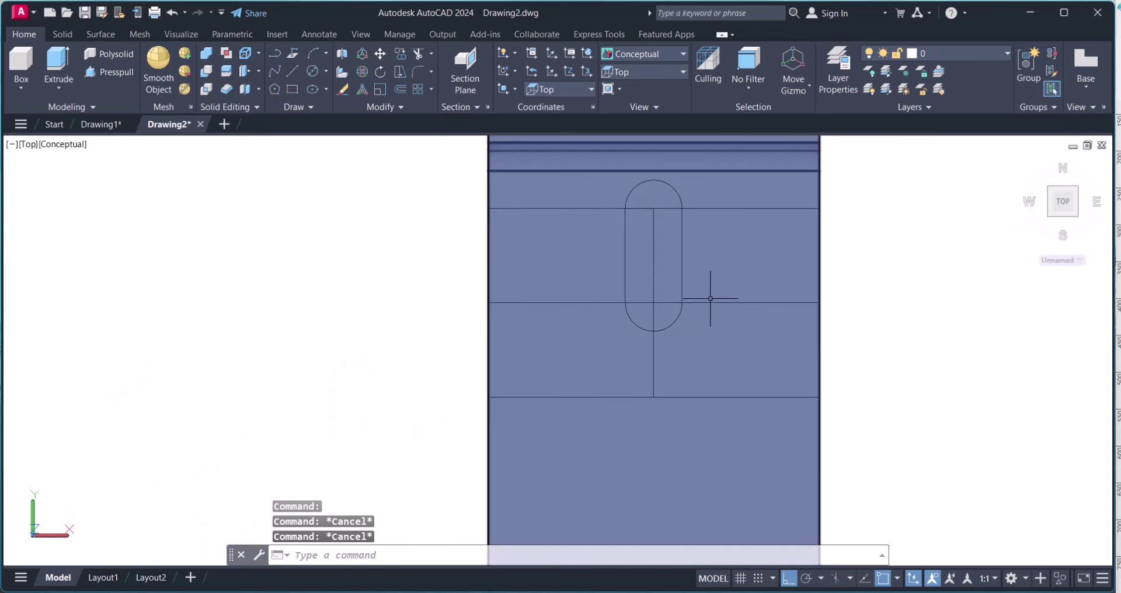
Step: Create a region from the slot's two arcs and two side lines on the bracket's base
type("REG")
key("Return")
left_click(456, 164)
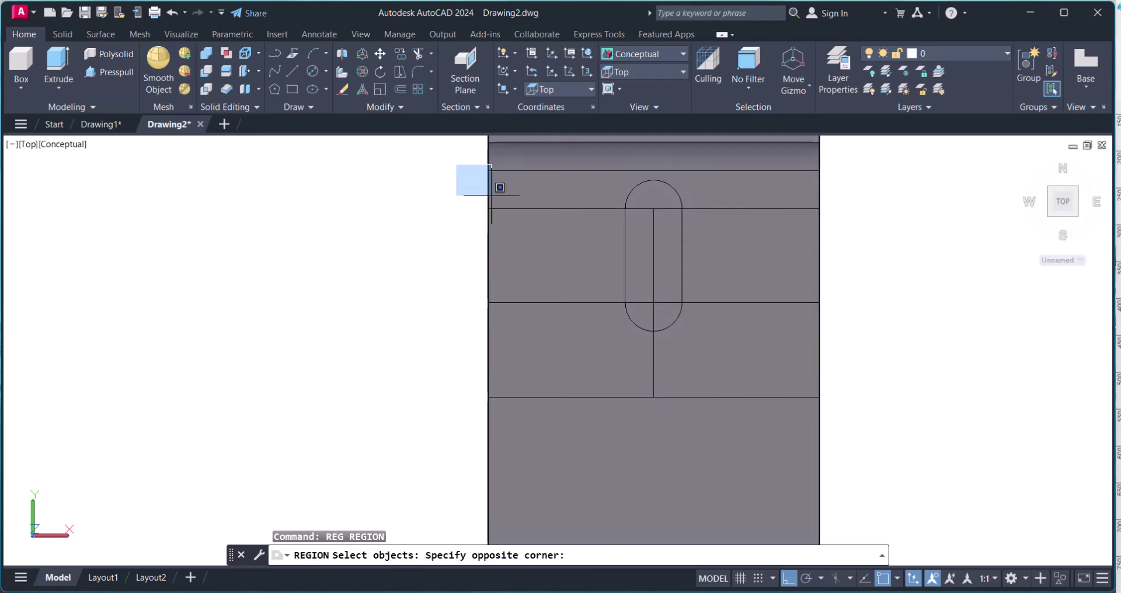
left_click(710, 335)
key("Return")
Step: Try to select the slot outline over the shaded solid to check the region
left_click(684, 284)
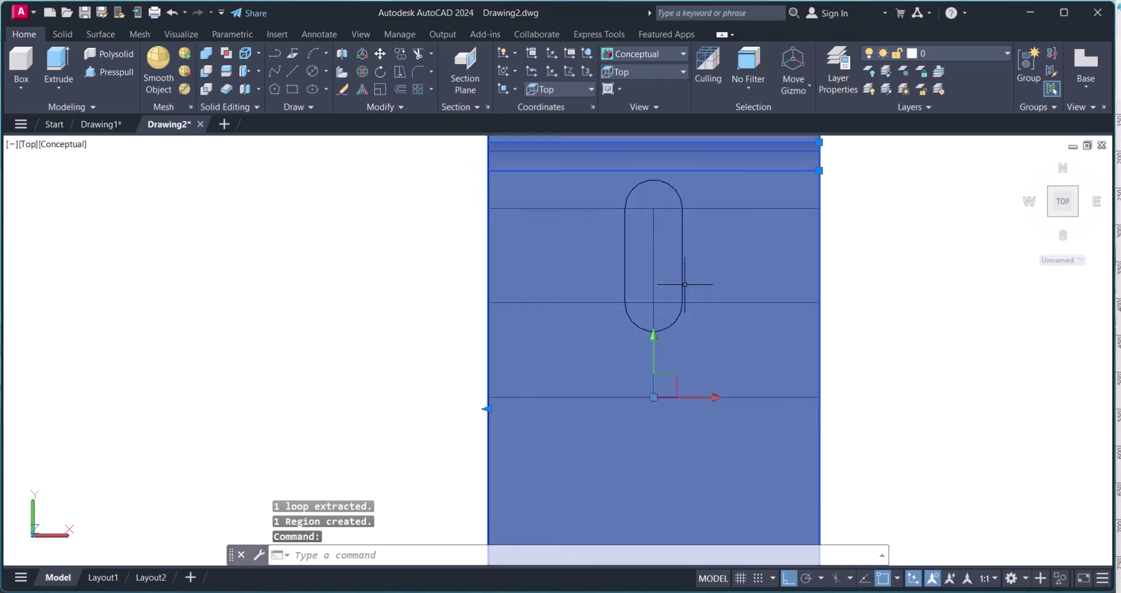
left_click(684, 281)
key("Escape")
left_click(683, 275)
key("Escape")
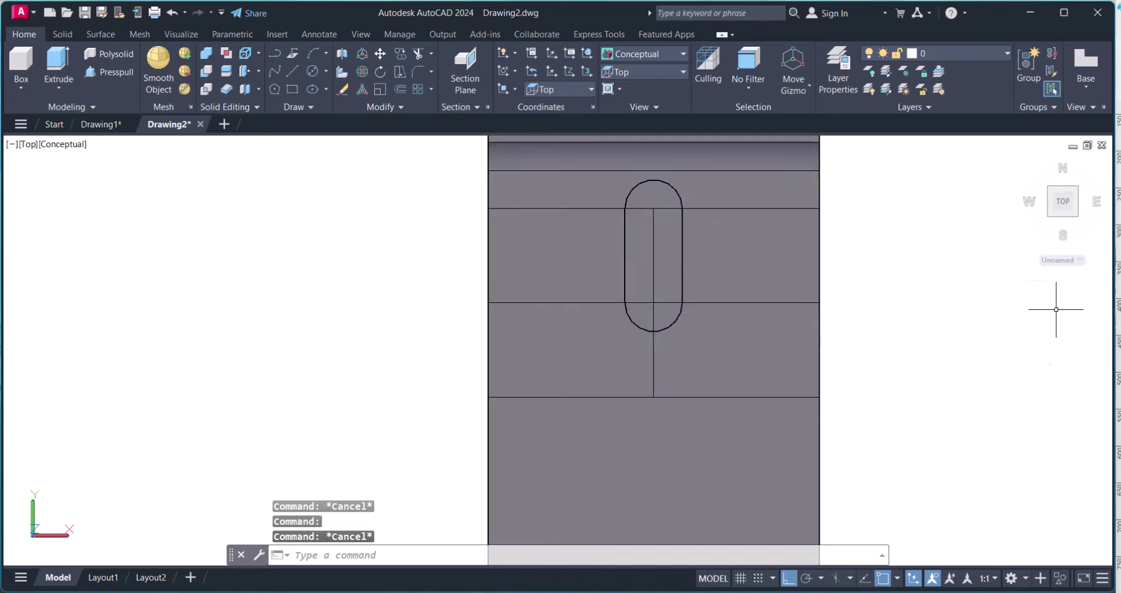
left_click(678, 189)
key("Escape")
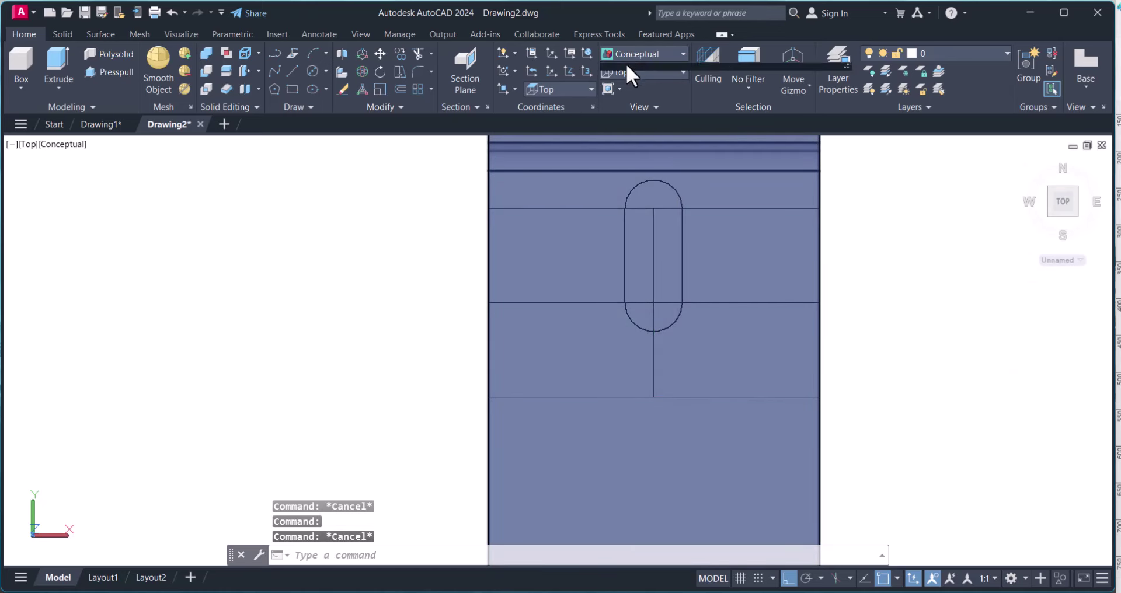
Step: Set the visual style to 2D Wireframe and check that the slot outline selects as one region
left_click(627, 55)
left_click(611, 75)
left_click(683, 244)
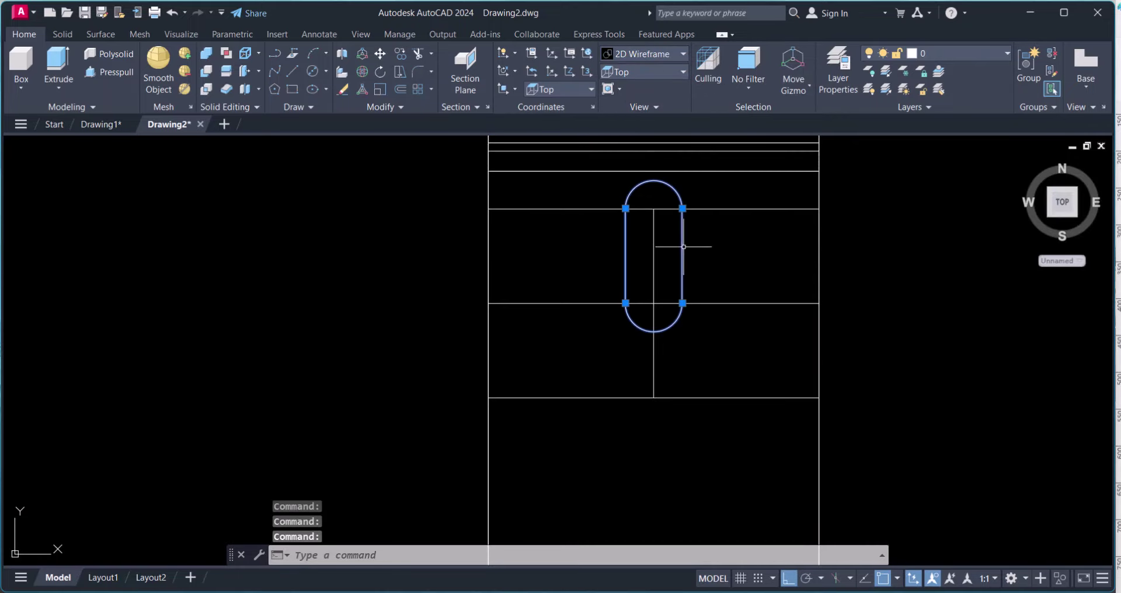
key("Escape")
key("Escape")
scroll(728, 306, "down", 4)
scroll(723, 306, "up", 4)
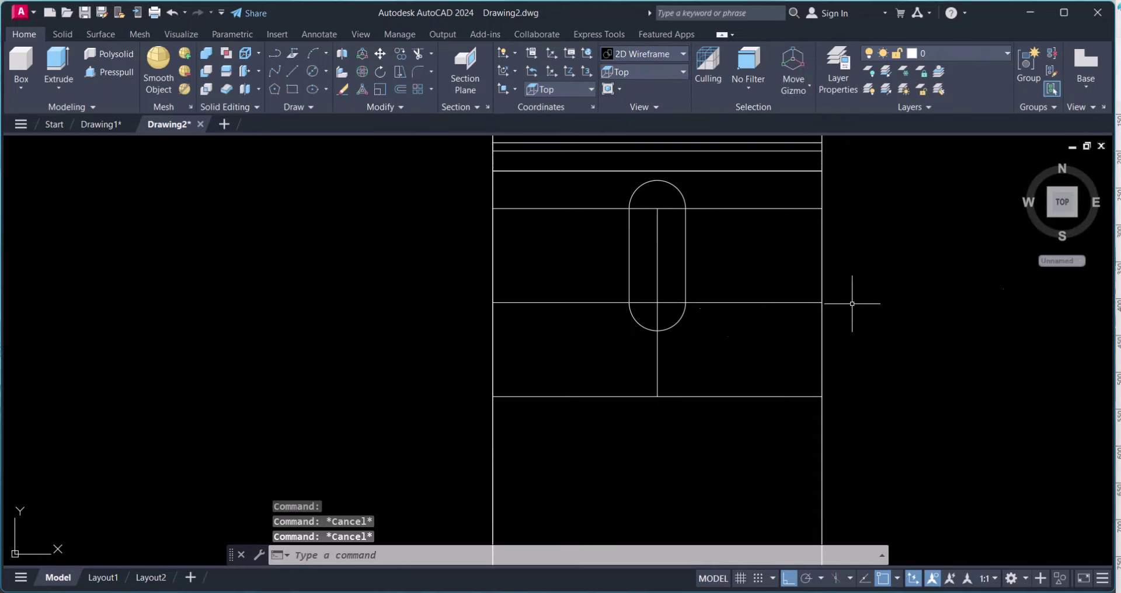
Step: Switch to the SW Isometric view and extrude the slot region on the base by -10 as a solid
left_click(661, 73)
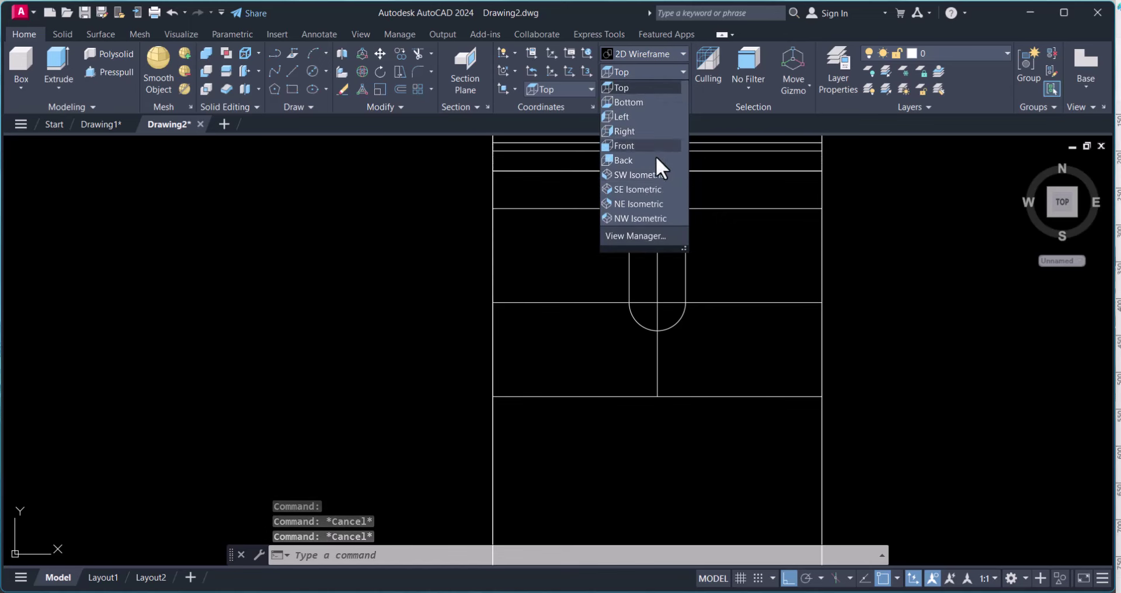
left_click(656, 177)
scroll(684, 263, "up", 6)
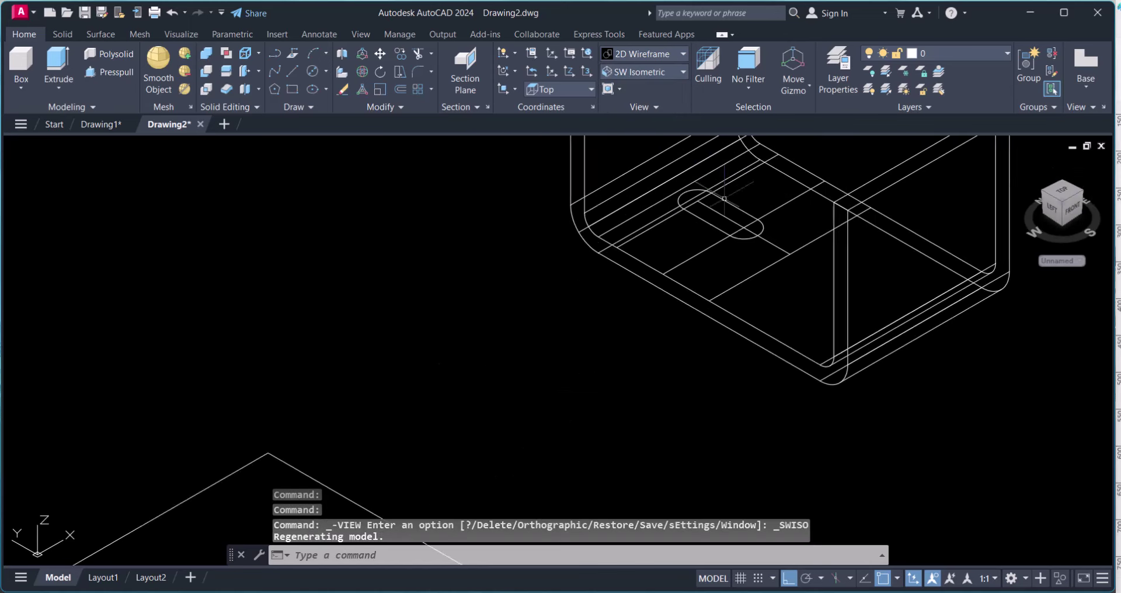
left_click(59, 66)
left_click(697, 244)
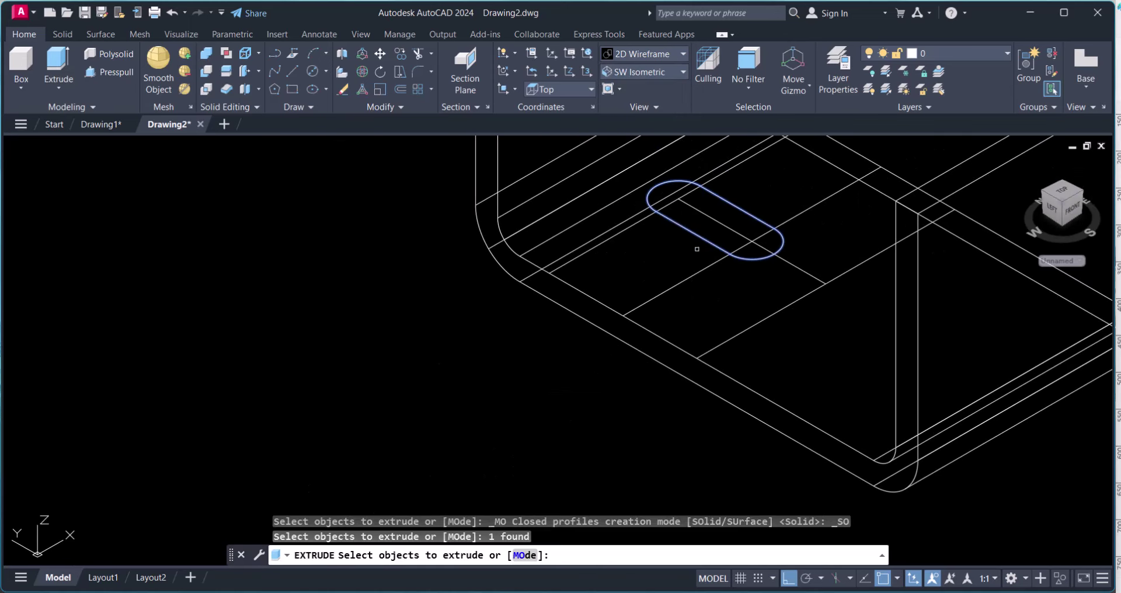
right_click(699, 252)
left_click(706, 258)
type("-1")
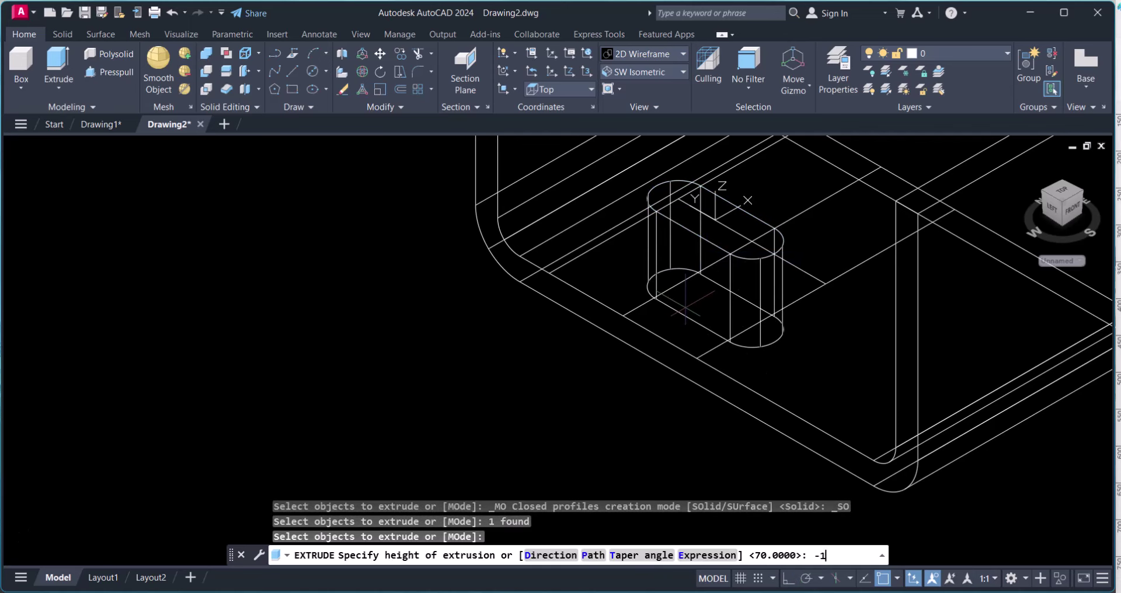
type("0")
key("Return")
key("Escape")
Step: Mirror the extruded slot solid across the base's crosswise centre line, keeping the source solid
type("mi")
key("Return")
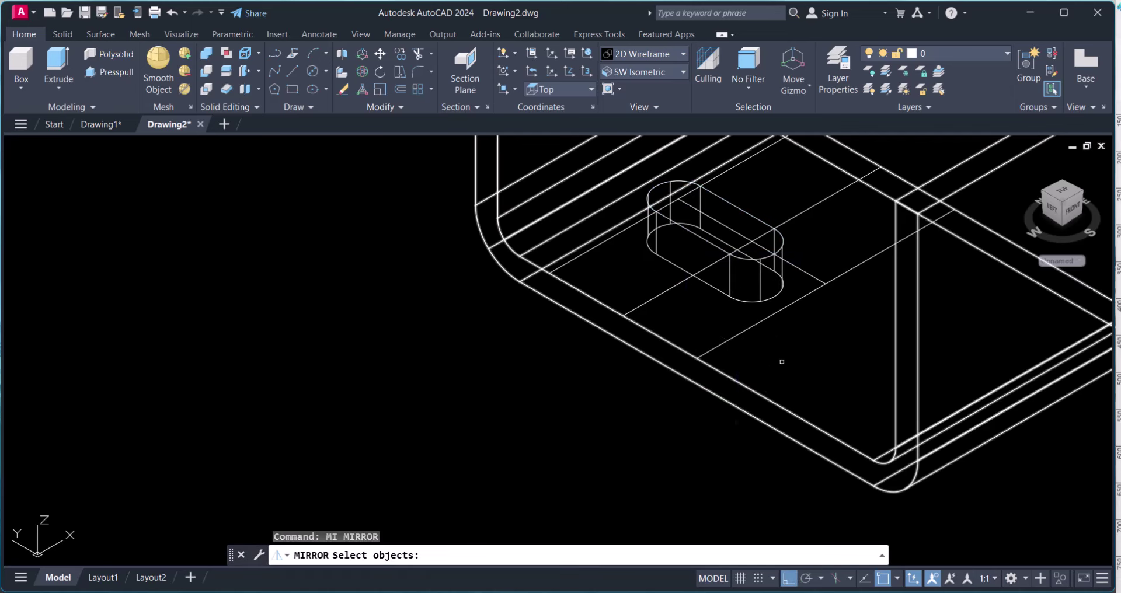
left_click(751, 302)
key("Return")
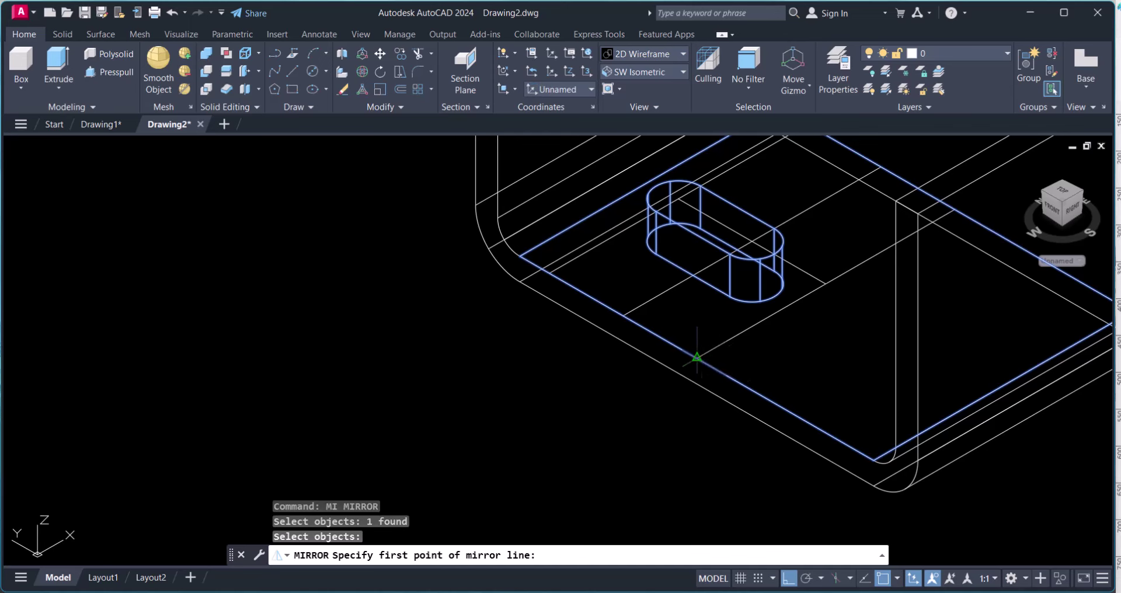
left_click(697, 357)
left_click(954, 208)
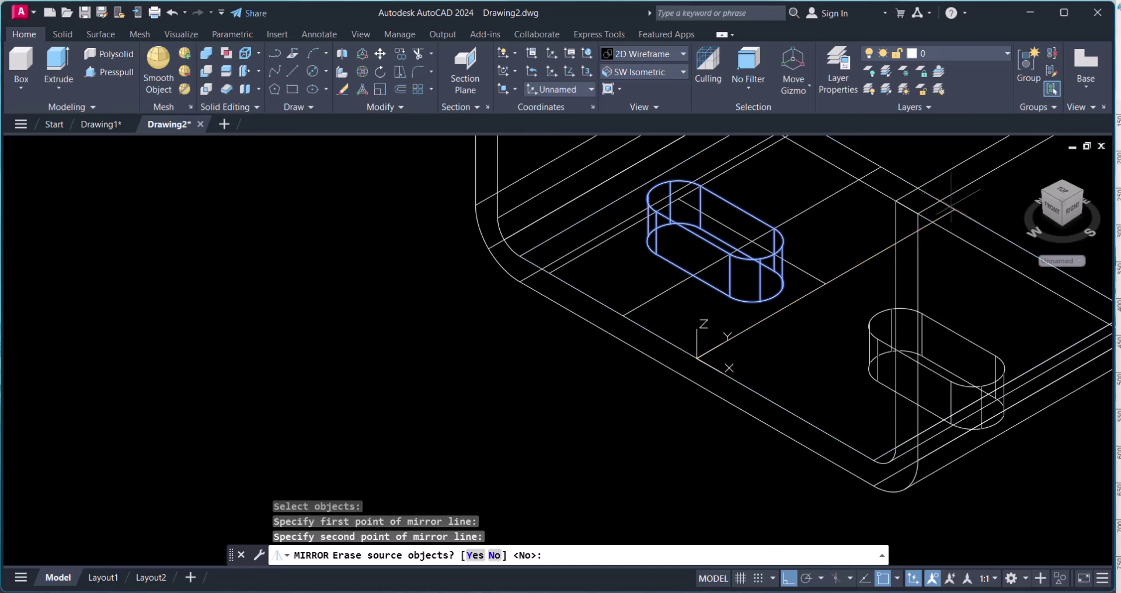
key("Return")
Step: Set the visual style to Conceptual and bring the bracket's base and both slot solids into view
left_click(653, 53)
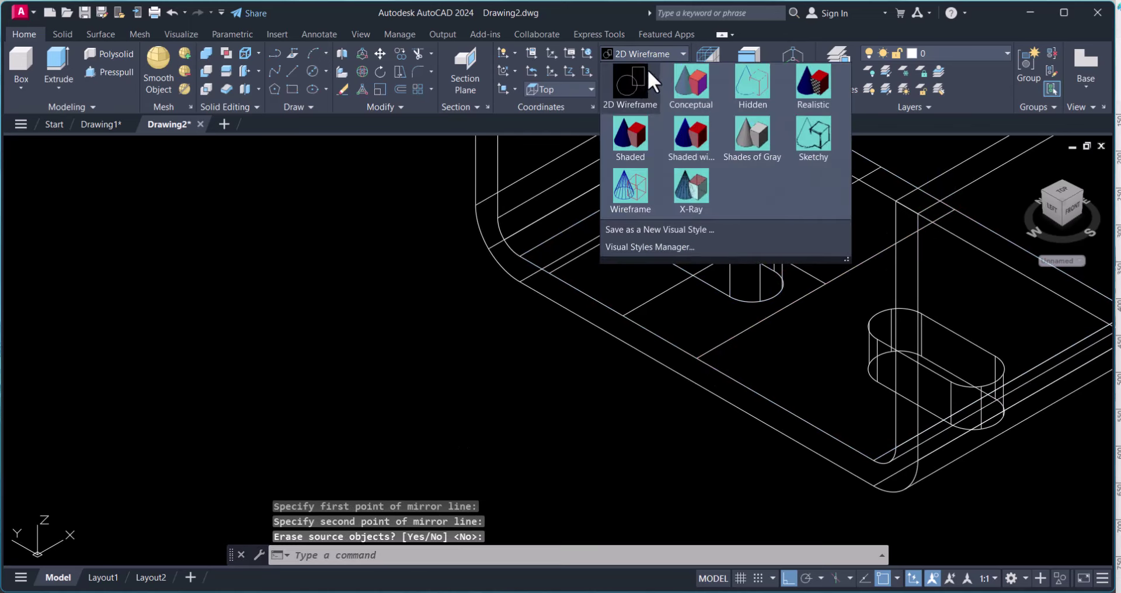
left_click(685, 86)
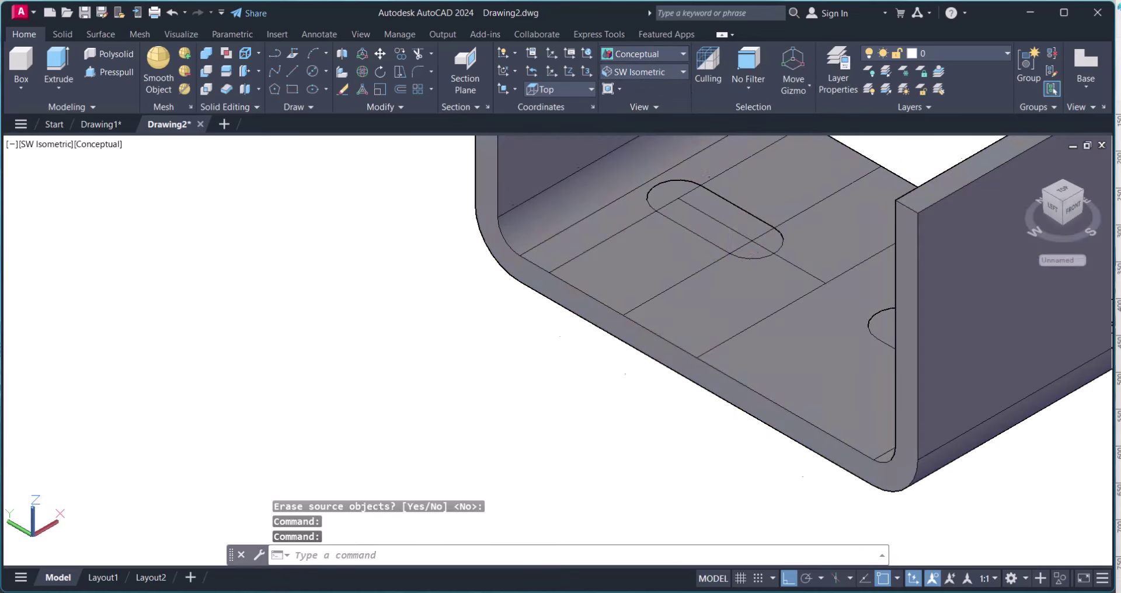
middle_click_drag(723, 293, 565, 362)
left_click(565, 363)
key("Escape")
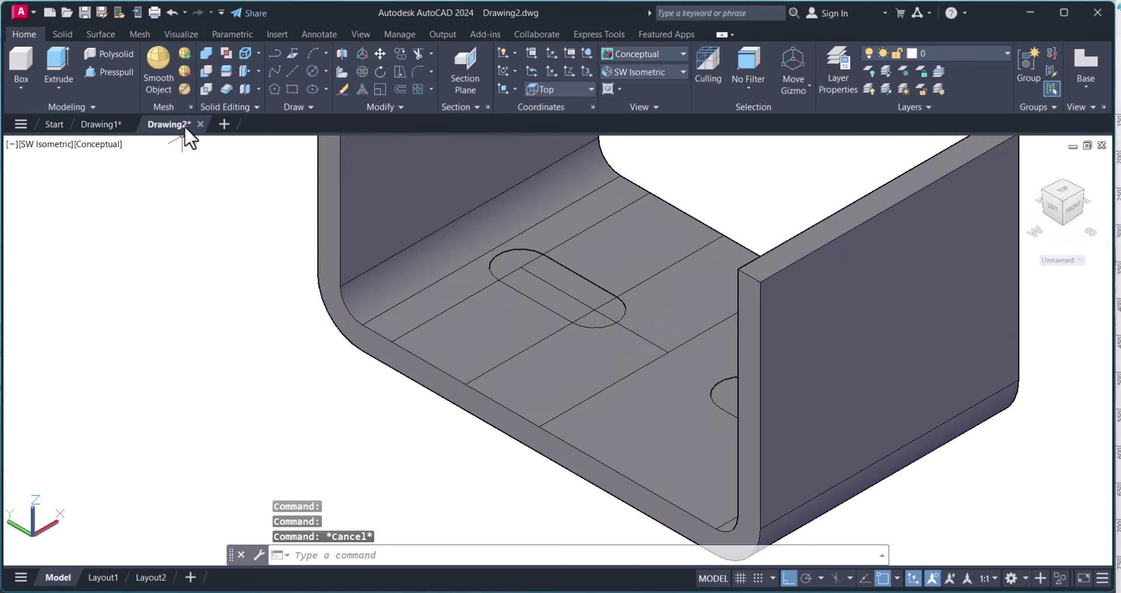
Step: Subtract the two slot solids from the U-shaped bracket solid
left_click(206, 67)
left_click(449, 357)
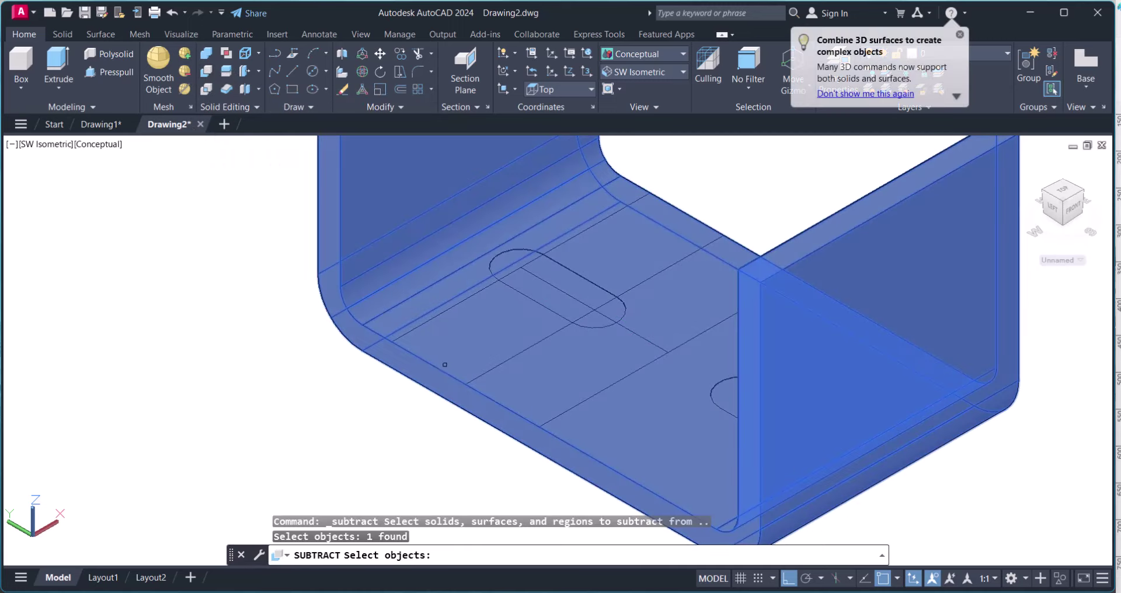
key("Return")
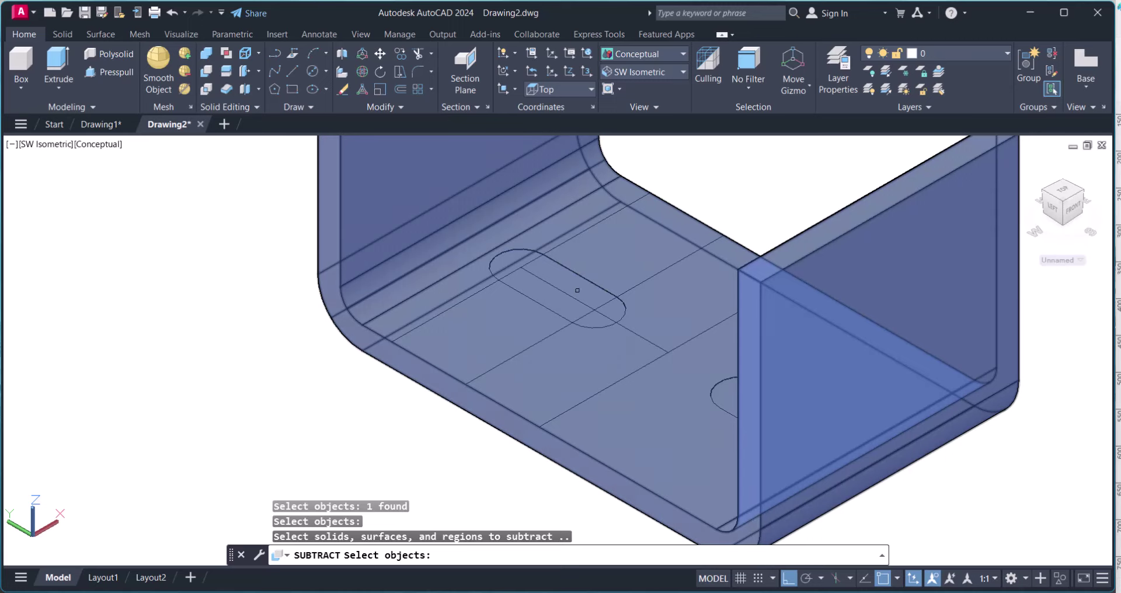
left_click(578, 293)
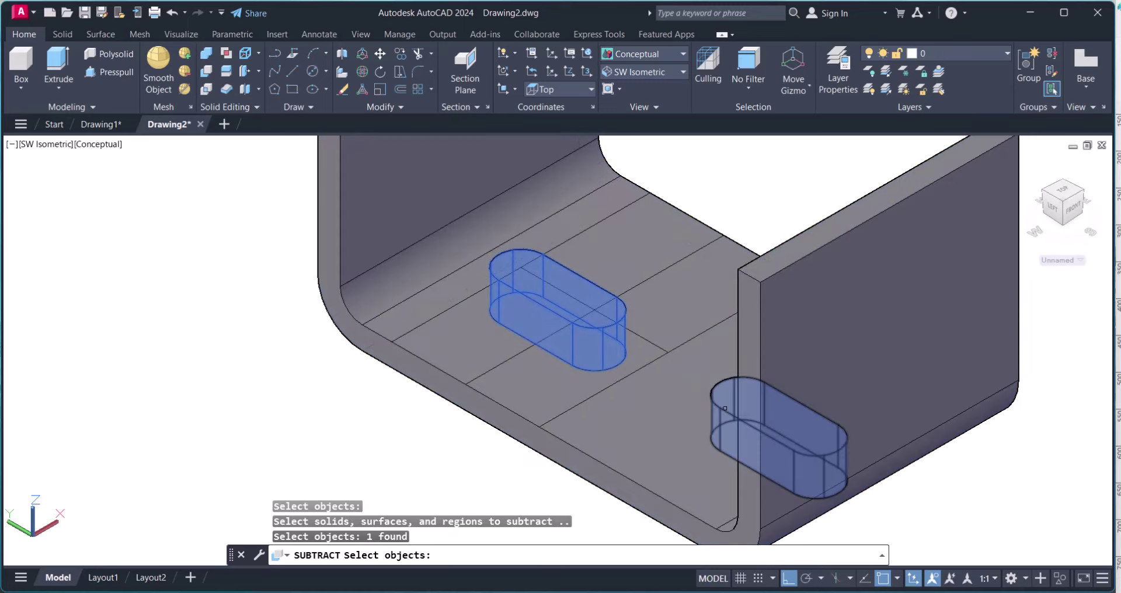
left_click(724, 408)
key("Return")
Step: Look over the bracket with its cut slots and examine the reference drawing for the base's curved edge cut-out
scroll(571, 366, "down", 5)
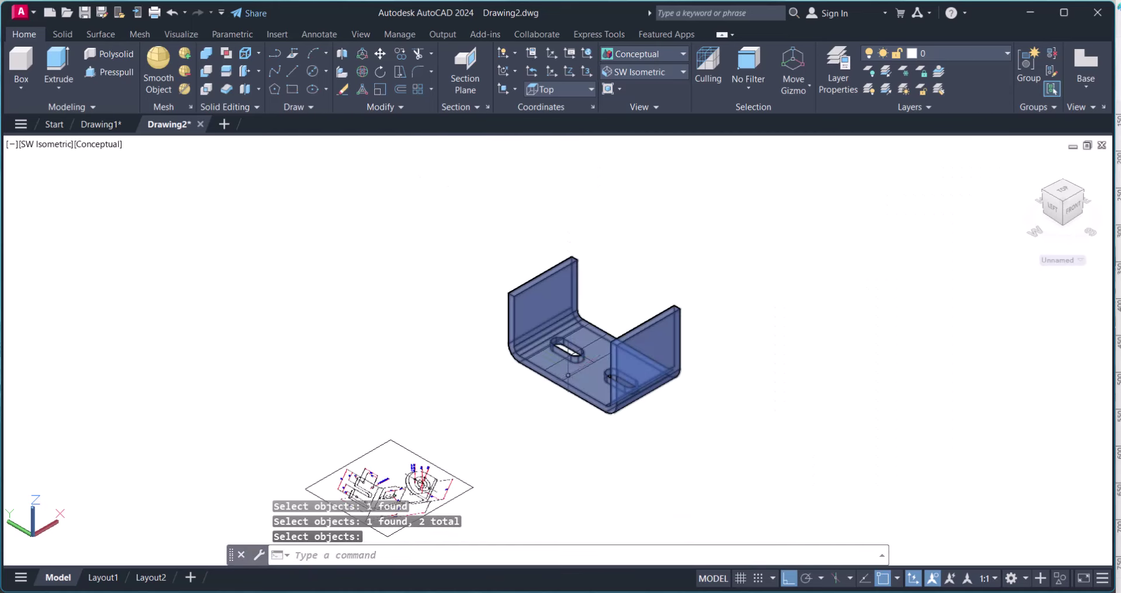
scroll(565, 379, "up", 2)
scroll(565, 381, "down", 4)
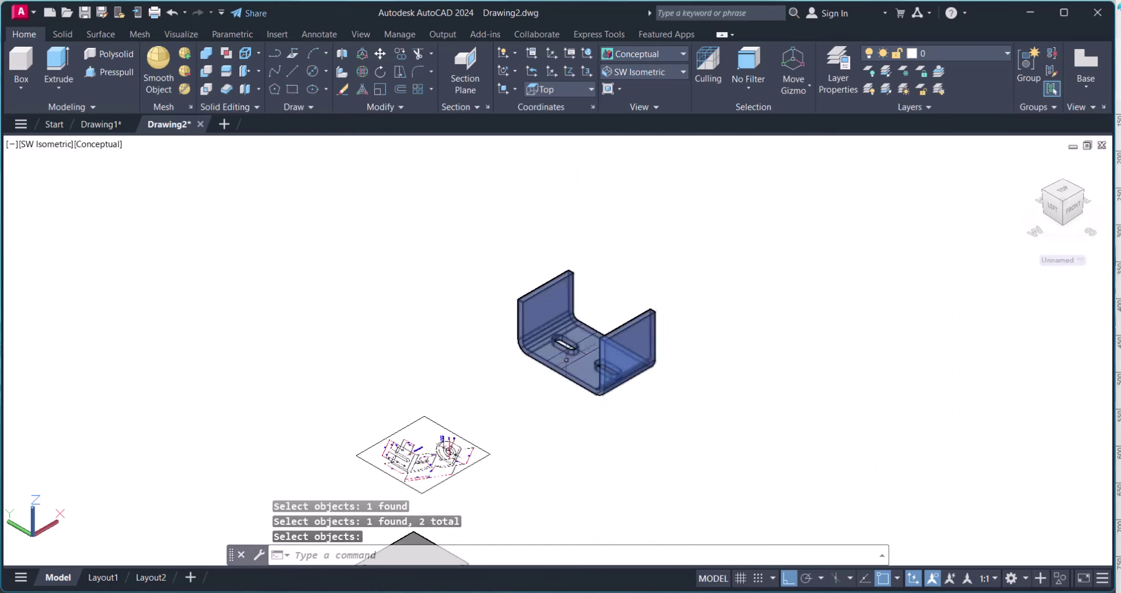
middle_click_drag(498, 438, 515, 432)
scroll(463, 466, "up", 6)
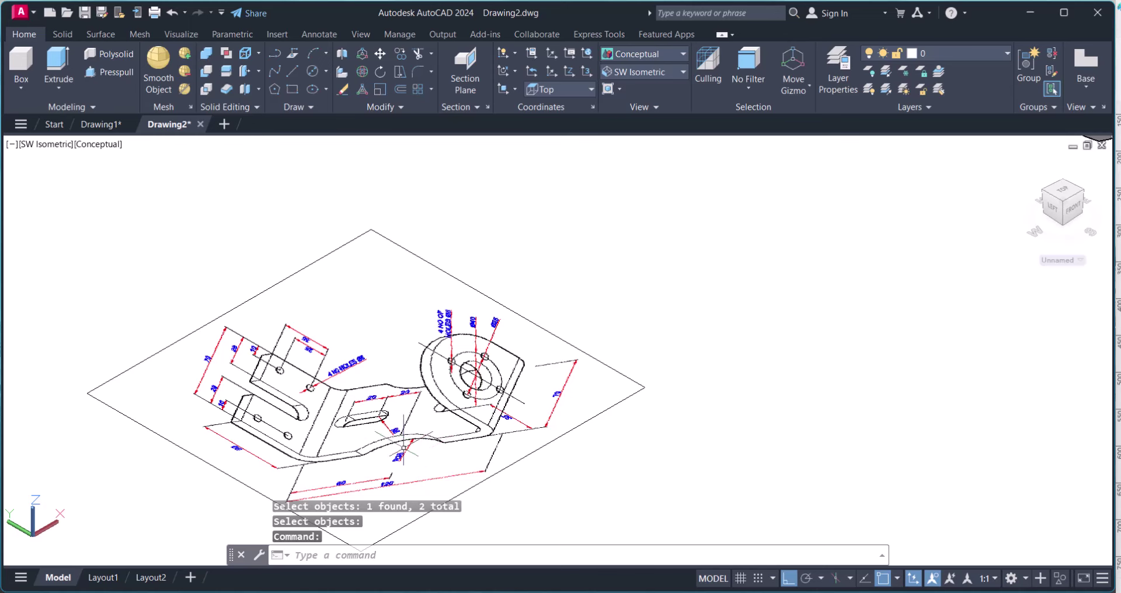
scroll(781, 265, "down", 3)
scroll(507, 327, "up", 6)
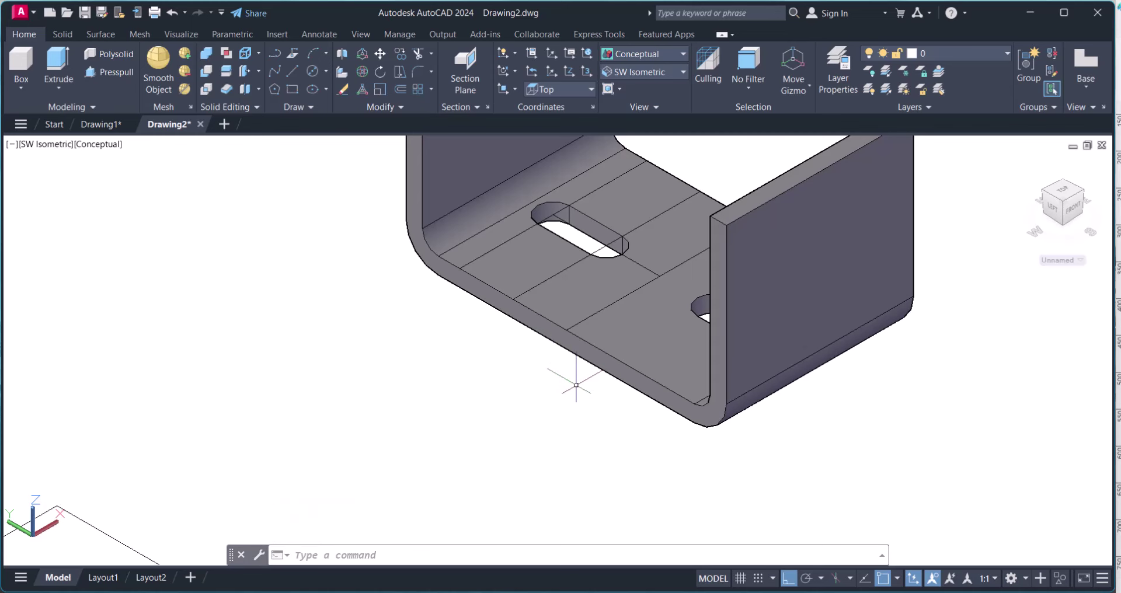
Step: Draw a line along the base's near long edge, from the slot's crosswise construction line to beyond the bracket's corner
type("l")
key("Return")
left_click(517, 294)
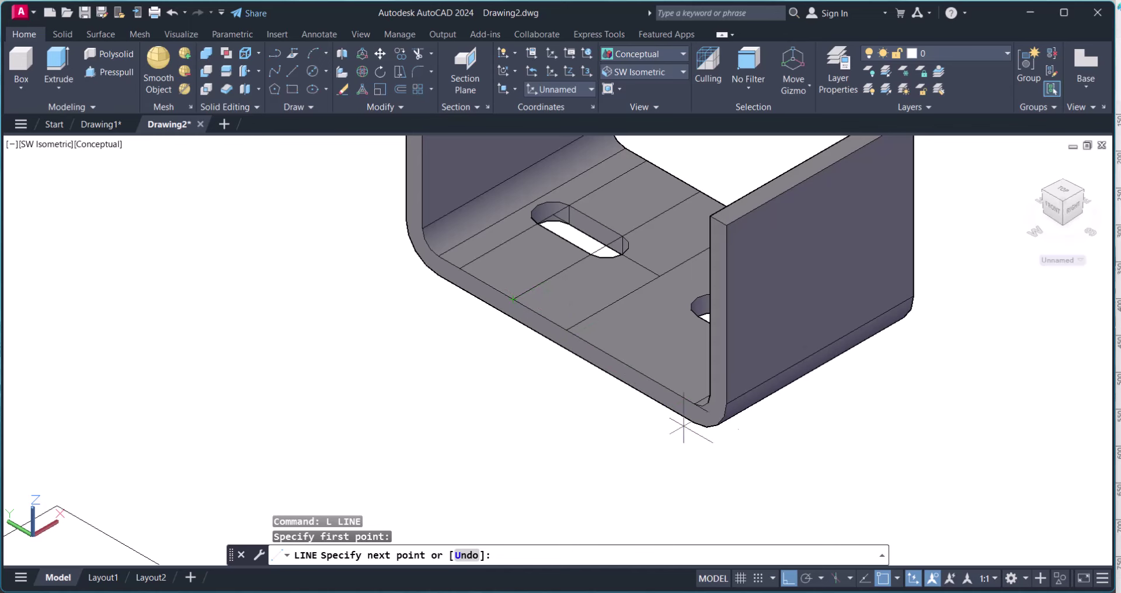
left_click(789, 493)
key("Escape")
Step: Offset the line along the base's edge by 10 towards the inside of the base
type("o")
key("Return")
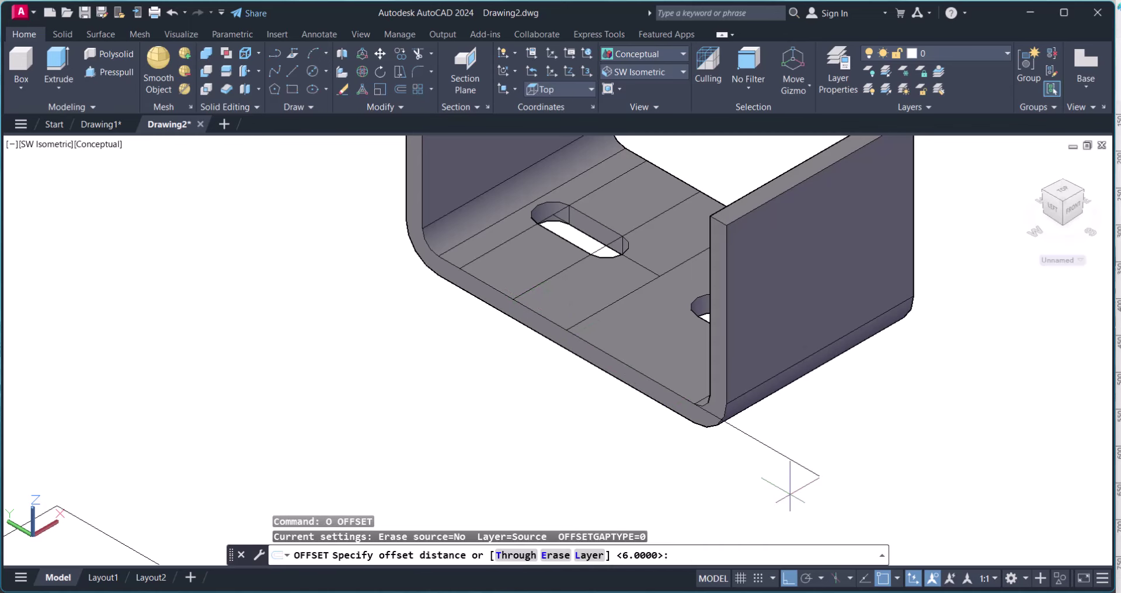
key("Return")
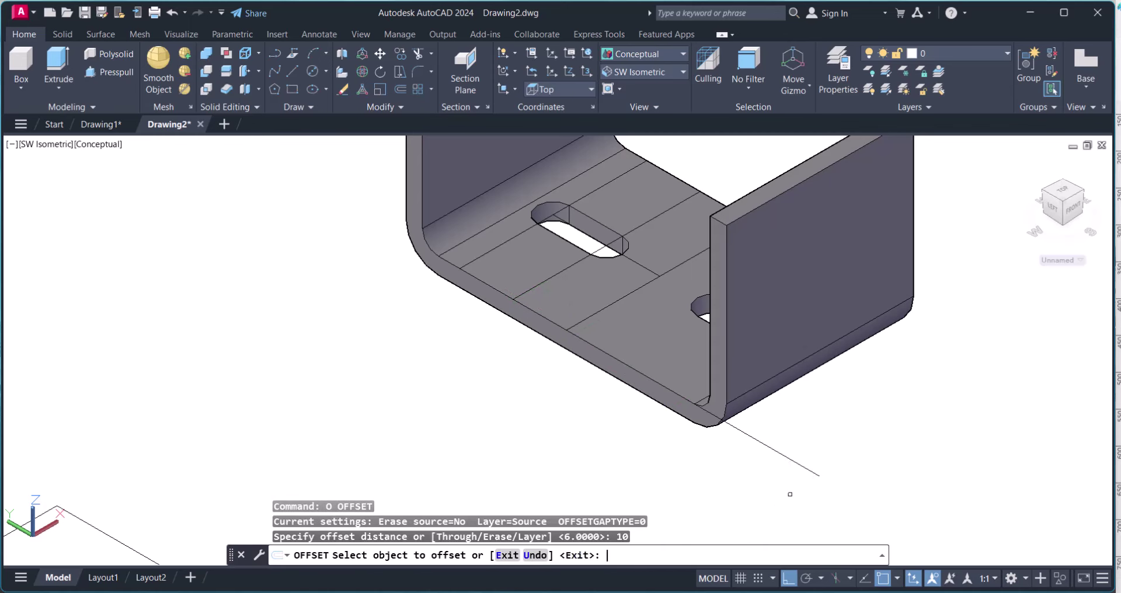
left_click(785, 451)
left_click(814, 429)
key("Escape")
key("Escape")
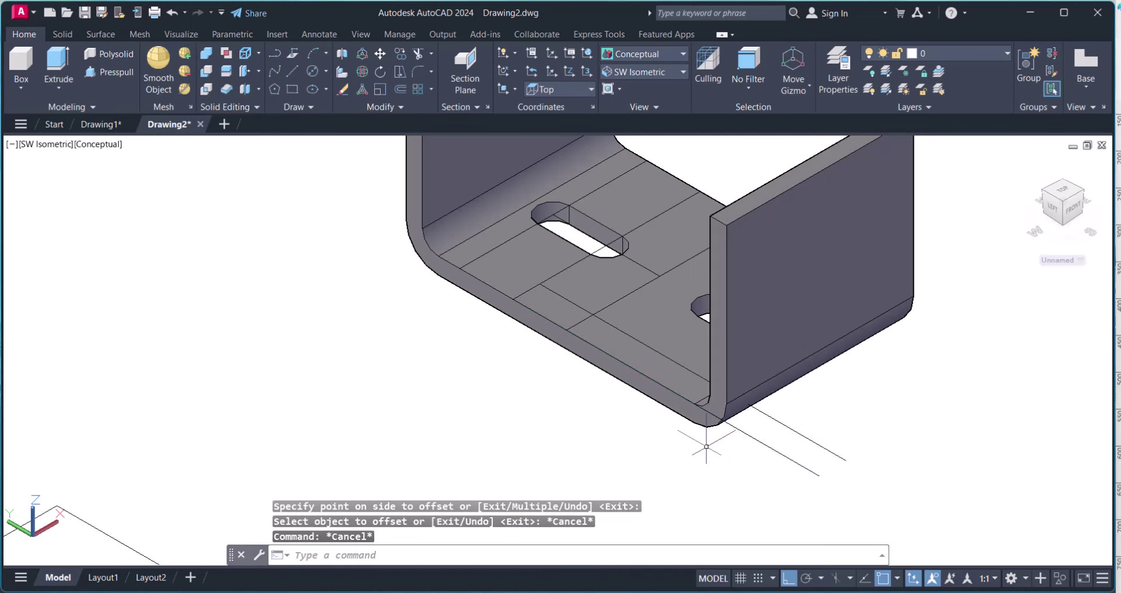
key("Escape")
Step: Offset the inner construction line by 35 outwards, past the base's near edge
type("o")
key("Return")
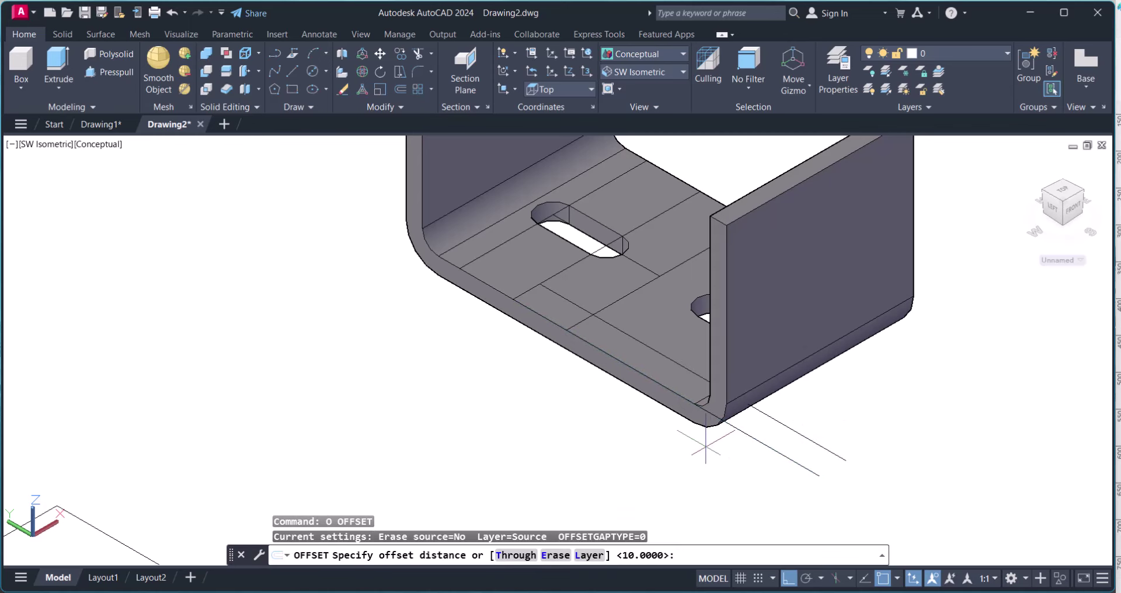
type("35")
key("Return")
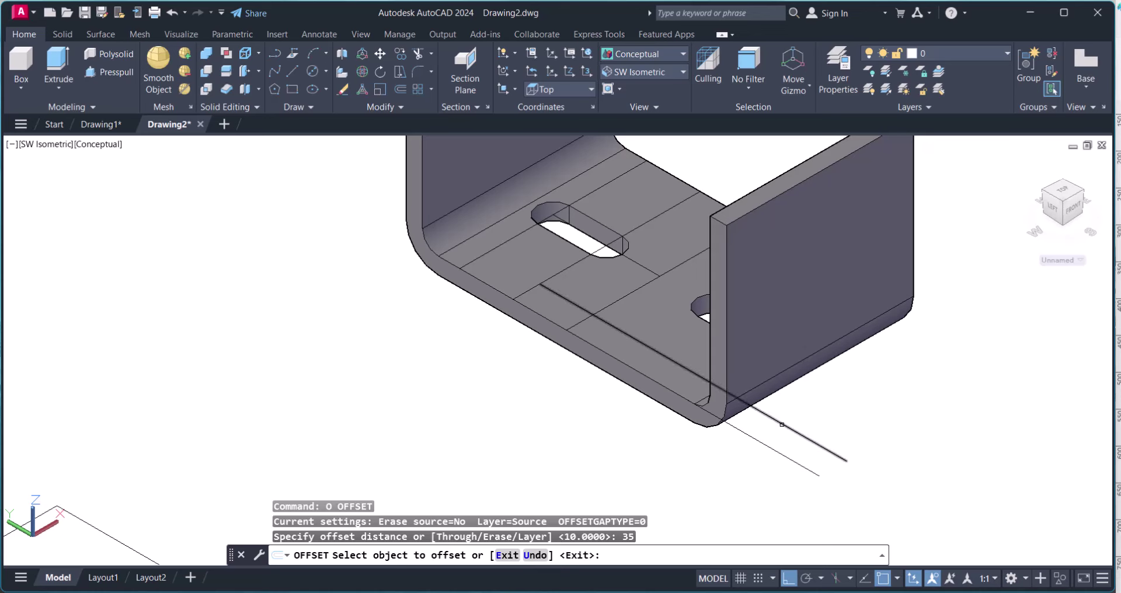
left_click(781, 418)
left_click(540, 454)
key("Escape")
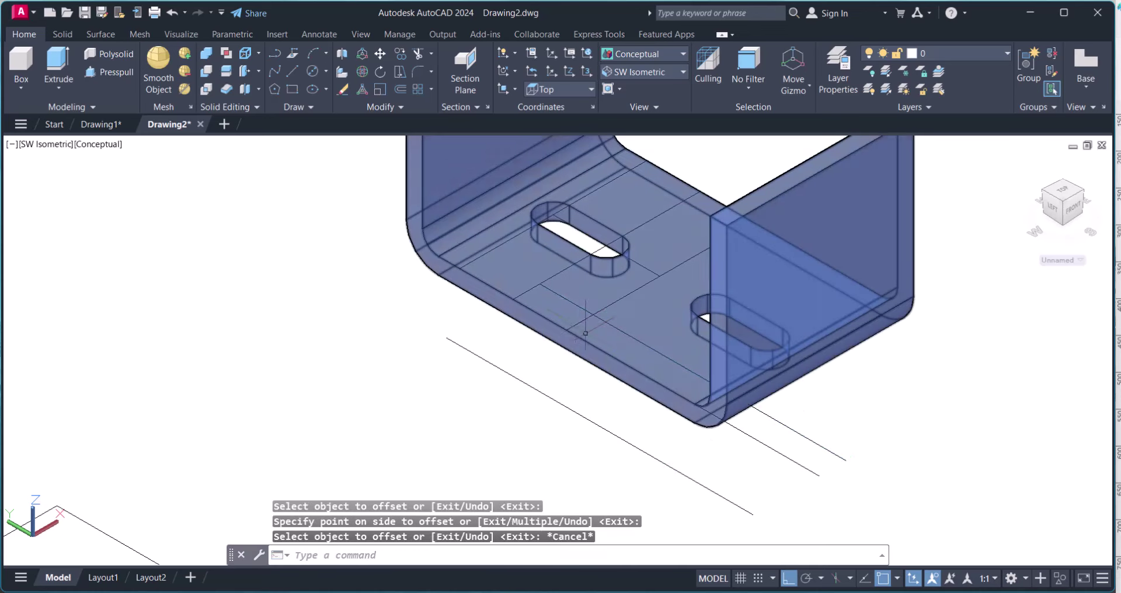
Step: Stretch the near end of the base's crosswise centre line out to the outer offset line
left_click(607, 307)
left_click(566, 330)
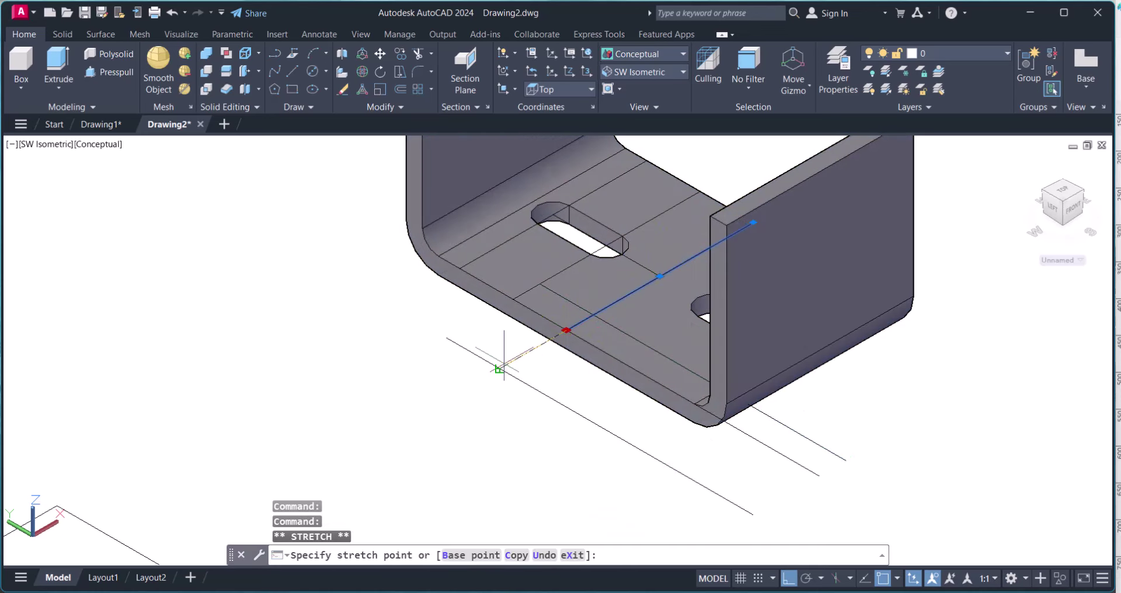
key("Escape")
Step: Draw a circle of radius 35 centred where the extended centre line meets the outer offset line
type("c")
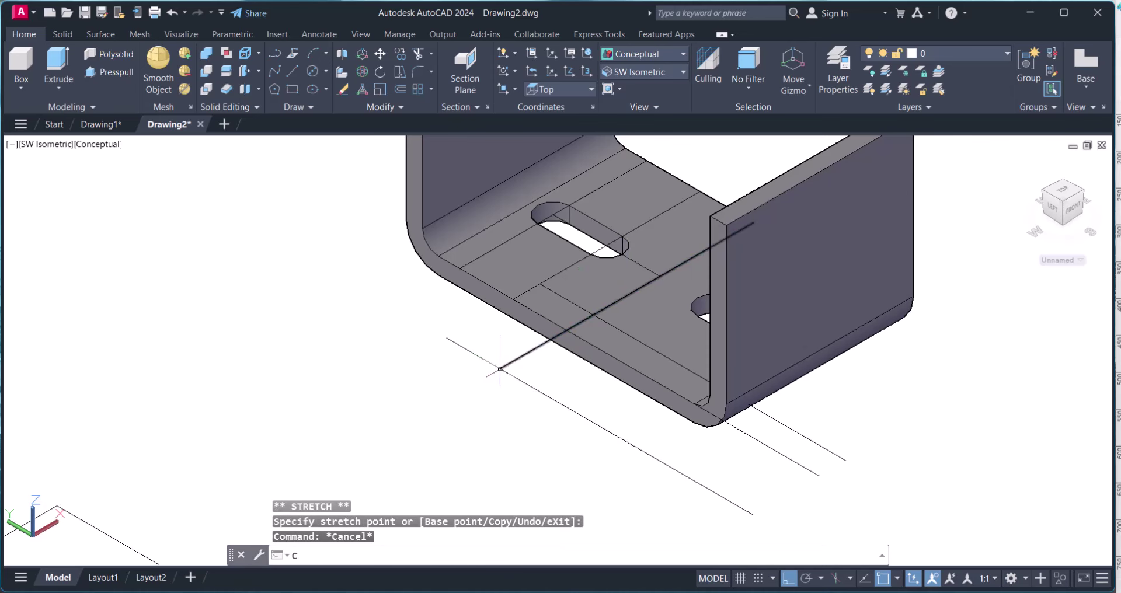
key("Escape")
key("Escape")
left_click(315, 70)
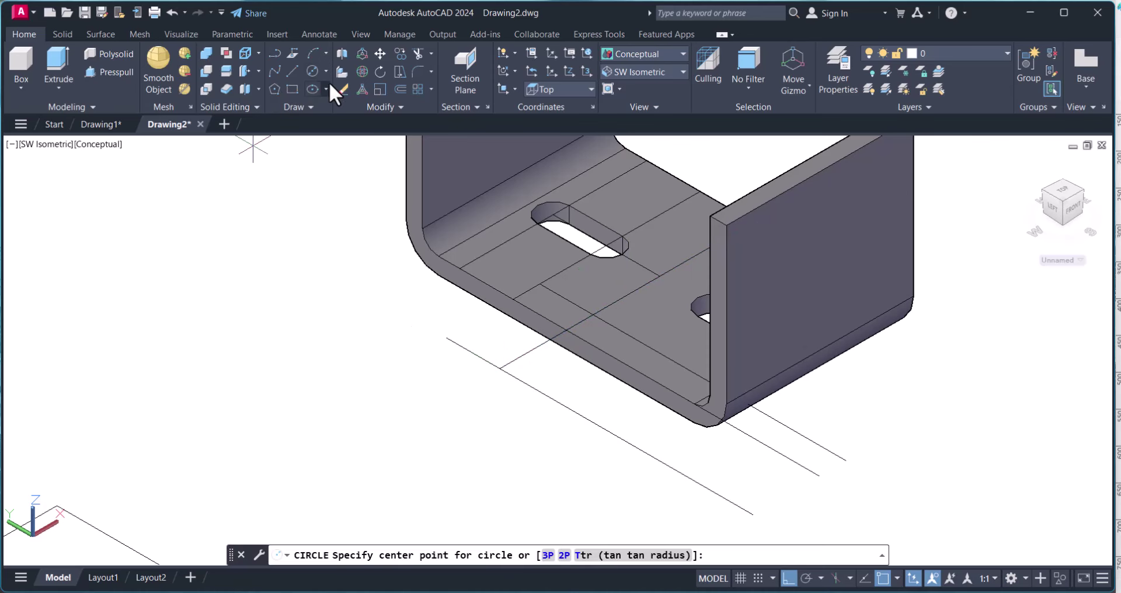
left_click(327, 70)
left_click(366, 101)
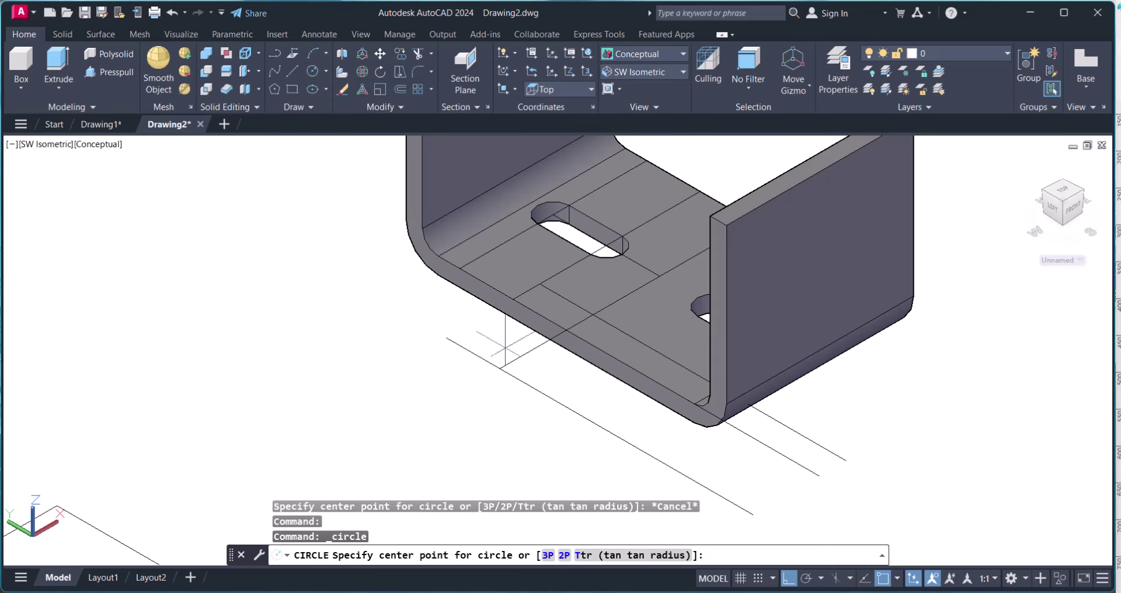
left_click(501, 368)
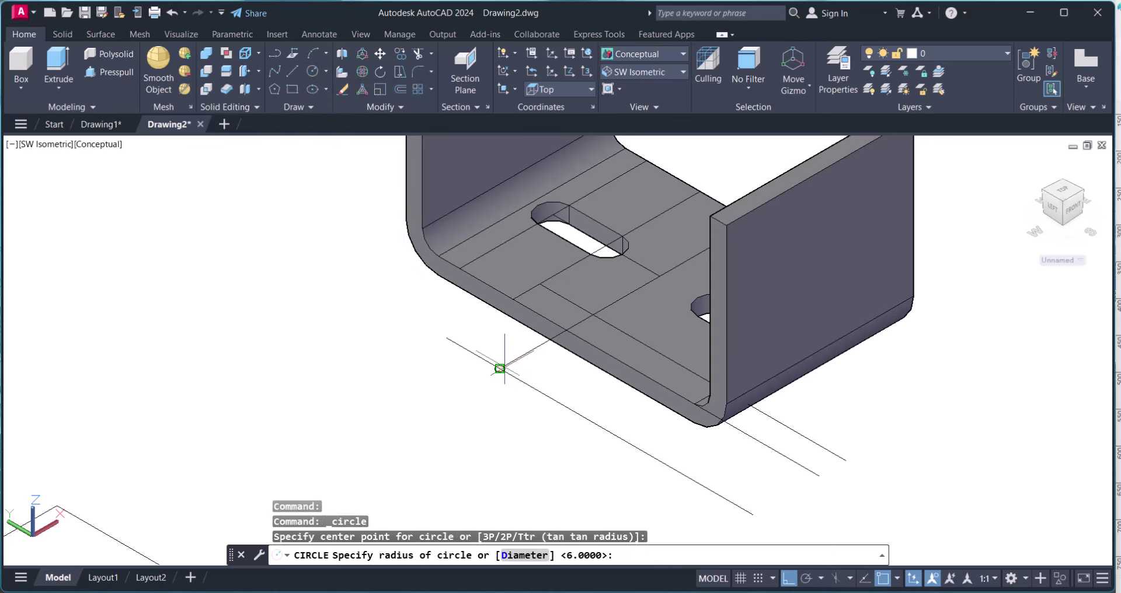
type("35")
key("Return")
key("Escape")
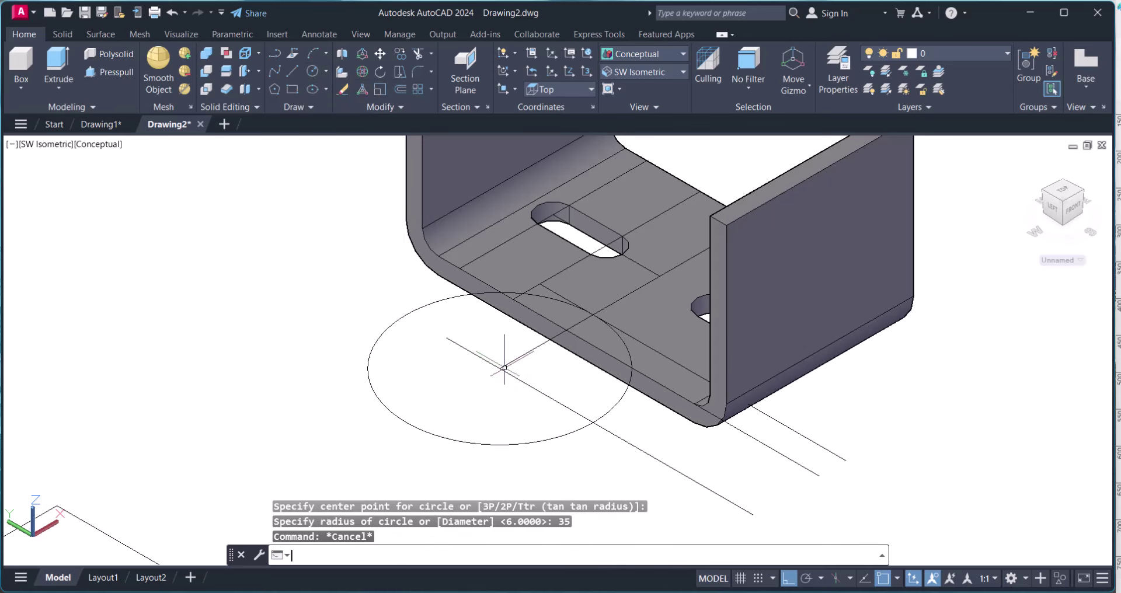
type("l")
key("Return")
scroll(504, 350, "up", 5)
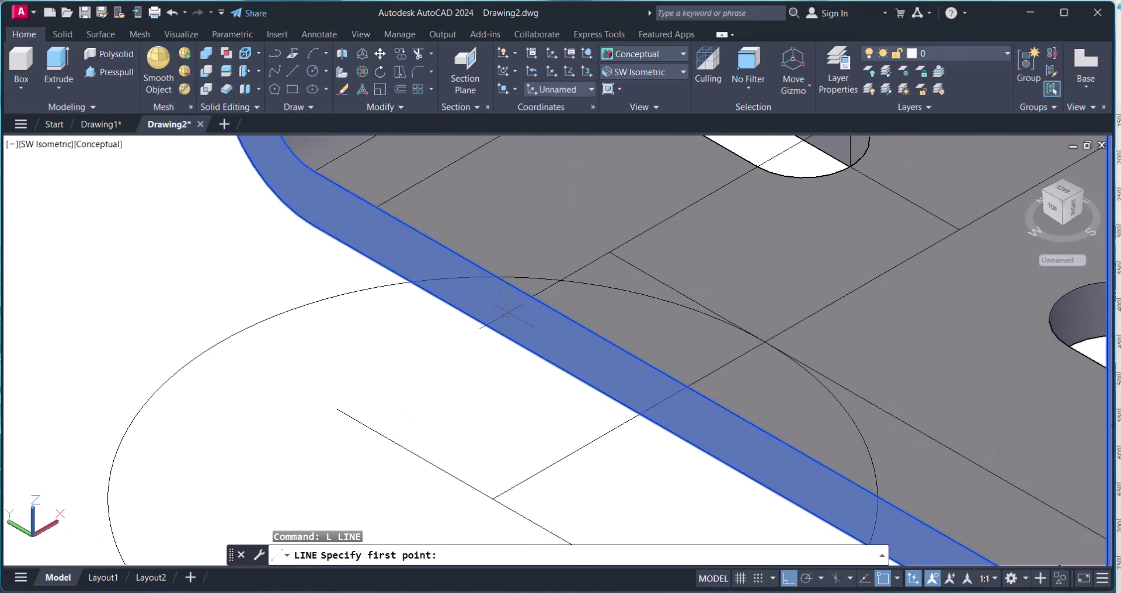
scroll(506, 314, "down", 2)
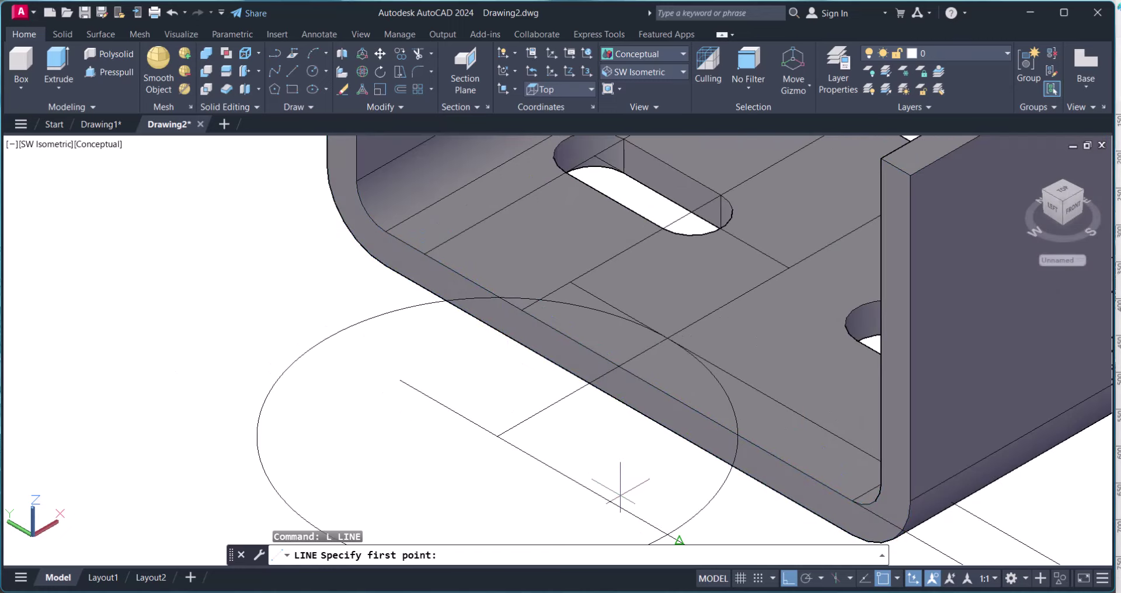
key("Escape")
key("Escape")
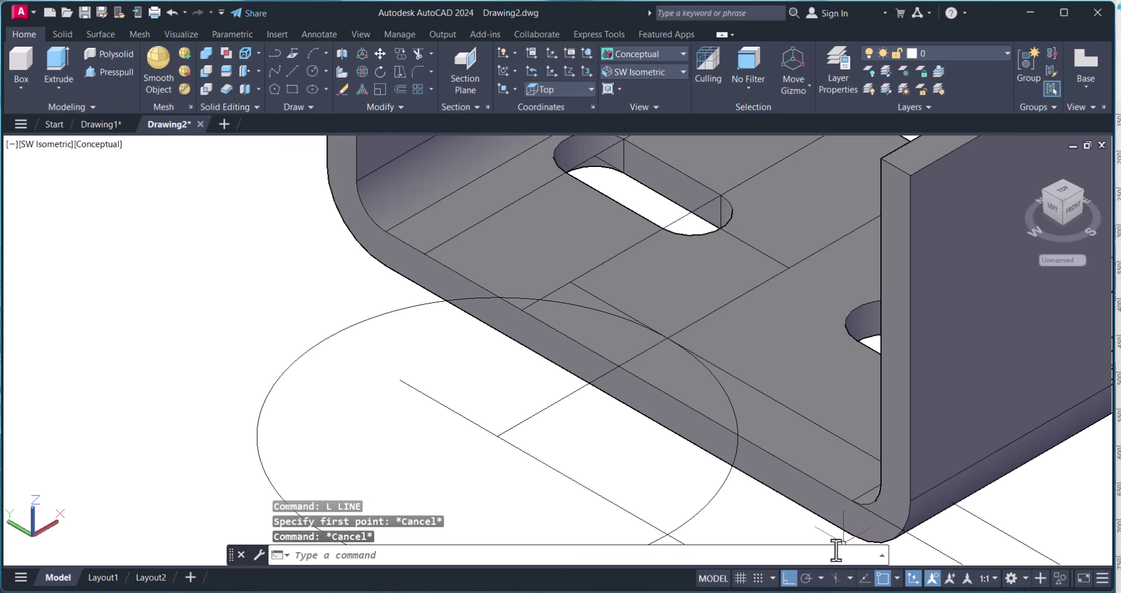
Step: Trim the end of the construction line along the base's near edge where it overhangs the bracket's corner
type("tr")
key("Return")
left_click(905, 520)
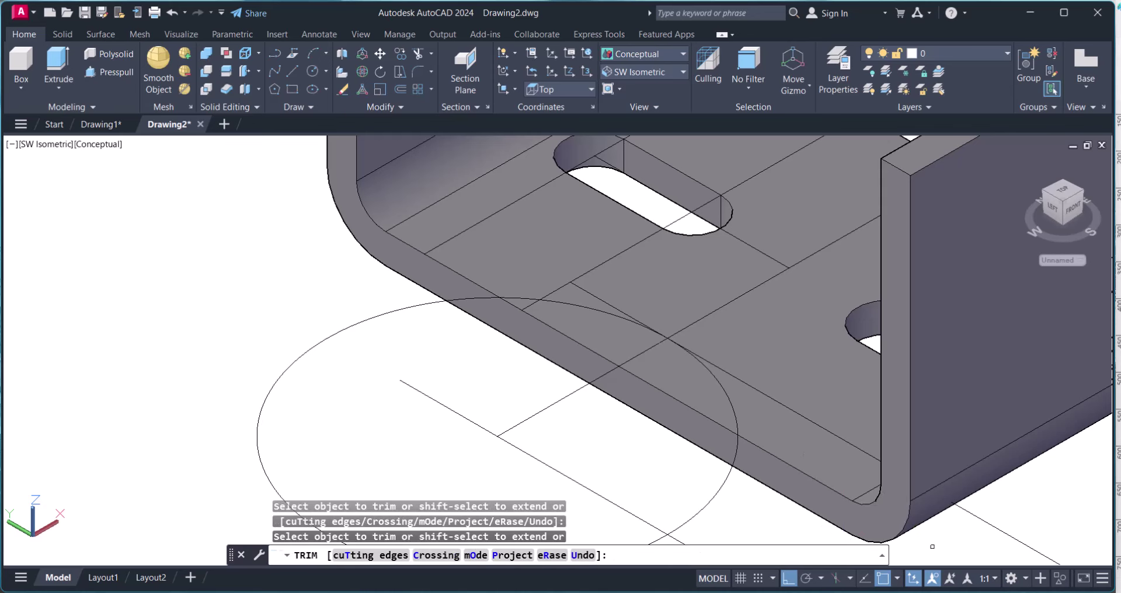
scroll(869, 496, "down", 2)
key("Escape")
Step: Try to trim the circle where it crosses the base's near edge
type("tr")
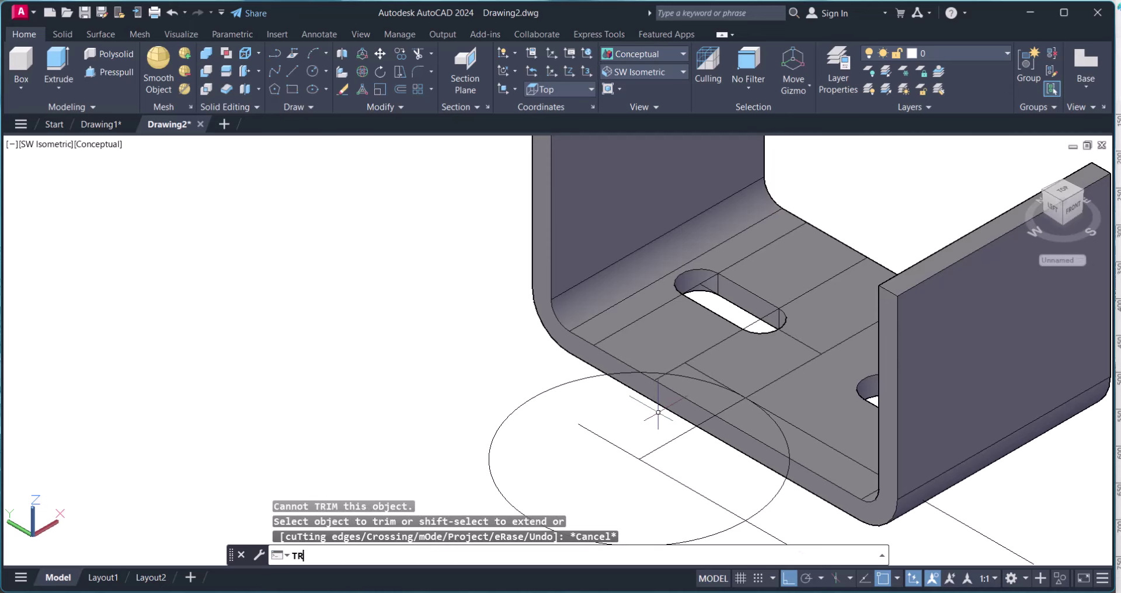
key("Return")
left_click(629, 385)
key("Escape")
left_click(871, 532)
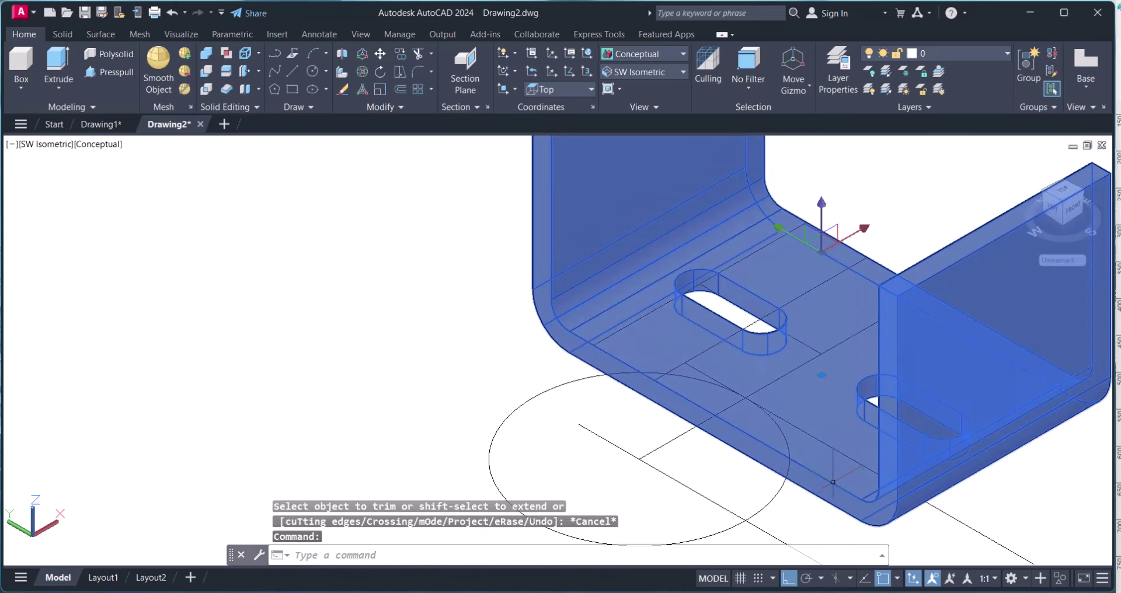
key("Escape")
key("Escape")
Step: Draw a line along the base's upper near edge from its crossing with the circle to past the opposite bend
type("l")
key("Return")
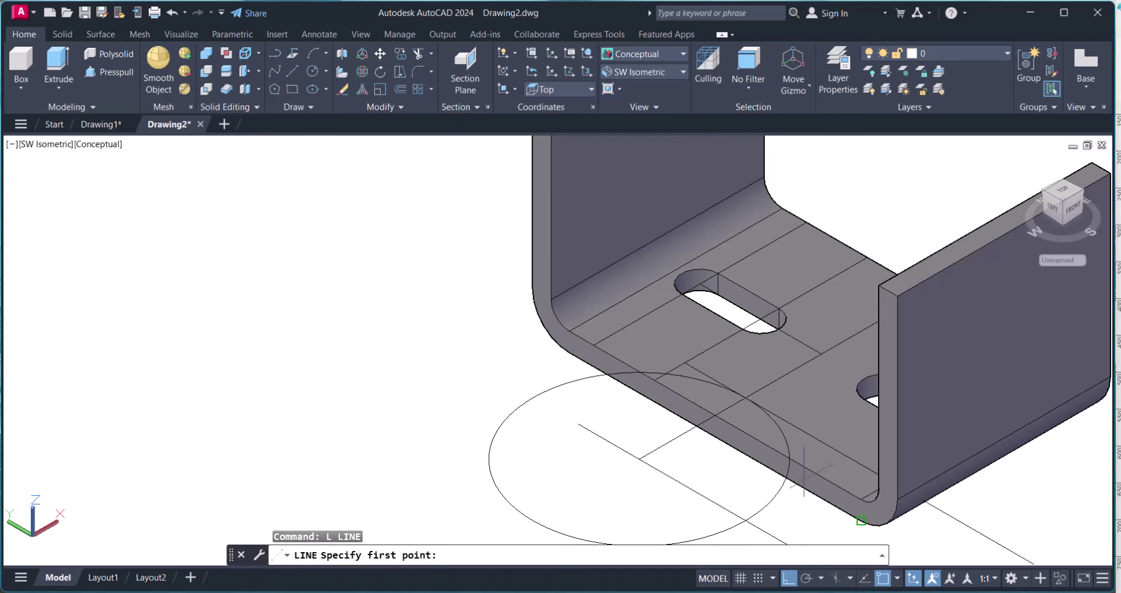
scroll(782, 449, "up", 2)
scroll(782, 449, "up", 1)
left_click(621, 333)
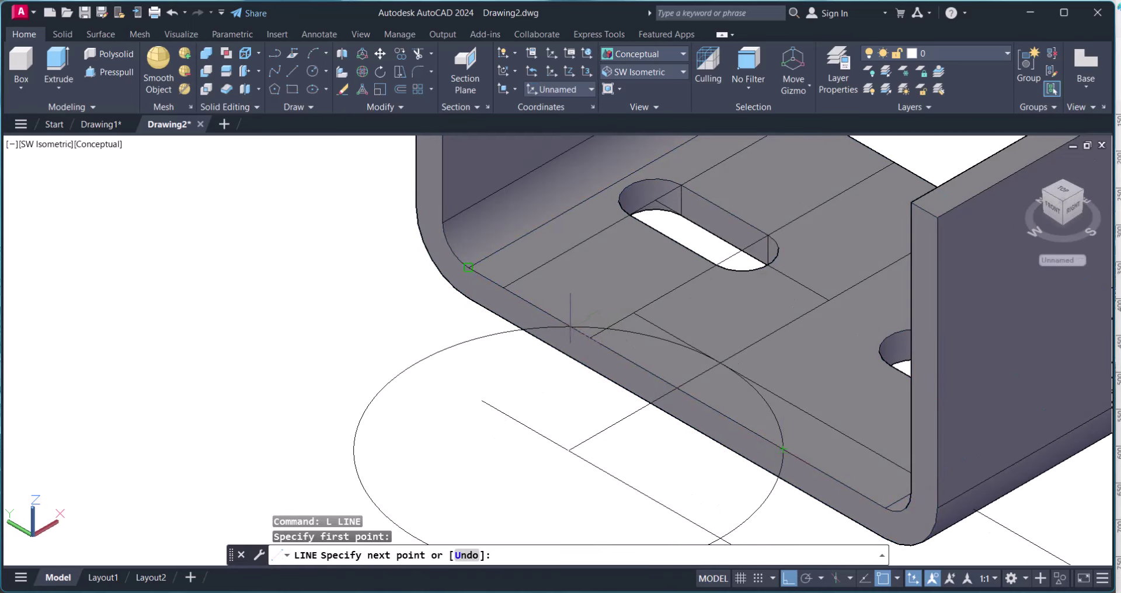
scroll(570, 324, "up", 3)
scroll(565, 320, "down", 3)
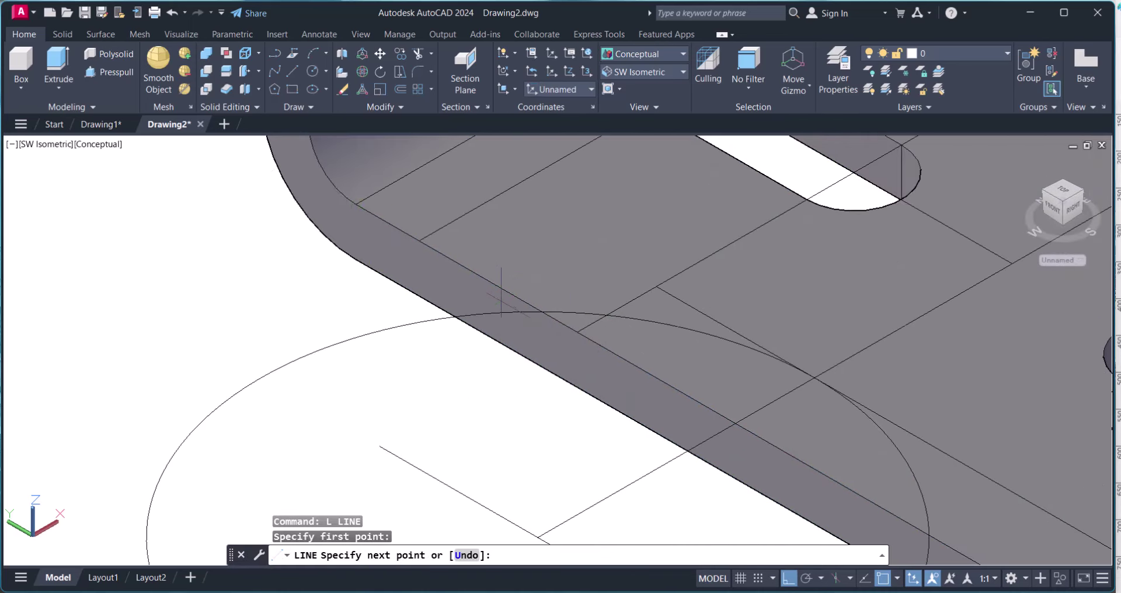
left_click(206, 181)
key("Escape")
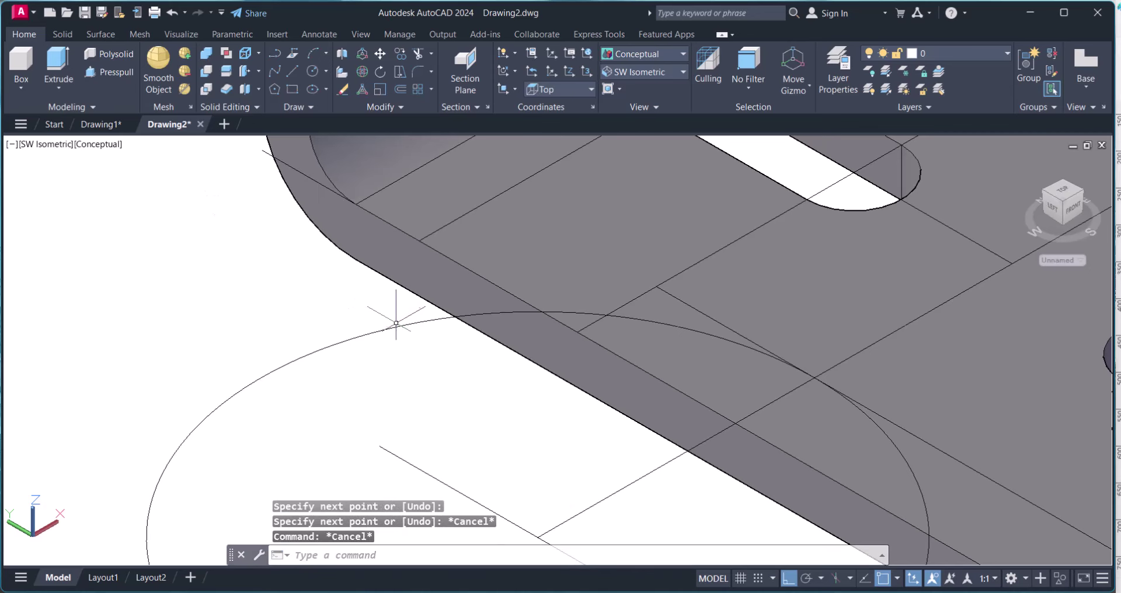
Step: Trim away the part of the circle outside the base on the side of the line's overhanging end
type("tr")
key("Return")
left_click(418, 320)
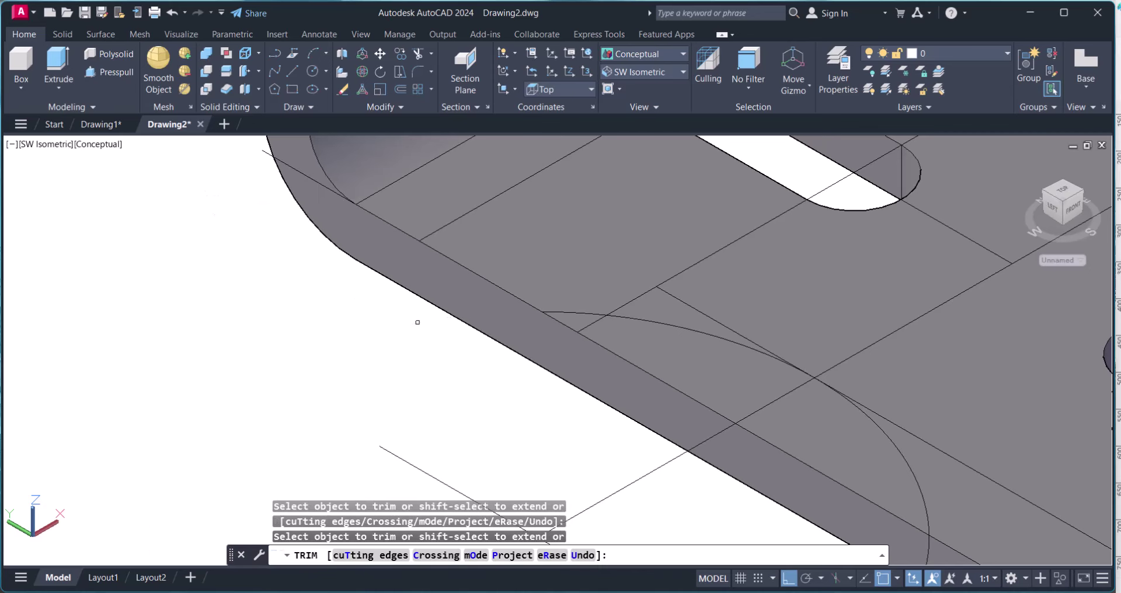
key("Escape")
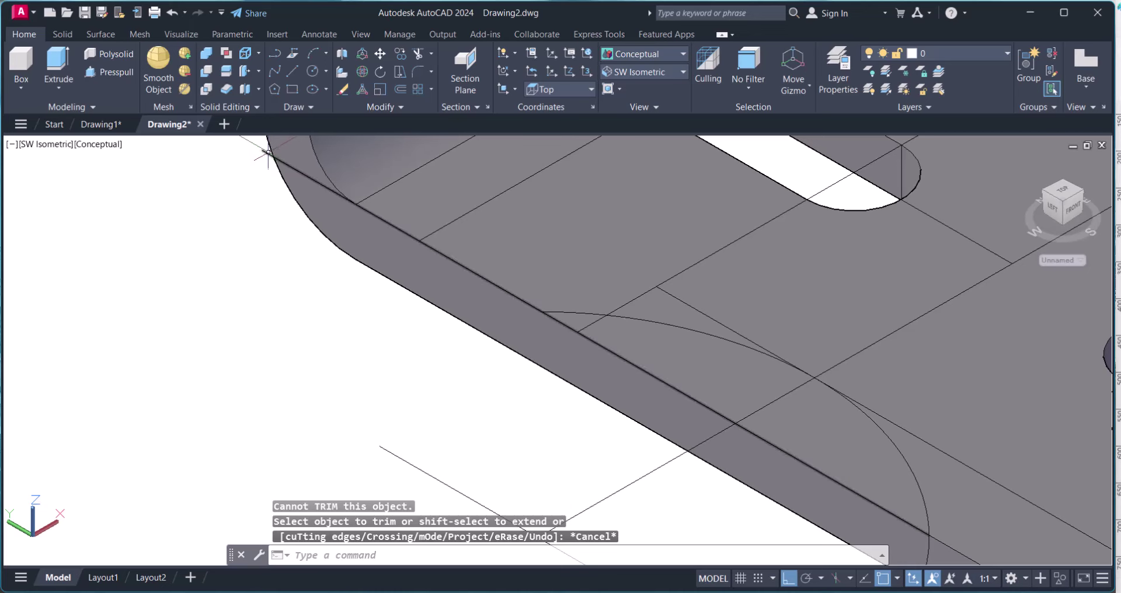
Step: Shorten the overhanging end of the edge line to the endpoint of the remaining arc
left_click(262, 150)
left_click(262, 150)
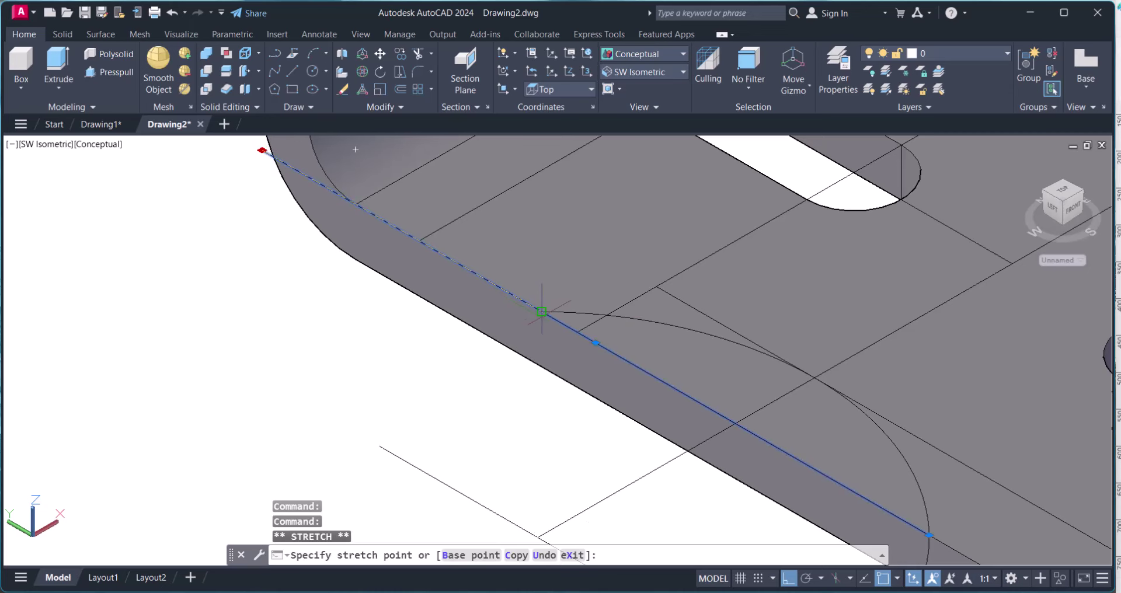
key("Escape")
scroll(772, 516, "down", 2)
Step: Trim off the rest of the arc outside the base, leaving only the portion inside the near edge
left_click(761, 507)
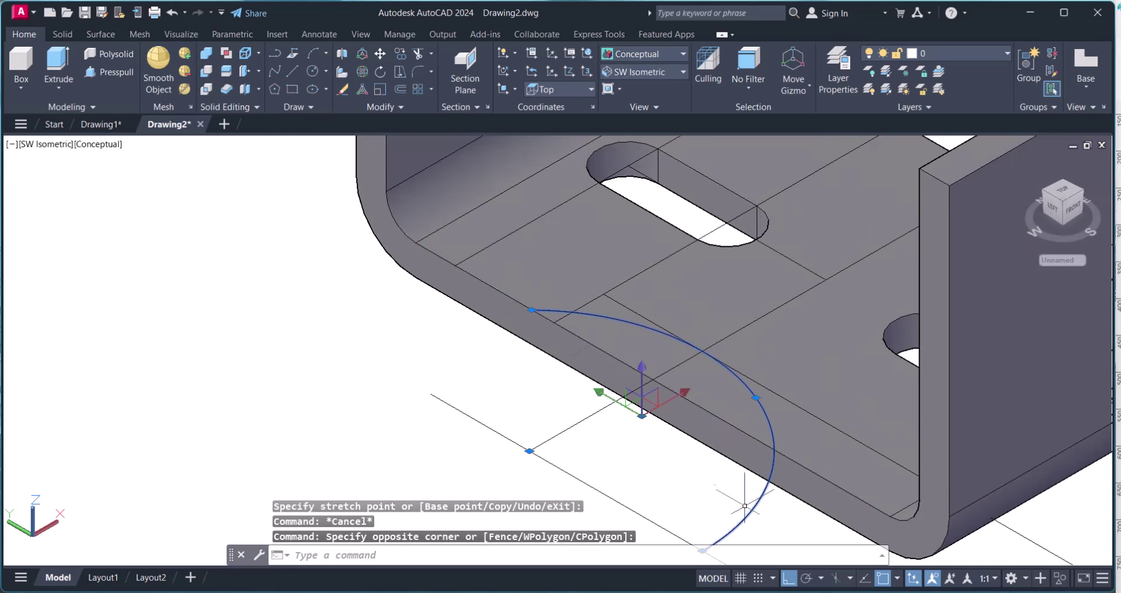
key("Escape")
type("tr")
key("Return")
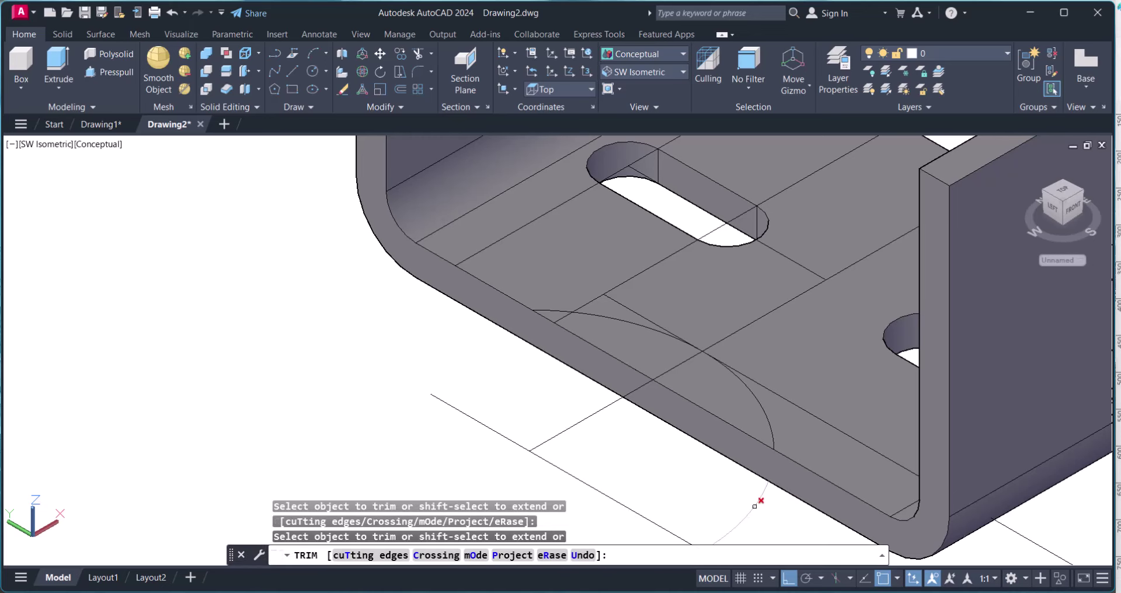
left_click(754, 506)
left_click(753, 507)
key("Escape")
key("Escape")
Step: Erase the inner construction line that touches the arc and runs out past the upright flange
middle_click_drag(798, 443, 657, 363)
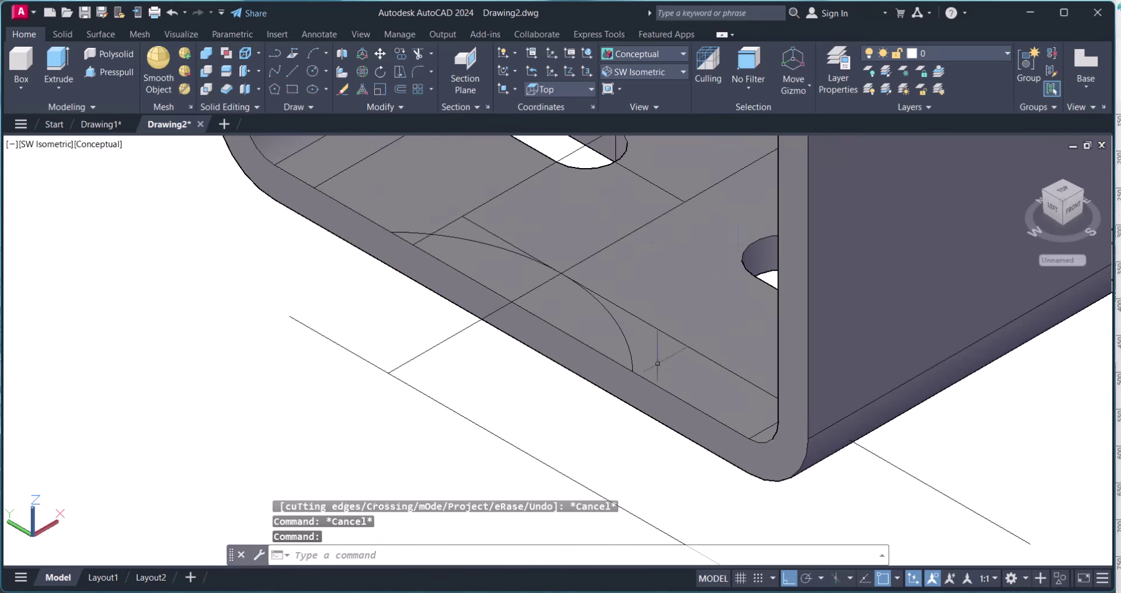
type("e")
key("Return")
left_click_drag(946, 491, 916, 460)
key("Escape")
key("Escape")
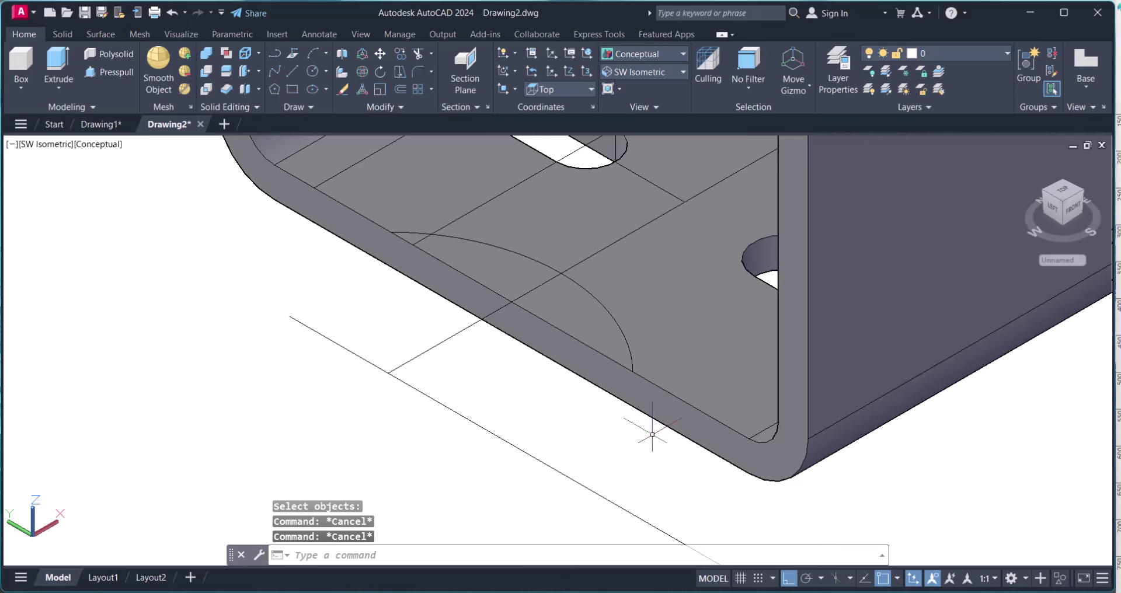
Step: Create a region from the arc and the line closing it along the base's near edge
type("reg")
key("Return")
left_click(387, 197)
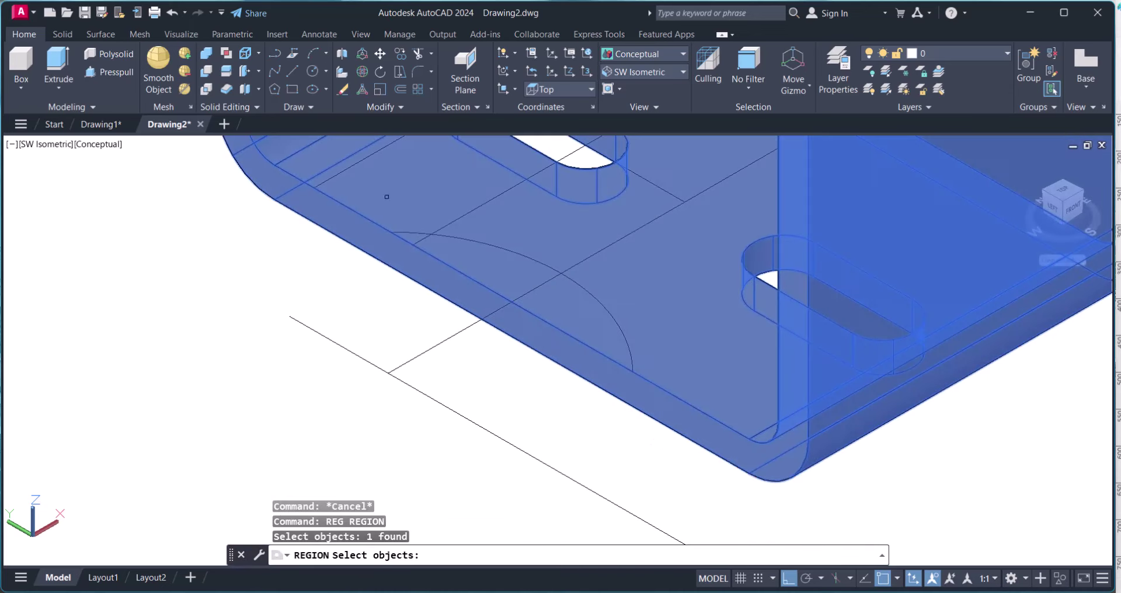
left_click(220, 215)
left_click(670, 460)
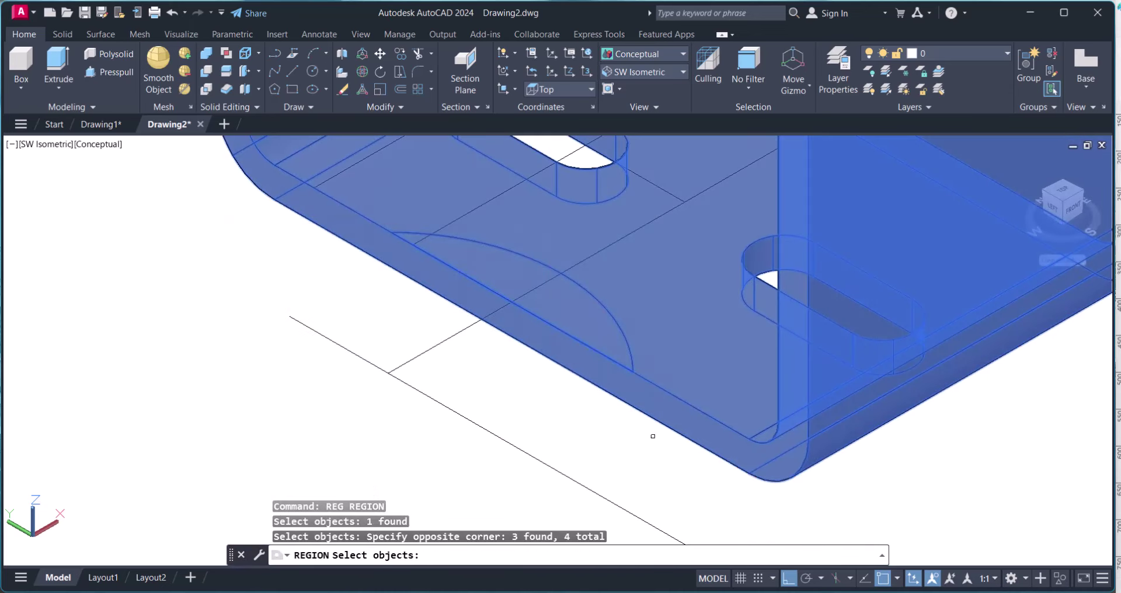
key("Return")
left_click(611, 313)
key("Escape")
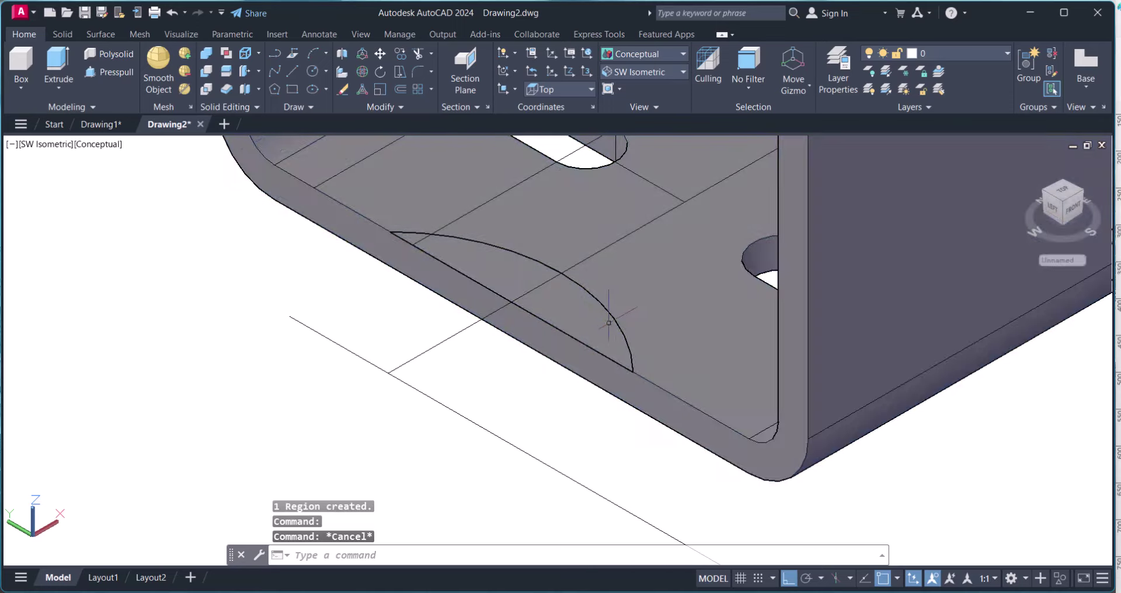
Step: Extrude the arc-shaped region by -10 down through the base
left_click(604, 318)
key("Escape")
left_click(59, 61)
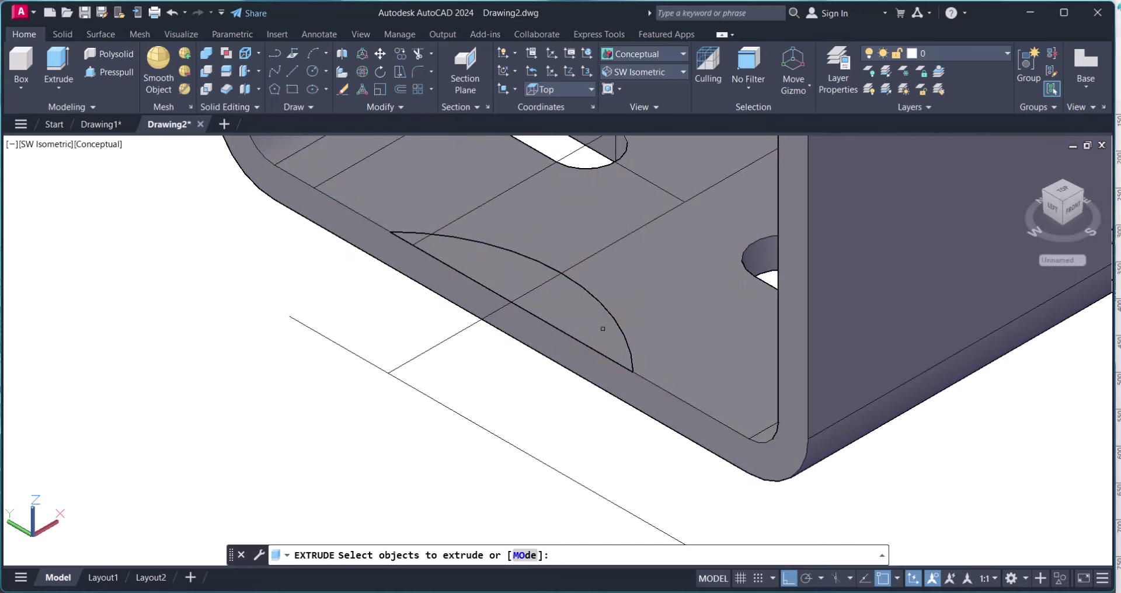
left_click(605, 324)
right_click(618, 323)
left_click(620, 322)
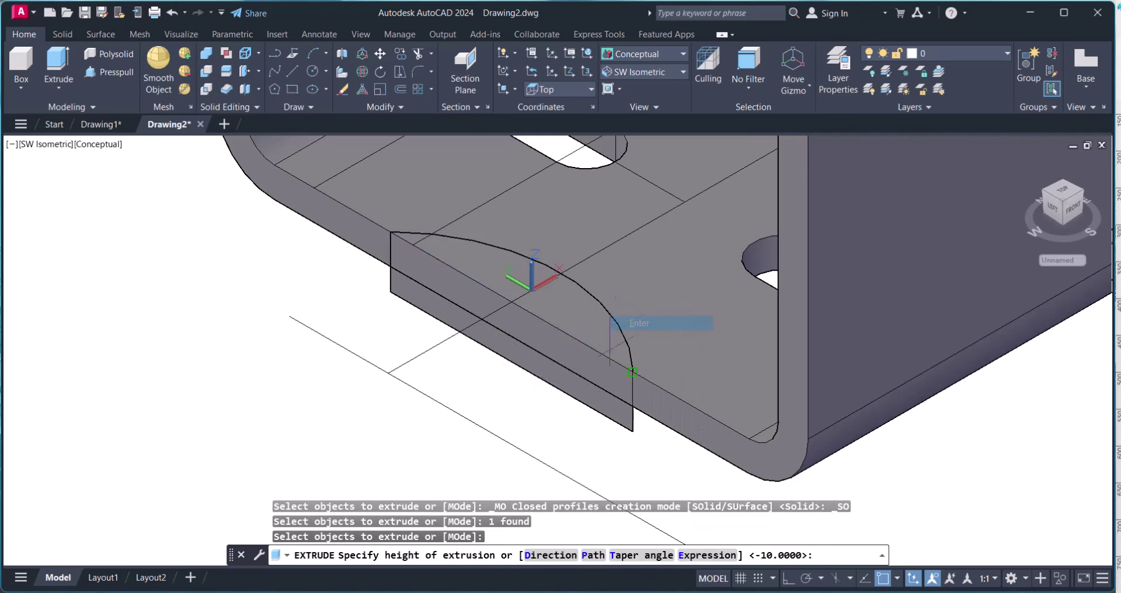
type("-10")
key("Return")
key("Escape")
key("Escape")
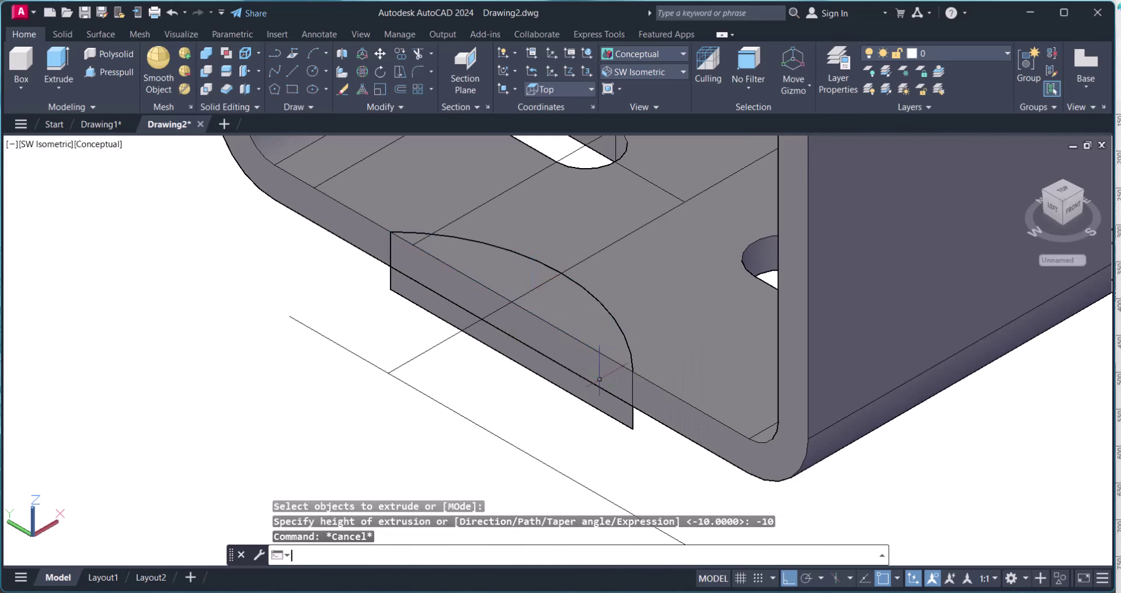
Step: Mirror the extruded arc-shaped solid to the opposite edge about the base's lengthwise centre line, keeping the original
scroll(660, 411, "down", 3)
type("mi")
key("Return")
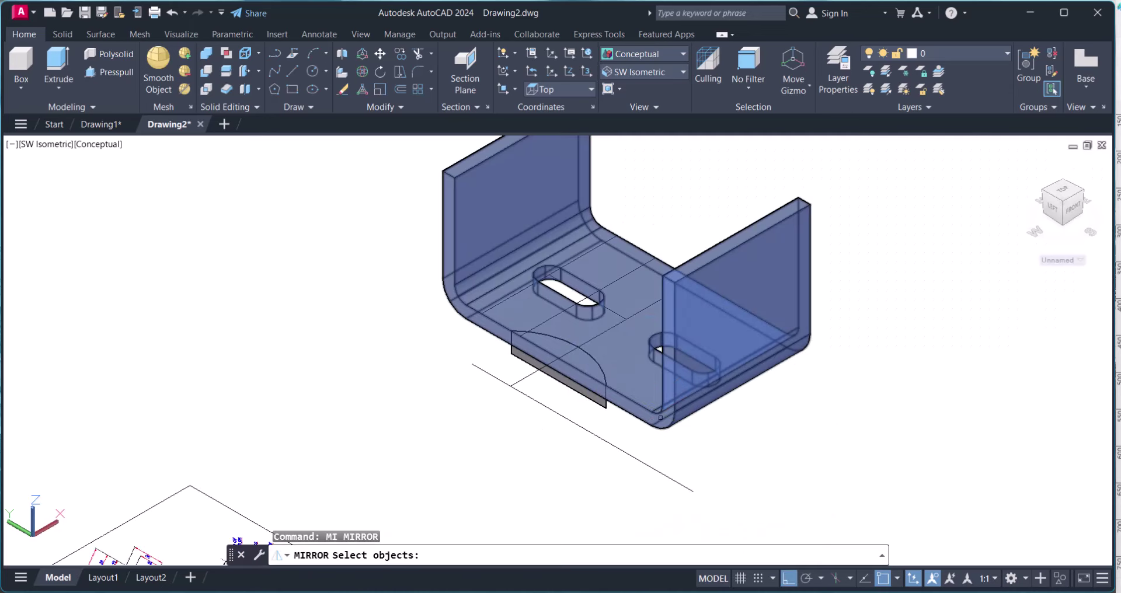
scroll(614, 405, "up", 2)
left_click(609, 406)
key("Return")
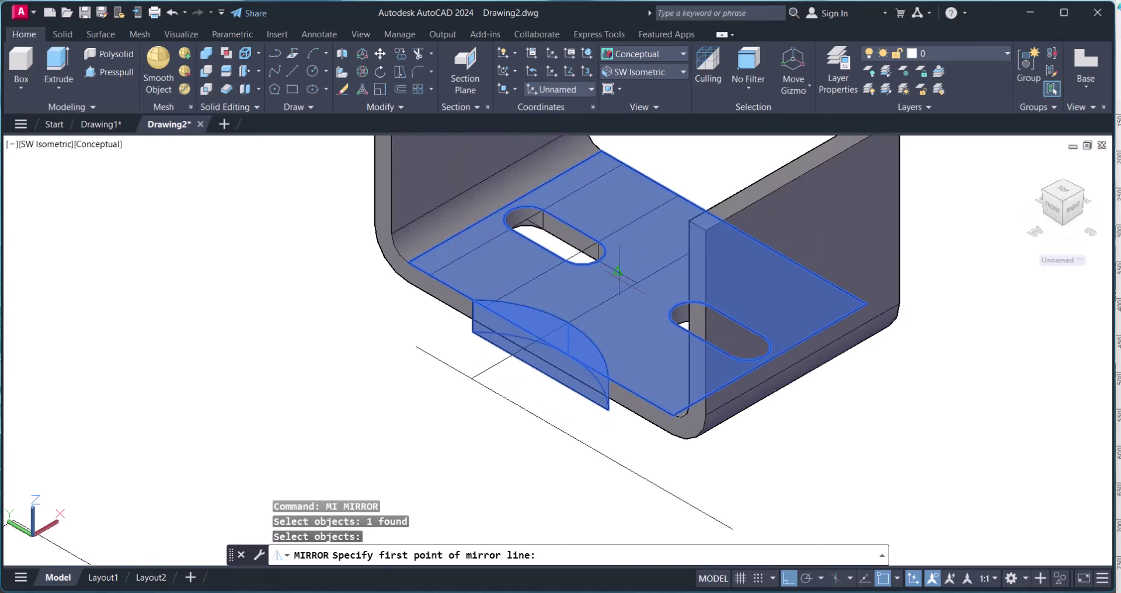
left_click(637, 283)
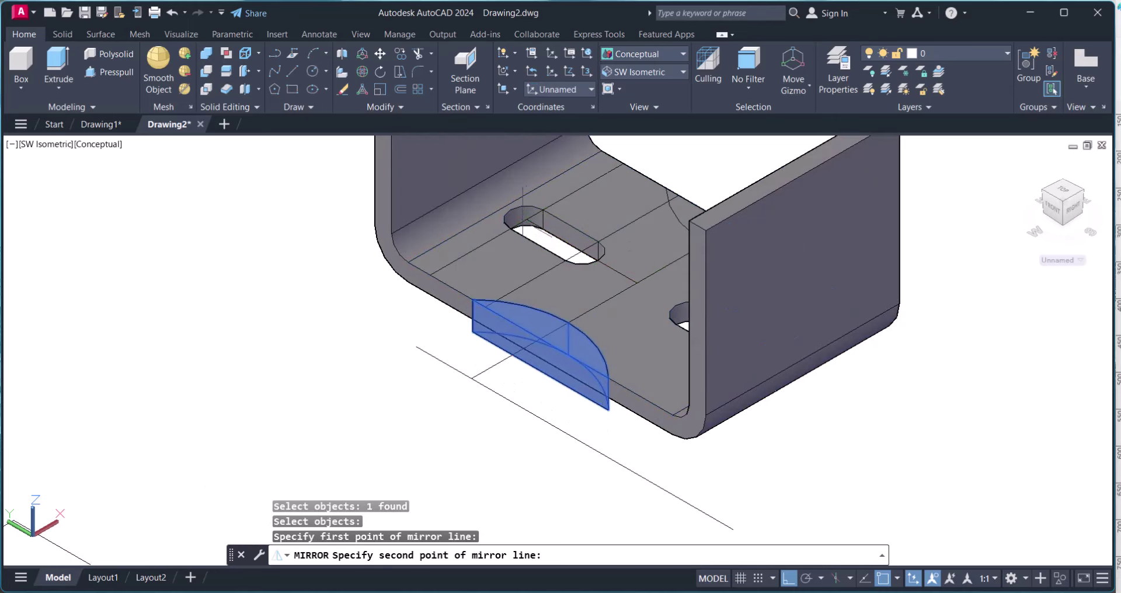
left_click(524, 225)
key("Return")
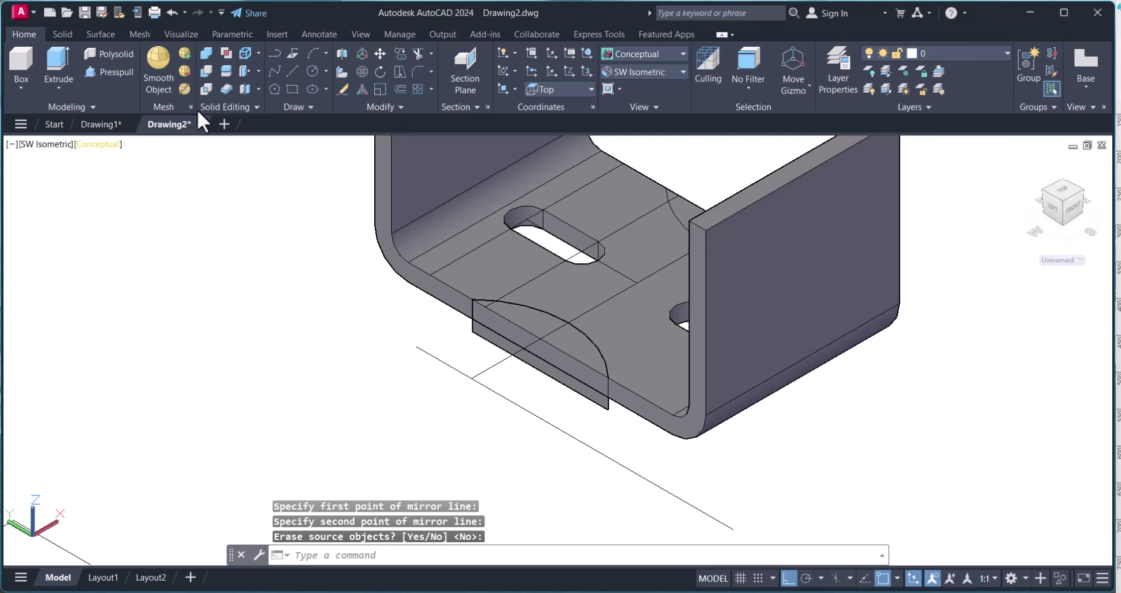
Step: Subtract both arc-shaped solids from the bracket to cut the curved recesses in the base's two edges
left_click(206, 71)
left_click(450, 284)
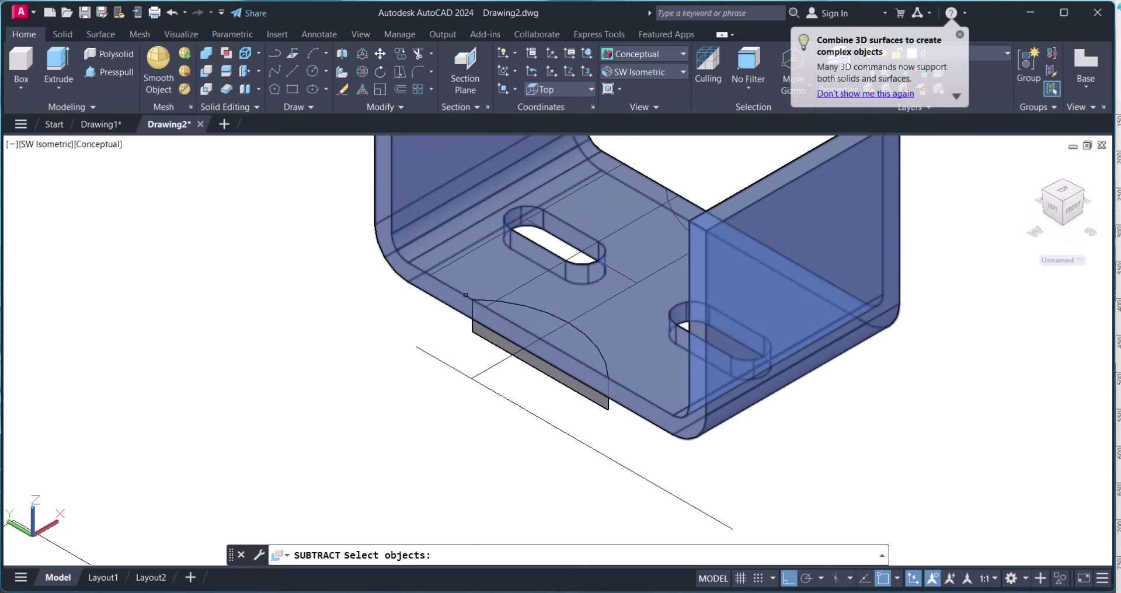
key("Return")
left_click(525, 344)
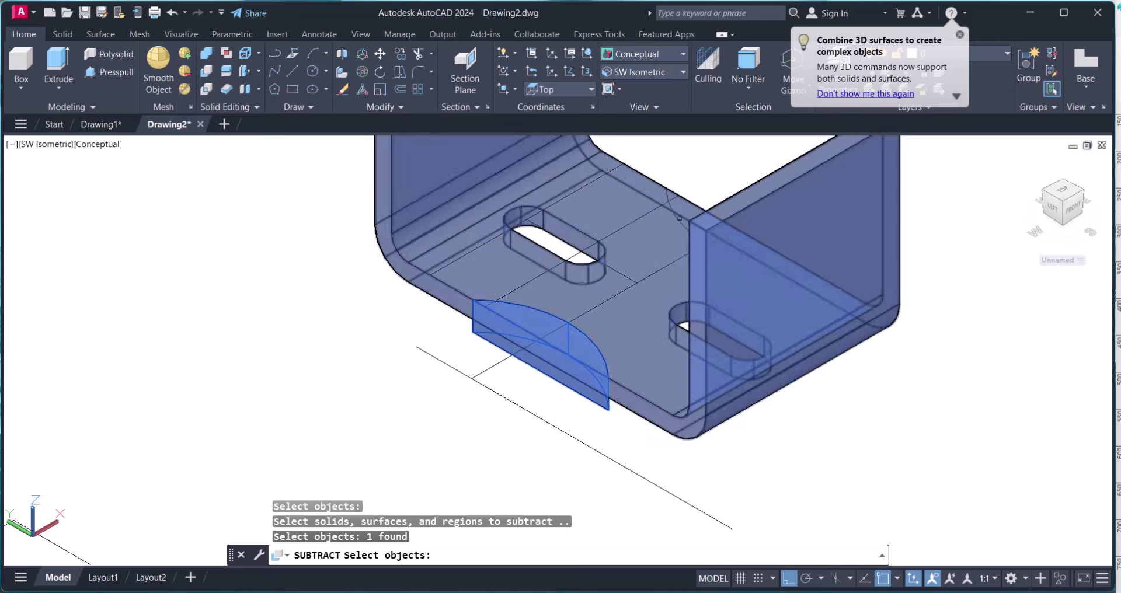
left_click(680, 219)
key("Return")
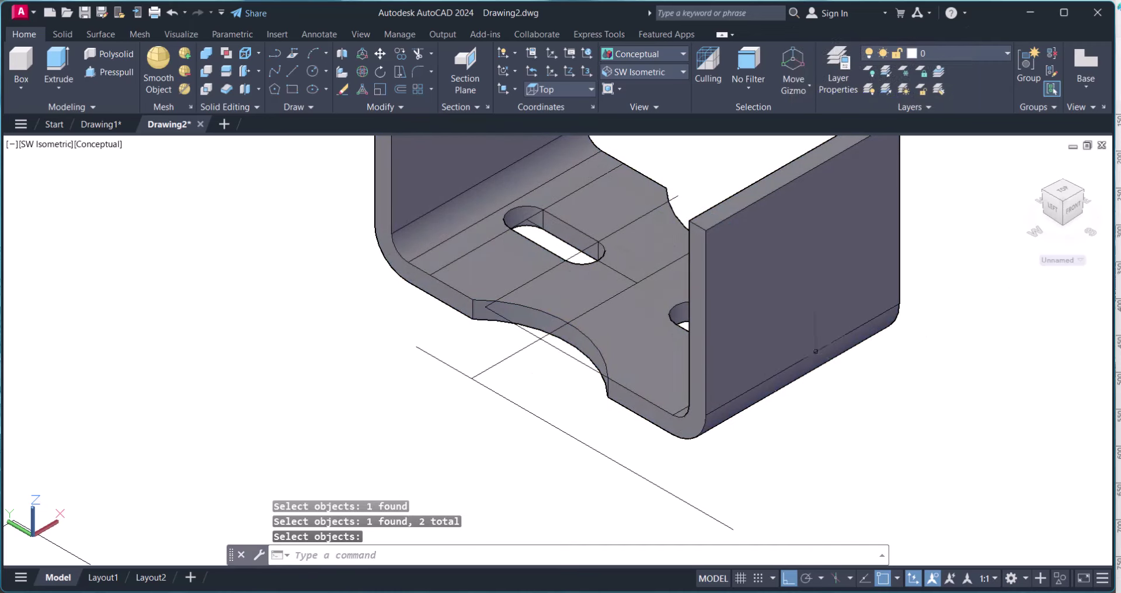
Step: Switch to the Top view and examine the flange and hole dimensions in the reference drawing
scroll(615, 519, "down", 3)
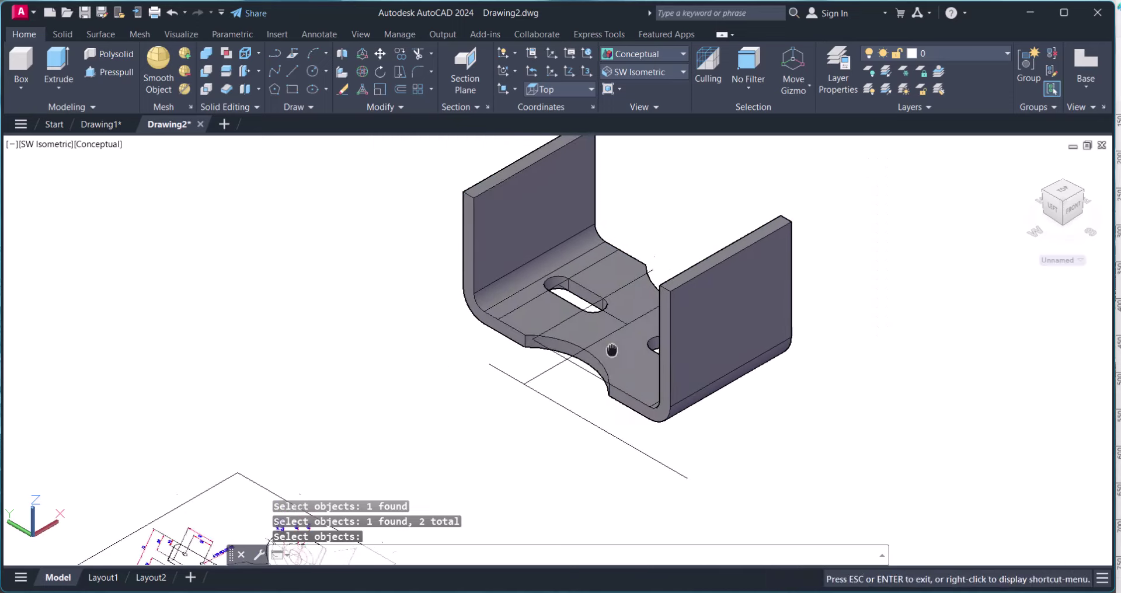
key("Escape")
middle_click_drag(608, 393, 687, 154)
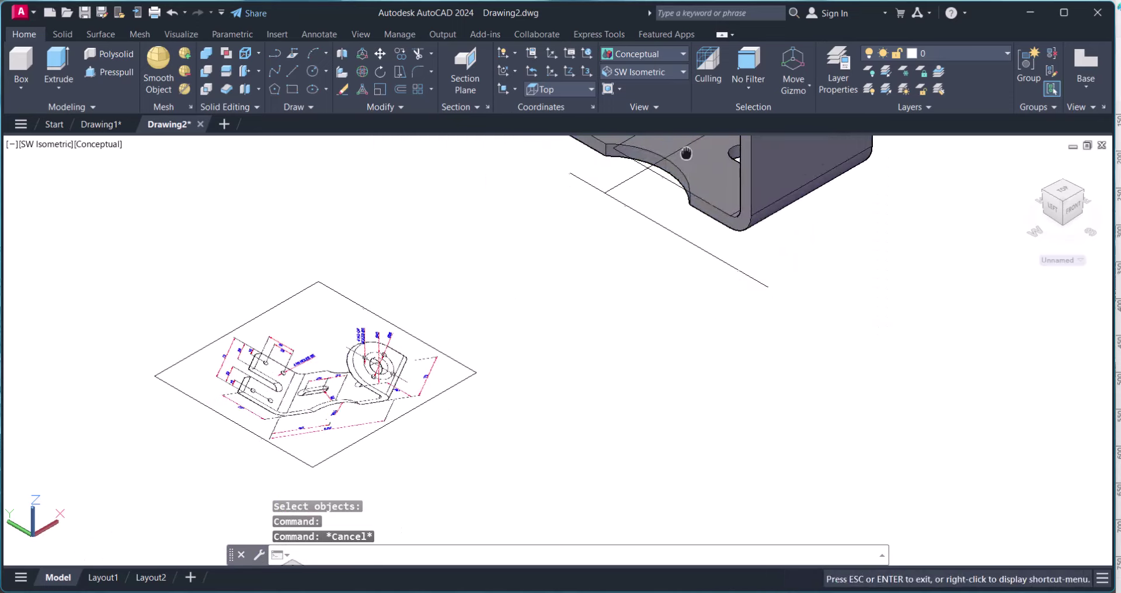
left_click(621, 72)
left_click(638, 86)
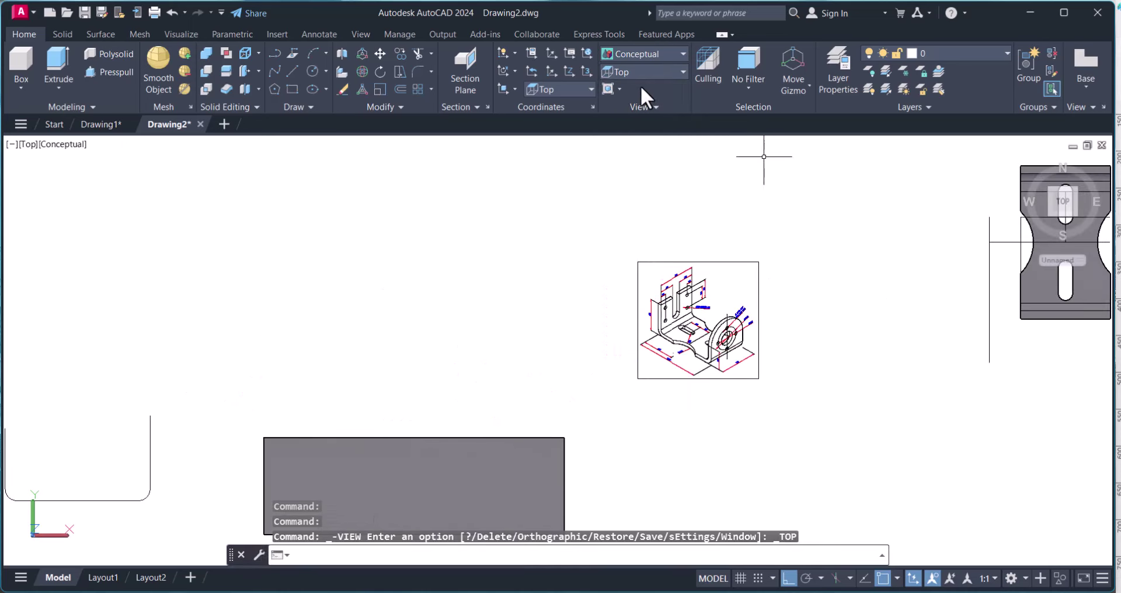
middle_click_drag(913, 296, 649, 301)
scroll(880, 270, "up", 2)
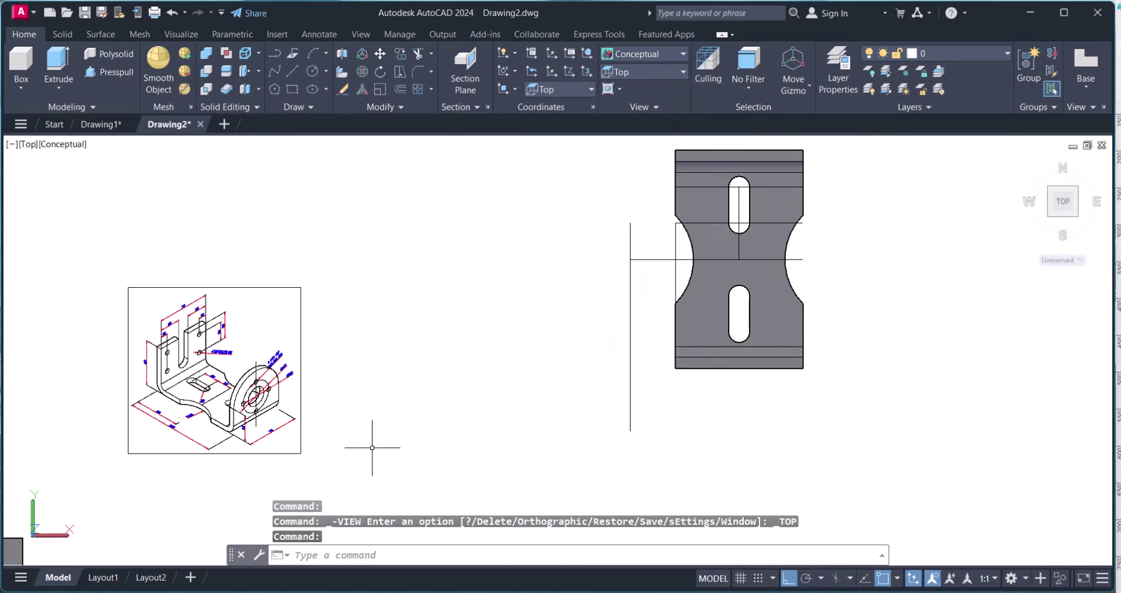
scroll(189, 403, "up", 5)
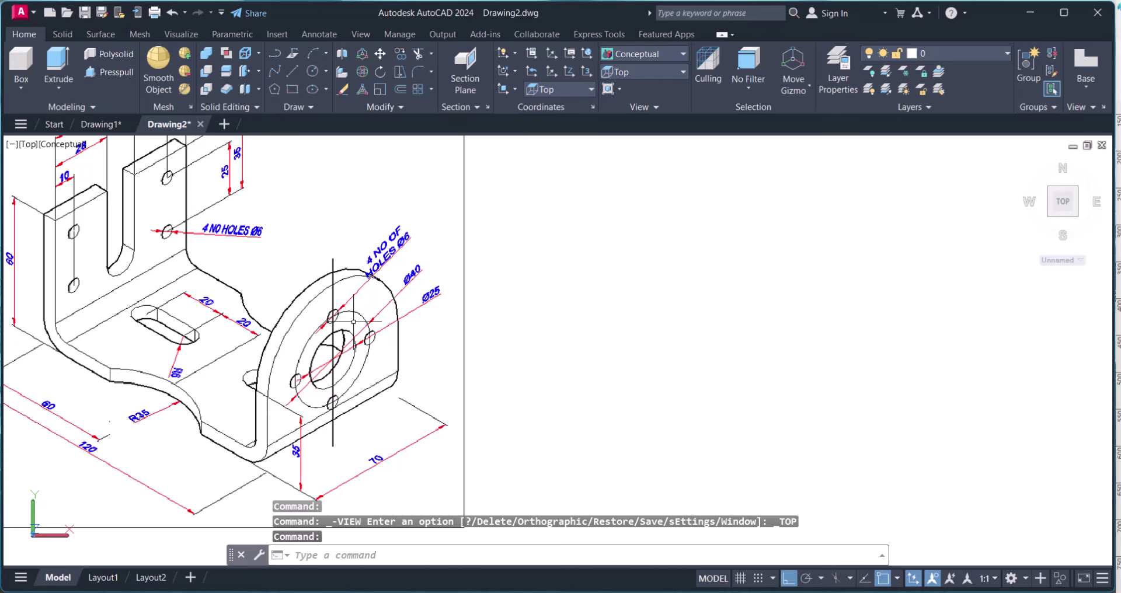
scroll(323, 333, "down", 4)
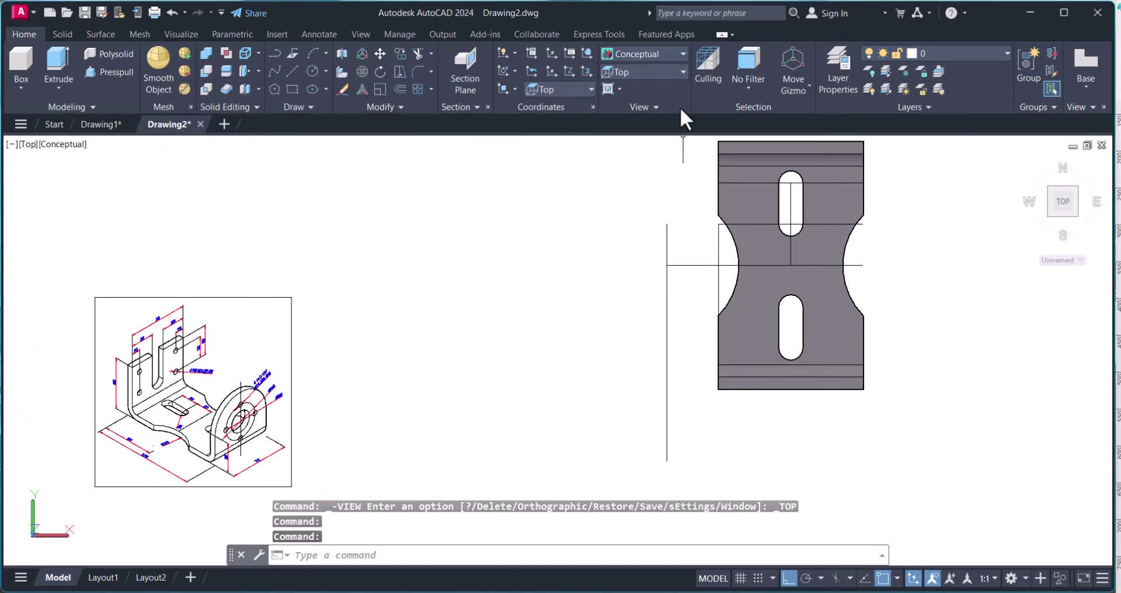
Step: Return to the SW Isometric view of the bracket
left_click(657, 71)
left_click(657, 174)
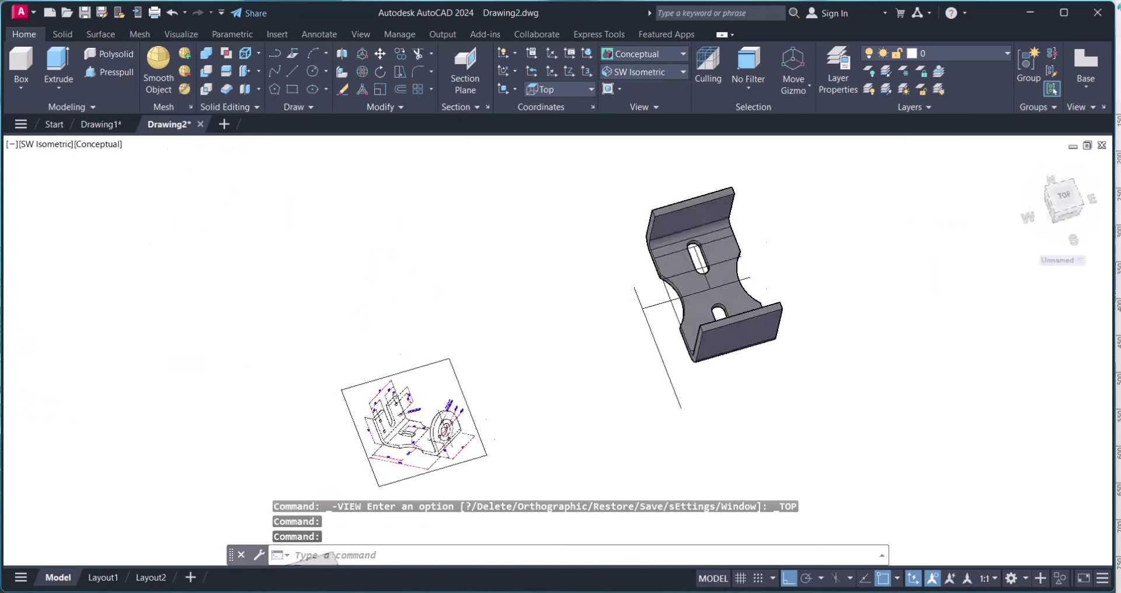
scroll(850, 140, "up", 3)
key("Escape")
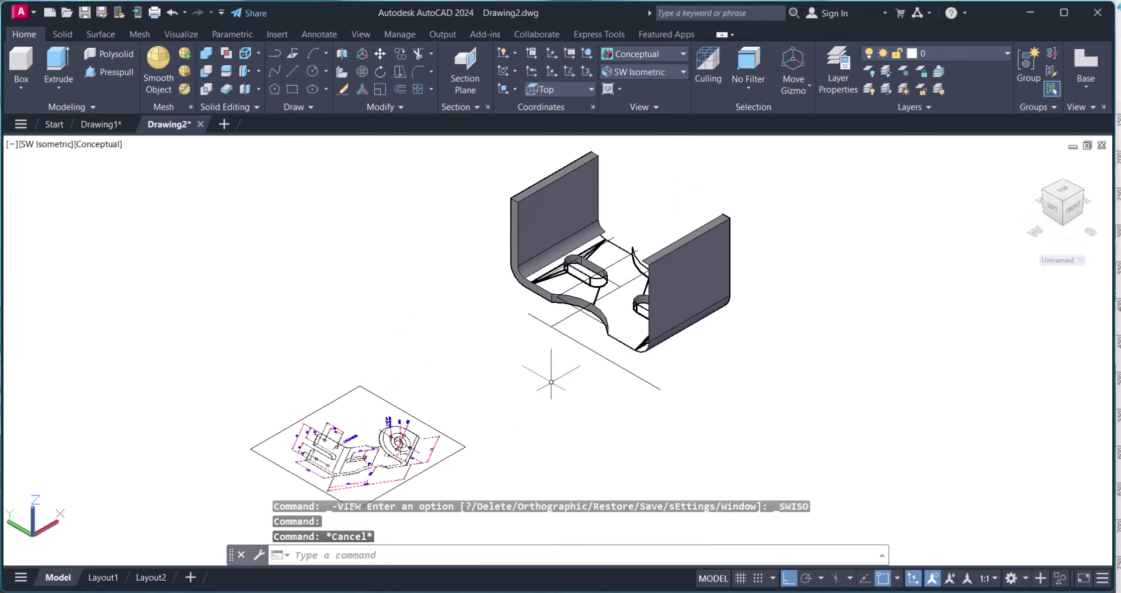
type("e")
key("Return")
left_click(568, 369)
left_click(528, 305)
scroll(588, 325, "up", 4)
key("Escape")
key("Escape")
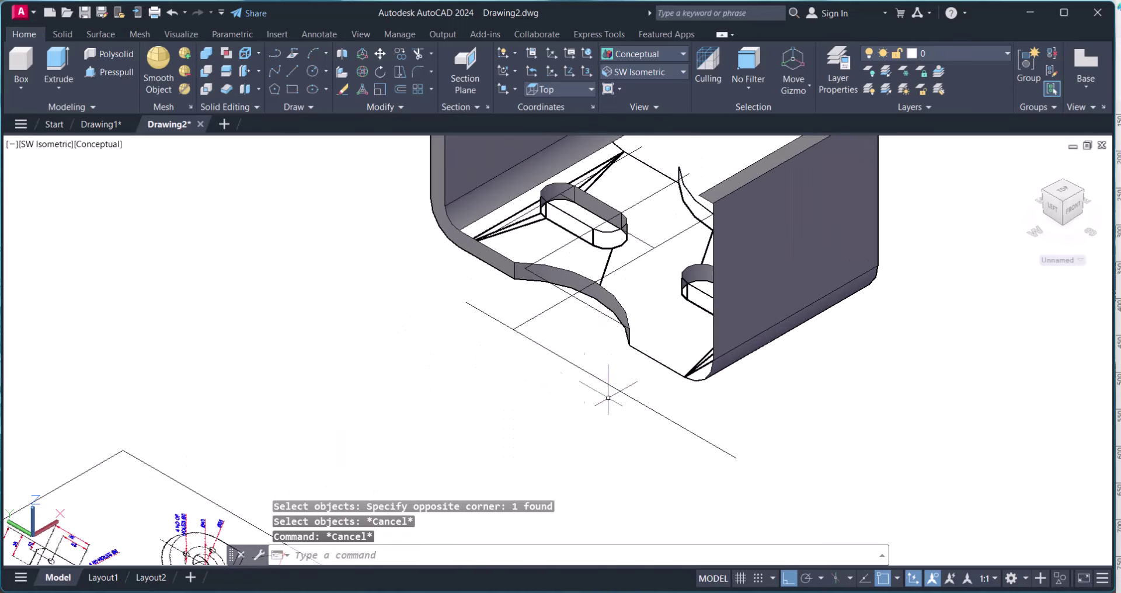
Step: Display the model in the 2D Wireframe visual style, followed by the Hidden visual style
left_click(611, 53)
left_click(622, 74)
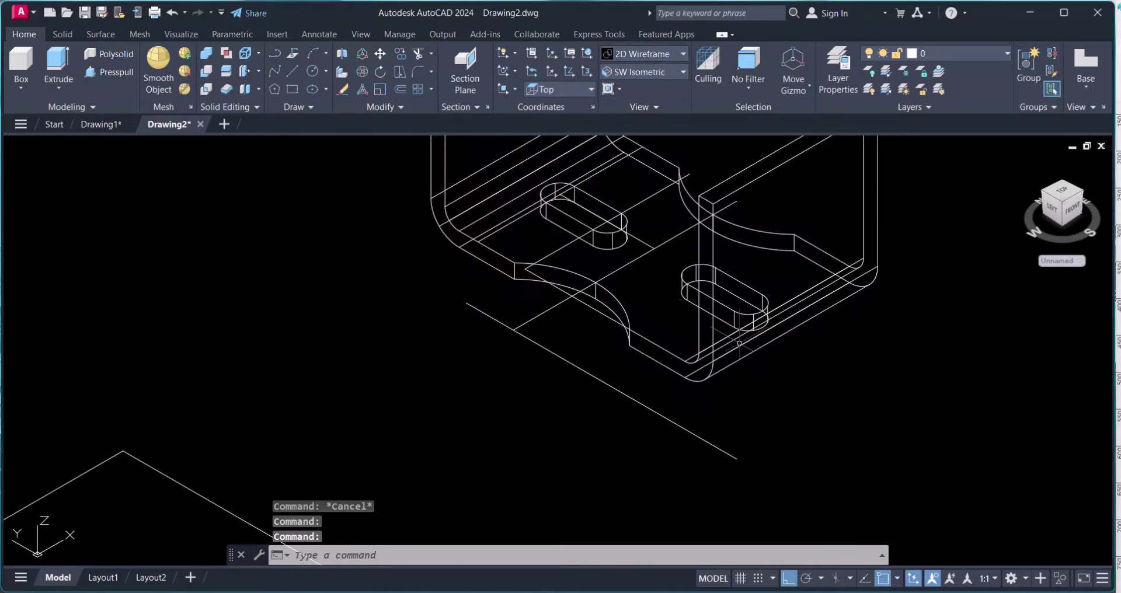
scroll(722, 330, "down", 5)
key("Escape")
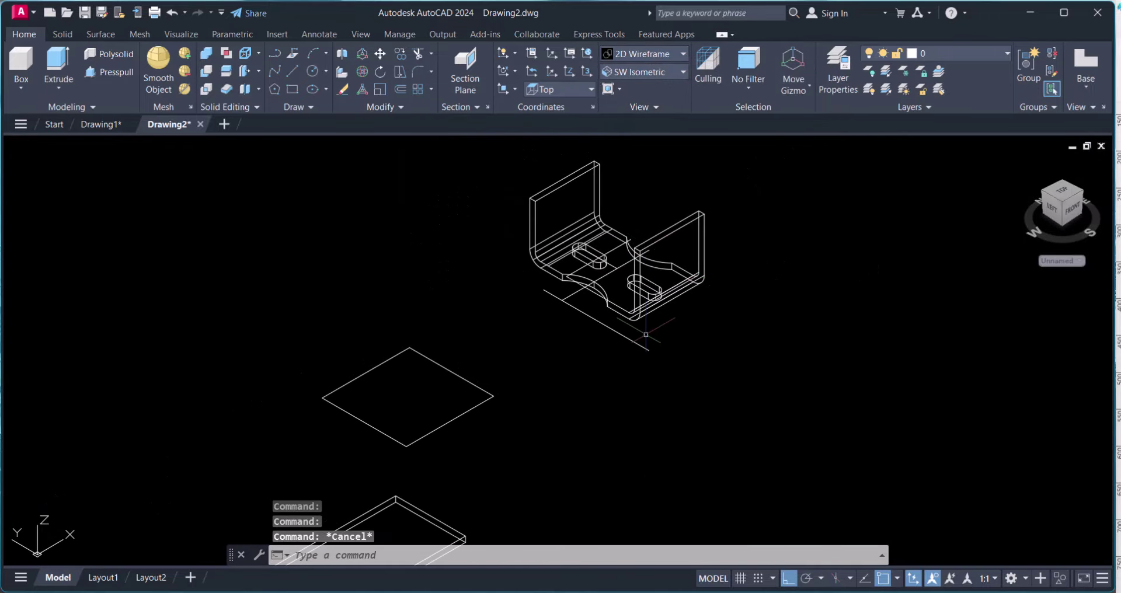
left_click(661, 52)
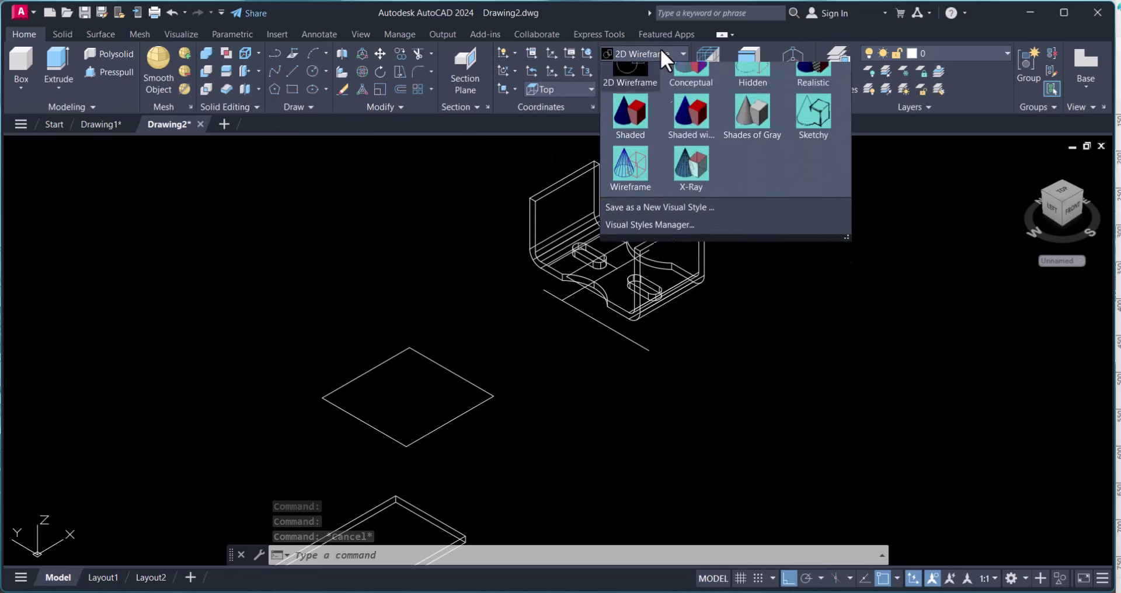
left_click(753, 92)
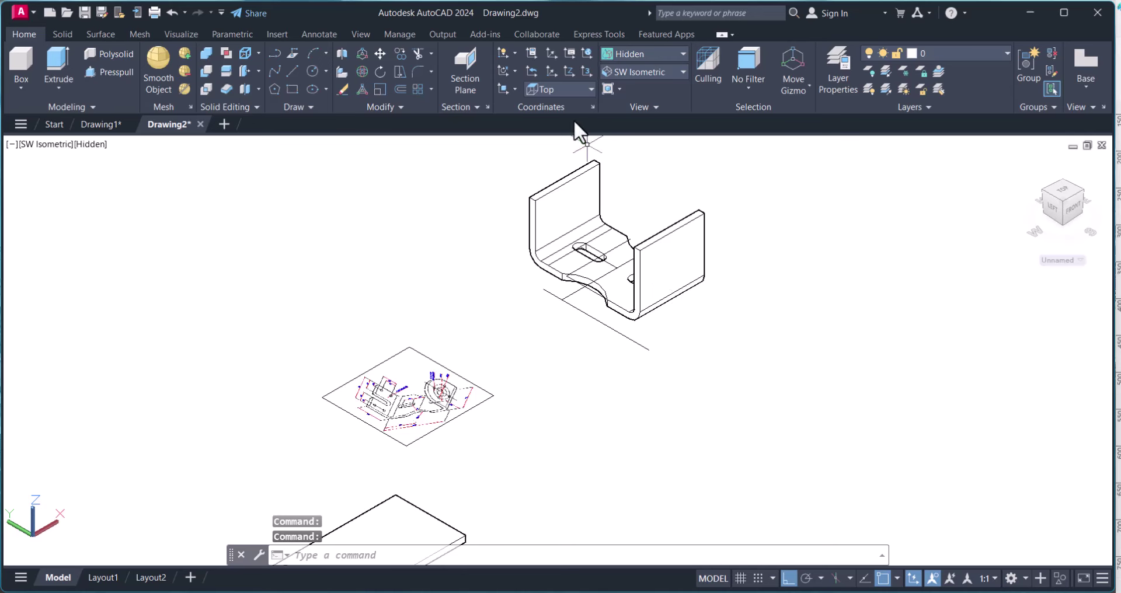
Step: Align the UCS to the outer face of the bracket's near upright flange using the object option
left_click(509, 90)
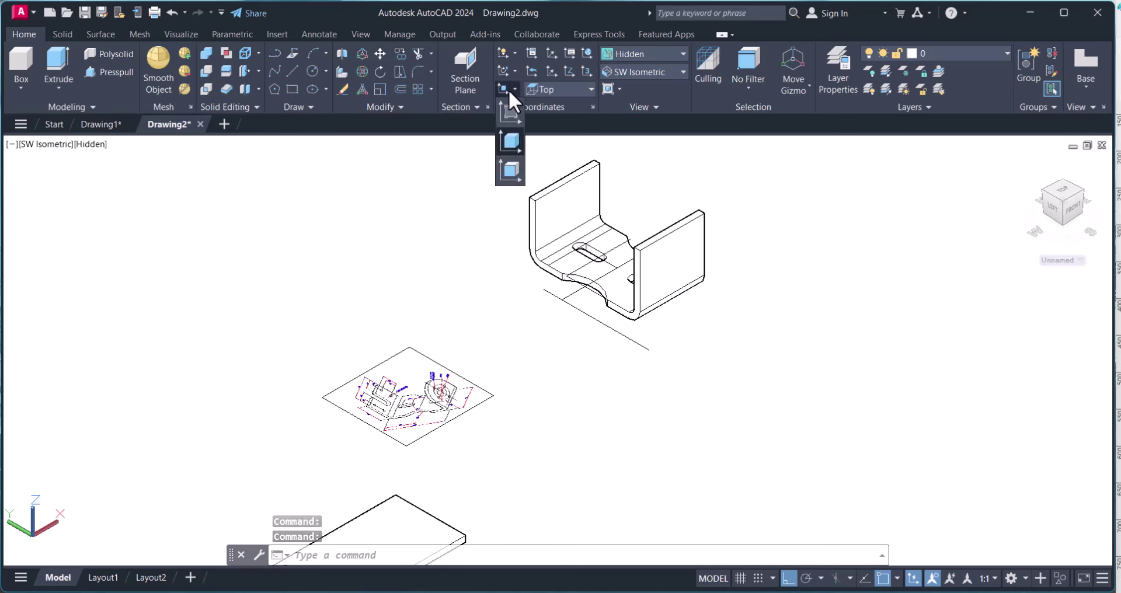
left_click(513, 139)
scroll(616, 228, "up", 2)
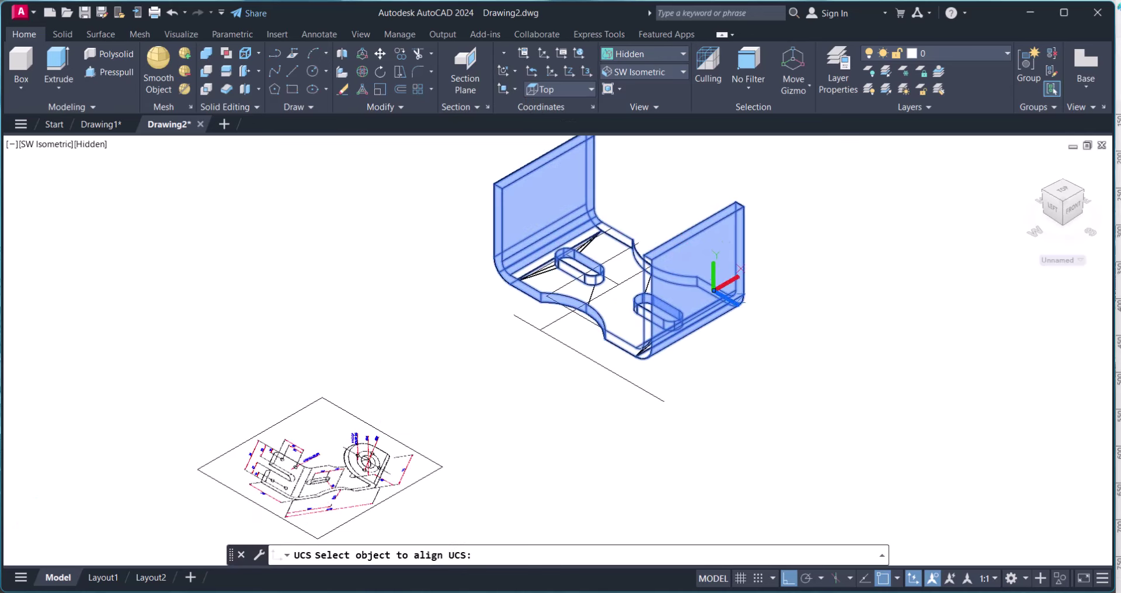
left_click(716, 269)
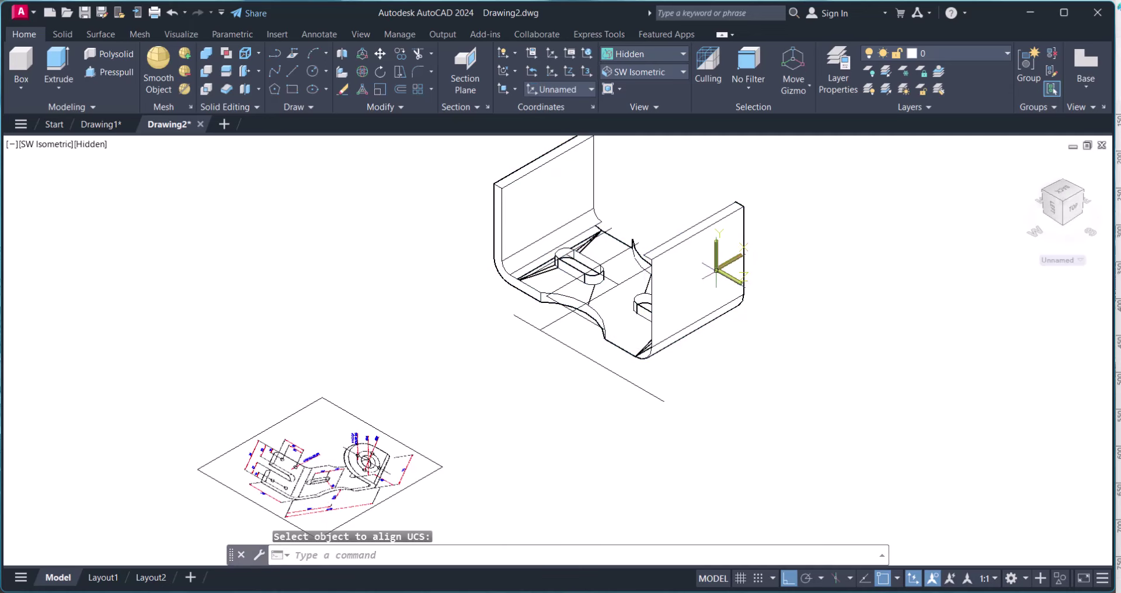
key("Escape")
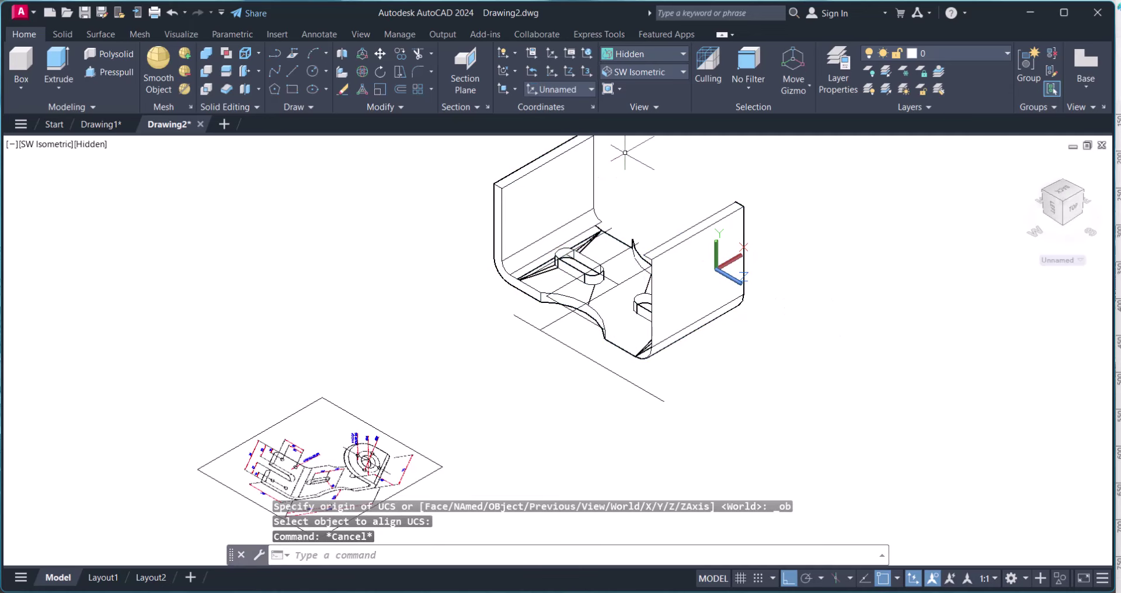
Step: Set the visual style back to Conceptual
left_click(632, 54)
left_click(677, 89)
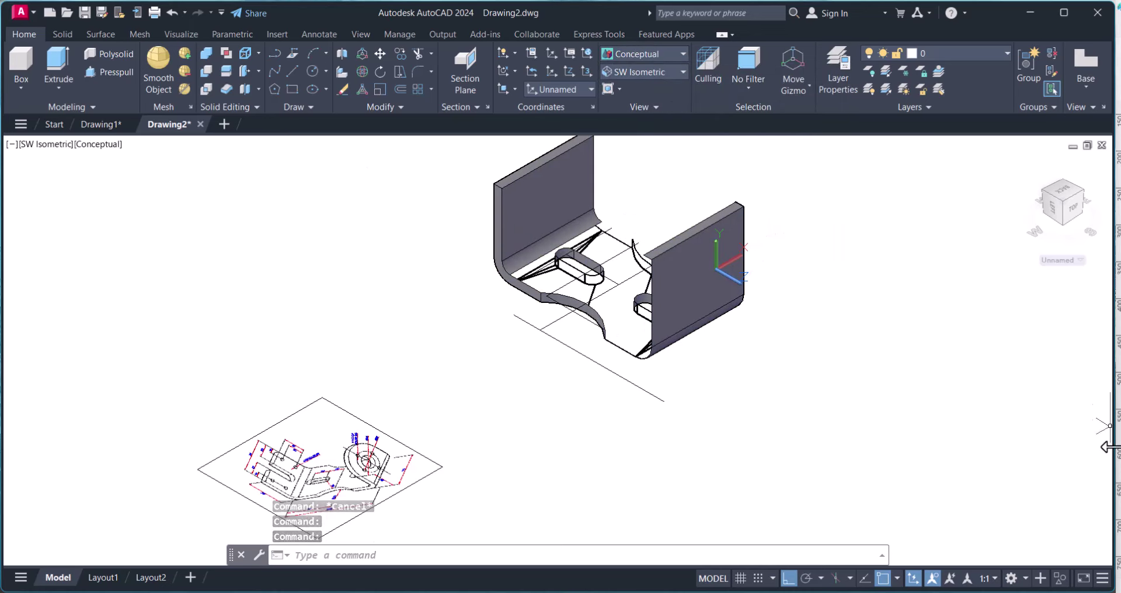
left_click(1059, 476)
key("Escape")
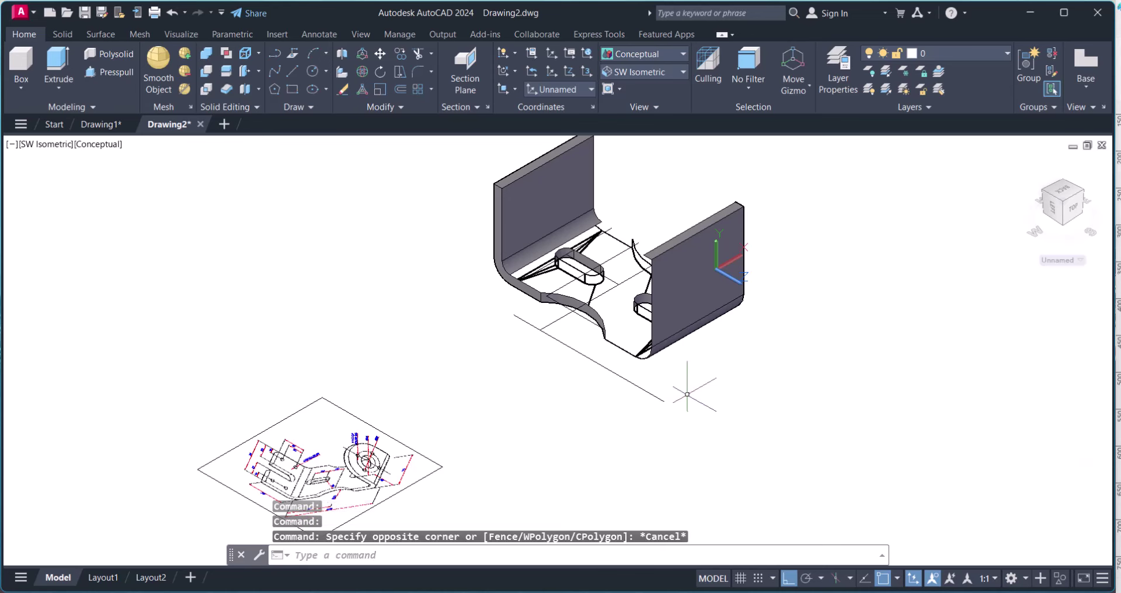
Step: Zoom to the drawing's extents and examine the near upright flange with the aligned UCS close up
scroll(687, 394, "down", 2)
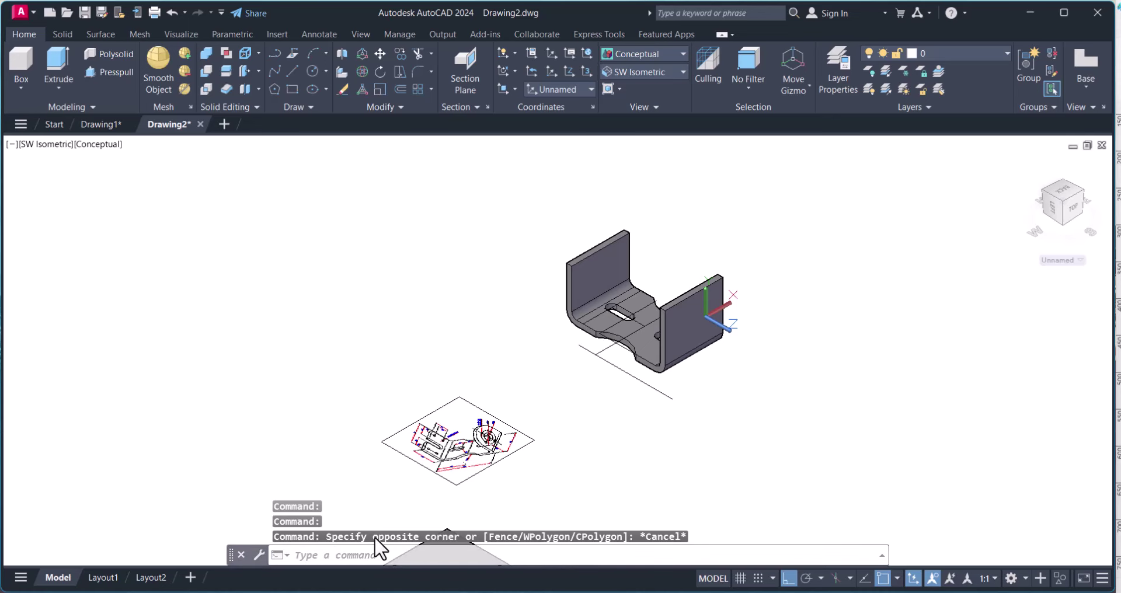
type("z")
key("Return")
type("e")
key("Return")
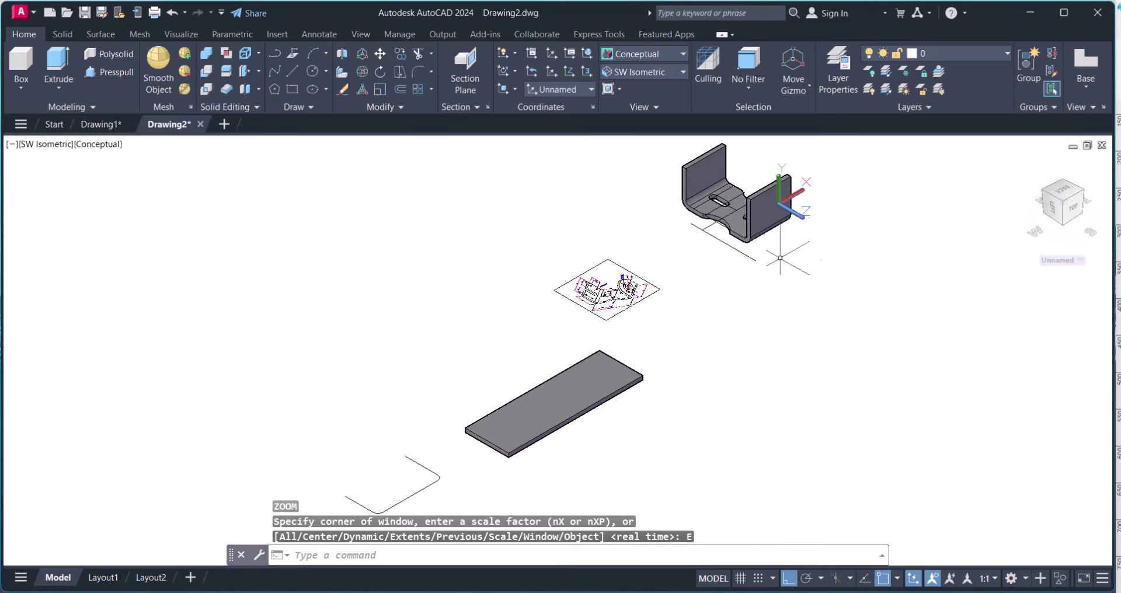
scroll(774, 211, "up", 6)
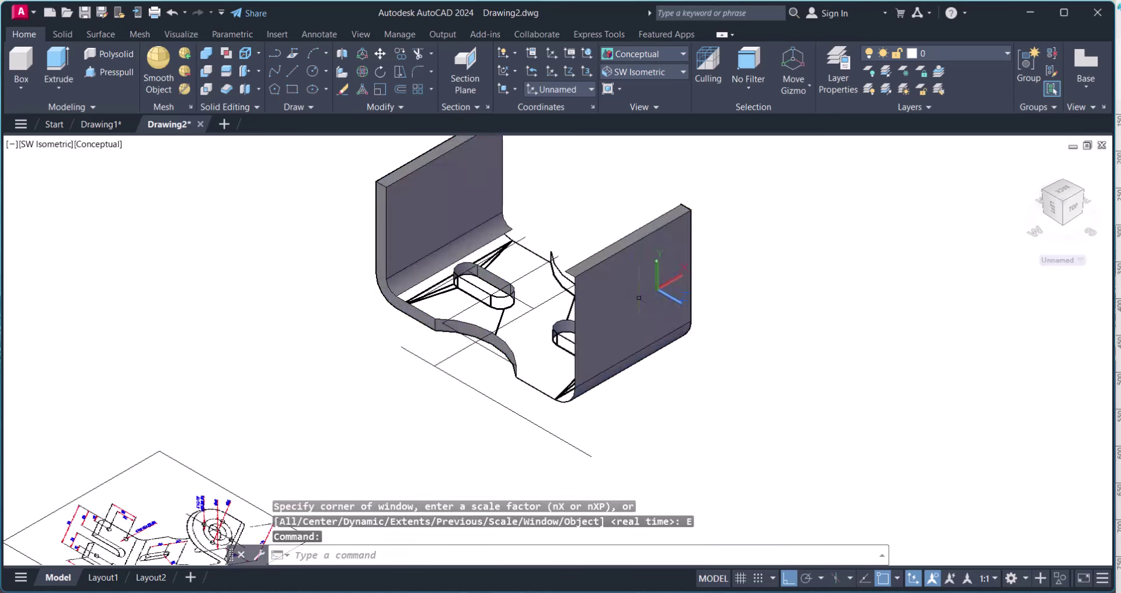
middle_click_drag(648, 316, 567, 306)
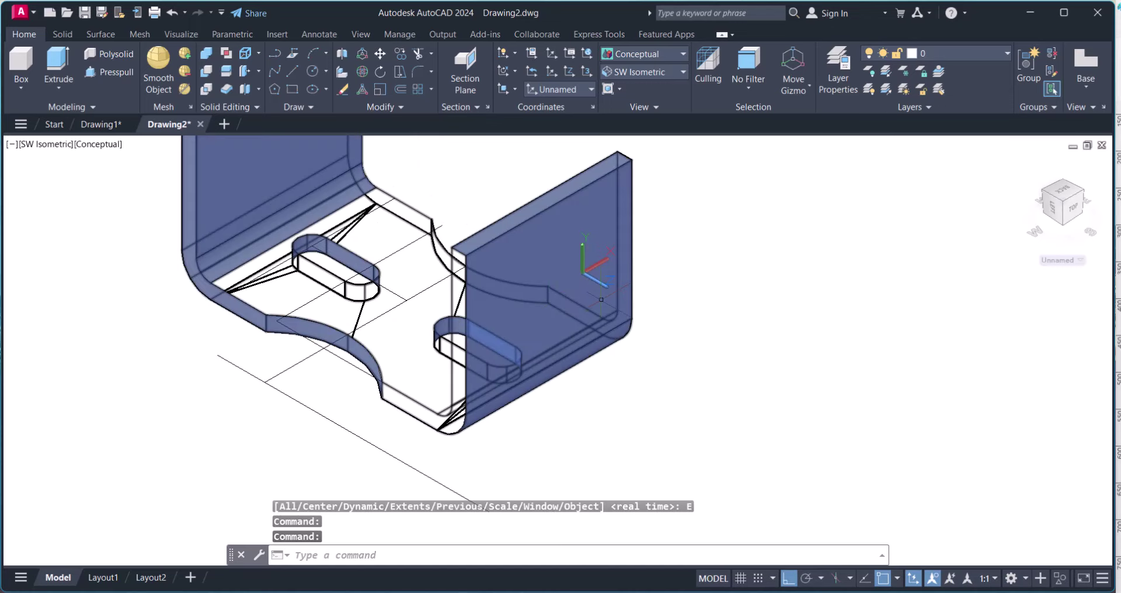
Step: Orbit the bracket slightly to inspect the near upright flange's outer face and the UCS orientation
type("ORBIT")
key("Return")
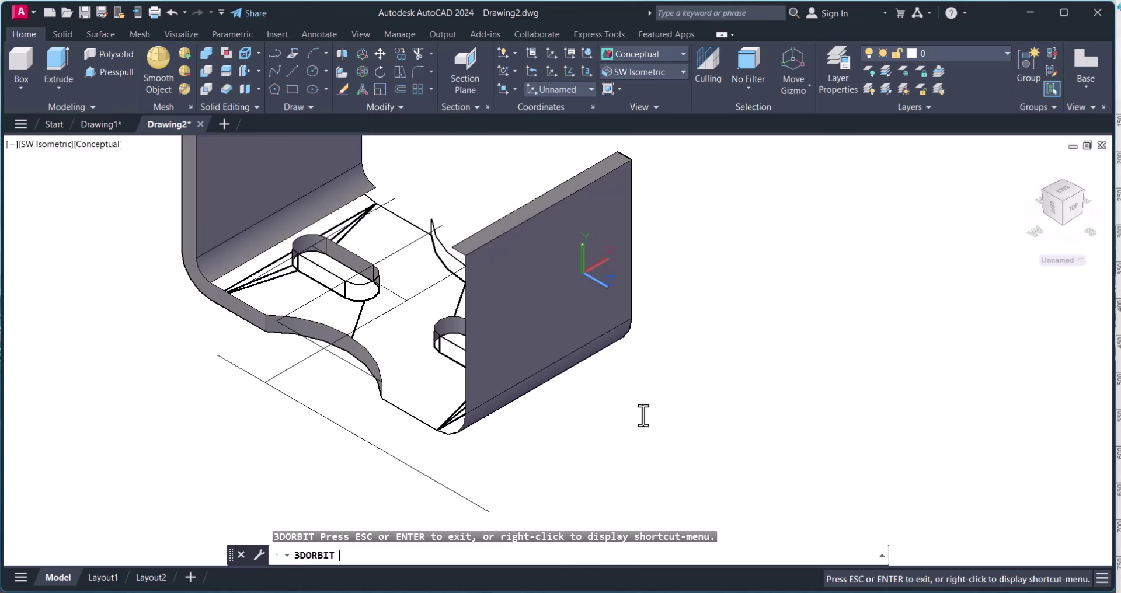
key("Escape")
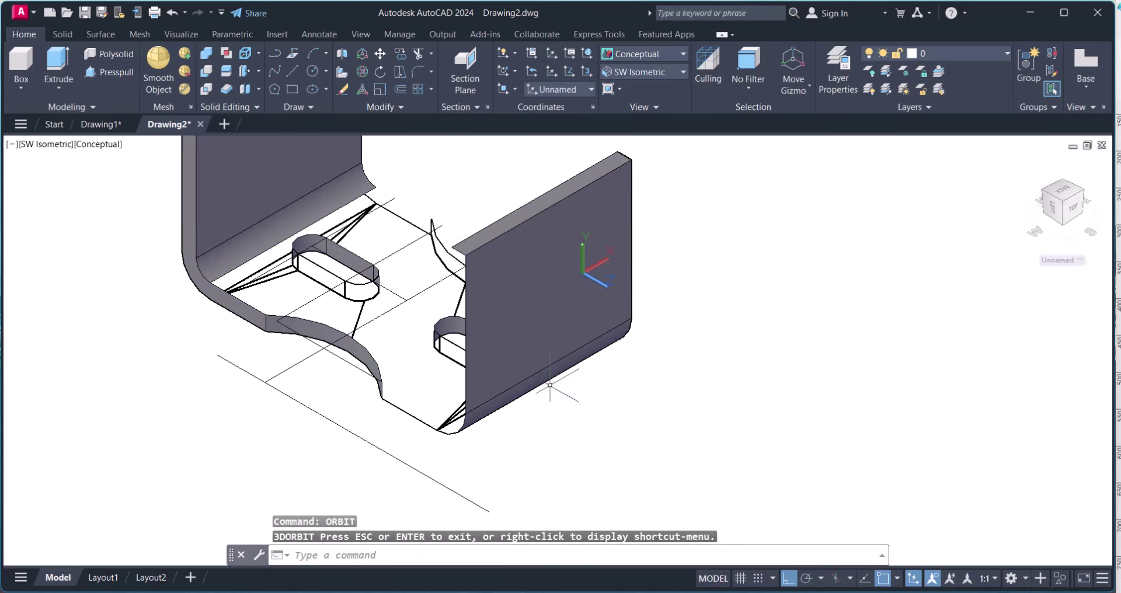
type("OR")
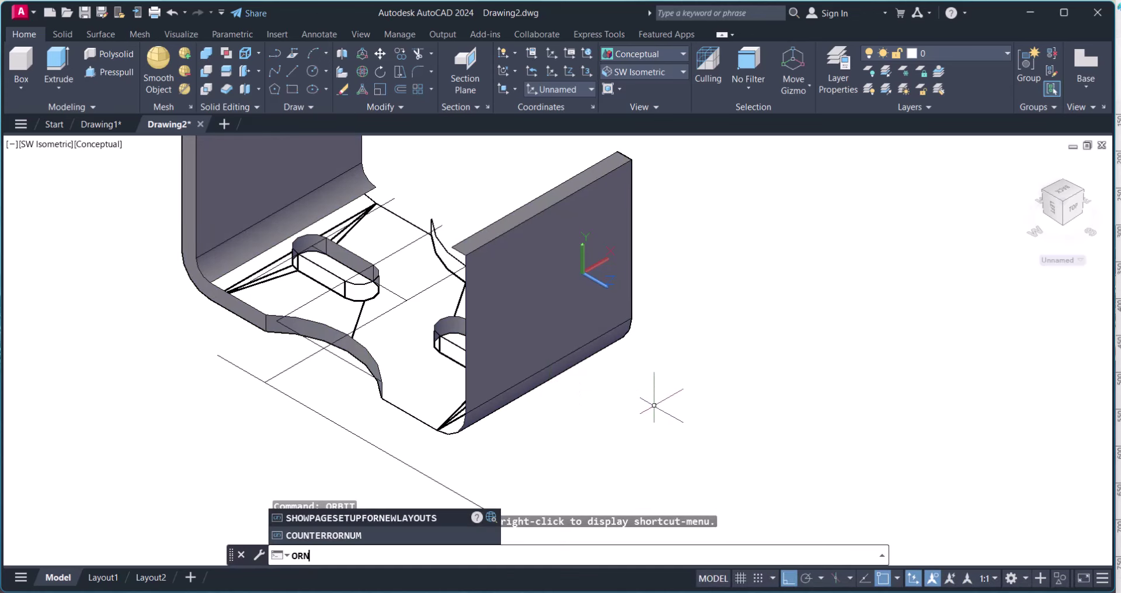
type("BI")
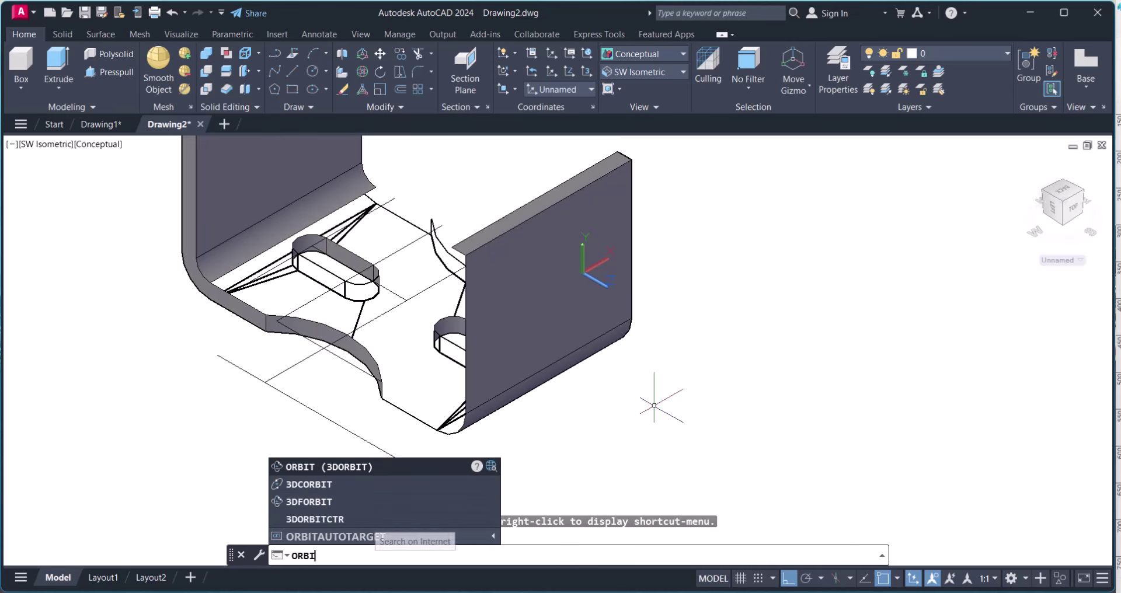
type("oRB")
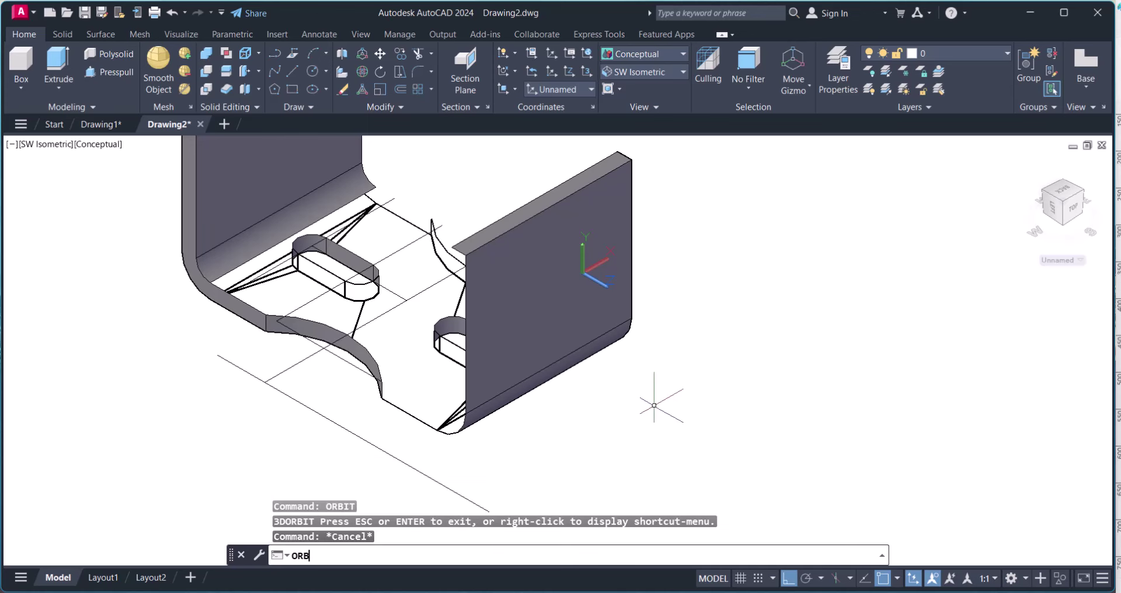
type("IT")
key("Return")
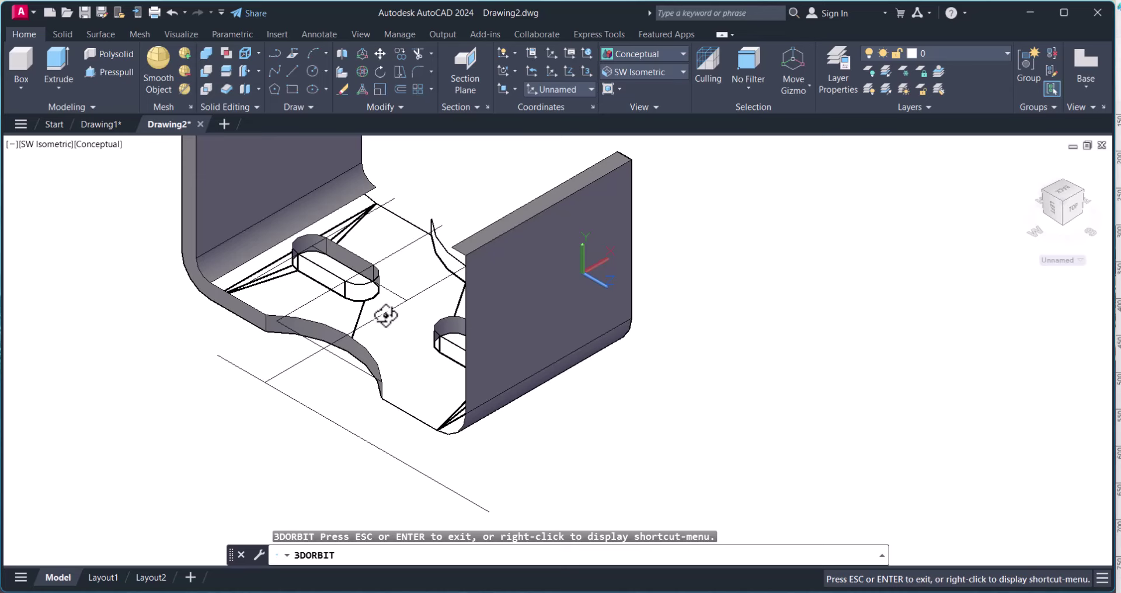
left_click_drag(386, 315, 572, 353)
key("Escape")
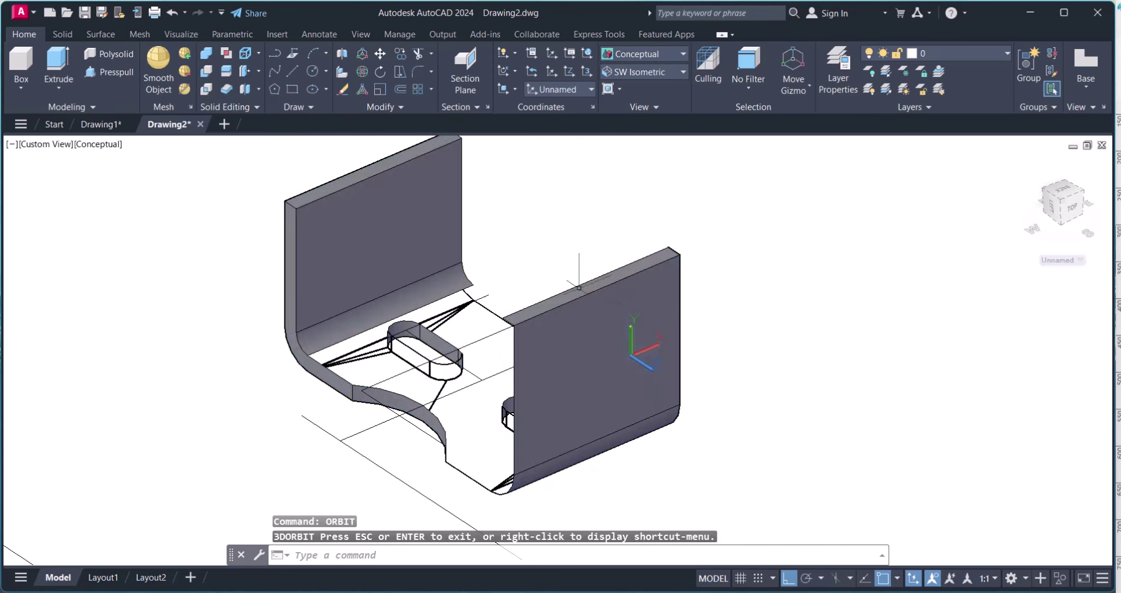
left_click(1086, 403)
key("Escape")
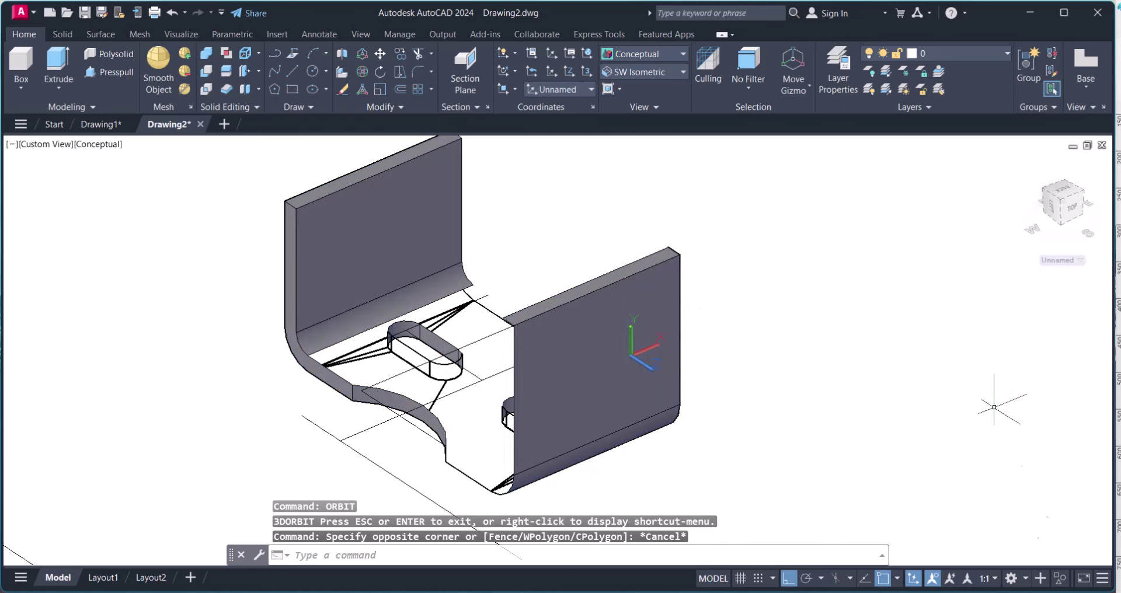
left_click(1120, 424)
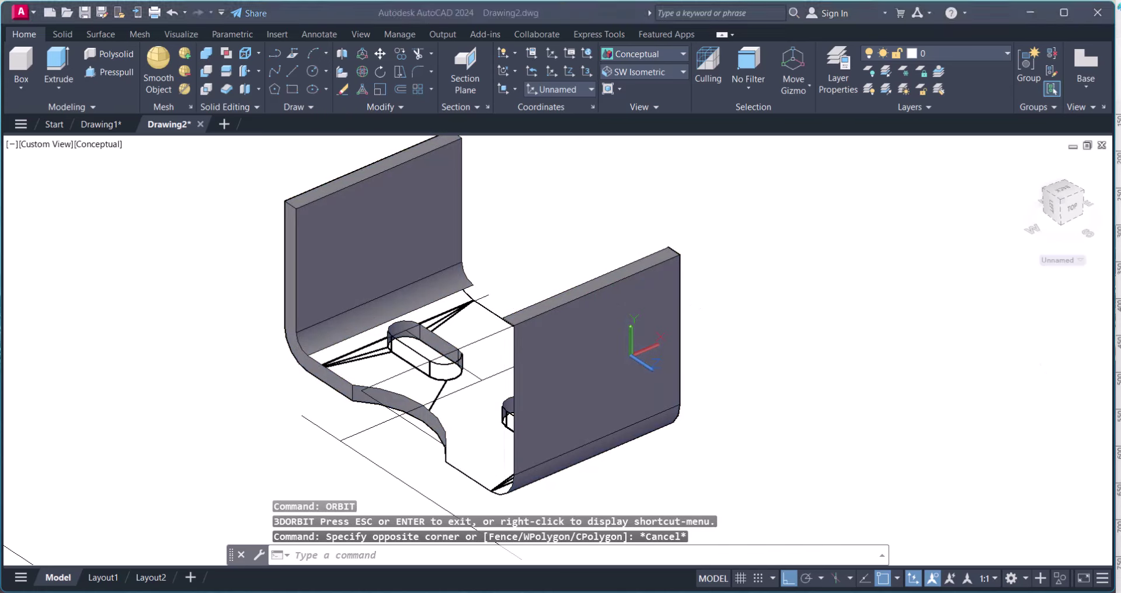